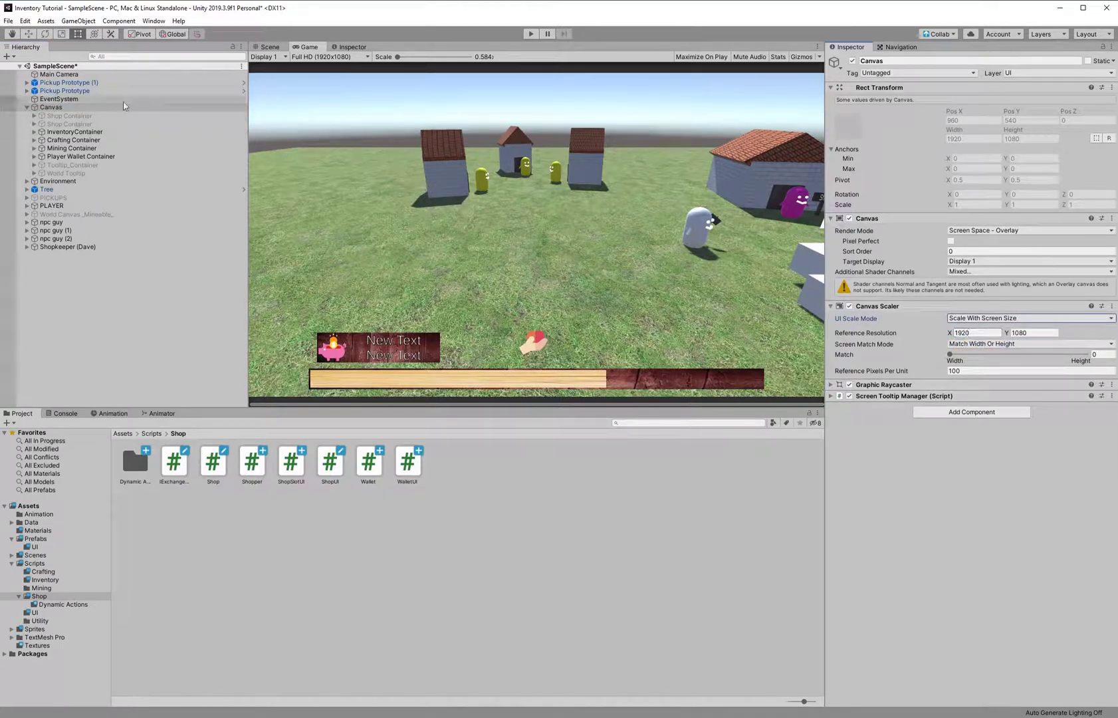
# Activate the second Shop Container under Canvas and preview the shop in the Game view at Ultrawide 2k (3440x1440).
pyautogui.click(231, 122)
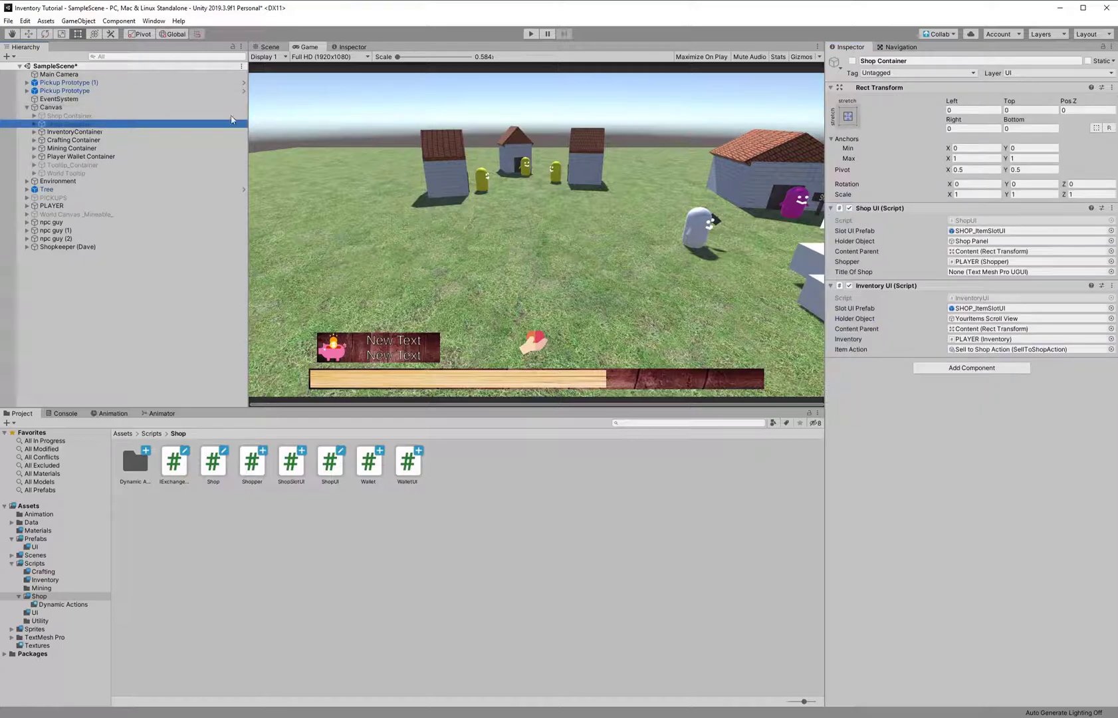
pyautogui.click(852, 60)
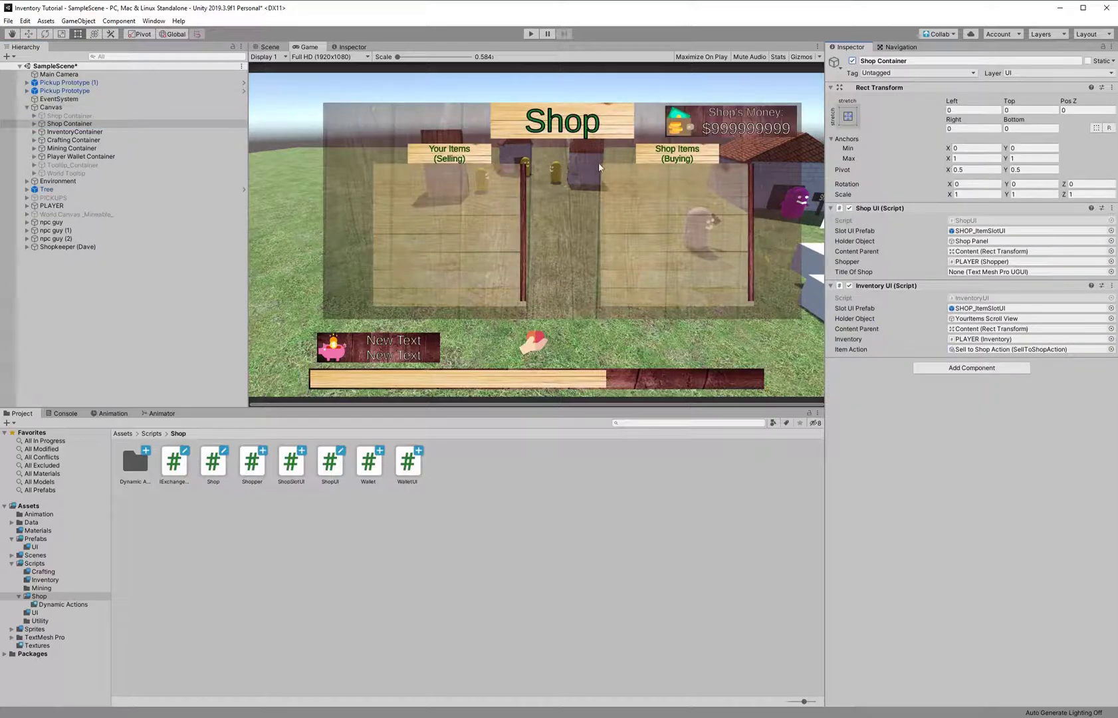
pyautogui.click(272, 50)
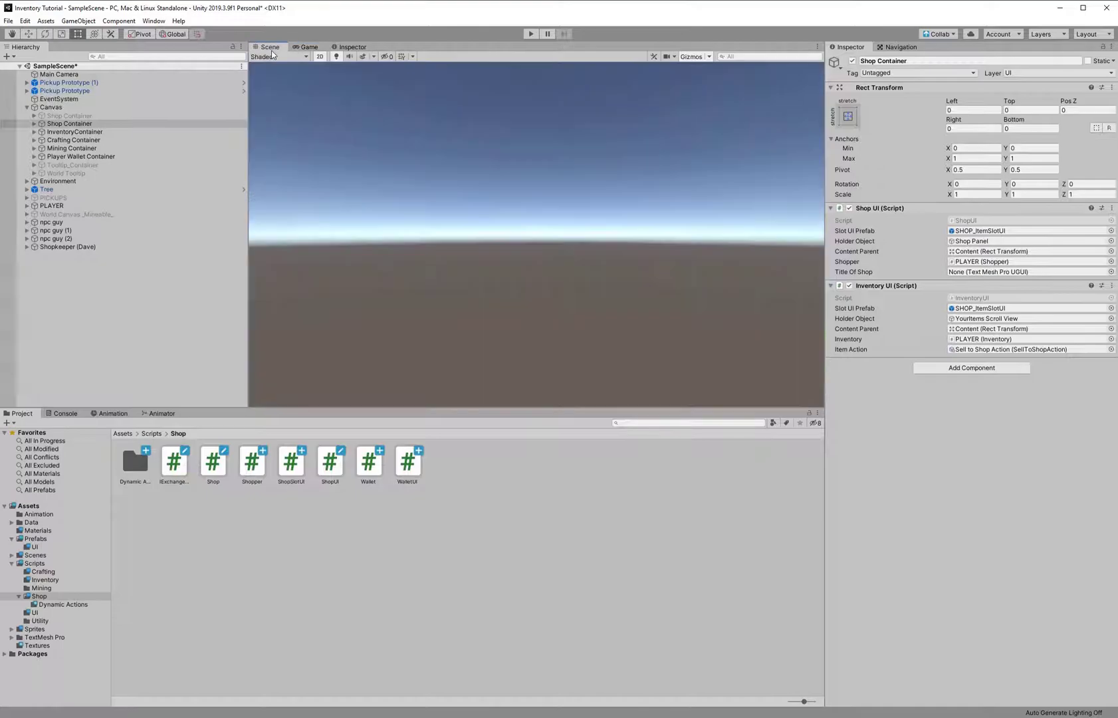
pyautogui.click(313, 48)
pyautogui.click(324, 57)
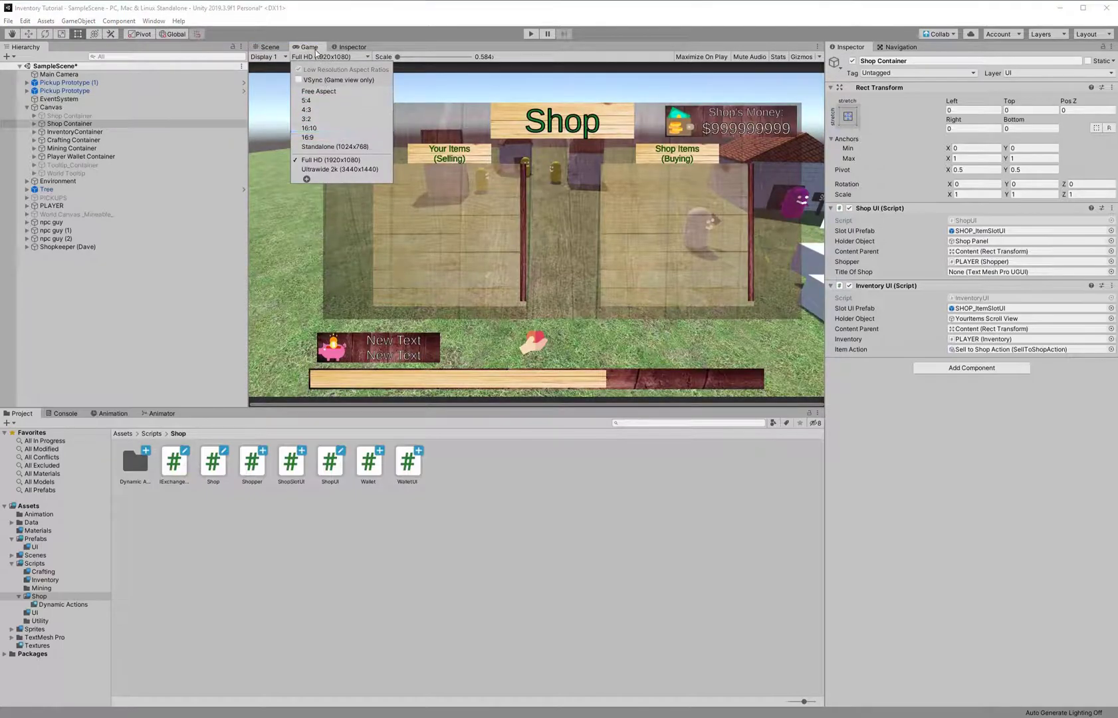
pyautogui.click(363, 168)
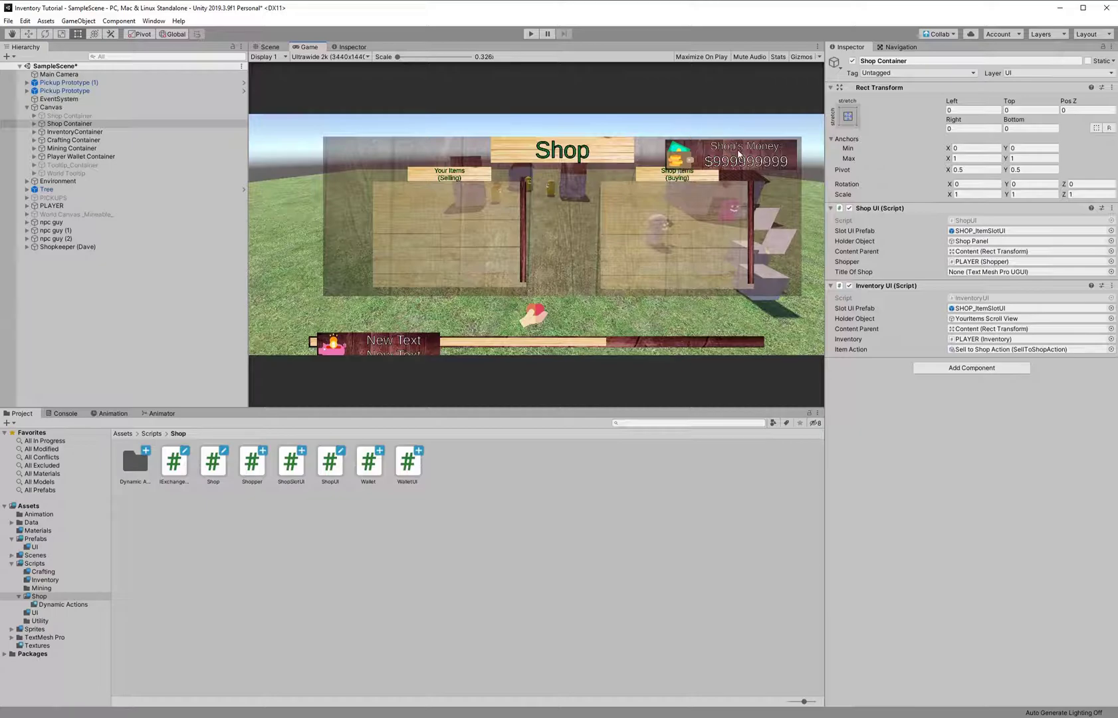
pyautogui.scroll(5, 764, 165)
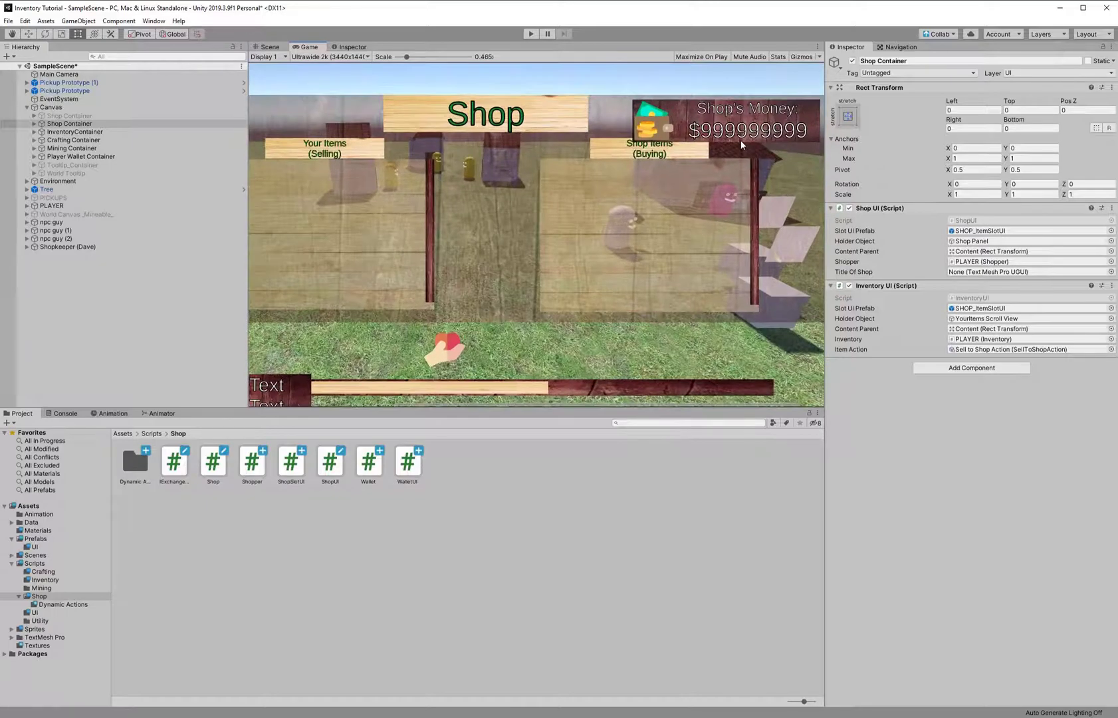
pyautogui.scroll(-5, 740, 139)
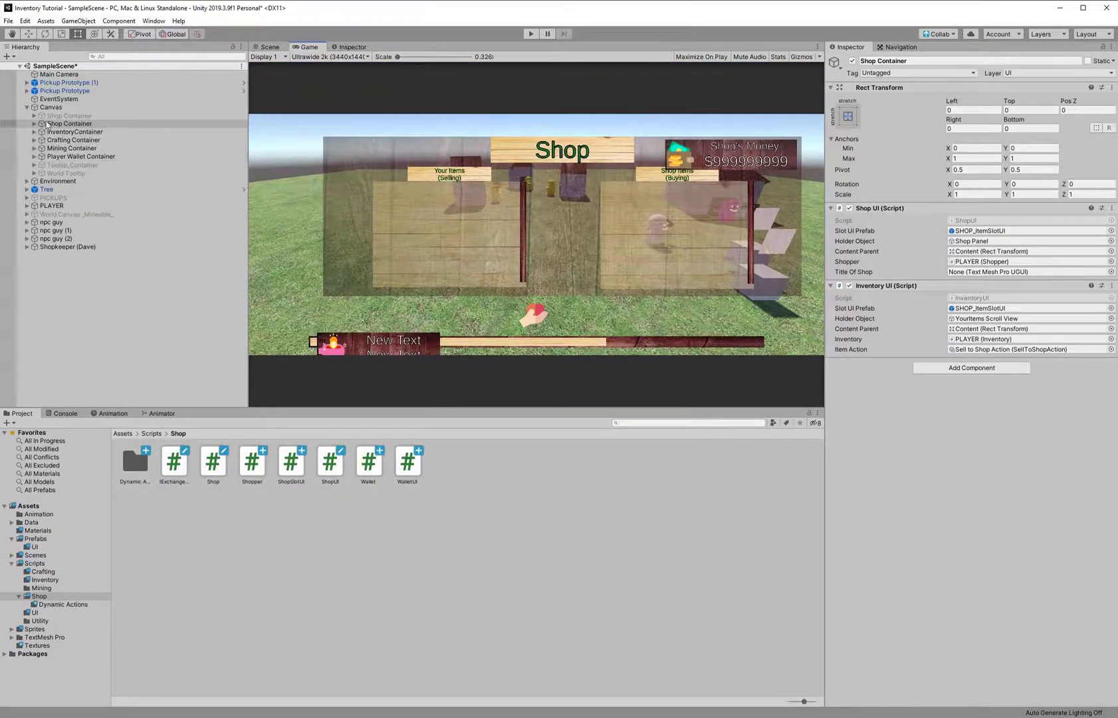
# Set the anchors of the BGImage inside SHOP WALLET UI to stretch in both directions.
pyautogui.click(34, 124)
pyautogui.click(41, 132)
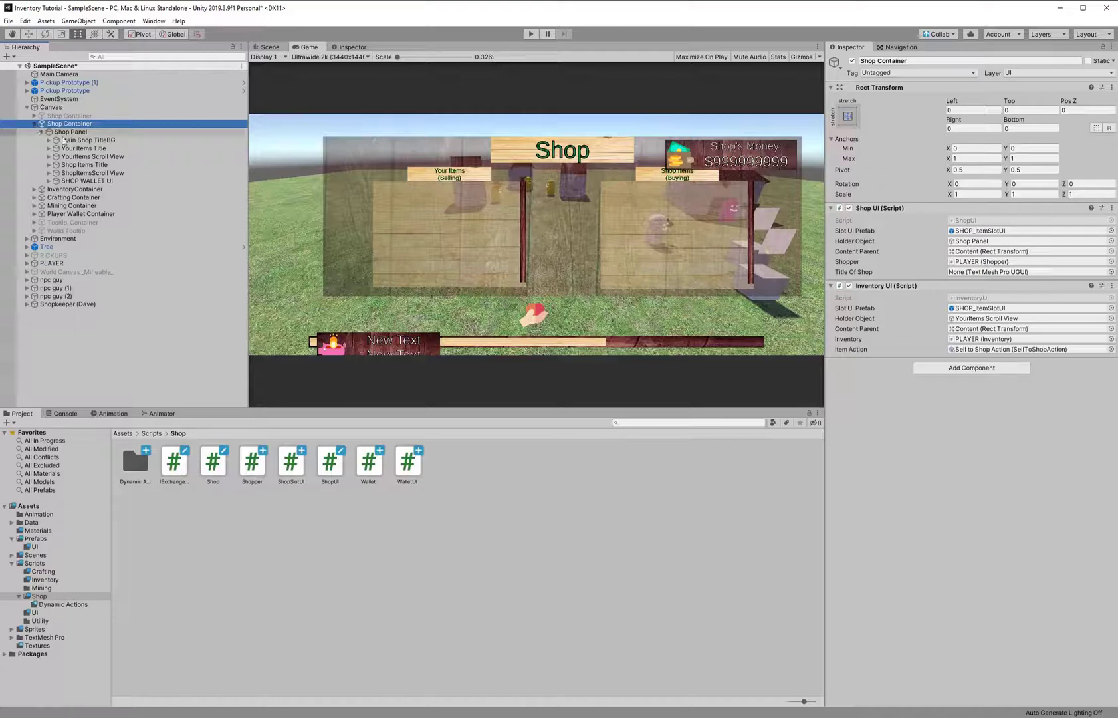
pyautogui.click(93, 180)
pyautogui.doubleClick(101, 182)
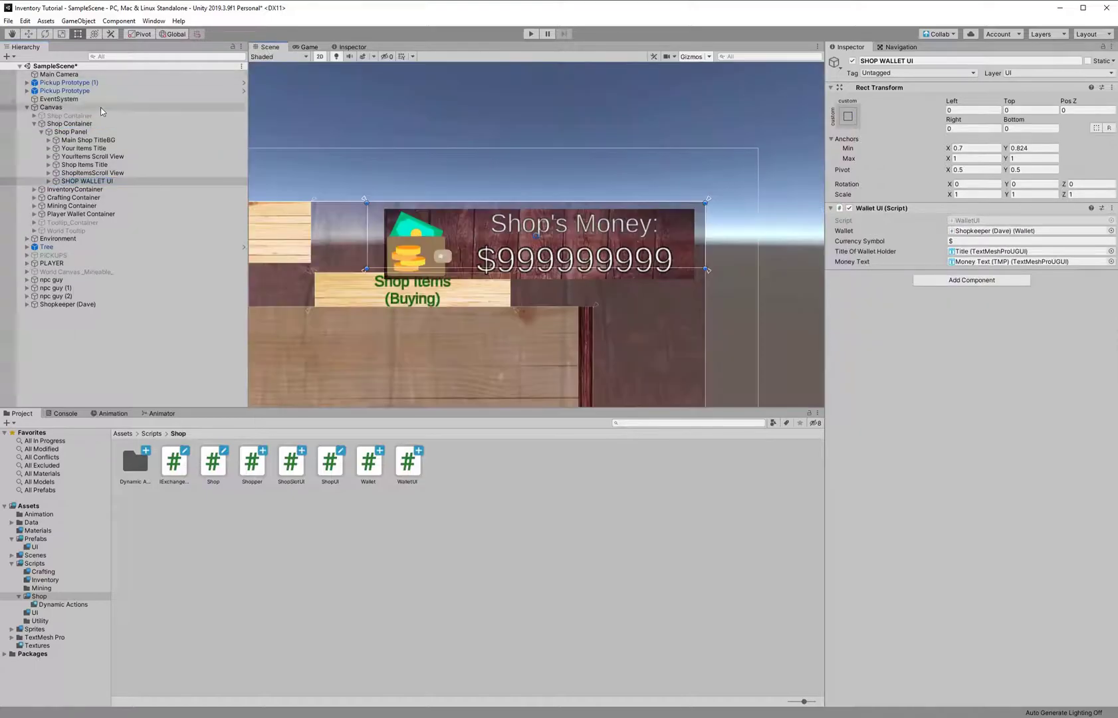
pyautogui.click(107, 182)
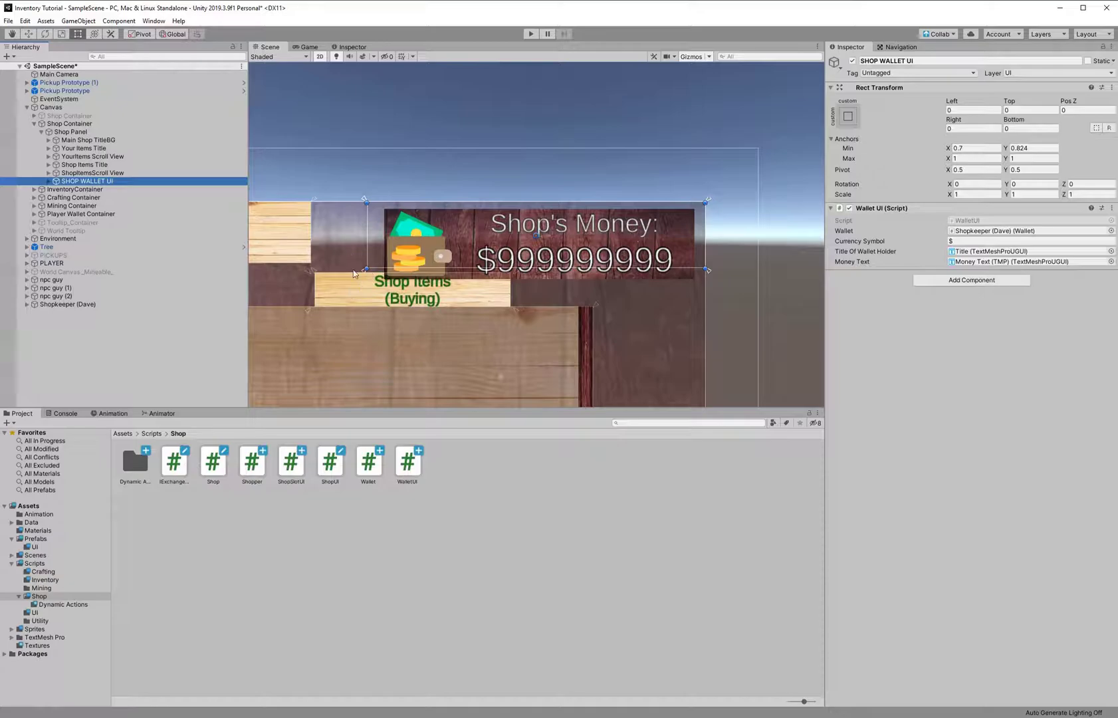
pyautogui.click(49, 181)
pyautogui.click(73, 189)
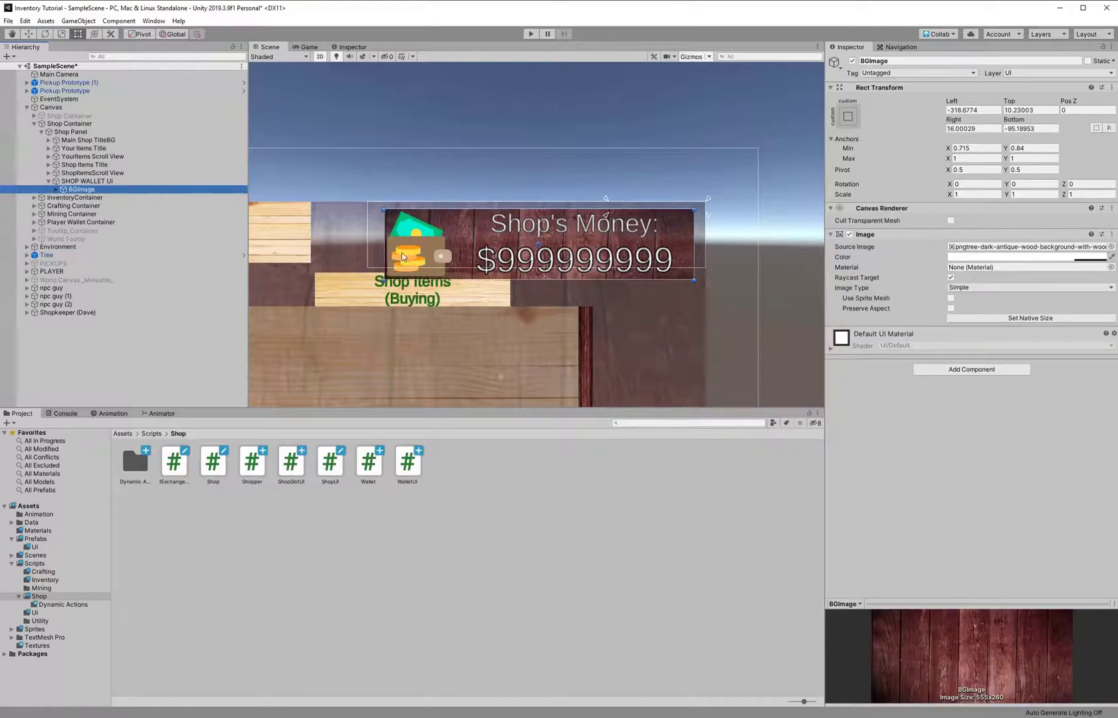
pyautogui.click(842, 119)
pyautogui.click(961, 276)
# Set BGImage's Left, Right, Bottom and Top offsets to 0 so it fills SHOP WALLET UI, and clear the selection.
pyautogui.click(965, 110)
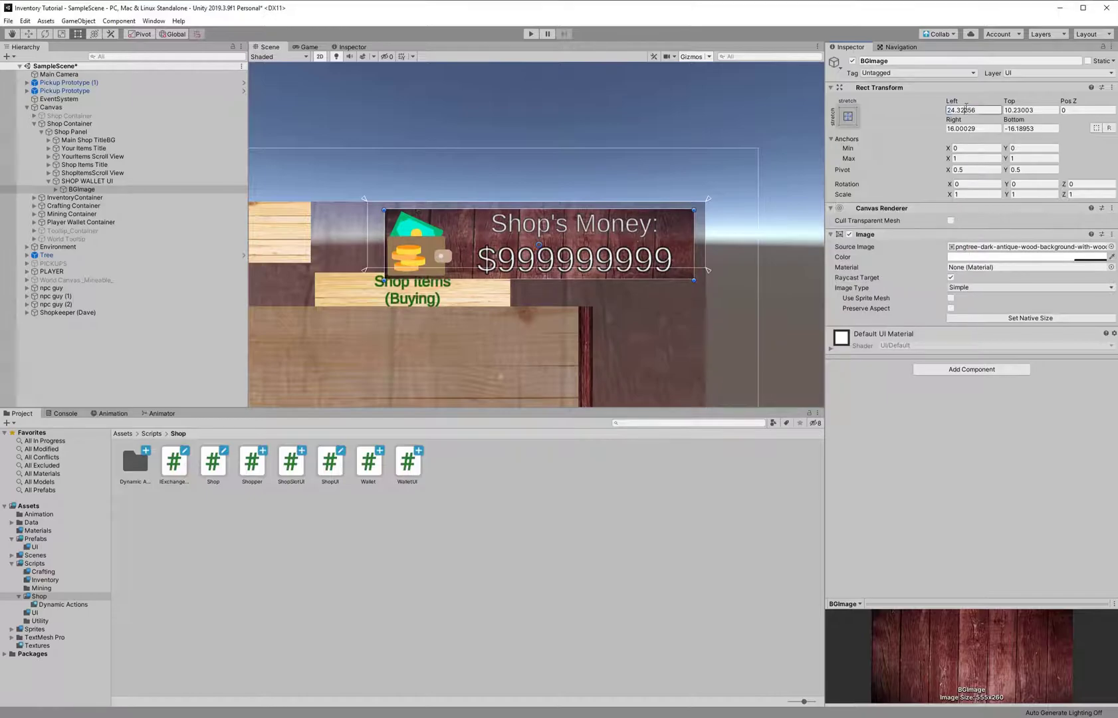
pyautogui.write('0')
pyautogui.click(970, 128)
pyautogui.write('0')
pyautogui.click(1027, 137)
pyautogui.click(1022, 129)
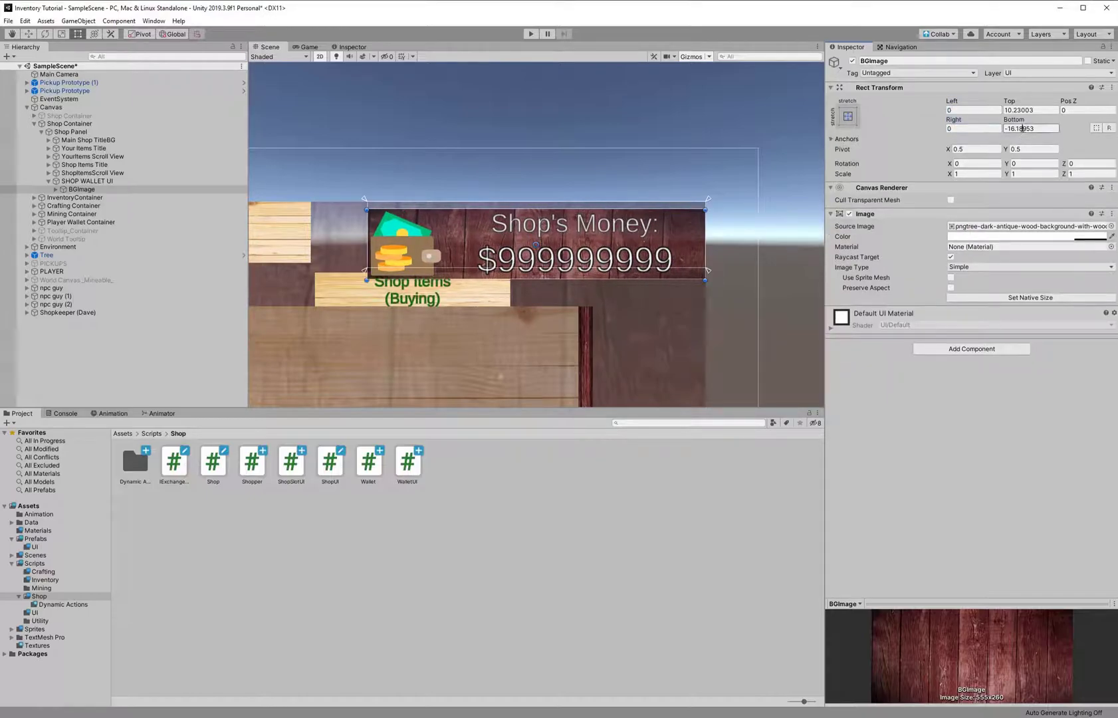
pyautogui.write('0')
pyautogui.click(1022, 109)
pyautogui.write('0')
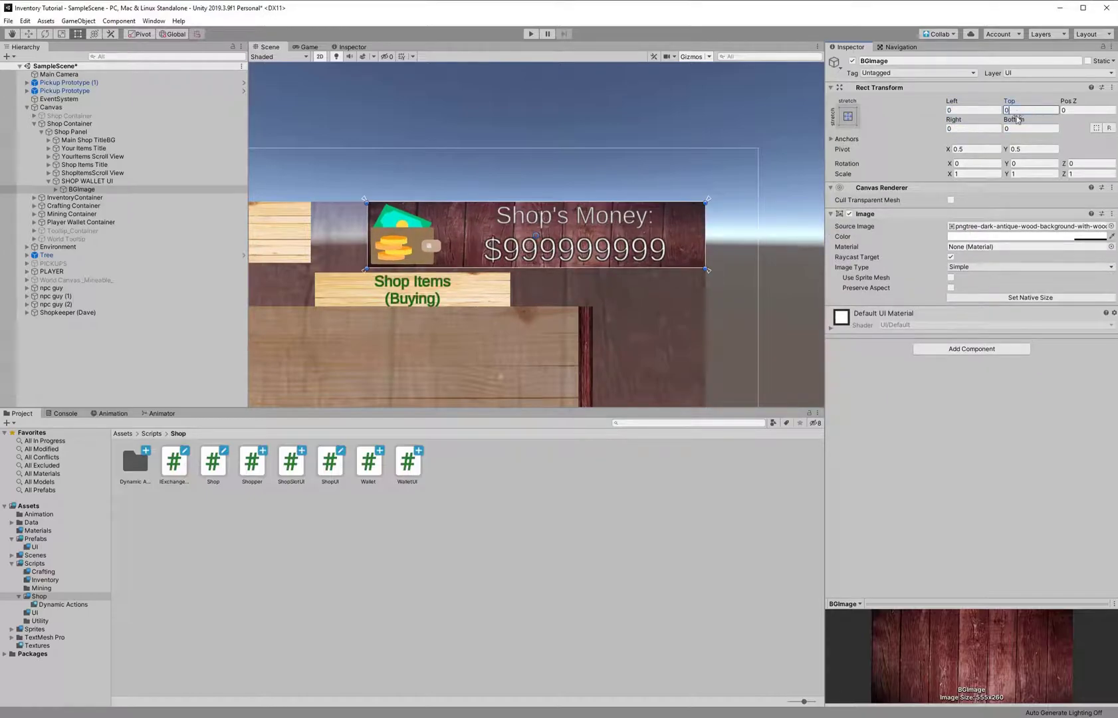
pyautogui.click(121, 319)
pyautogui.click(146, 182)
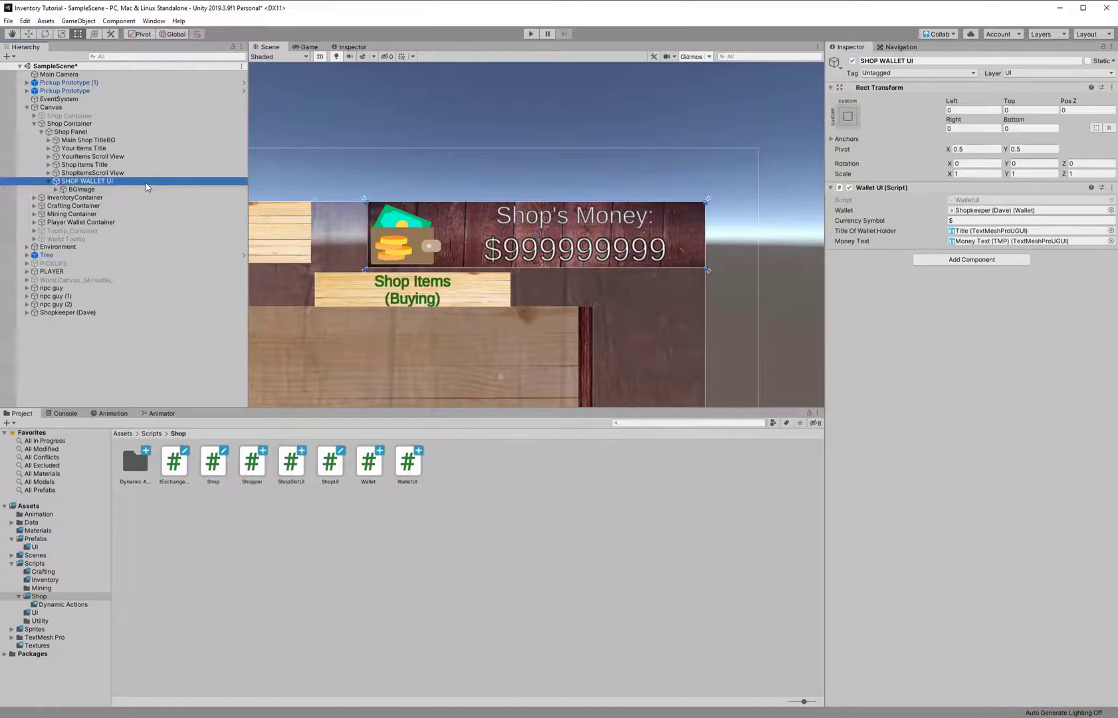
pyautogui.click(147, 358)
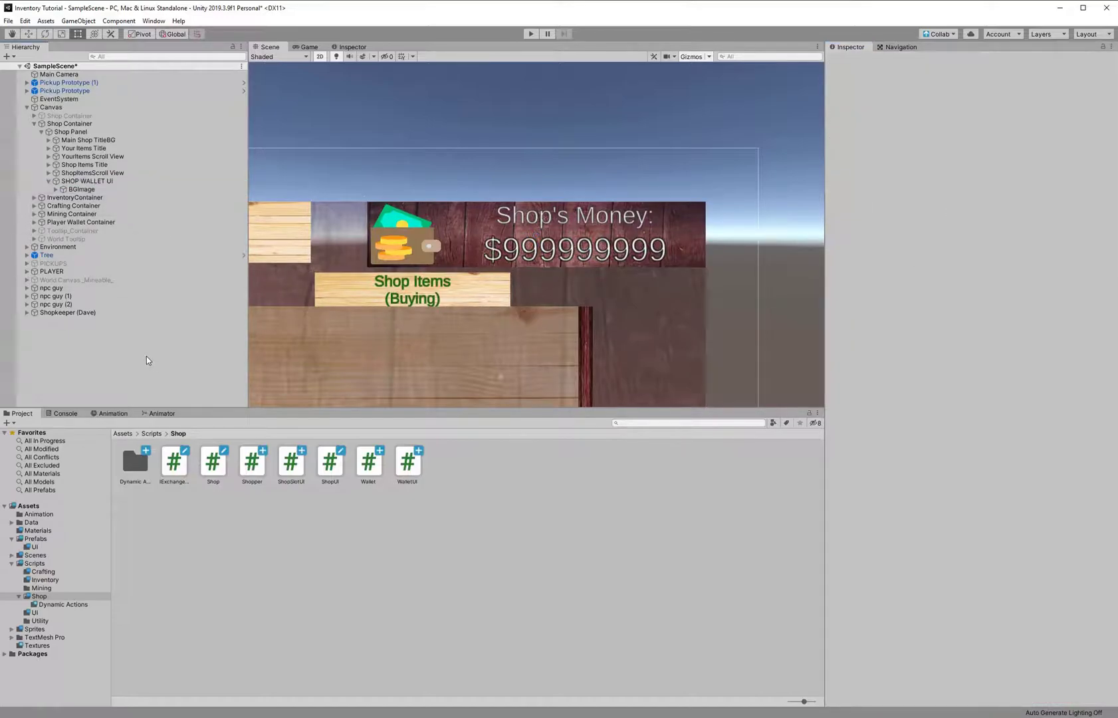
# Check the shop layout in the Game view at other aspect ratios including Free Aspect, finishing on Full HD (1920x1080).
pyautogui.moveTo(363, 209); pyautogui.dragTo(452, 177, button='middle')
pyautogui.click(307, 46)
pyautogui.click(346, 57)
pyautogui.click(342, 100)
pyautogui.click(334, 58)
pyautogui.click(330, 90)
pyautogui.click(333, 53)
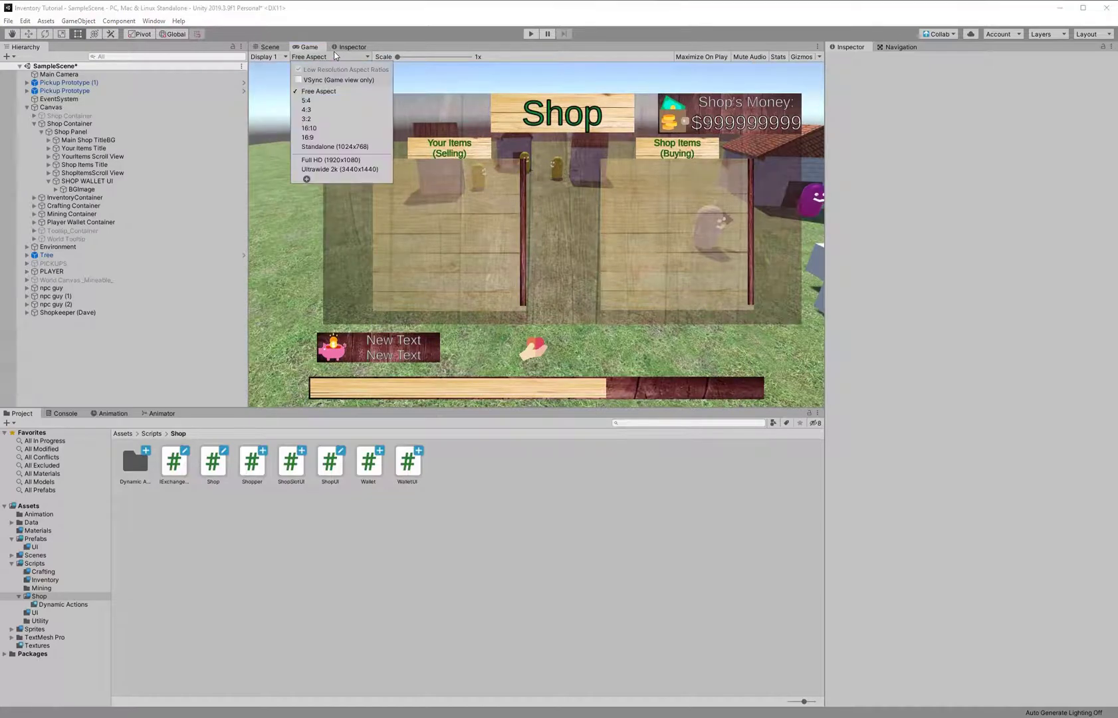
pyautogui.click(361, 166)
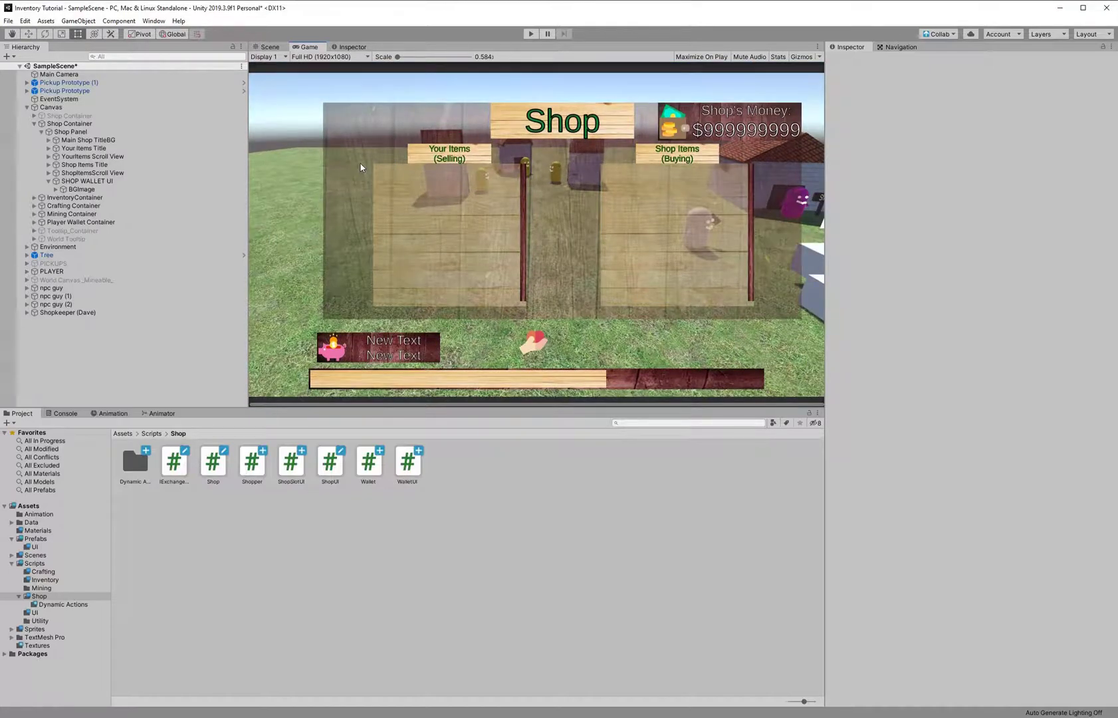
# Deactivate the second Shop Container under Canvas and collapse its hierarchy.
pyautogui.click(67, 123)
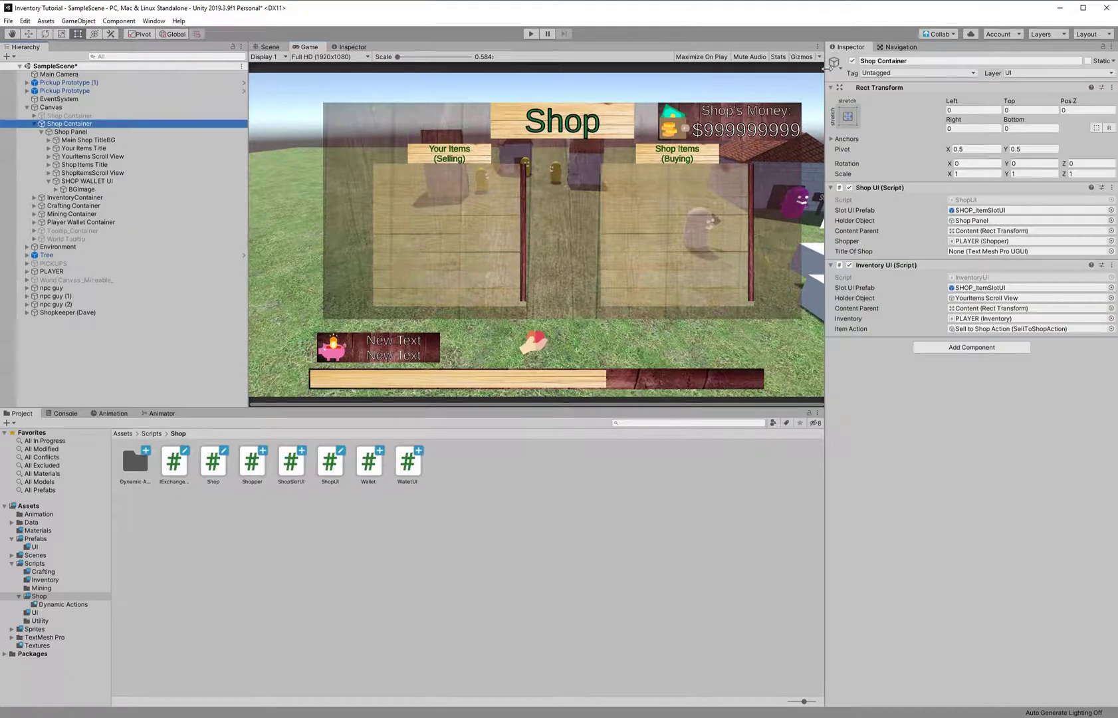
pyautogui.click(852, 61)
pyautogui.click(34, 125)
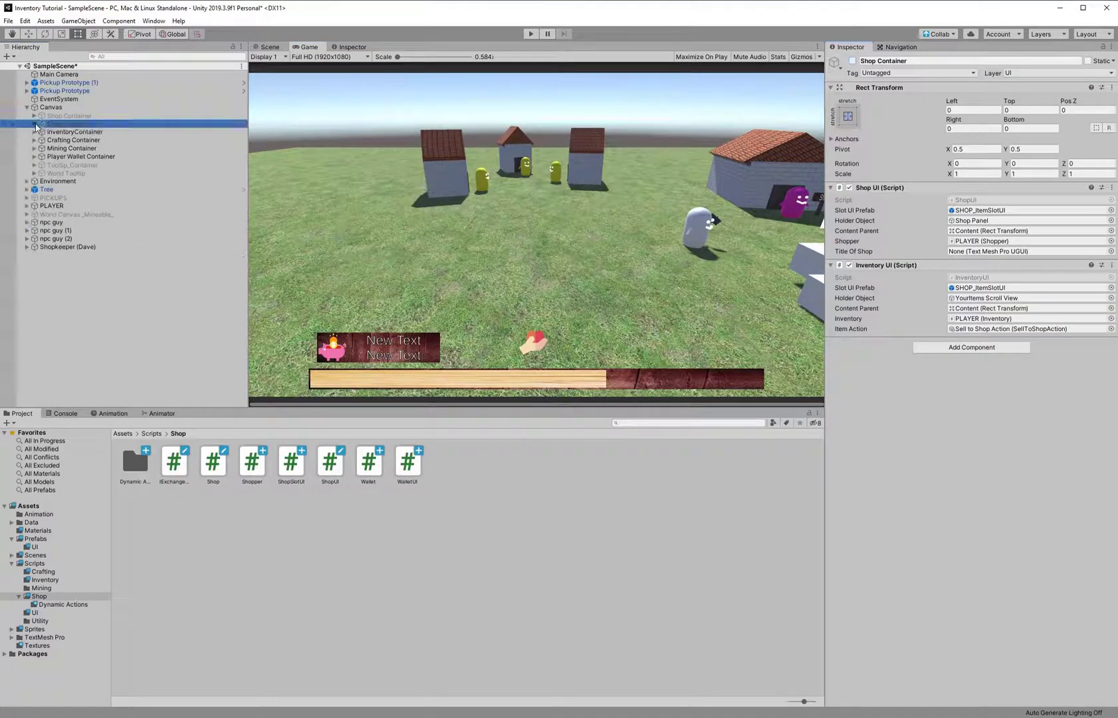
pyautogui.click(164, 336)
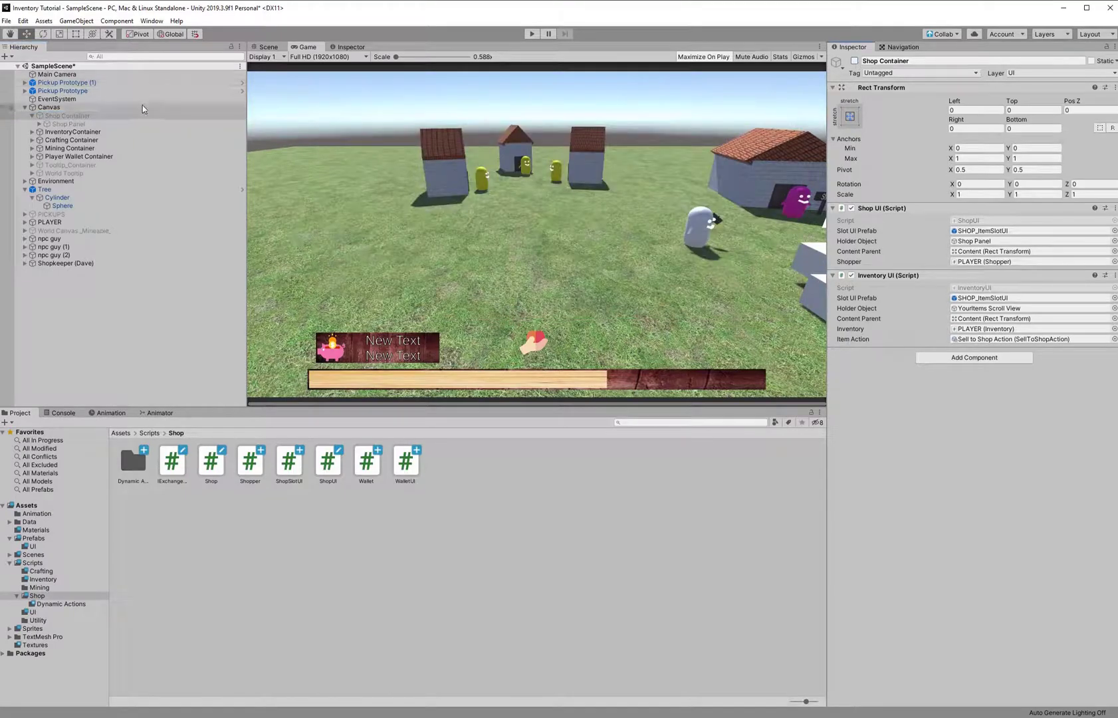
# Create an empty object under Canvas, place it first among the Canvas children and name it Shop Container.
pyautogui.click(144, 107)
pyautogui.rightClick(144, 107)
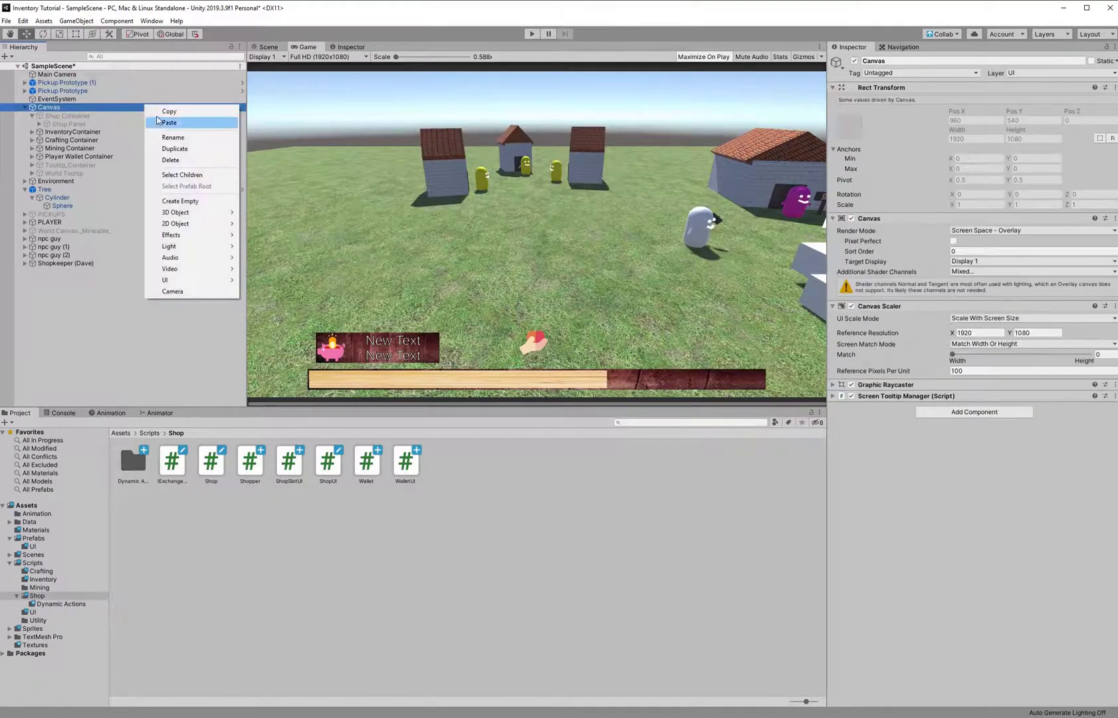
pyautogui.click(205, 201)
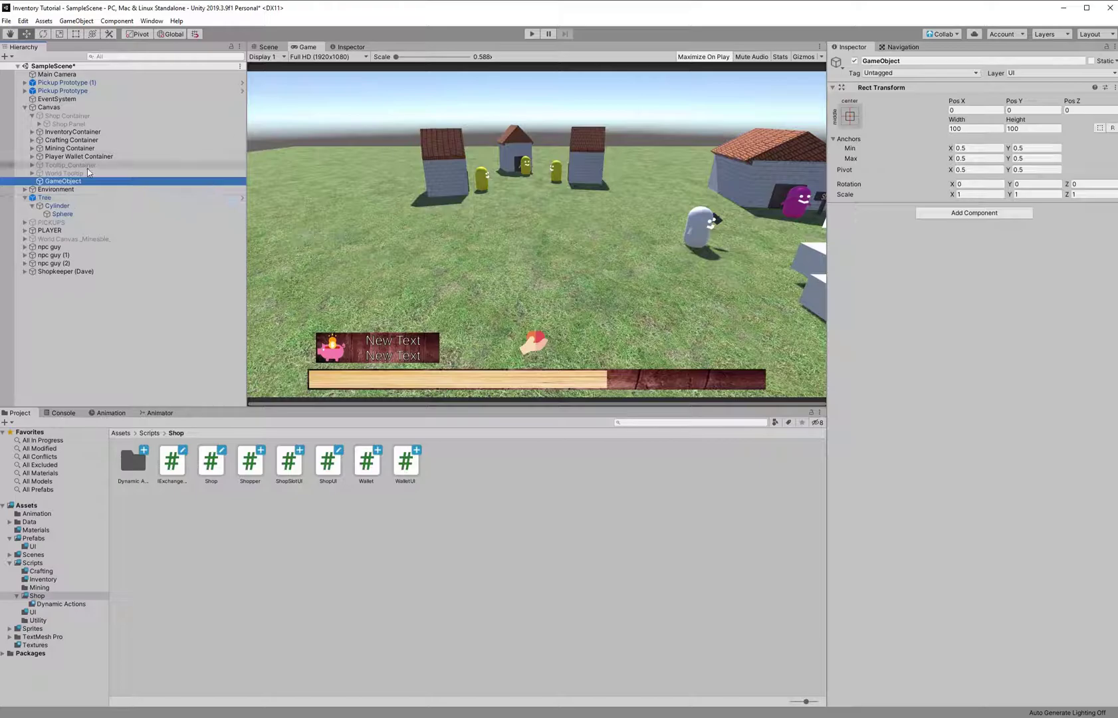
pyautogui.moveTo(66, 183); pyautogui.dragTo(66, 117)
pyautogui.press('F2')
pyautogui.write('Shop Container')
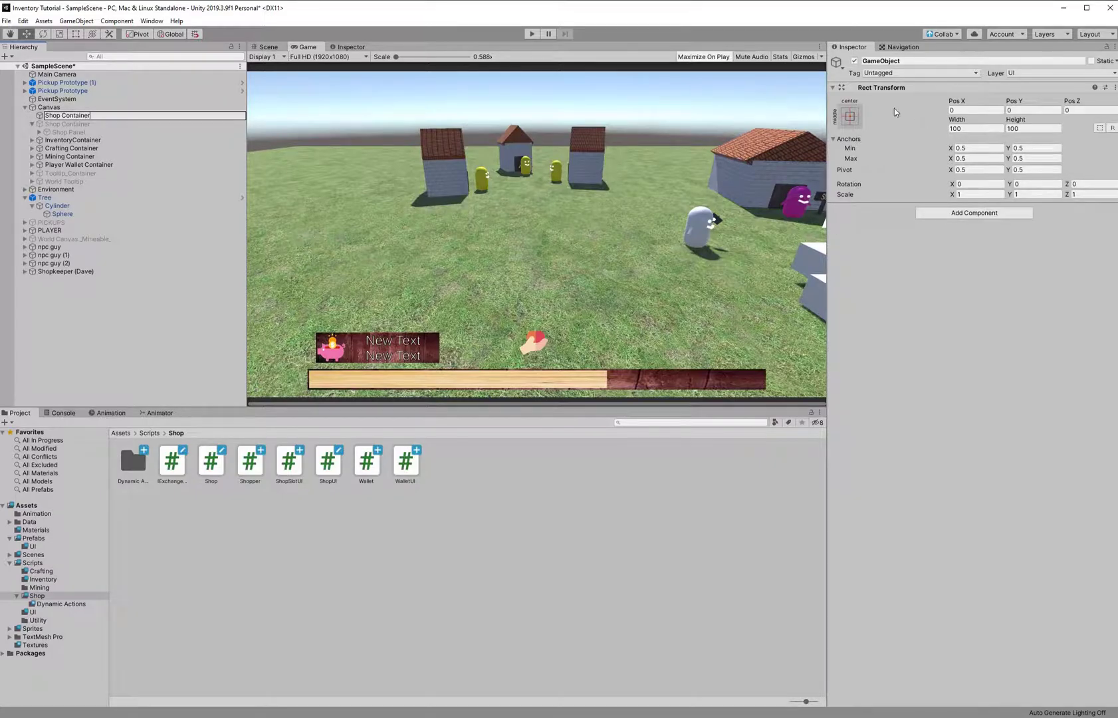
# Stretch the new Shop Container's anchors in both directions and frame it in the Scene view with the Rect tool.
pyautogui.click(849, 115)
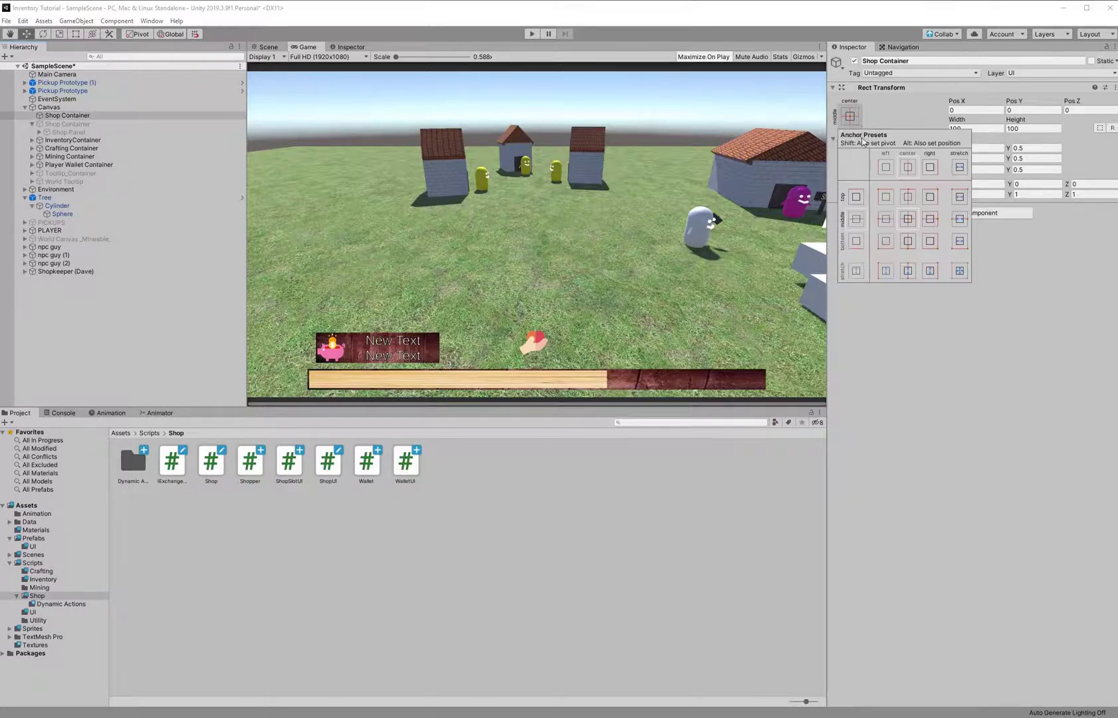
pyautogui.click(959, 270)
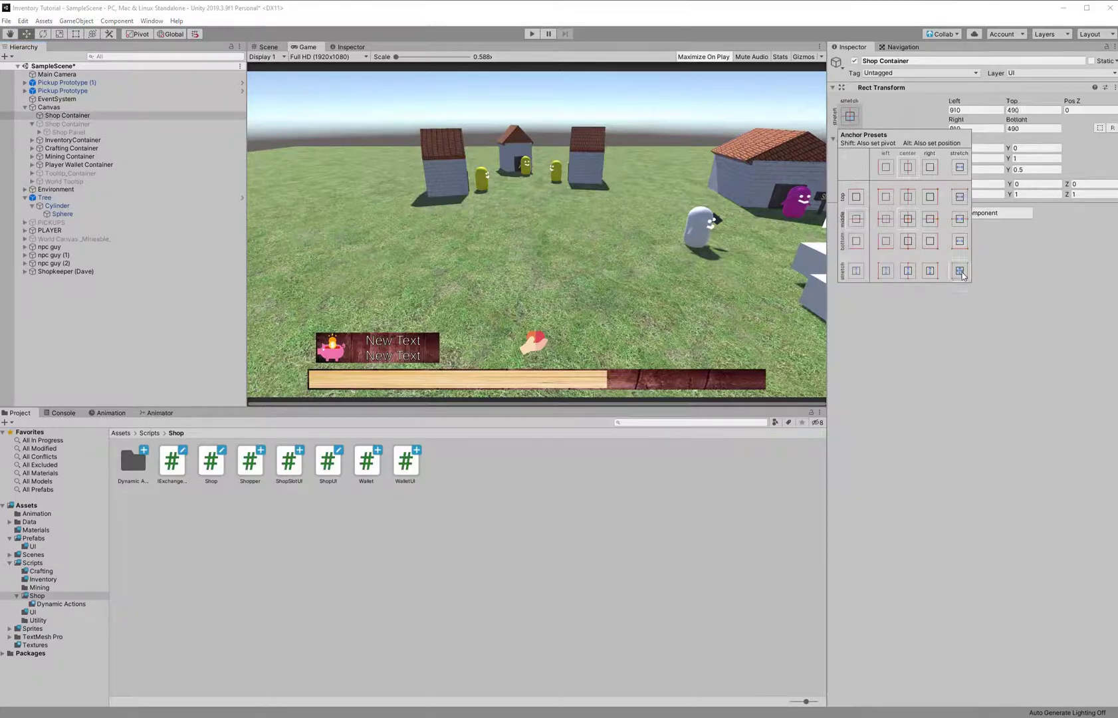
pyautogui.click(269, 46)
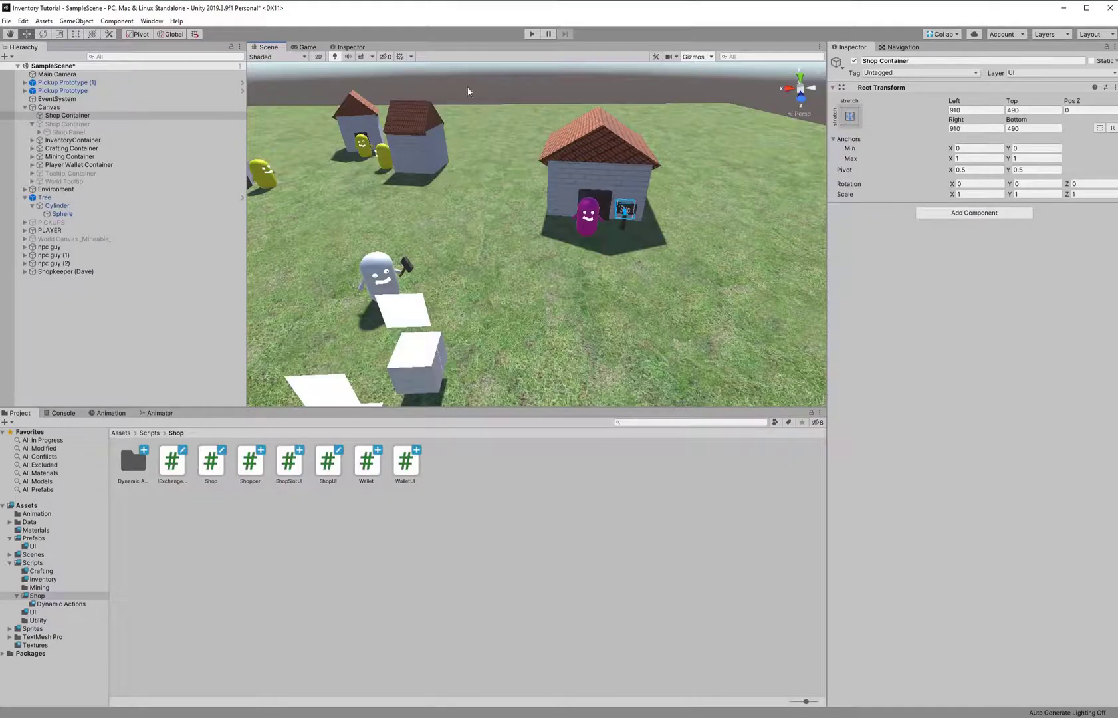
pyautogui.press('t')
pyautogui.press('f')
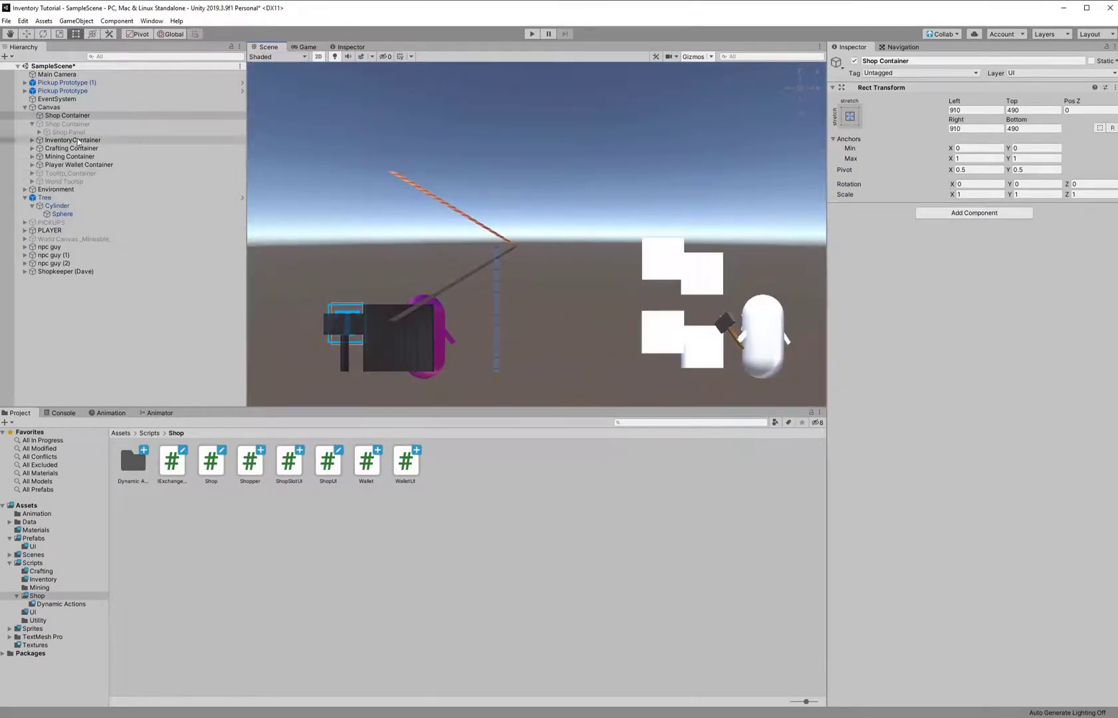
pyautogui.doubleClick(77, 117)
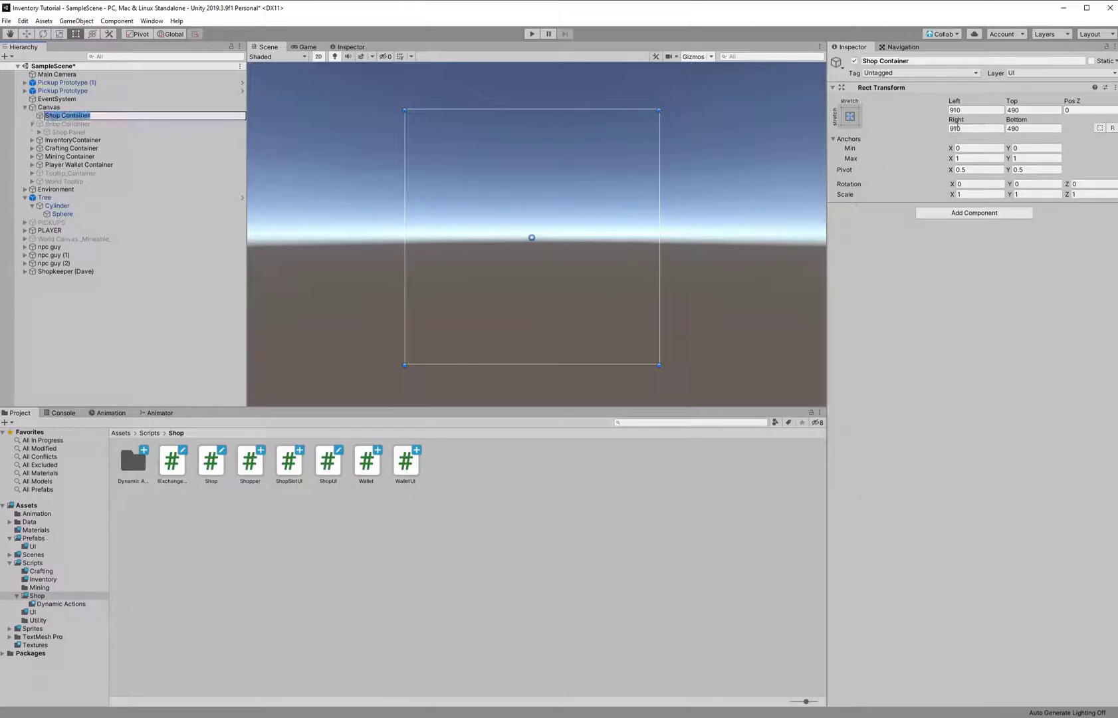
pyautogui.click(101, 263)
pyautogui.click(97, 291)
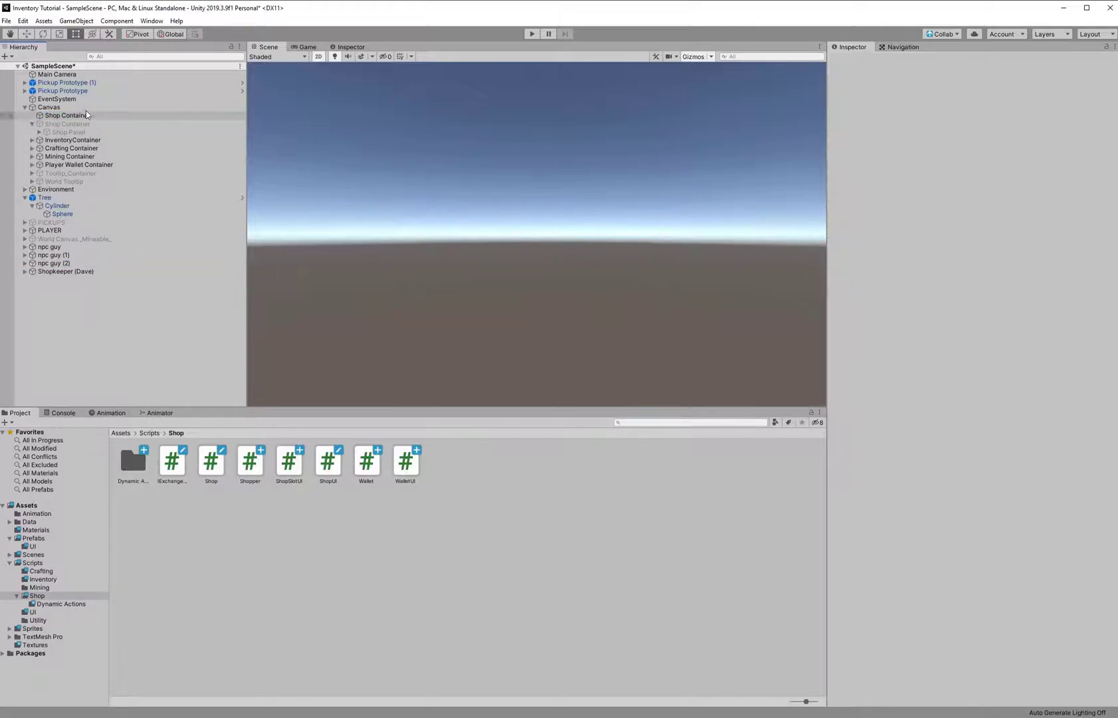
# Frame the Canvas in the Scene view and compare its bounds with those of the new Shop Container.
pyautogui.click(70, 107)
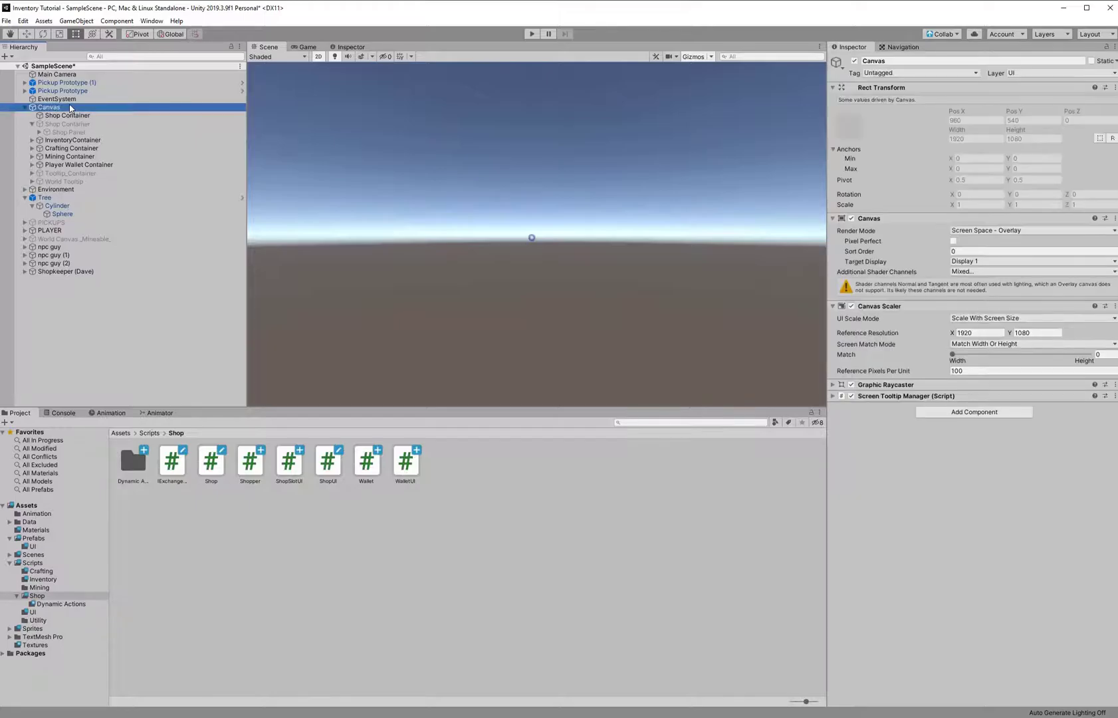
pyautogui.click(77, 114)
pyautogui.click(79, 109)
pyautogui.doubleClick(79, 110)
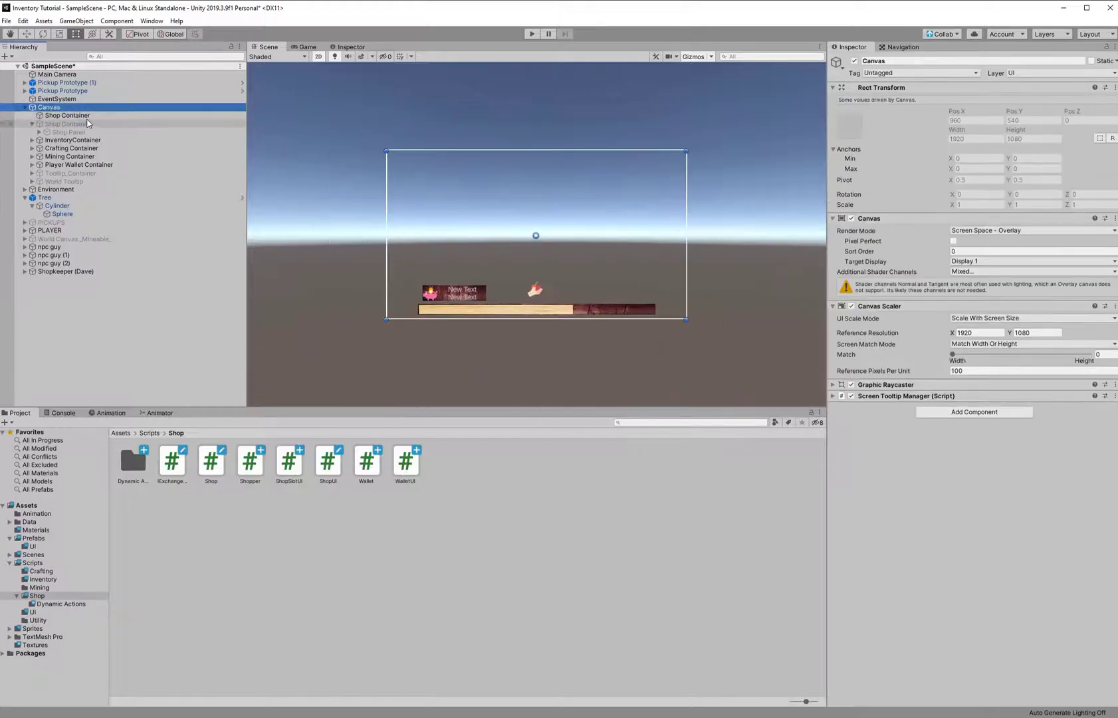
pyautogui.click(86, 124)
pyautogui.click(89, 117)
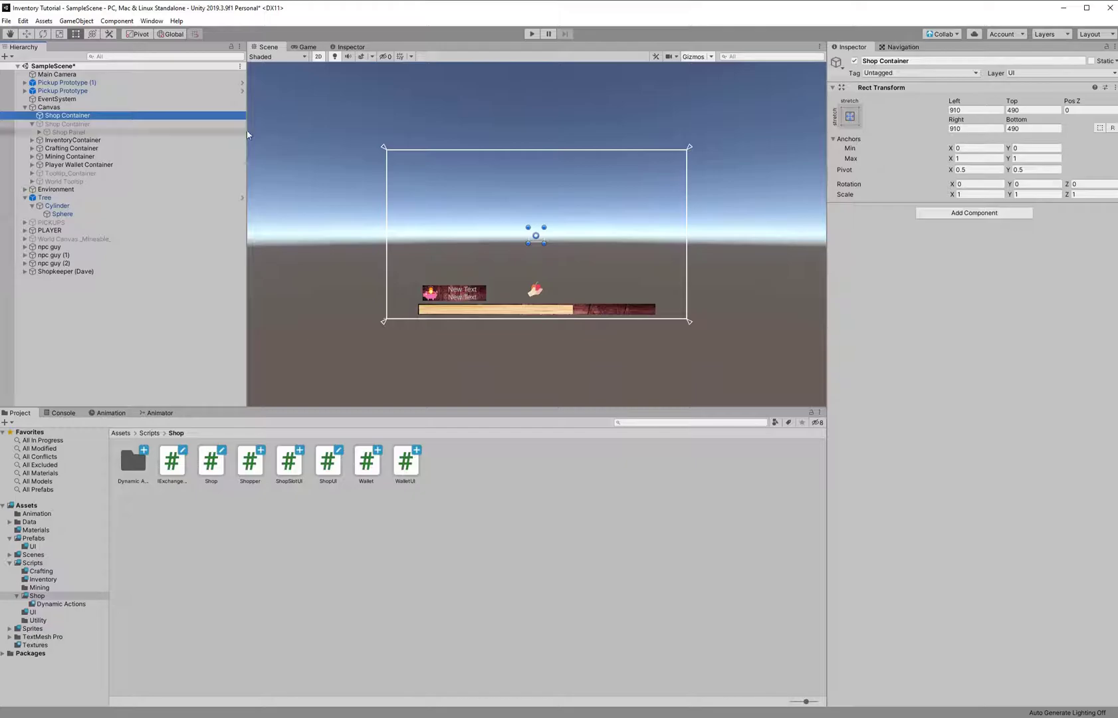
pyautogui.click(60, 109)
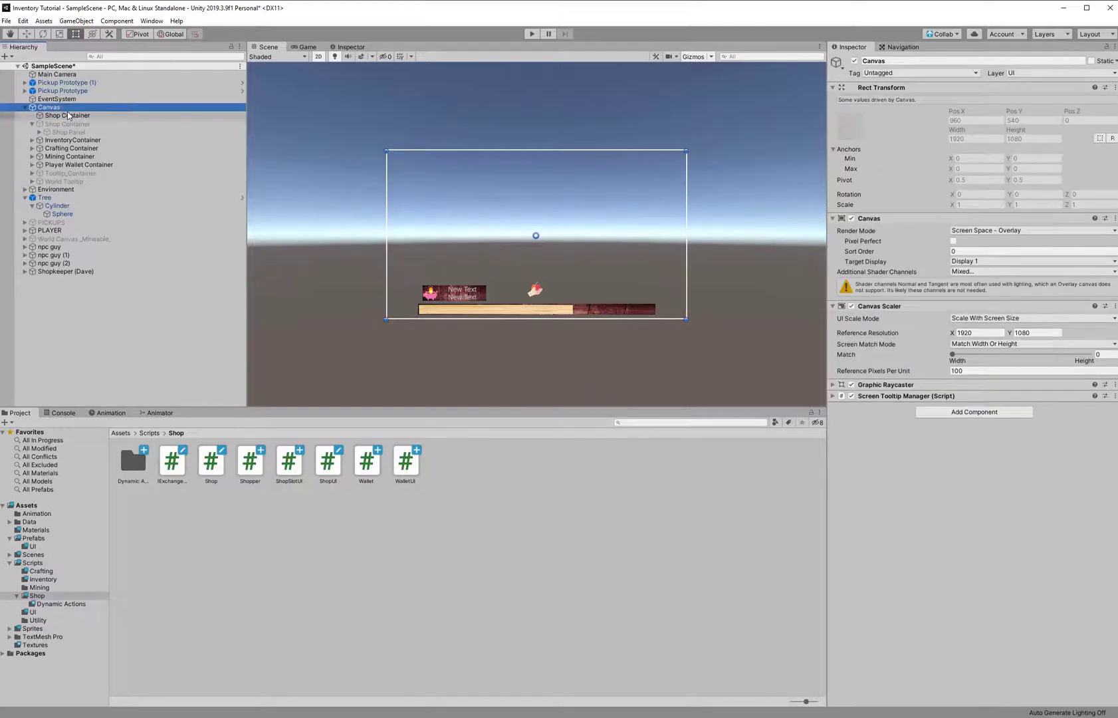
pyautogui.click(66, 115)
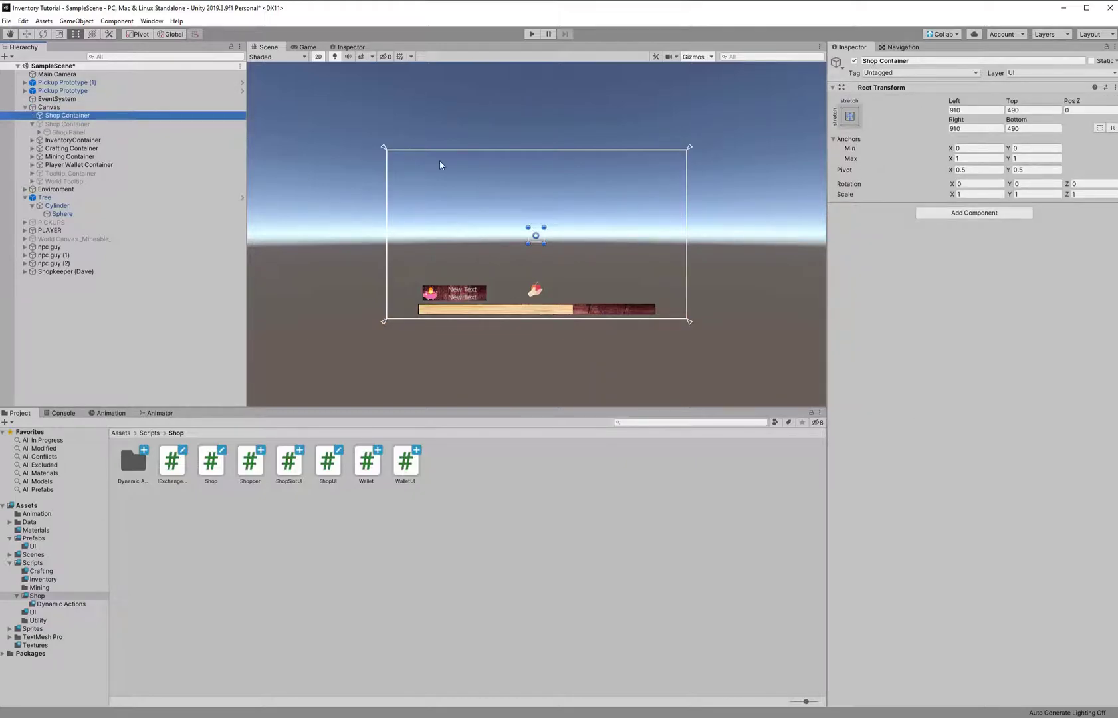
# Set the new Shop Container's Left, Right, Top and Bottom offsets to 0 so it fills the Canvas.
pyautogui.click(385, 151)
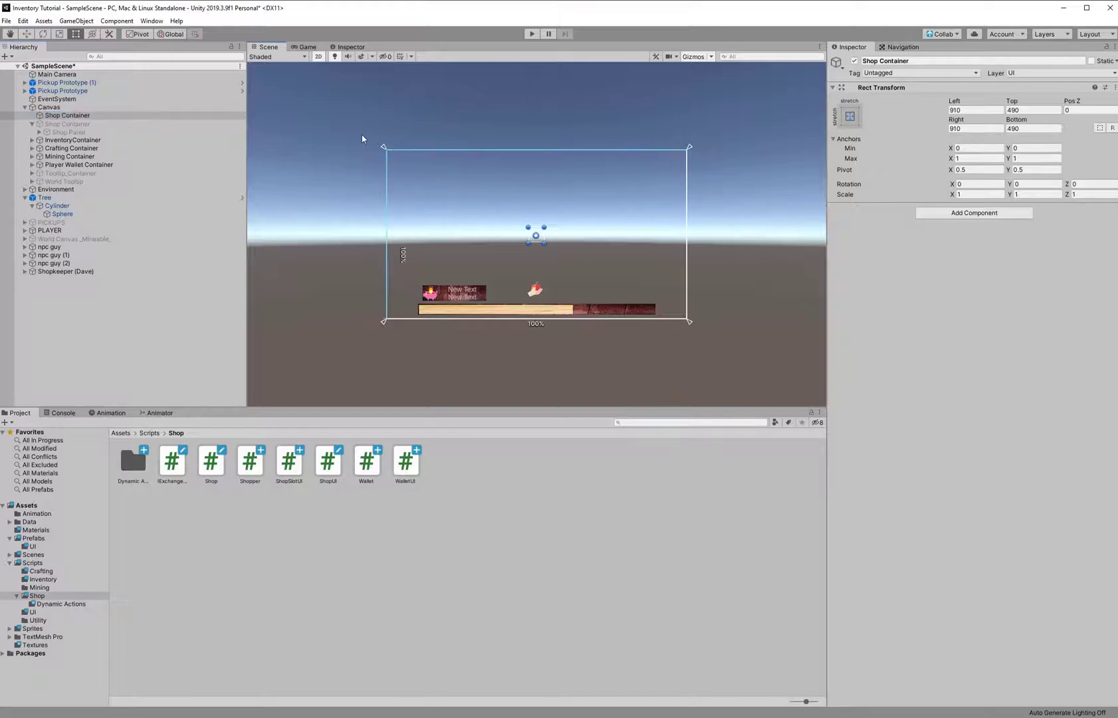
pyautogui.click(966, 111)
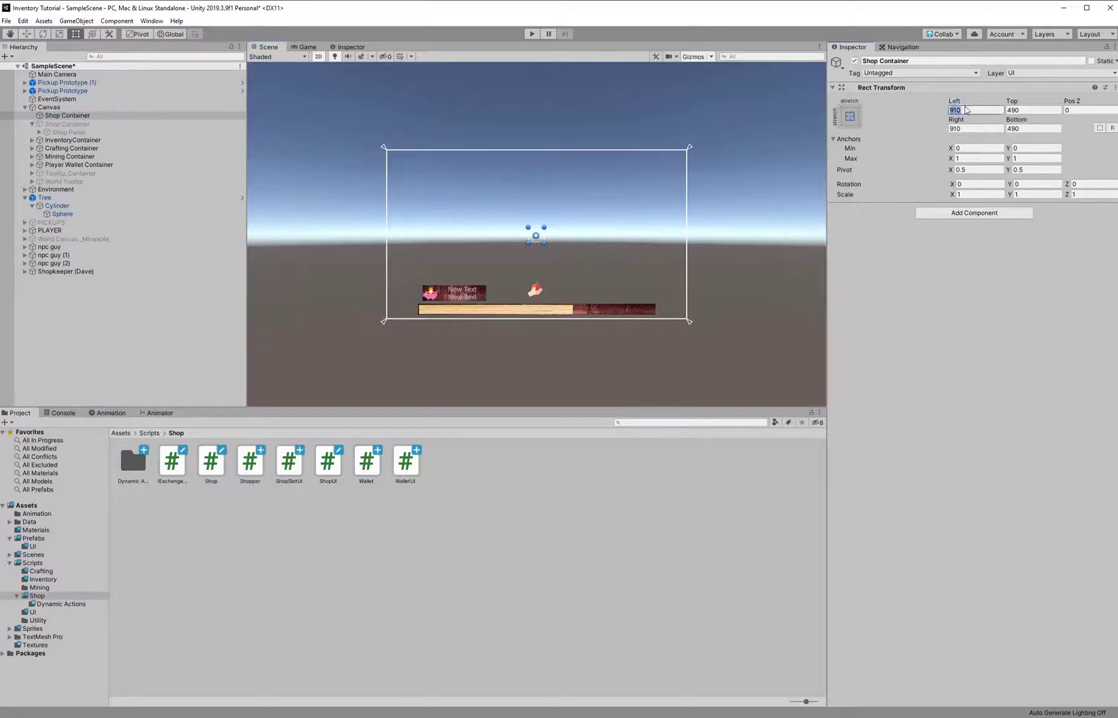
pyautogui.write('0')
pyautogui.click(974, 129)
pyautogui.write('0')
pyautogui.click(1024, 129)
pyautogui.write('0')
pyautogui.click(1022, 111)
pyautogui.write('0')
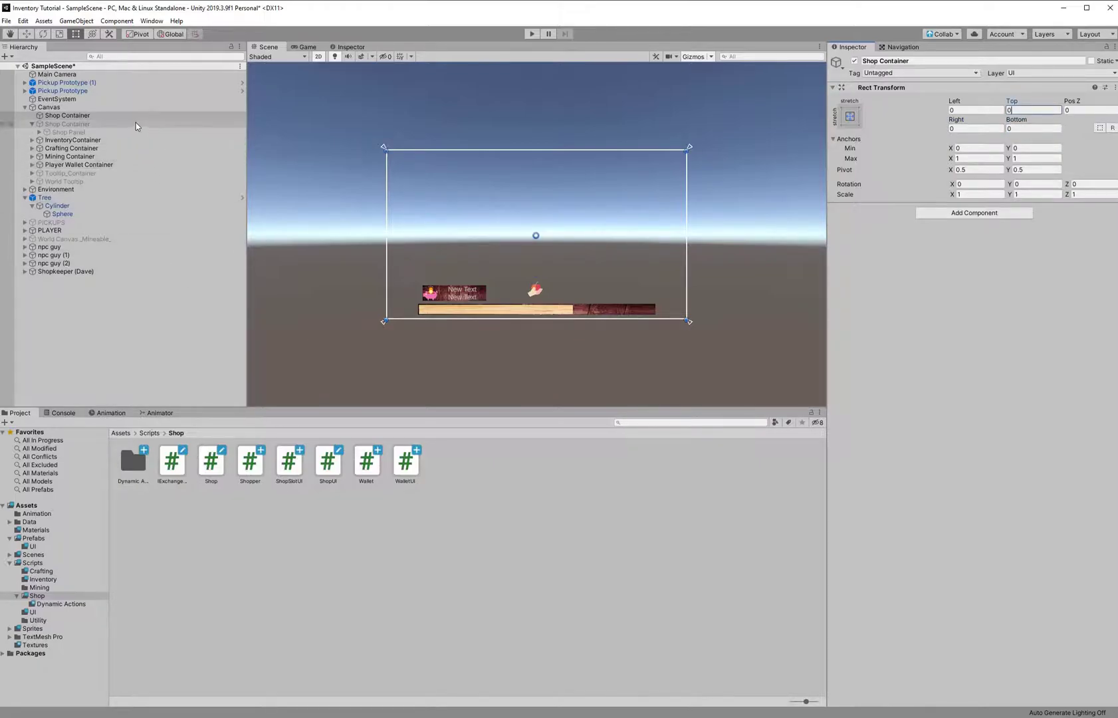
# Add a UI Panel under Shop Container and shrink it to offsets of about 207 Left, 72 Top, 92 Right and 230 Bottom.
pyautogui.rightClick(103, 117)
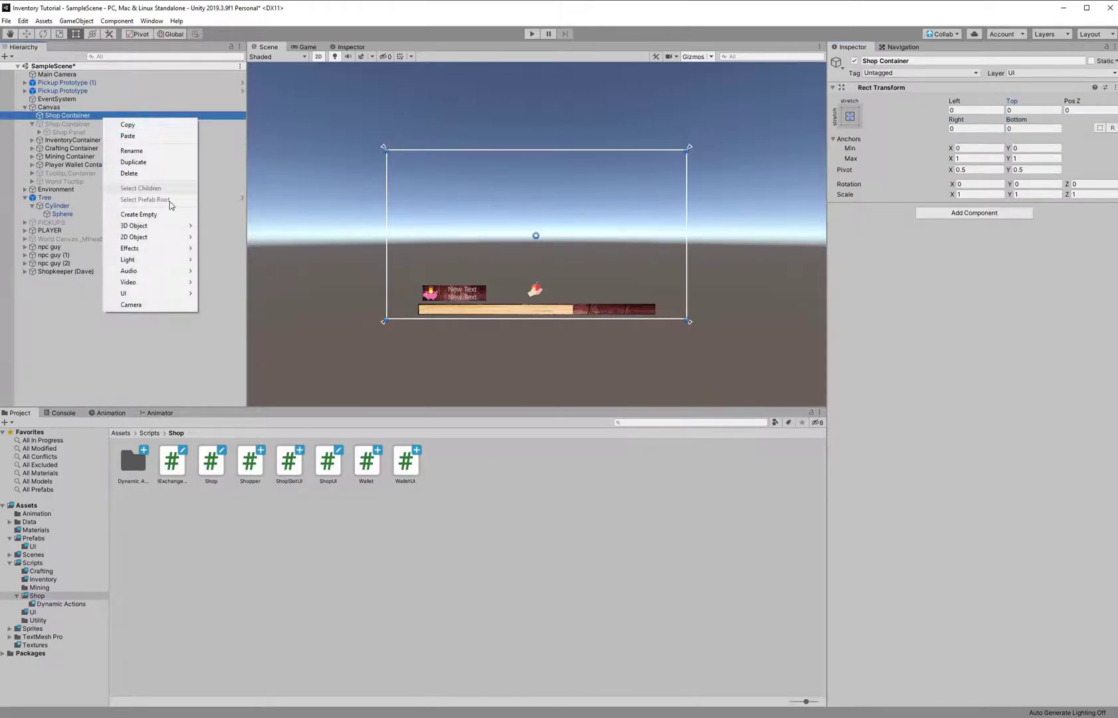
pyautogui.moveTo(155, 293)
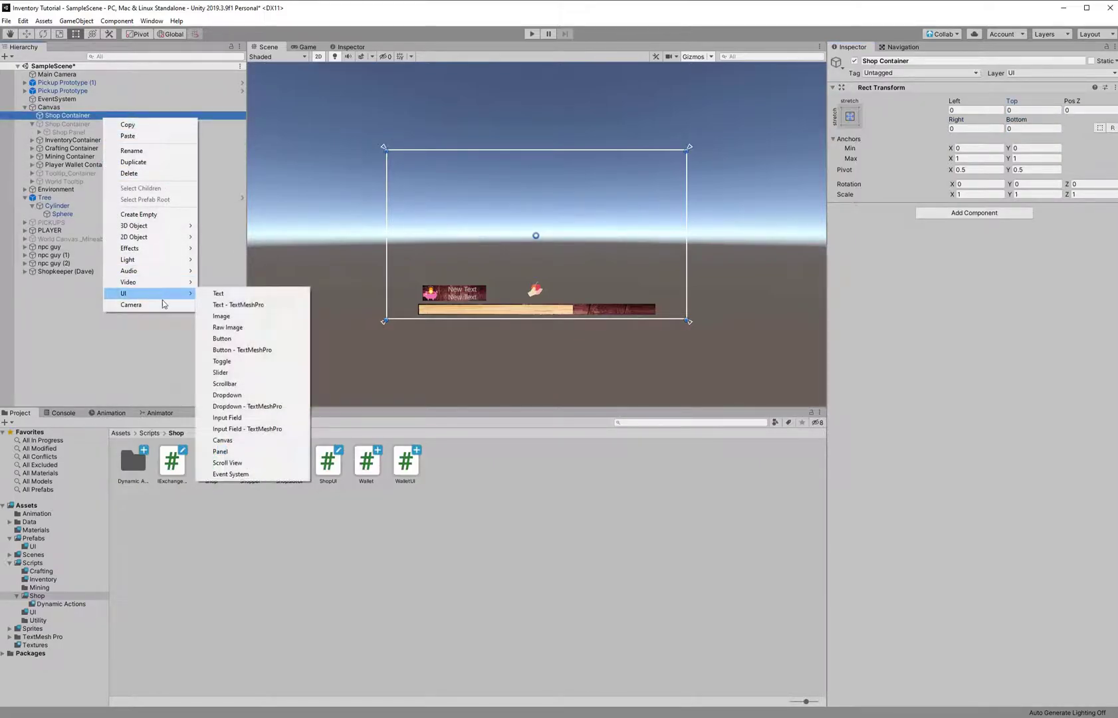
pyautogui.click(249, 452)
pyautogui.moveTo(687, 149); pyautogui.dragTo(671, 162)
pyautogui.moveTo(387, 323); pyautogui.dragTo(419, 284)
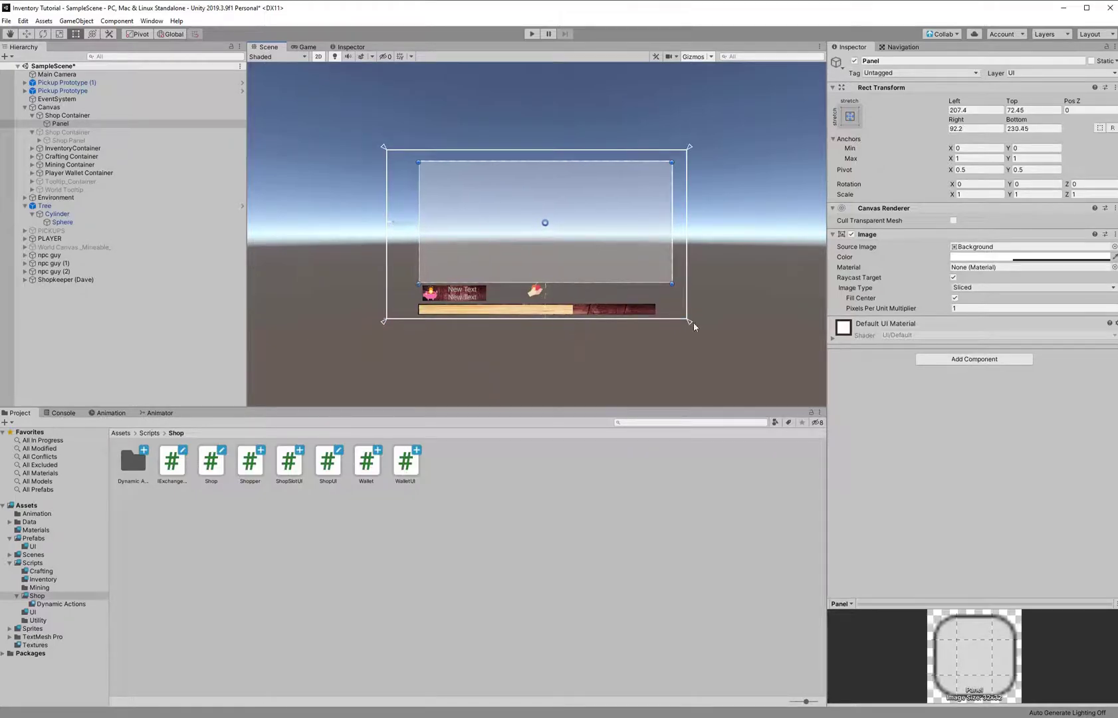
# Pull the Panel's anchors in by hand close to its corners, to about X 0.1–0.96 and Y 0.25–0.94, and adjust its size.
pyautogui.moveTo(691, 322); pyautogui.dragTo(679, 291)
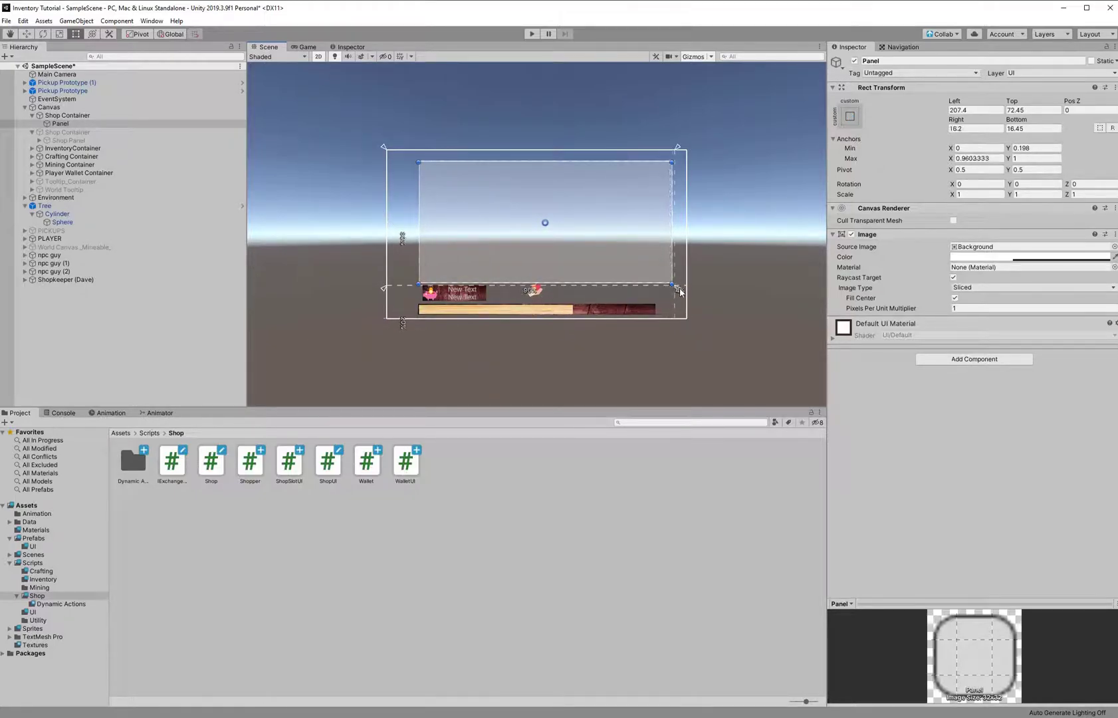
pyautogui.moveTo(386, 152); pyautogui.dragTo(414, 158)
pyautogui.scroll(2, 471, 202)
pyautogui.moveTo(569, 307); pyautogui.dragTo(564, 290)
pyautogui.moveTo(396, 313); pyautogui.dragTo(399, 300)
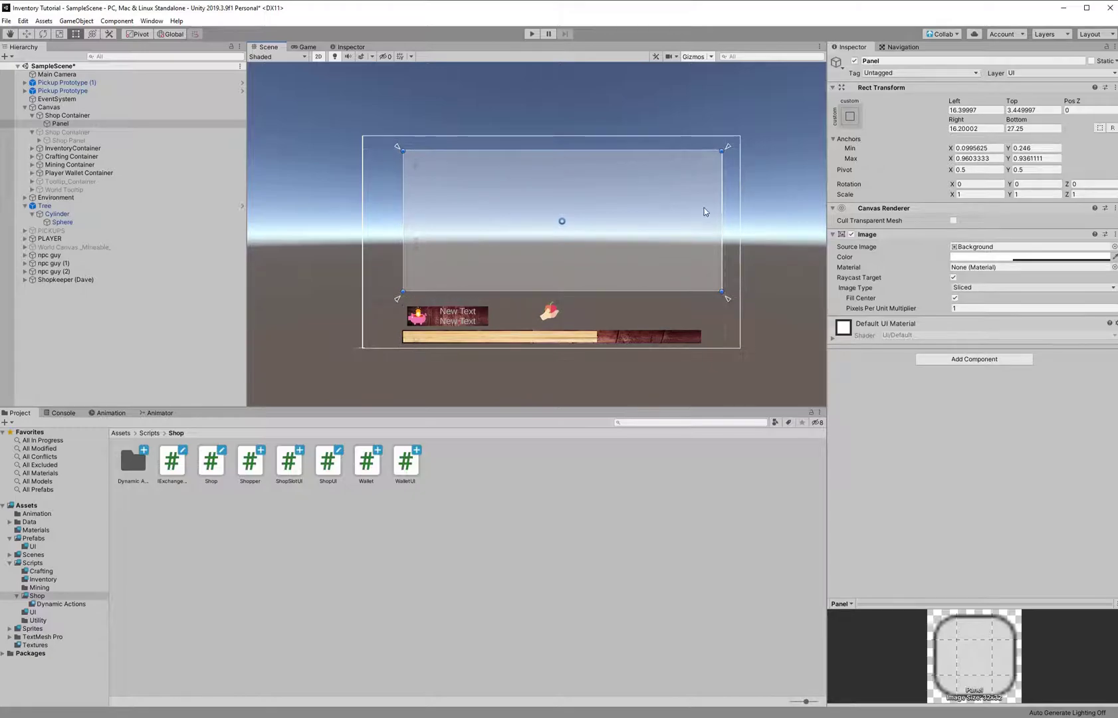
# Set the Panel's anchors to Min X 0.1, Y 0.2 and Max X 0.9, Y 0.9.
pyautogui.click(966, 149)
pyautogui.write('0.1')
pyautogui.click(963, 159)
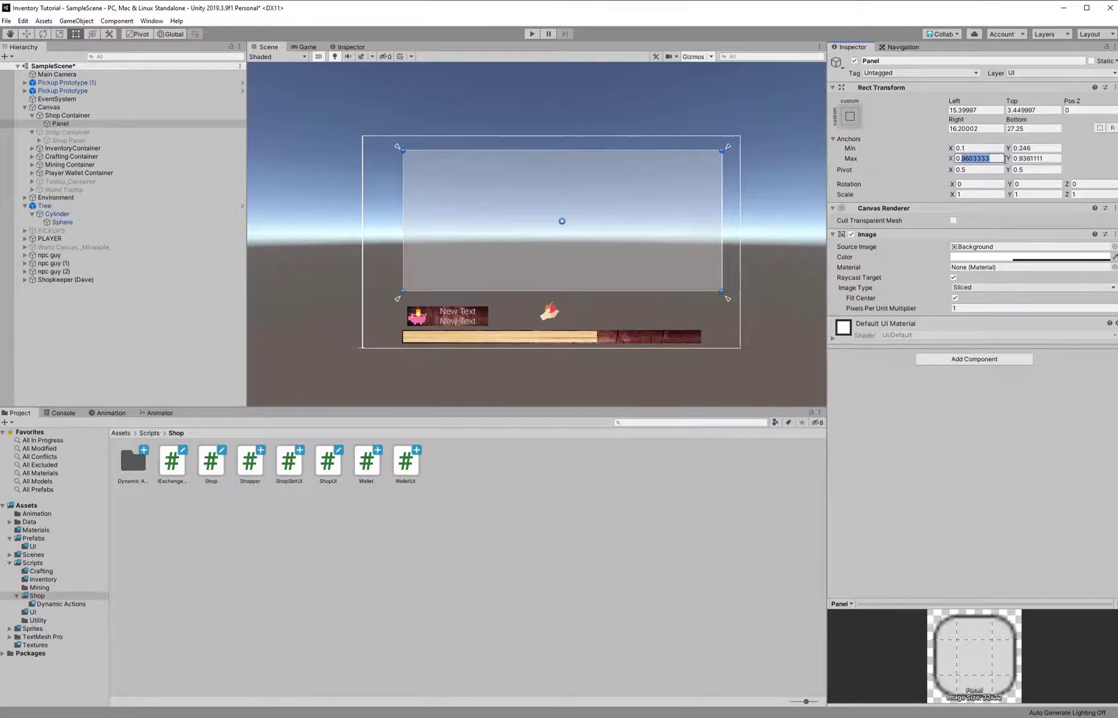
pyautogui.write('0.9')
pyautogui.click(1036, 158)
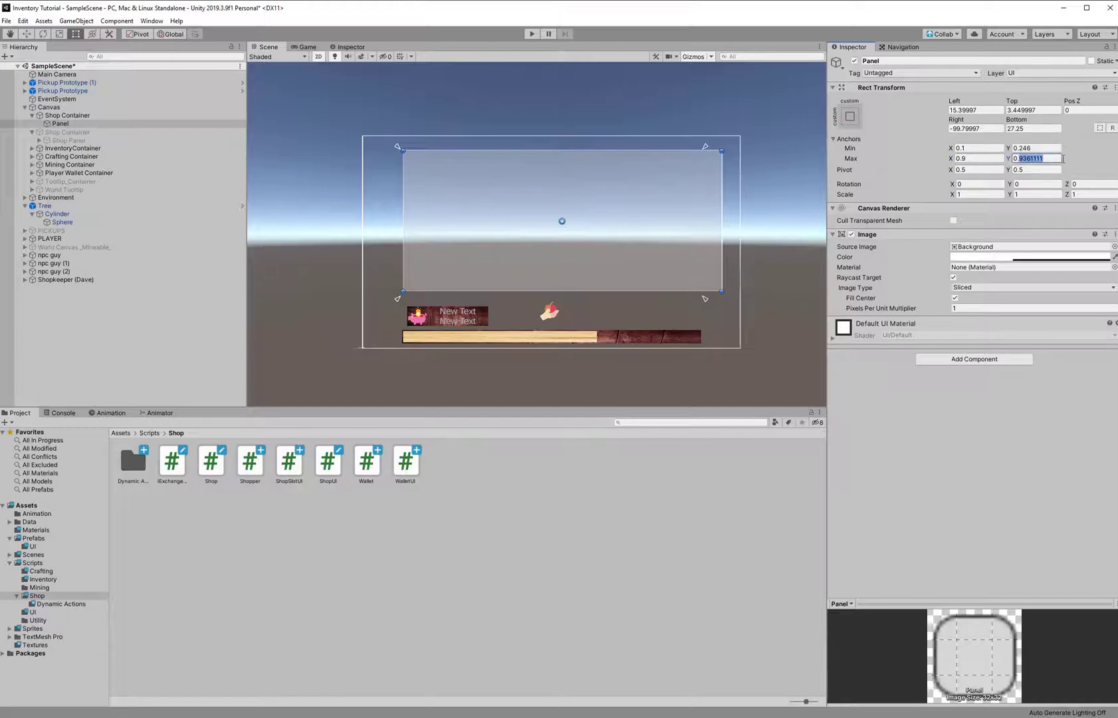
pyautogui.write('0.8')
pyautogui.click(1034, 147)
pyautogui.write('0.2')
pyautogui.click(1039, 158)
pyautogui.write('0.9')
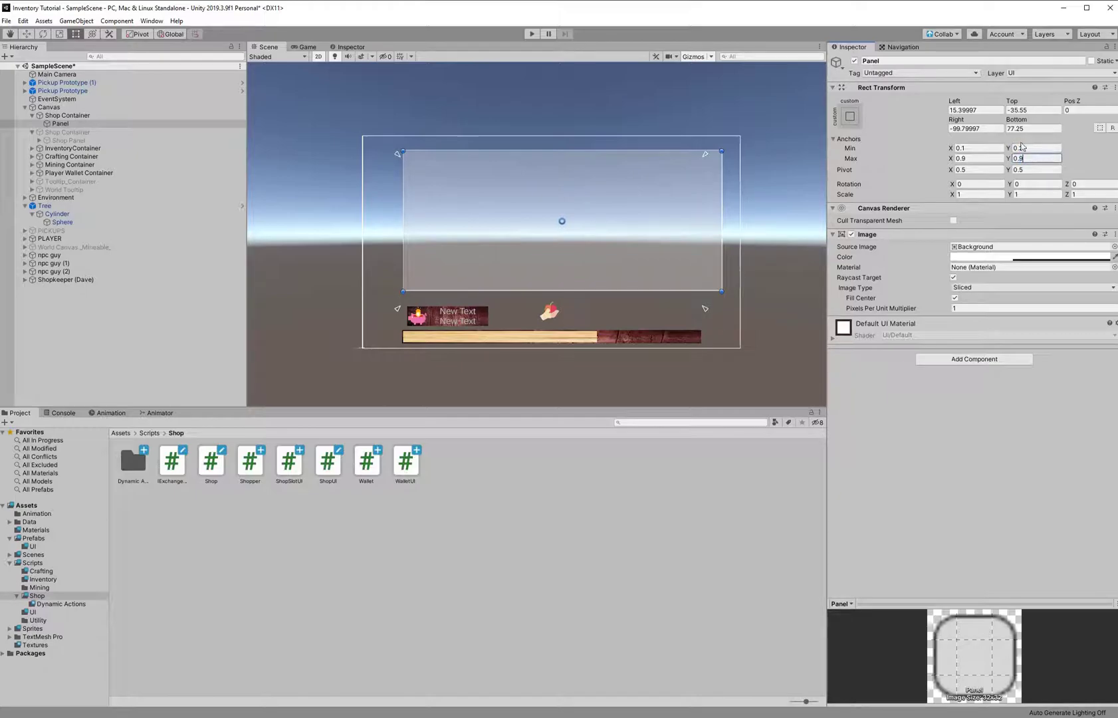
# Set the Panel's Left, Right, Top and Bottom offsets to 0 so it snaps to its anchors.
pyautogui.click(989, 110)
pyautogui.write('0')
pyautogui.click(985, 129)
pyautogui.write('0')
pyautogui.click(1019, 128)
pyautogui.write('0')
pyautogui.click(1026, 110)
pyautogui.write('0')
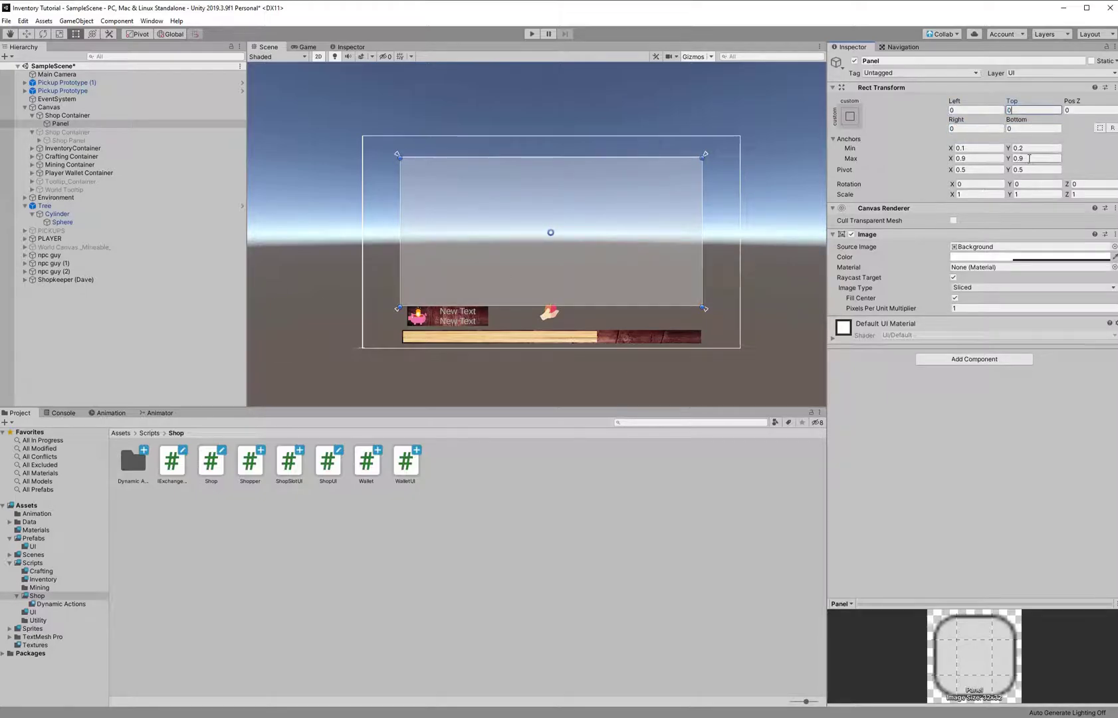
# Raise the Panel's minimum Y anchor to 0.25 and reset its Bottom offset to 0.
pyautogui.click(1021, 148)
pyautogui.write('0.25')
pyautogui.click(1028, 129)
pyautogui.write('0')
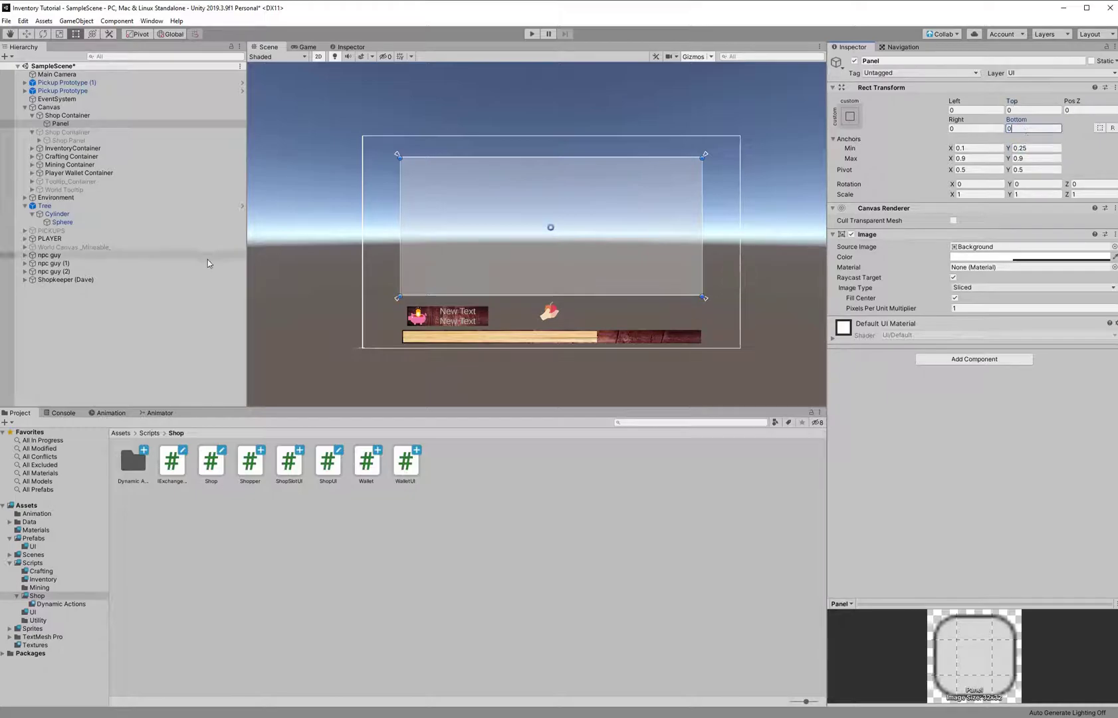
# Add a Scroll View about 548 by 464 in the Panel's left half and place a duplicate of it in the right half.
pyautogui.rightClick(66, 127)
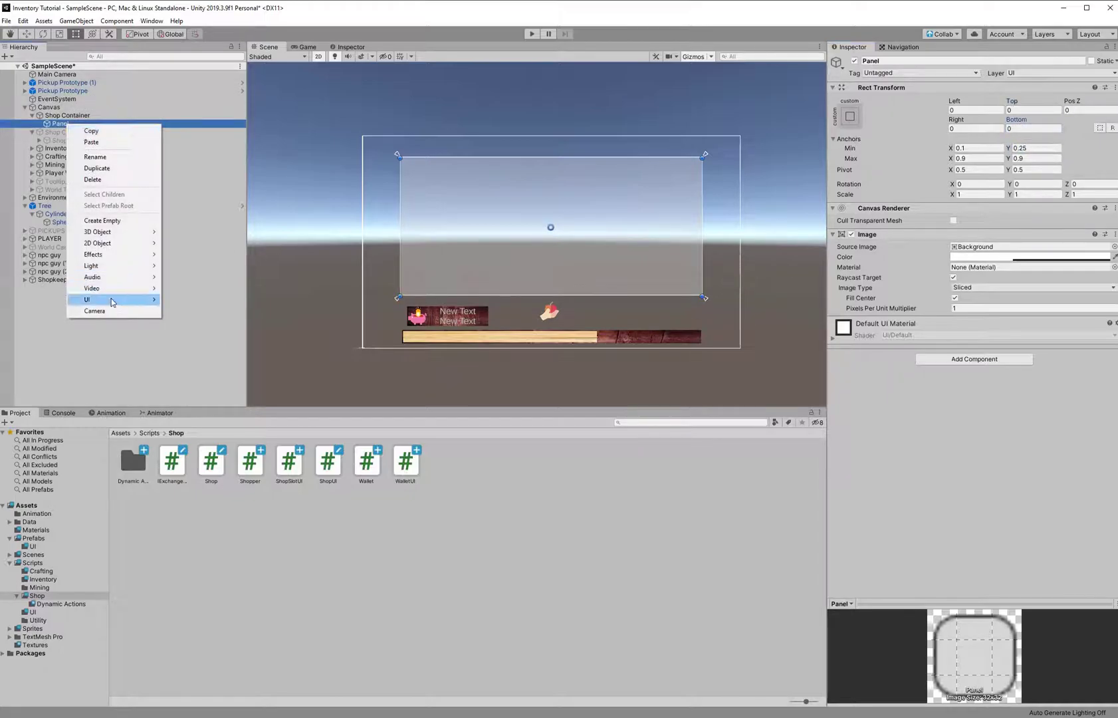
pyautogui.moveTo(112, 300)
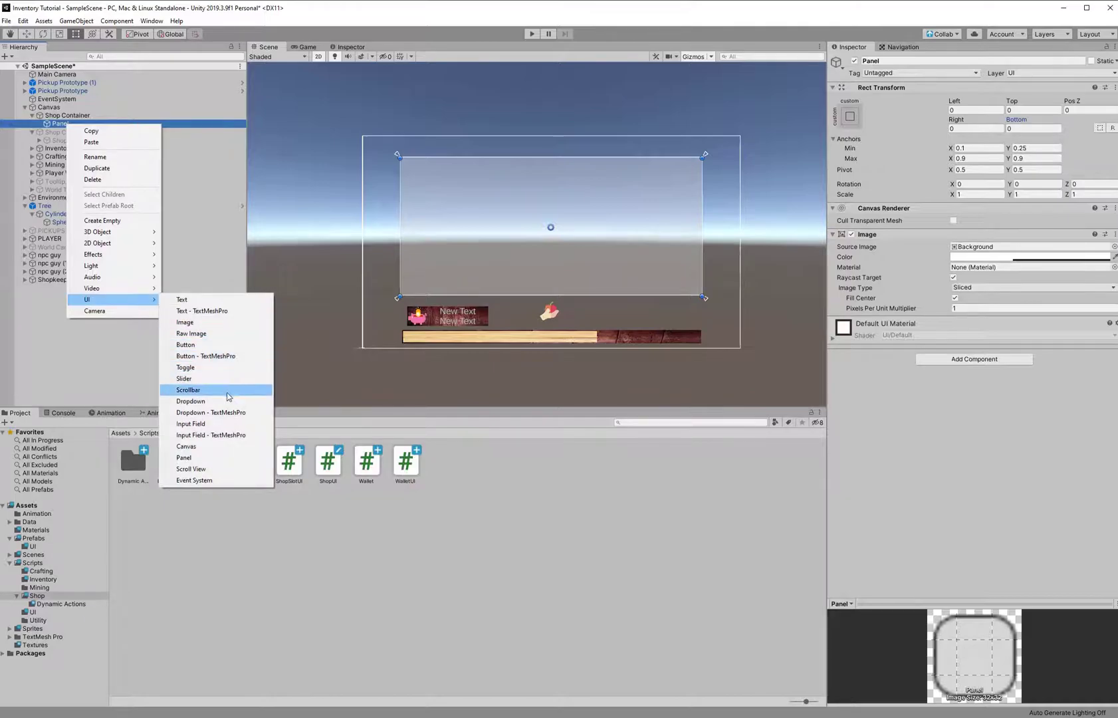
pyautogui.click(226, 469)
pyautogui.moveTo(536, 228); pyautogui.dragTo(537, 276)
pyautogui.hotkey('ctrl', 'd')
pyautogui.moveTo(494, 238); pyautogui.dragTo(655, 244)
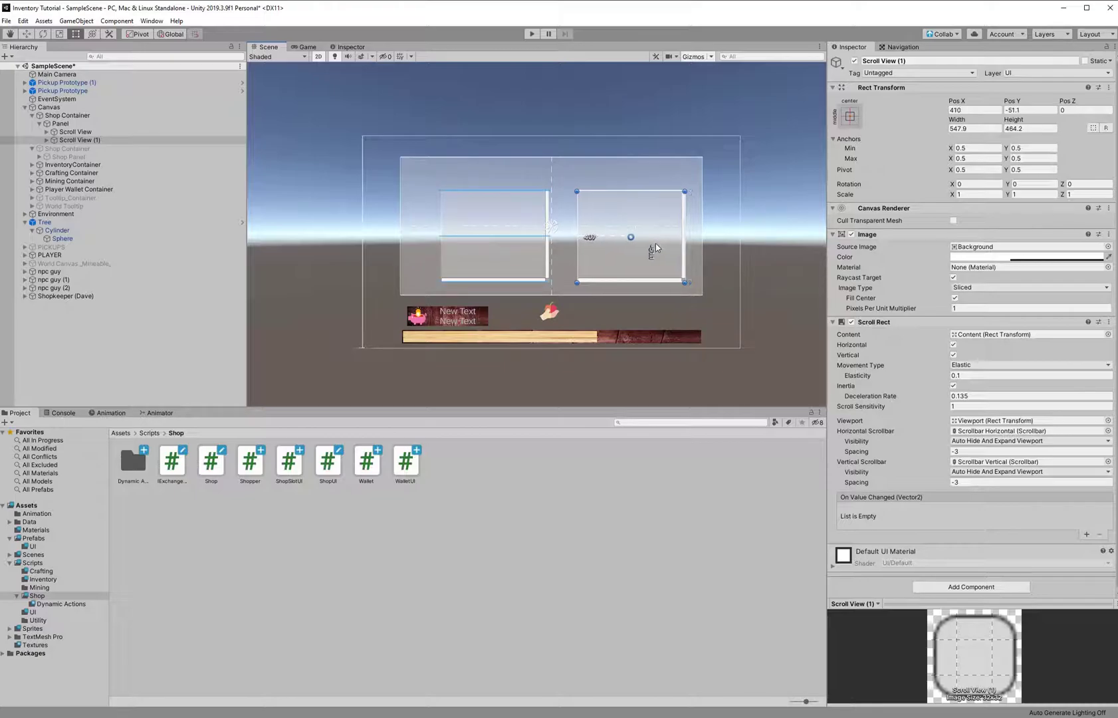
# Create an empty object under Panel and fit its rectangle and anchors around the left Scroll View, about X 0.13–0.5 and Y 0.07–0.77.
pyautogui.click(81, 123)
pyautogui.click(81, 131)
pyautogui.click(81, 123)
pyautogui.rightClick(82, 123)
pyautogui.click(118, 221)
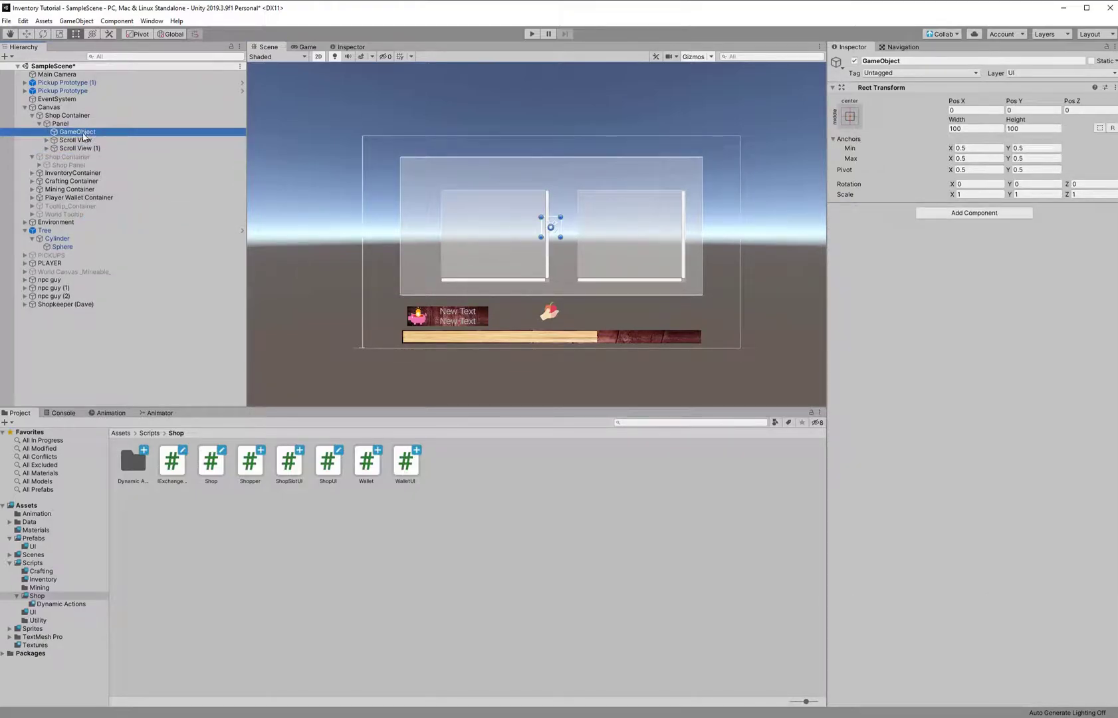
pyautogui.moveTo(550, 228); pyautogui.dragTo(436, 290)
# Set all four offsets of the empty GameObject under Panel to 0 so it matches its anchors.
pyautogui.click(971, 110)
pyautogui.write('0')
pyautogui.write('0')
pyautogui.moveTo(1010, 128); pyautogui.dragTo(1015, 128)
pyautogui.write('0')
pyautogui.click(1022, 110)
pyautogui.write('0')
pyautogui.click(1022, 128)
pyautogui.write('0')
# Nest the first Scroll View under GameObject and delete the duplicate Scroll View (1).
pyautogui.moveTo(104, 141); pyautogui.dragTo(92, 133)
pyautogui.click(93, 147)
pyautogui.press('Delete')
pyautogui.click(95, 141)
pyautogui.press('Up')
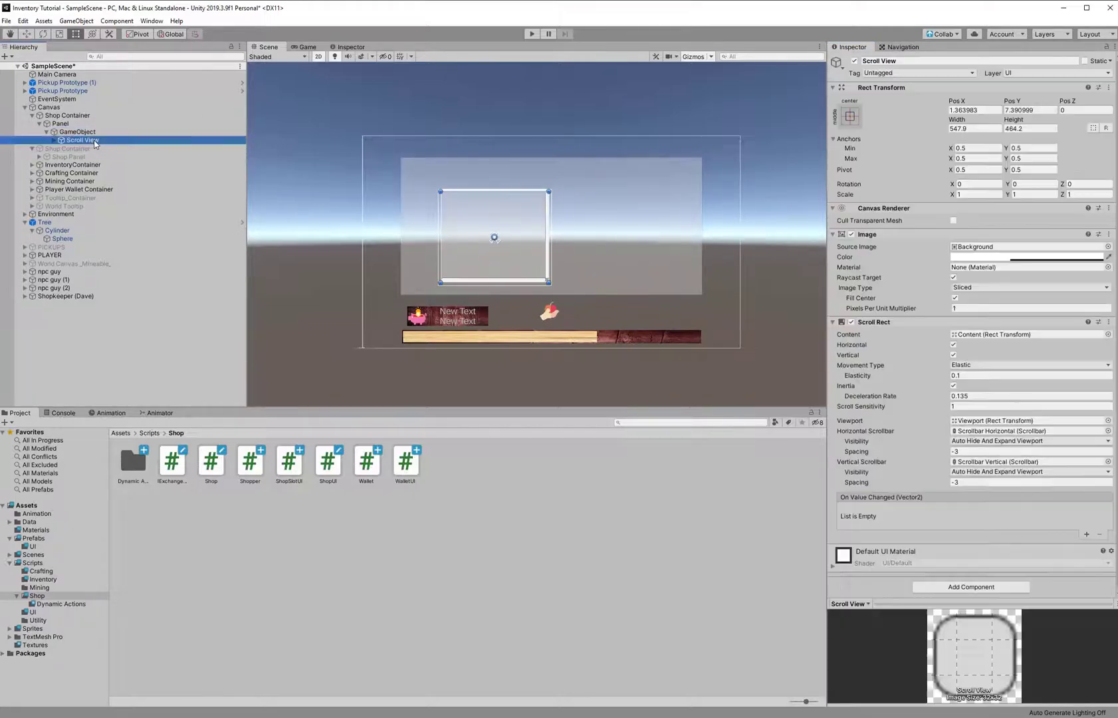
# Stretch the Scroll View's anchors in both directions and set its offsets to Left 15, Right 15, Top 10 and Bottom 10.
pyautogui.click(93, 140)
pyautogui.click(850, 116)
pyautogui.click(960, 272)
pyautogui.click(957, 110)
pyautogui.write('15')
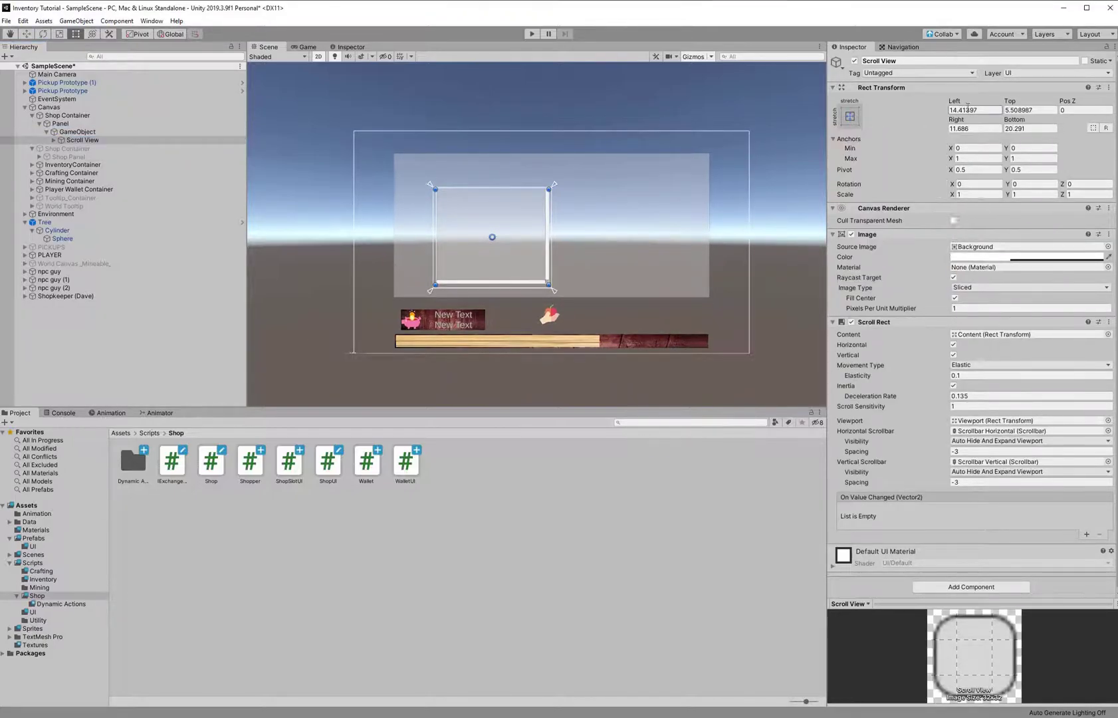
pyautogui.click(970, 128)
pyautogui.write('15')
pyautogui.click(1024, 128)
pyautogui.write('10')
pyautogui.click(1028, 110)
pyautogui.write('10')
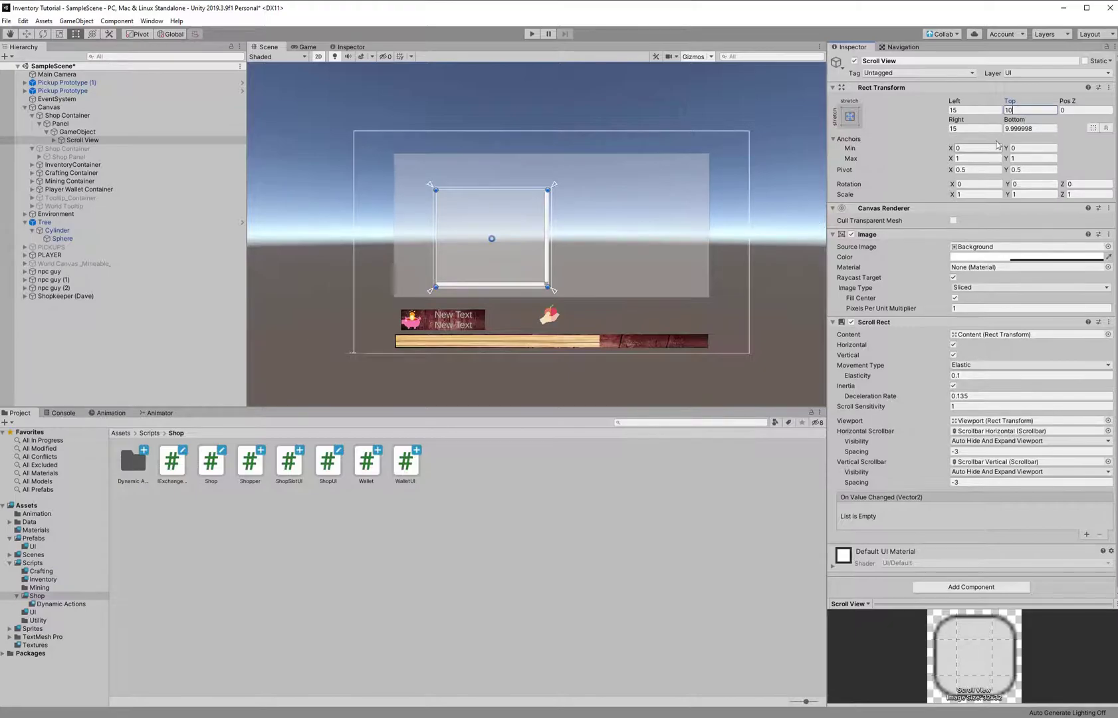
# Lower the Scroll View's upper anchors to about Y 0.82 and align its upper edge with them, leaving title space above.
pyautogui.scroll(2, 629, 179)
pyautogui.scroll(1, 416, 179)
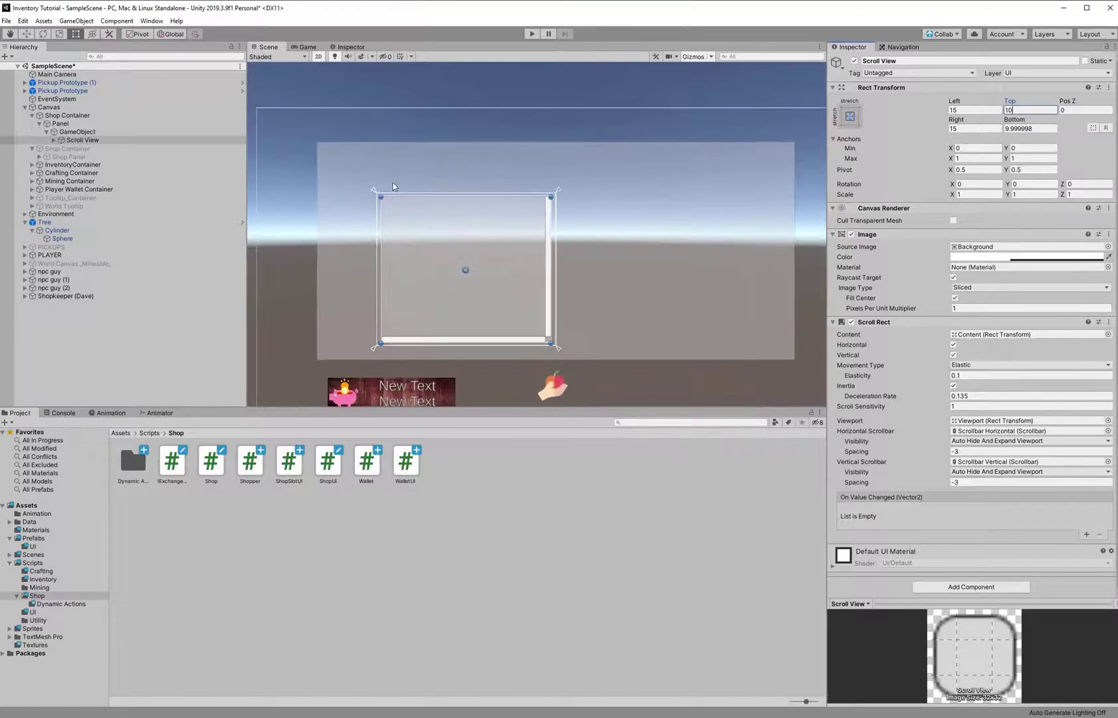
pyautogui.click(454, 223)
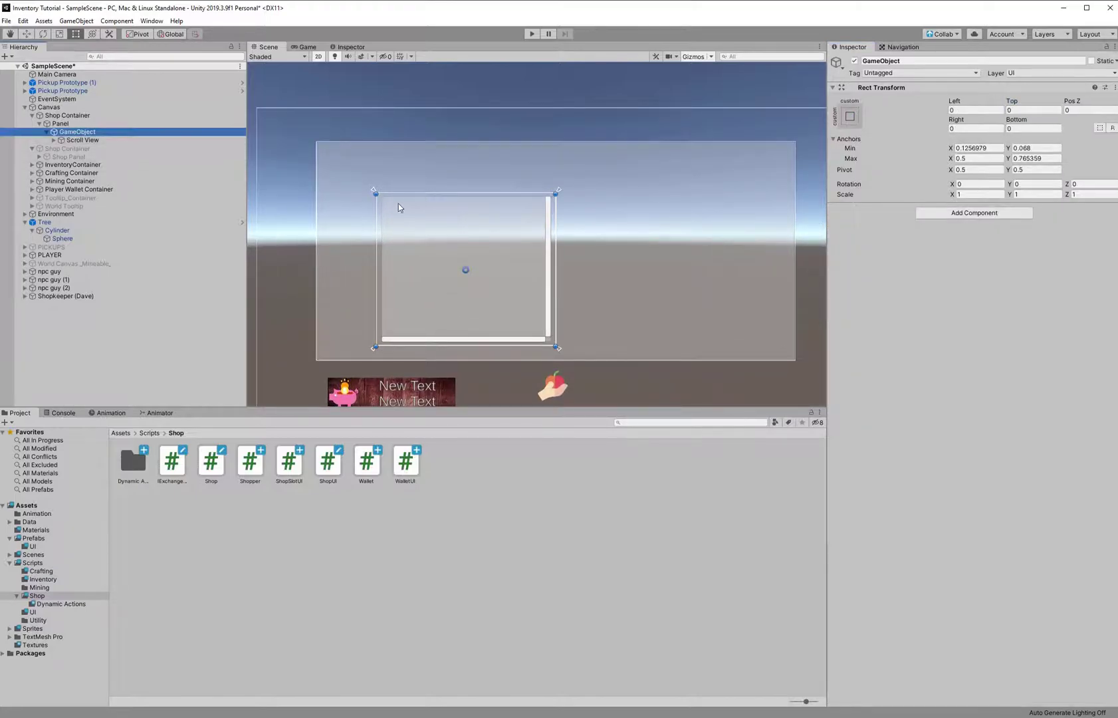
pyautogui.click(125, 138)
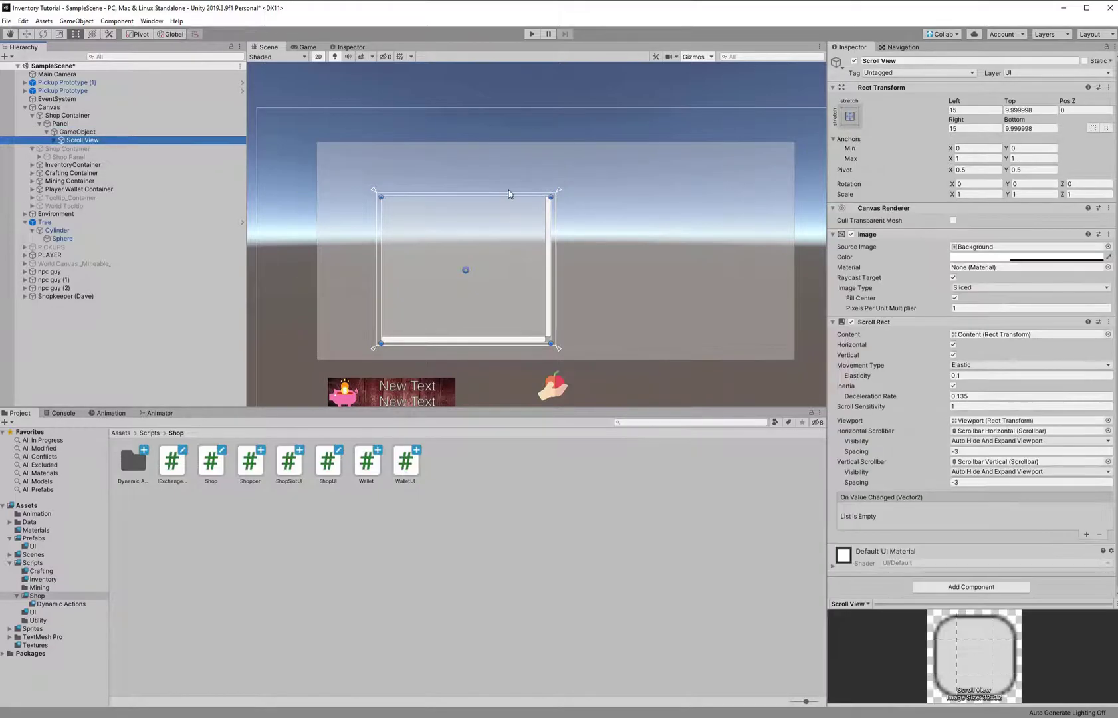
pyautogui.moveTo(482, 195); pyautogui.dragTo(482, 232)
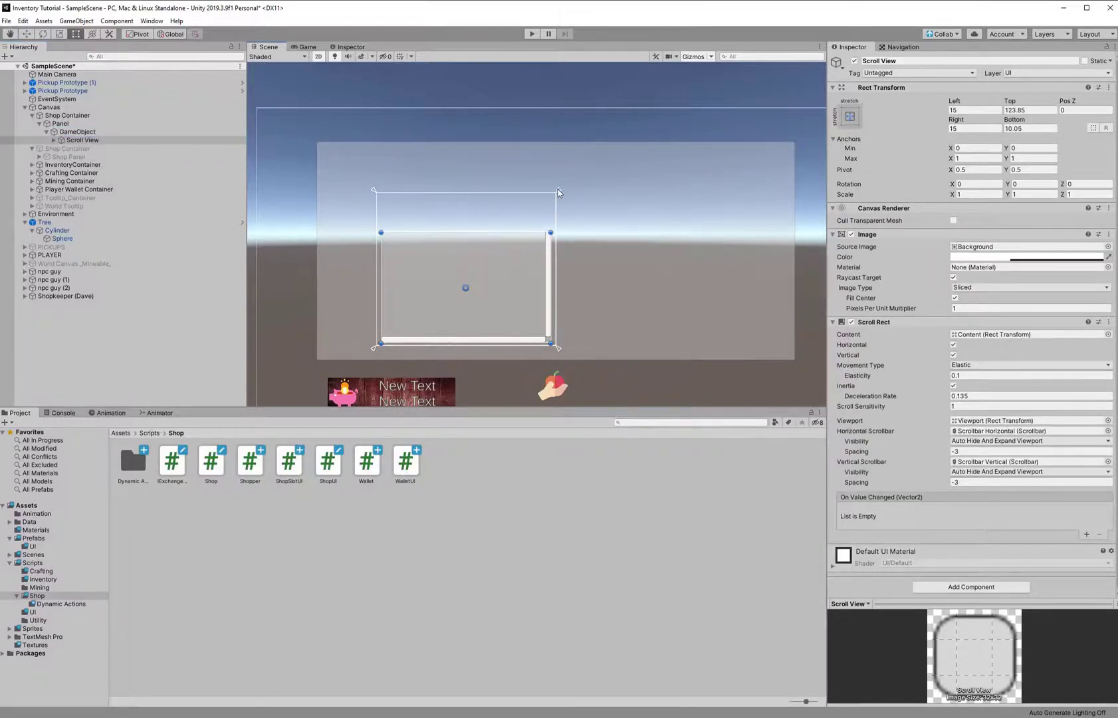
pyautogui.moveTo(558, 194); pyautogui.dragTo(559, 216)
pyautogui.moveTo(476, 231); pyautogui.dragTo(479, 220)
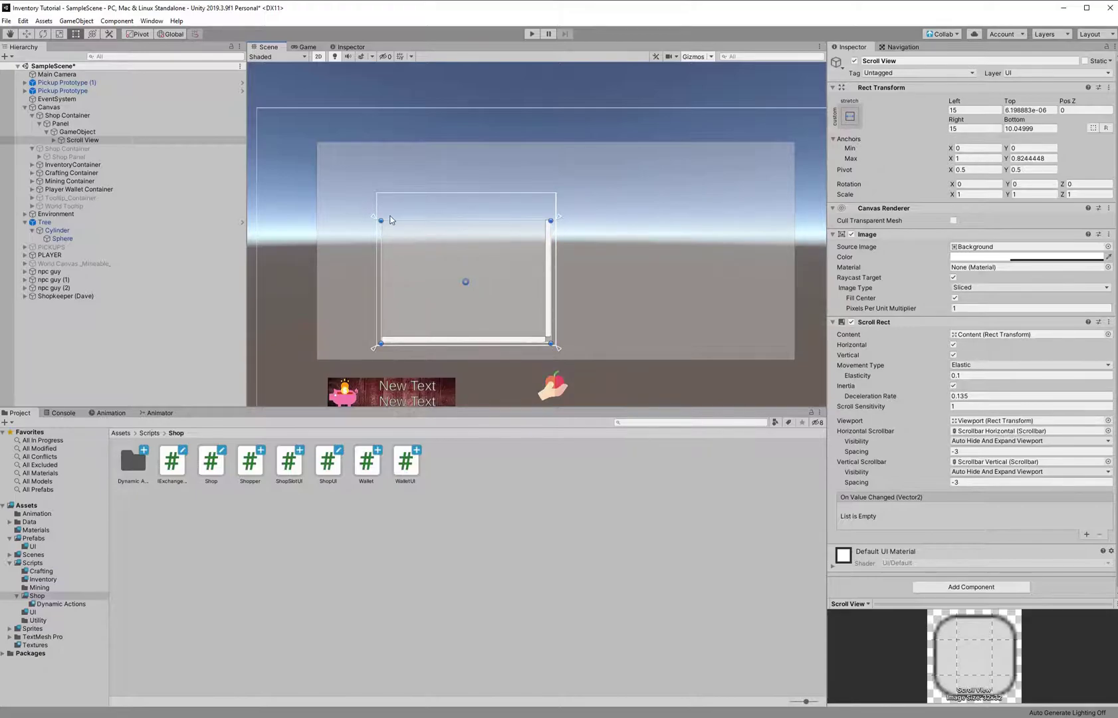
# Add a UI Image under GameObject, about 320 by 86 in the space above the Scroll View, and name it TitleBG.
pyautogui.rightClick(80, 132)
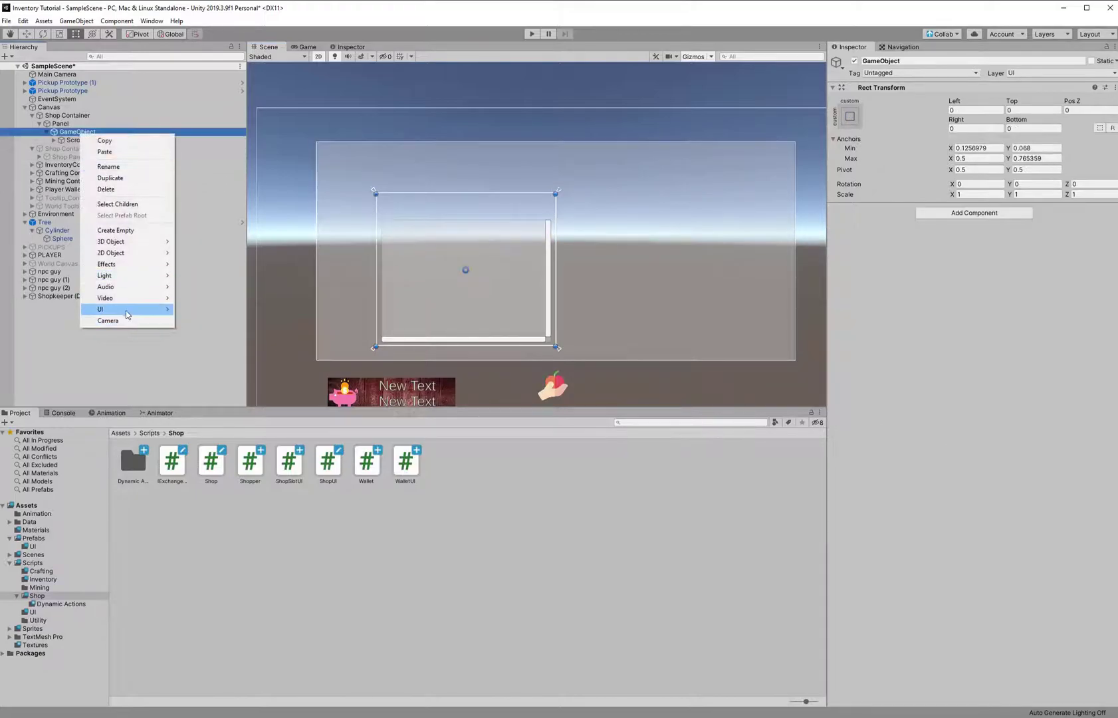
pyautogui.moveTo(128, 311)
pyautogui.click(199, 332)
pyautogui.moveTo(463, 270); pyautogui.dragTo(498, 212)
pyautogui.click(107, 147)
pyautogui.press('F2')
pyautogui.write('Ti')
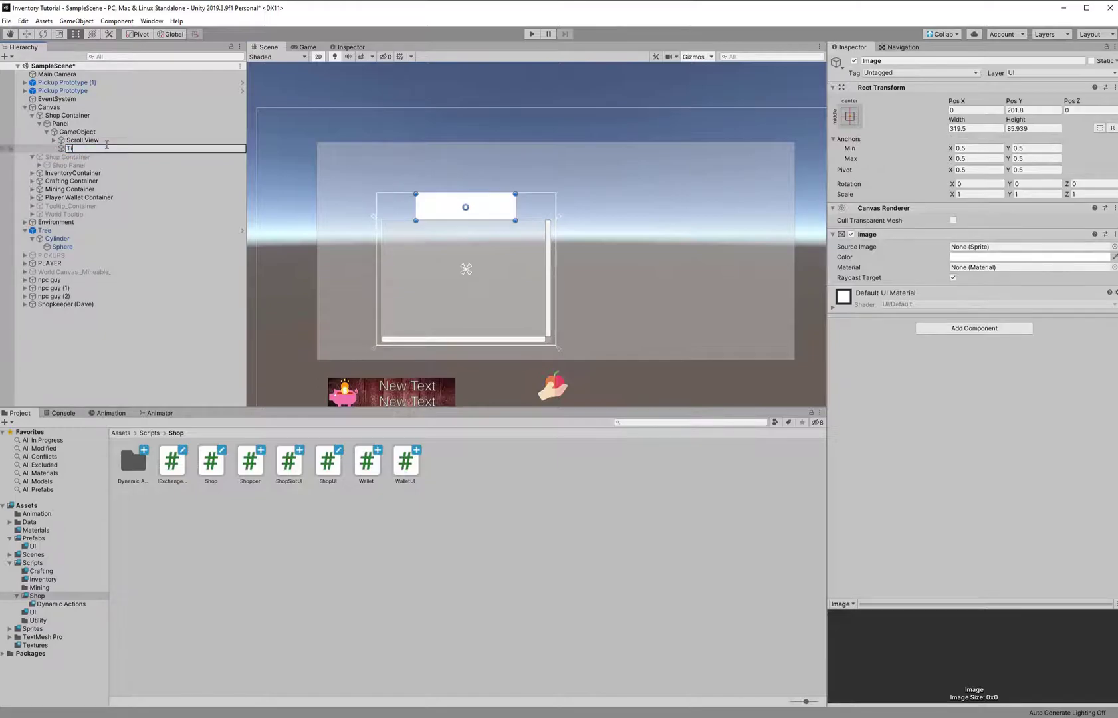
pyautogui.write('tleBG')
pyautogui.press('Return')
# Add a TextMeshPro text object as a child of TitleBG.
pyautogui.rightClick(84, 151)
pyautogui.click(67, 150)
pyautogui.rightClick(73, 154)
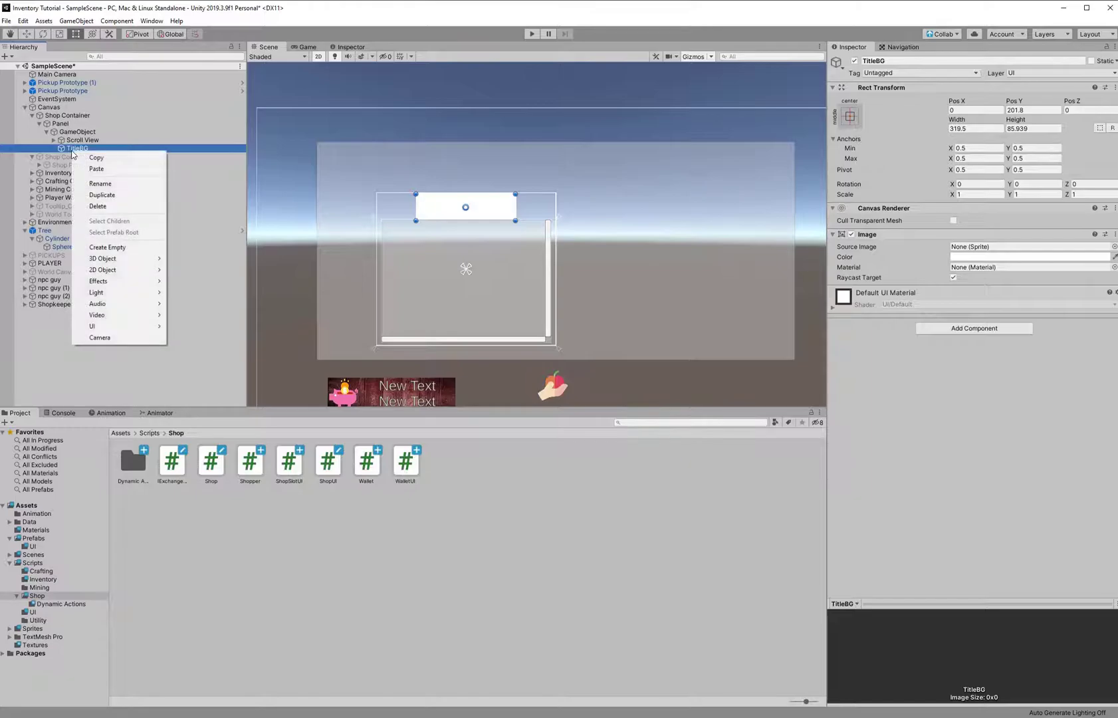
pyautogui.moveTo(106, 326)
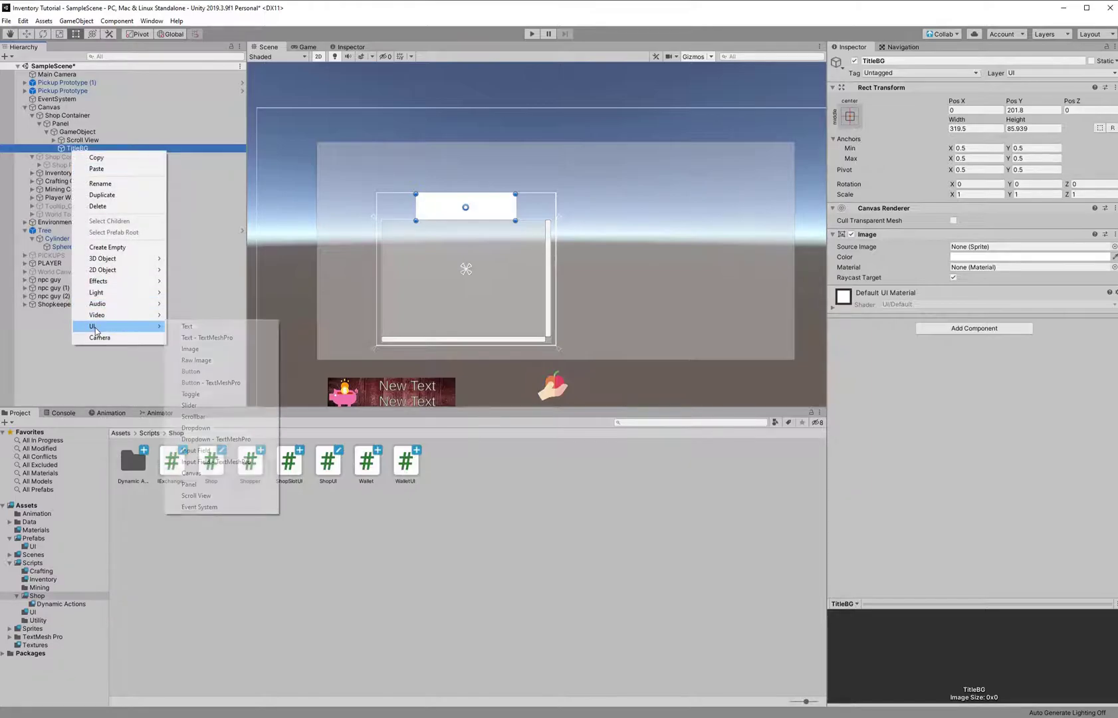
pyautogui.click(249, 339)
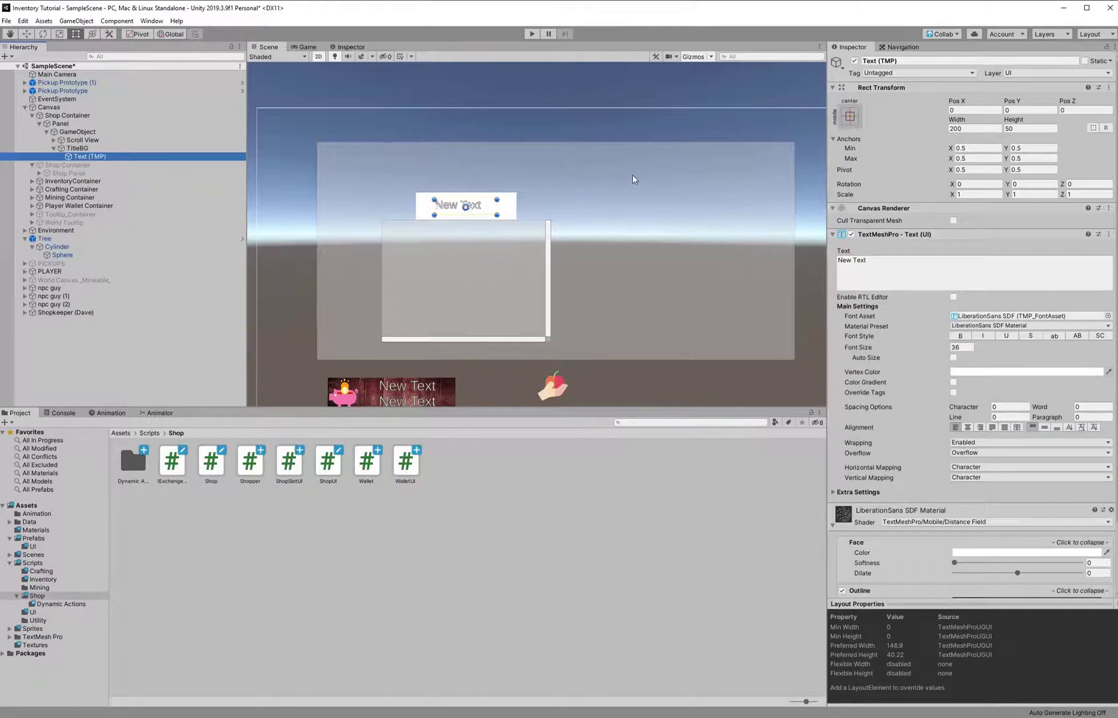
# Center the title text horizontally and vertically, enable Auto Size and set its content to "Player's Items".
pyautogui.click(968, 428)
pyautogui.click(1046, 428)
pyautogui.click(953, 357)
pyautogui.click(905, 268)
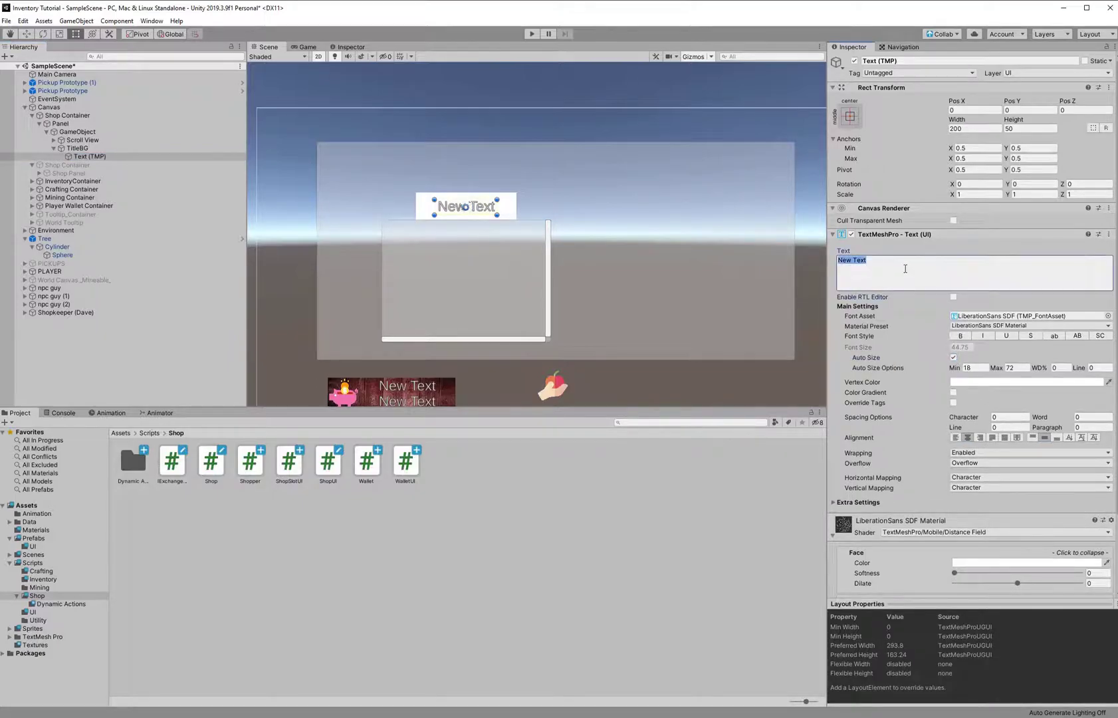
pyautogui.write('Playe')
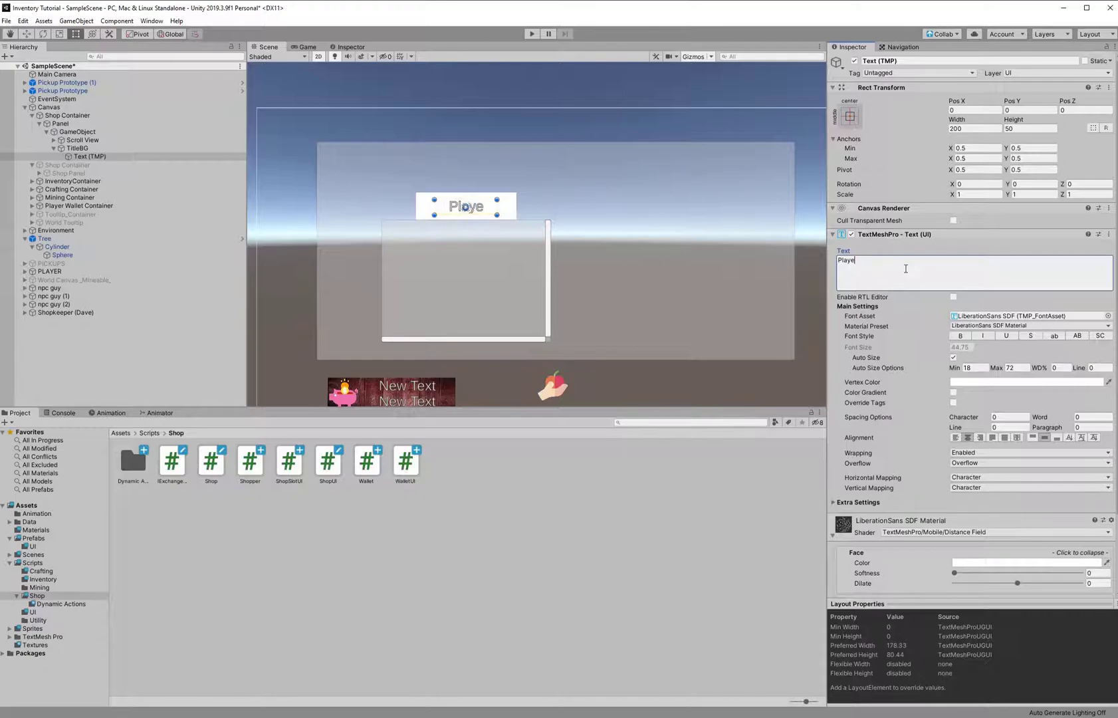
pyautogui.write("r's Items")
pyautogui.press('Return')
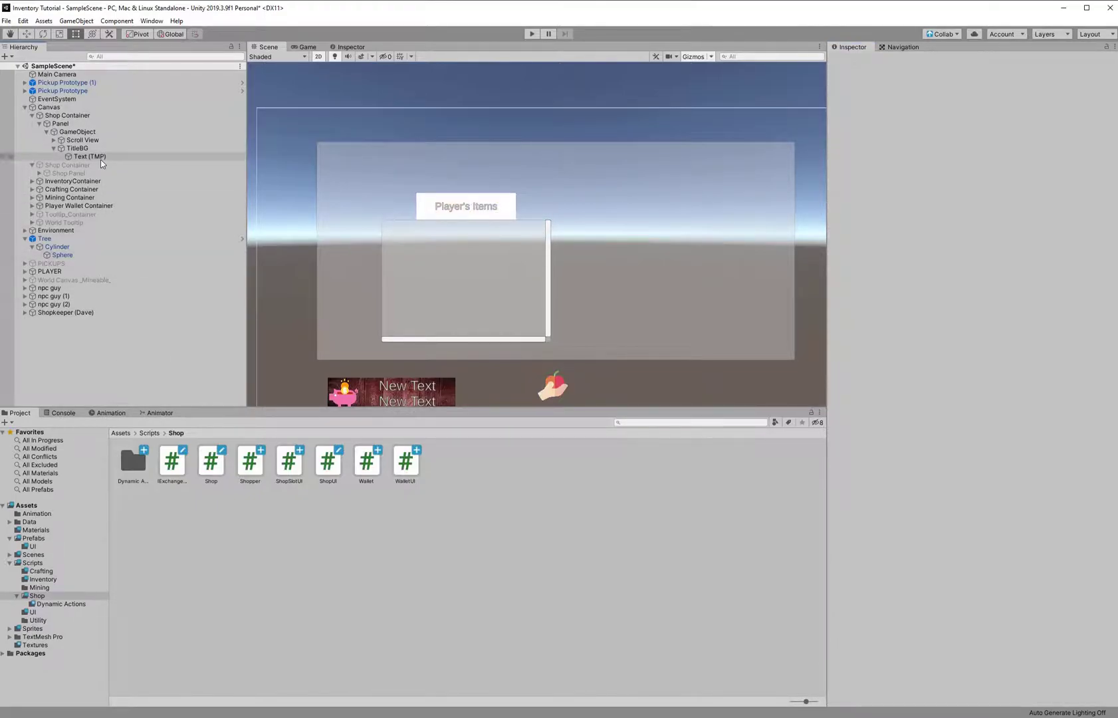
# Stretch the anchors of the "Player's Items" text in both directions across TitleBG.
pyautogui.click(90, 156)
pyautogui.click(850, 116)
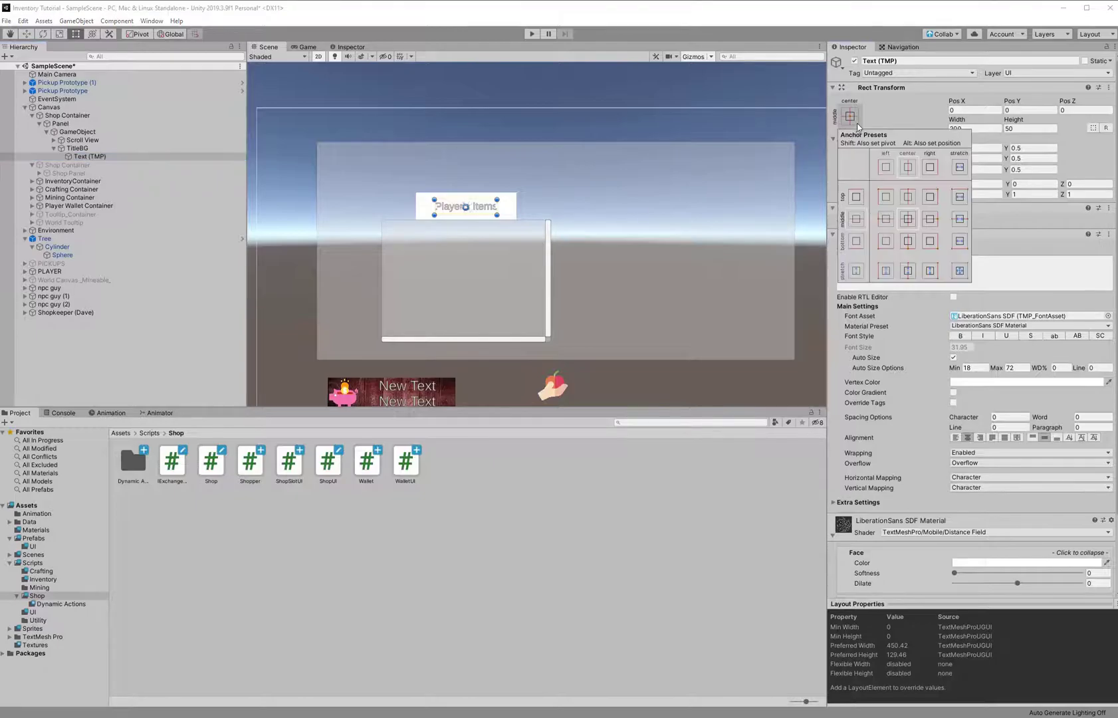
pyautogui.click(966, 272)
pyautogui.click(151, 359)
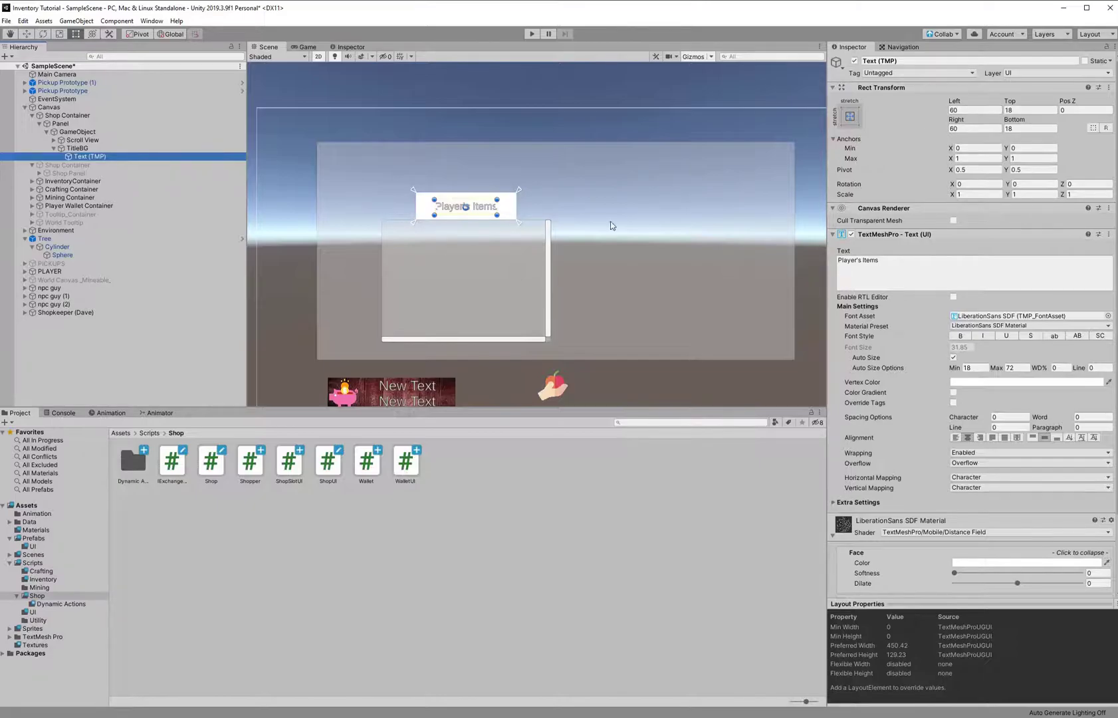
# Rename the GameObject under Panel that holds the Scroll View and TitleBG as "Inventory Container".
pyautogui.click(156, 345)
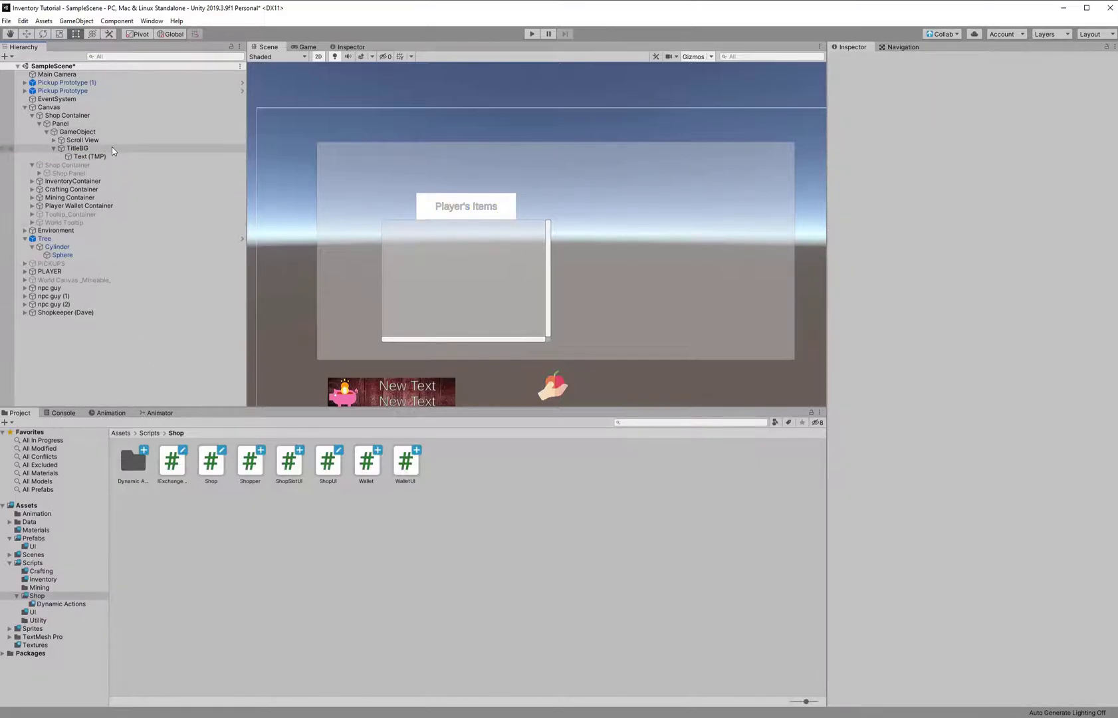
pyautogui.click(95, 132)
pyautogui.click(98, 132)
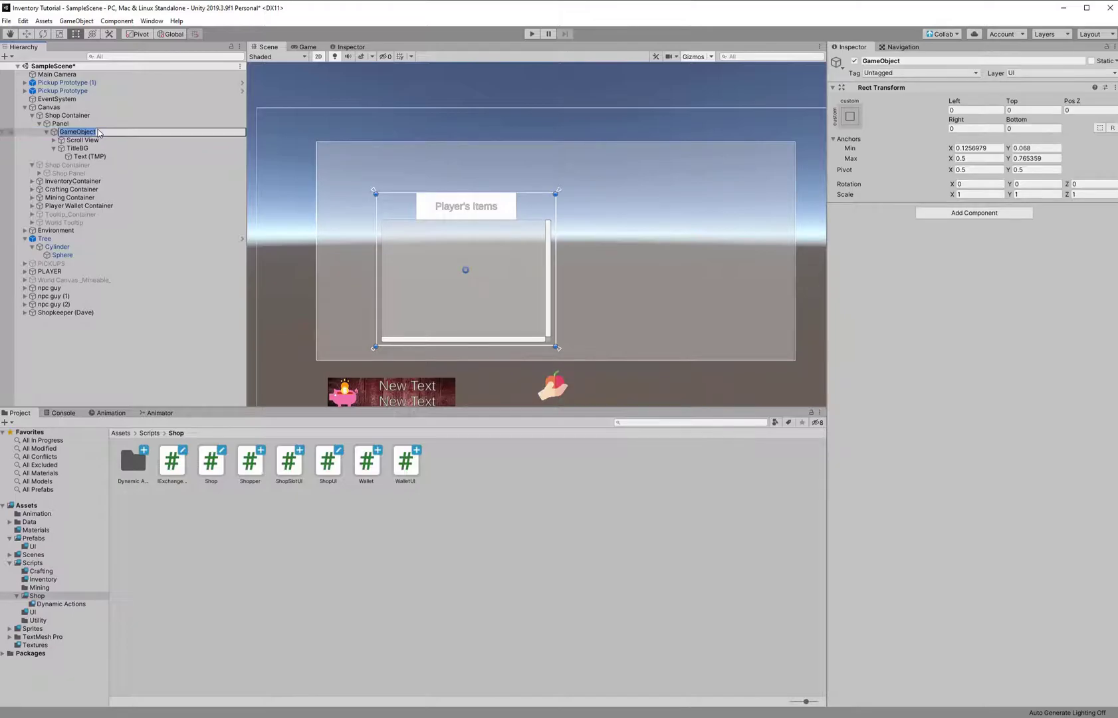
pyautogui.press('BackSpace')
pyautogui.click(94, 139)
# Duplicate Inventory Container and move the copy horizontally by about 665 units, beside the original inside Panel.
pyautogui.click(99, 133)
pyautogui.hotkey('ctrl', 'd')
pyautogui.moveTo(494, 251); pyautogui.dragTo(688, 247)
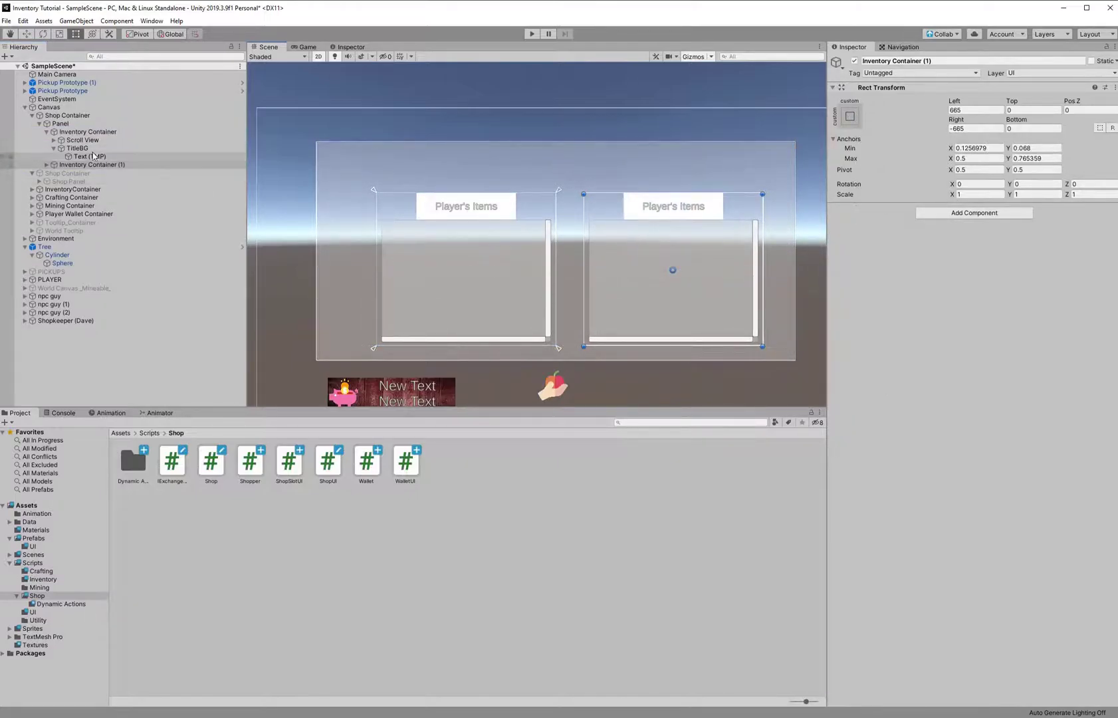
# Change the title text in the duplicated Inventory Container to "Shop's Items".
pyautogui.click(50, 165)
pyautogui.click(45, 165)
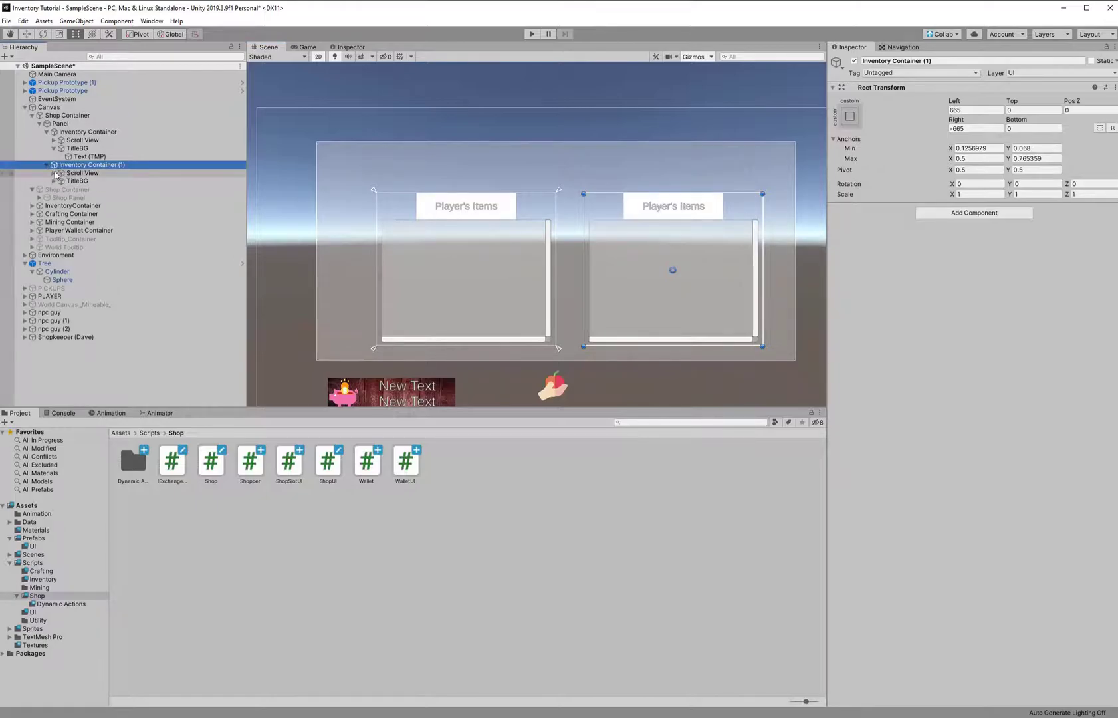
pyautogui.click(54, 181)
pyautogui.click(77, 190)
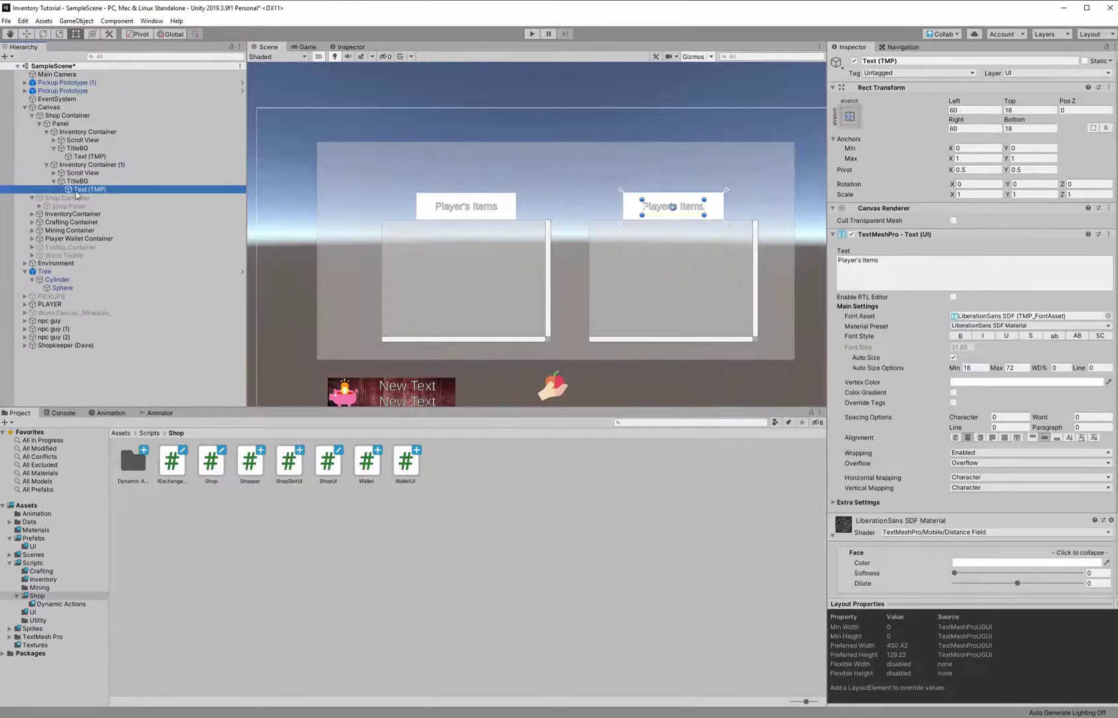
pyautogui.doubleClick(851, 261)
pyautogui.write('Shop')
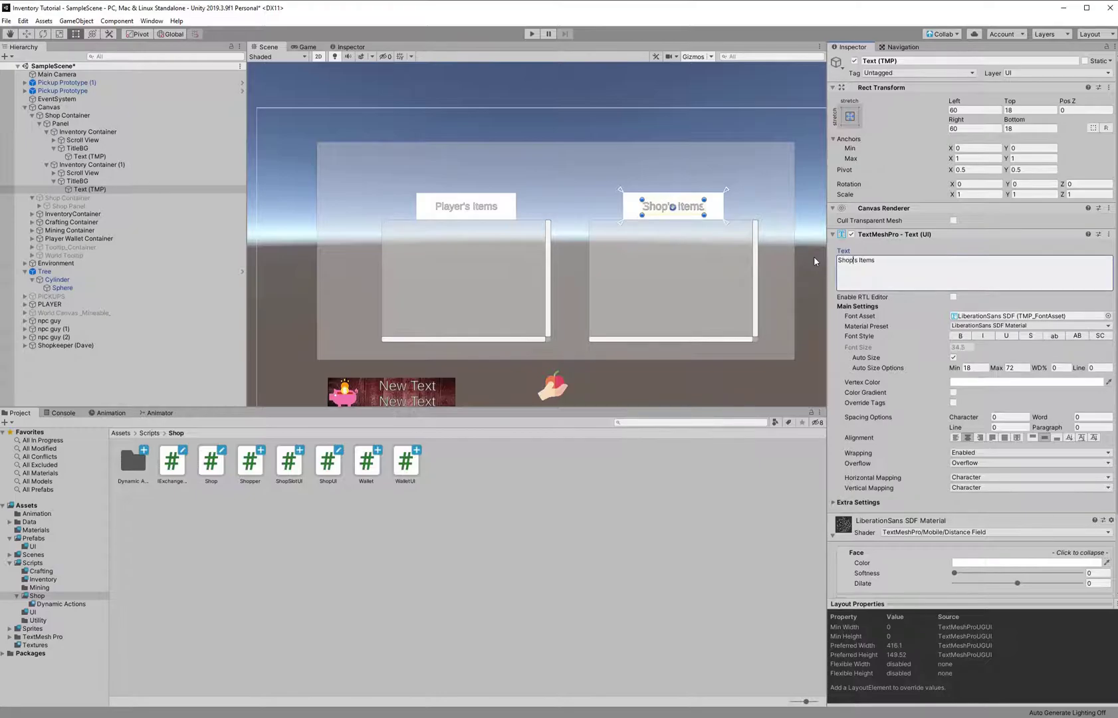
pyautogui.click(146, 373)
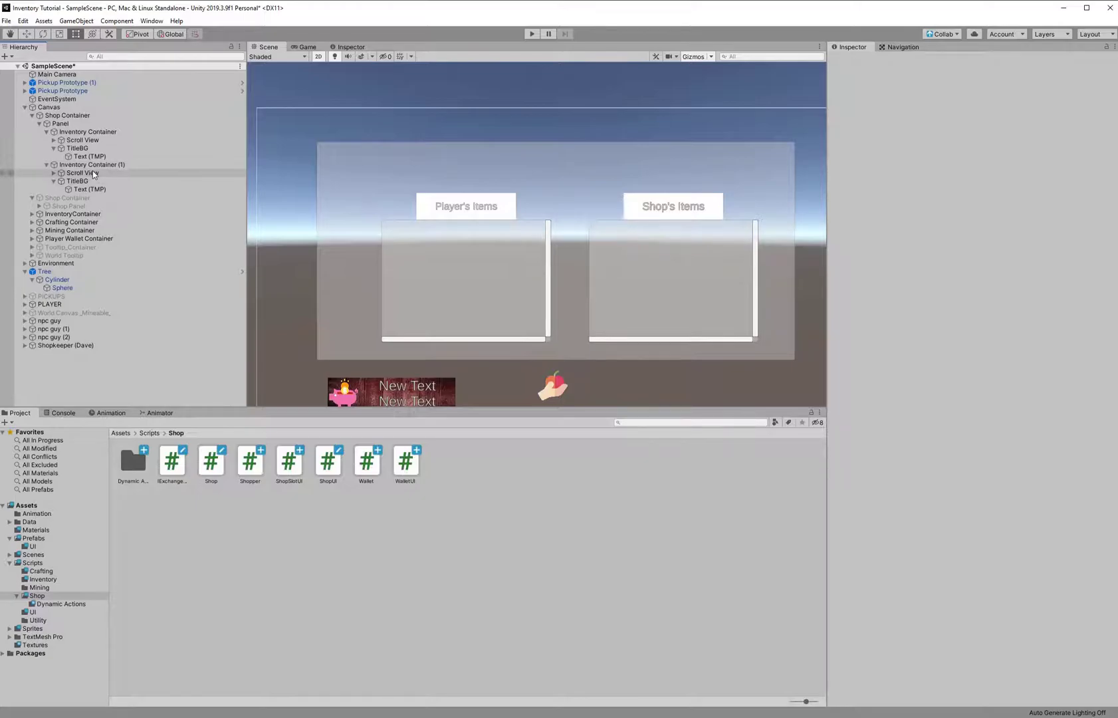
# Add a UI Image as Panel's first child, about 320 by 100, centered along the panel's upper edge.
pyautogui.rightClick(48, 126)
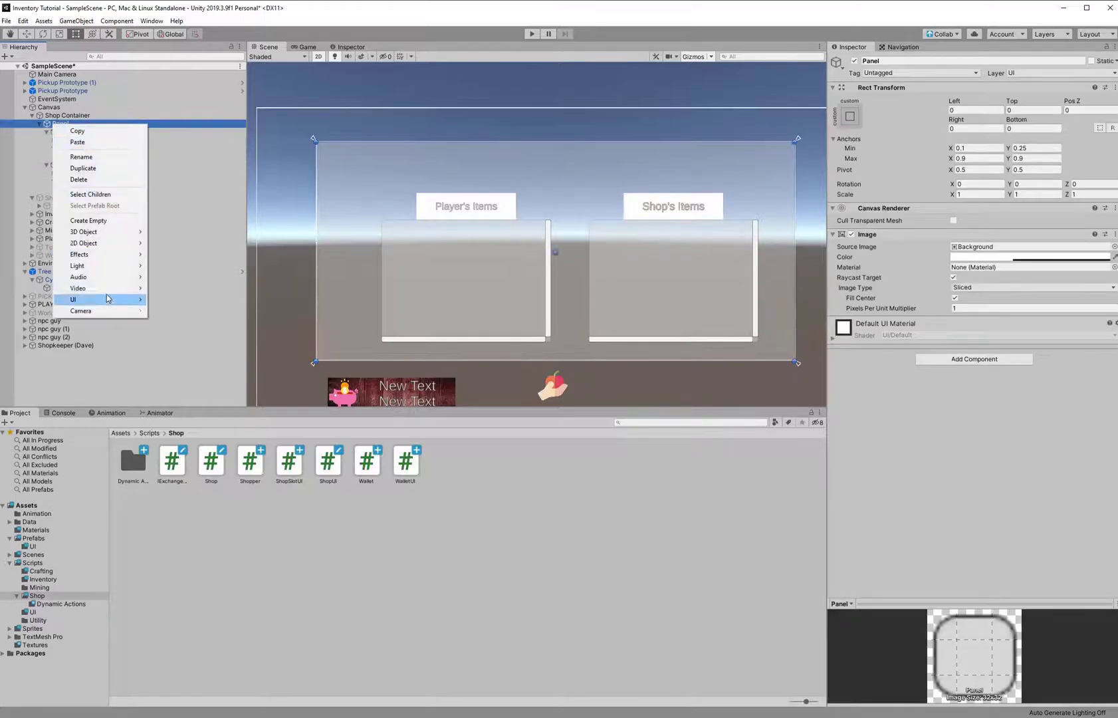
pyautogui.moveTo(106, 299)
pyautogui.click(168, 322)
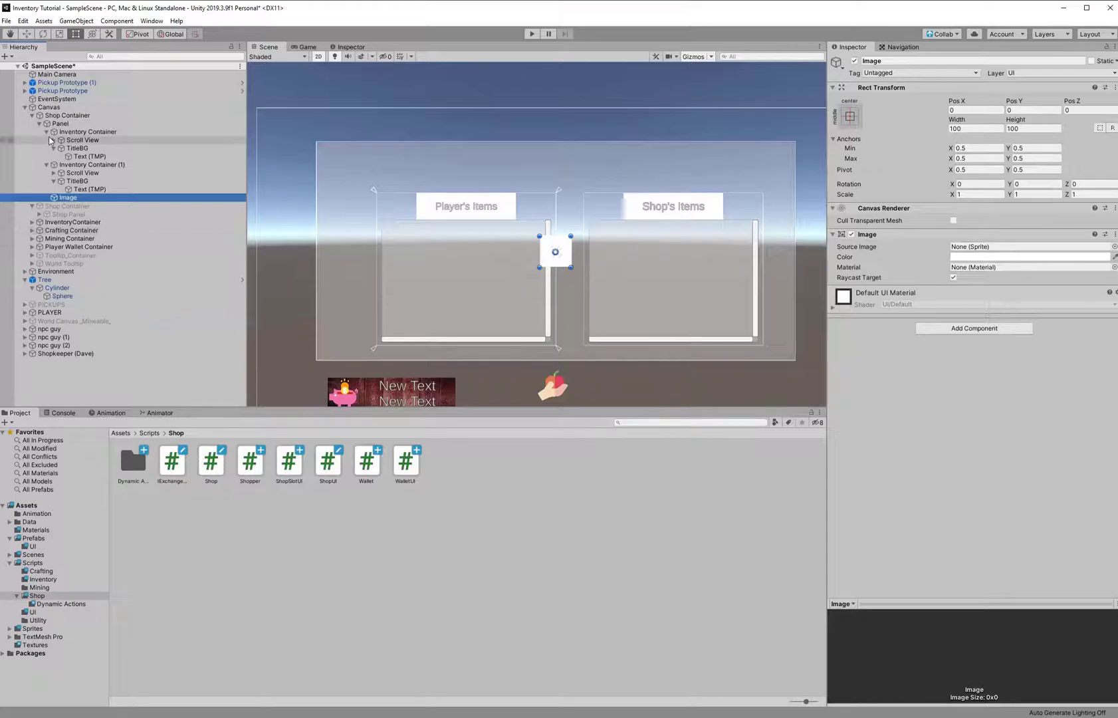
pyautogui.click(46, 131)
pyautogui.click(46, 139)
pyautogui.moveTo(66, 148); pyautogui.dragTo(69, 132)
pyautogui.moveTo(556, 264); pyautogui.dragTo(608, 167)
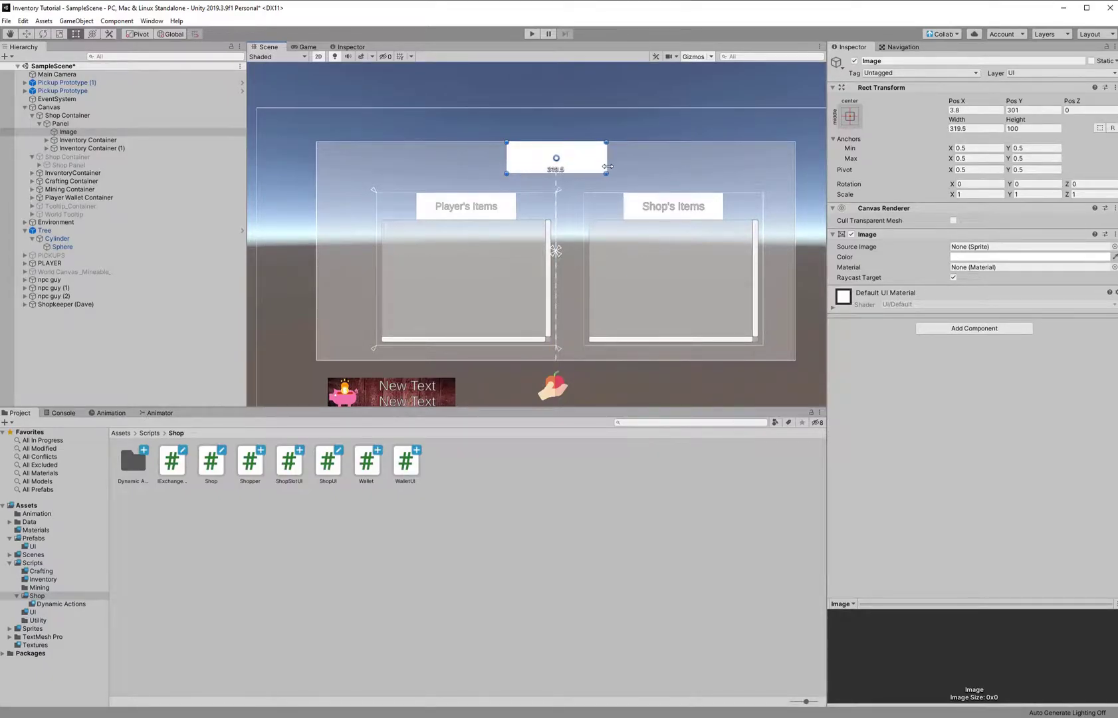
# Add a TextMeshPro text object as a child of the new Image at the panel's upper edge.
pyautogui.rightClick(77, 133)
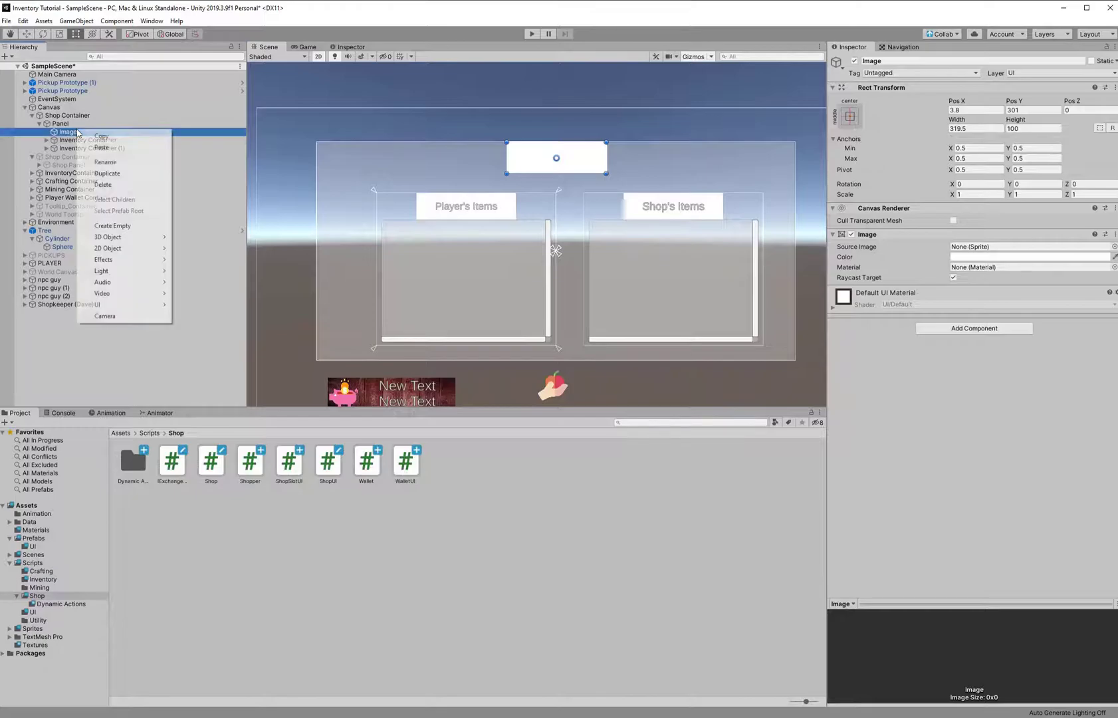
pyautogui.moveTo(136, 304)
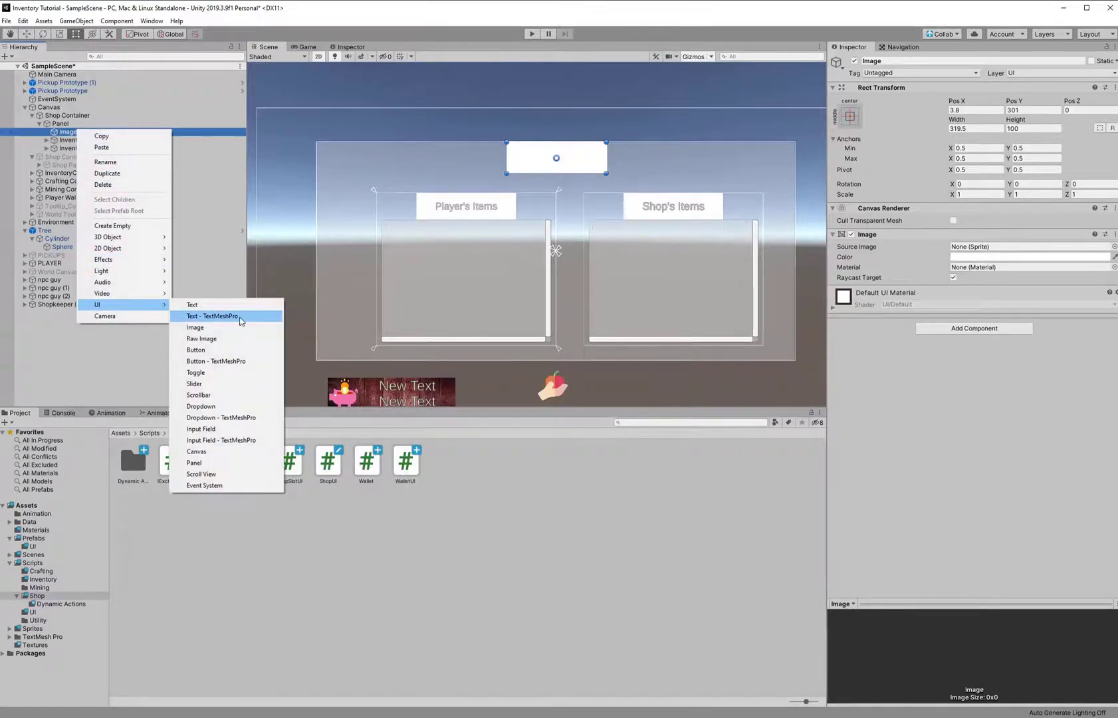
pyautogui.click(241, 316)
pyautogui.click(894, 277)
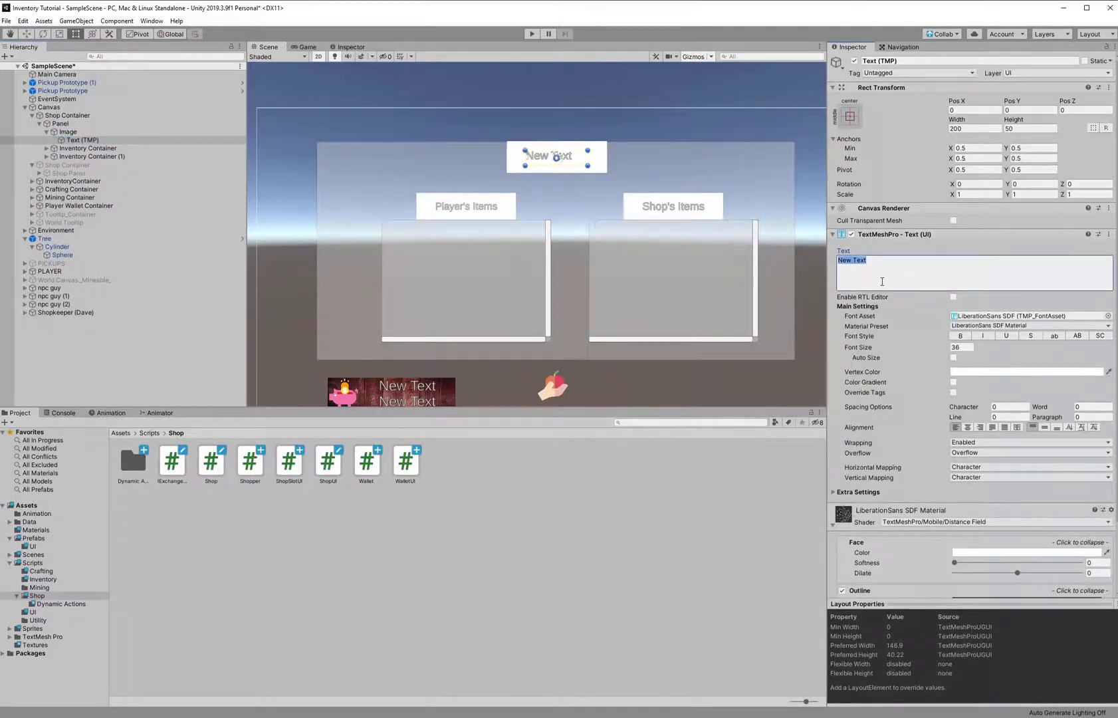
# Open the ShopUI script in Visual Studio and declare a serialized private TextMeshProUGUI field titleOfShop = null below the shop field.
pyautogui.click(393, 497)
pyautogui.doubleClick(318, 463)
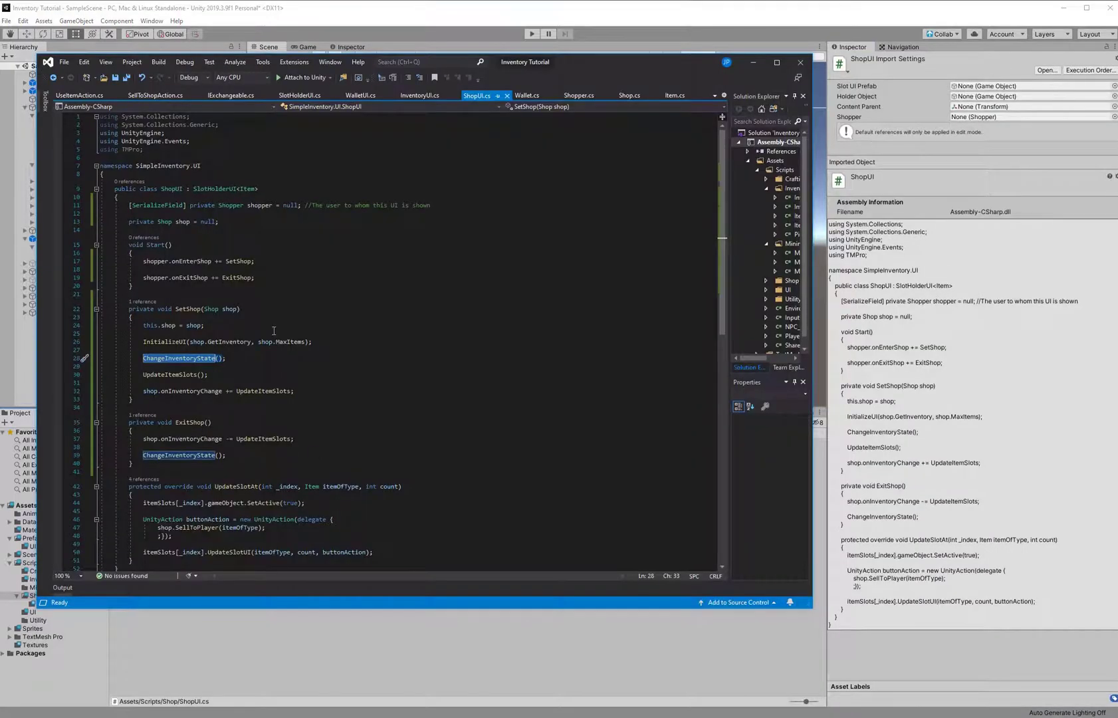
pyautogui.click(266, 222)
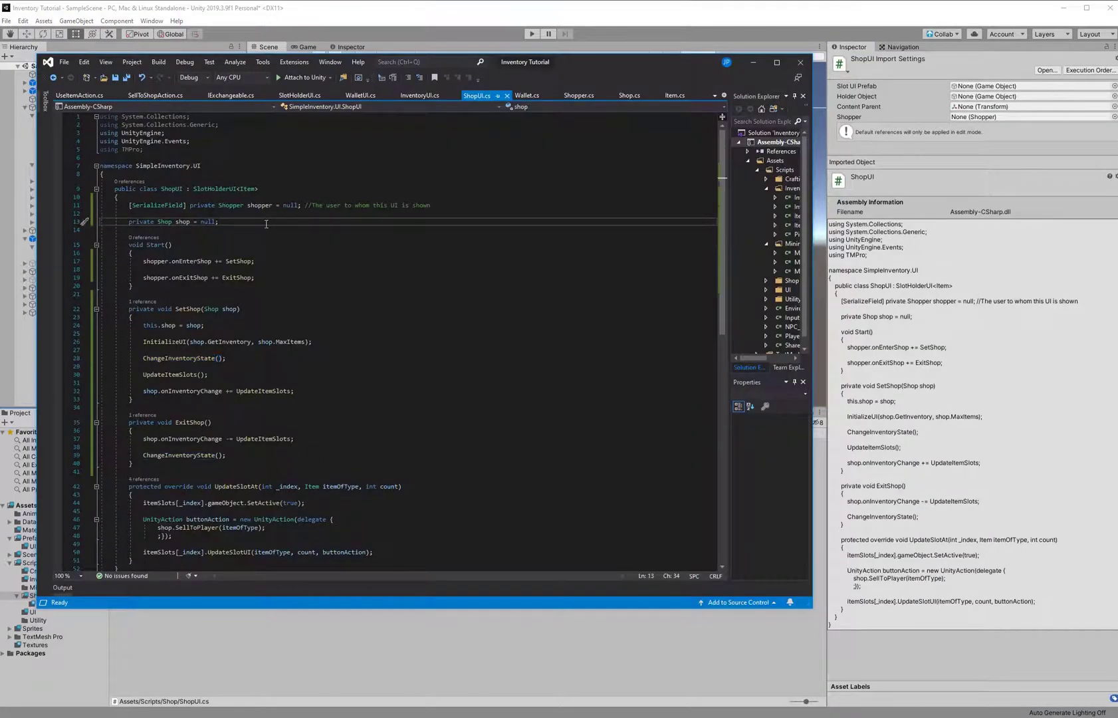
pyautogui.press('Return')
pyautogui.press('Return')
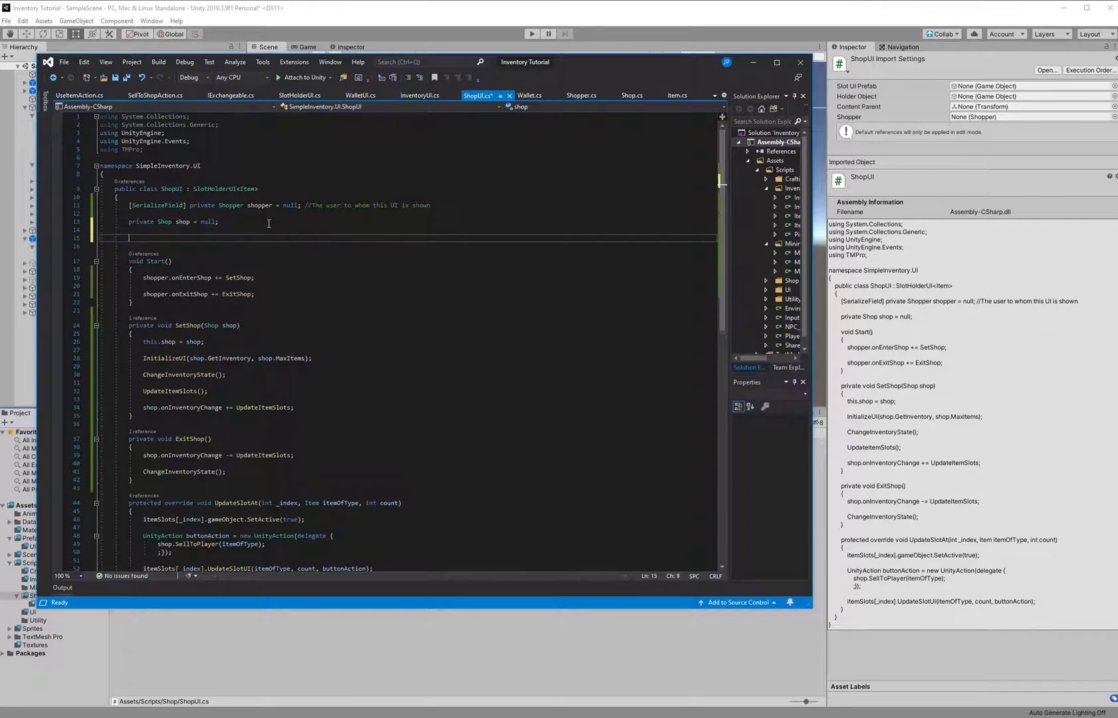
pyautogui.write('[SerializeField]')
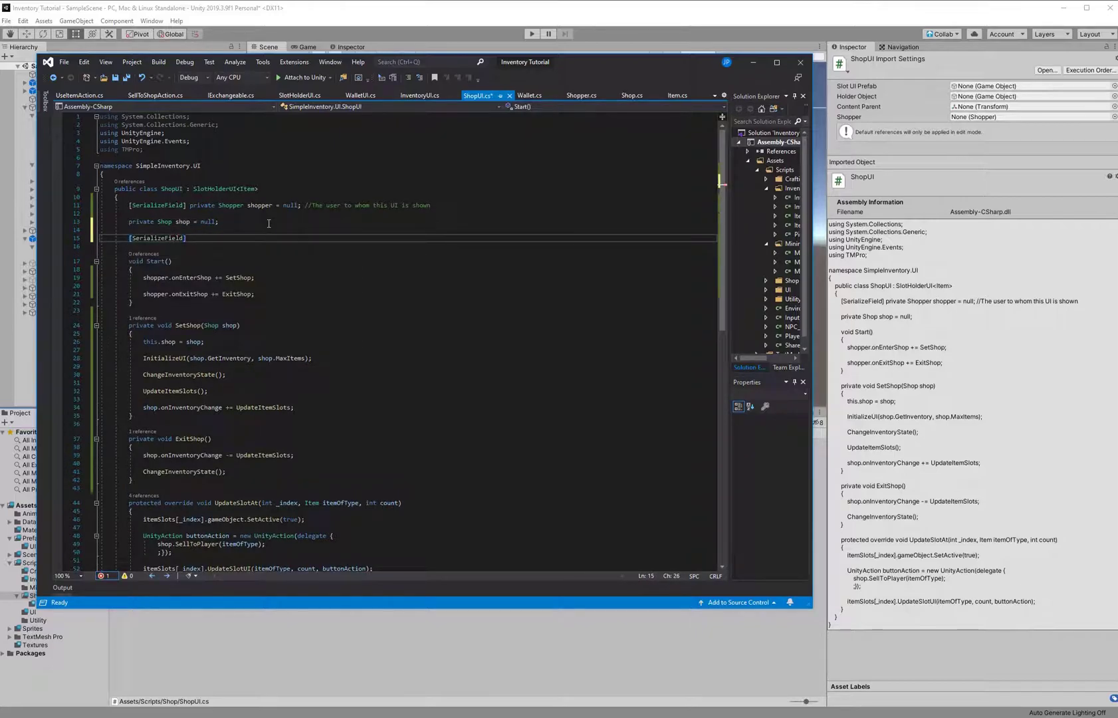
pyautogui.write(' private textmes')
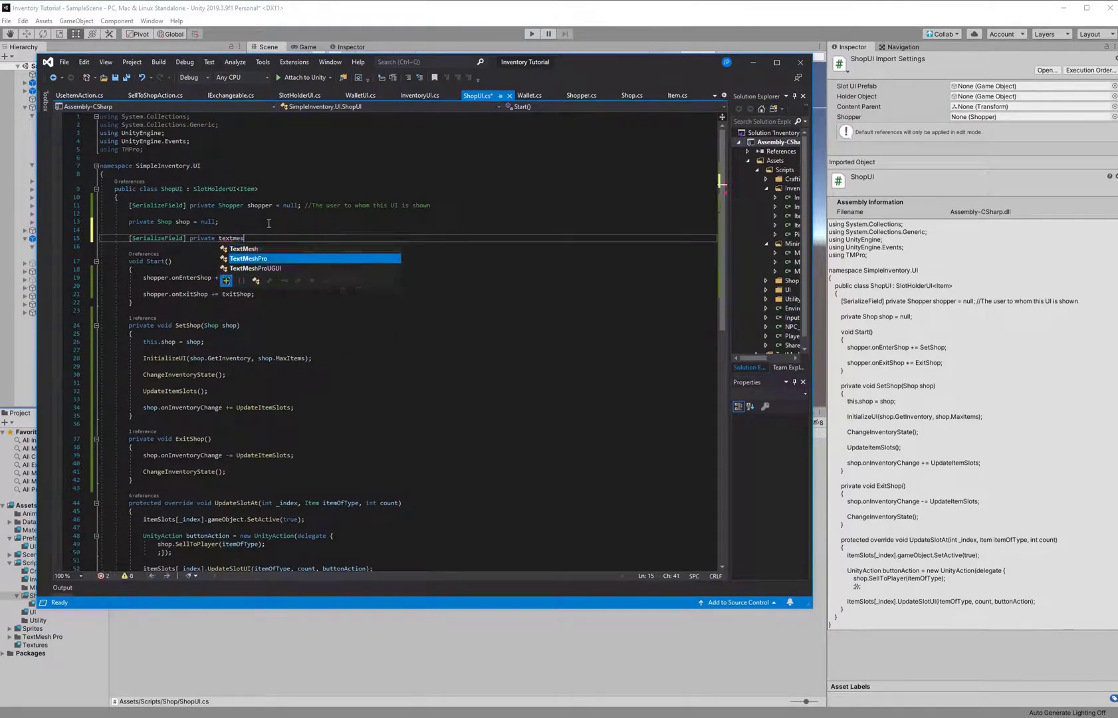
pyautogui.press('Down')
pyautogui.write('titleOfShop = null;')
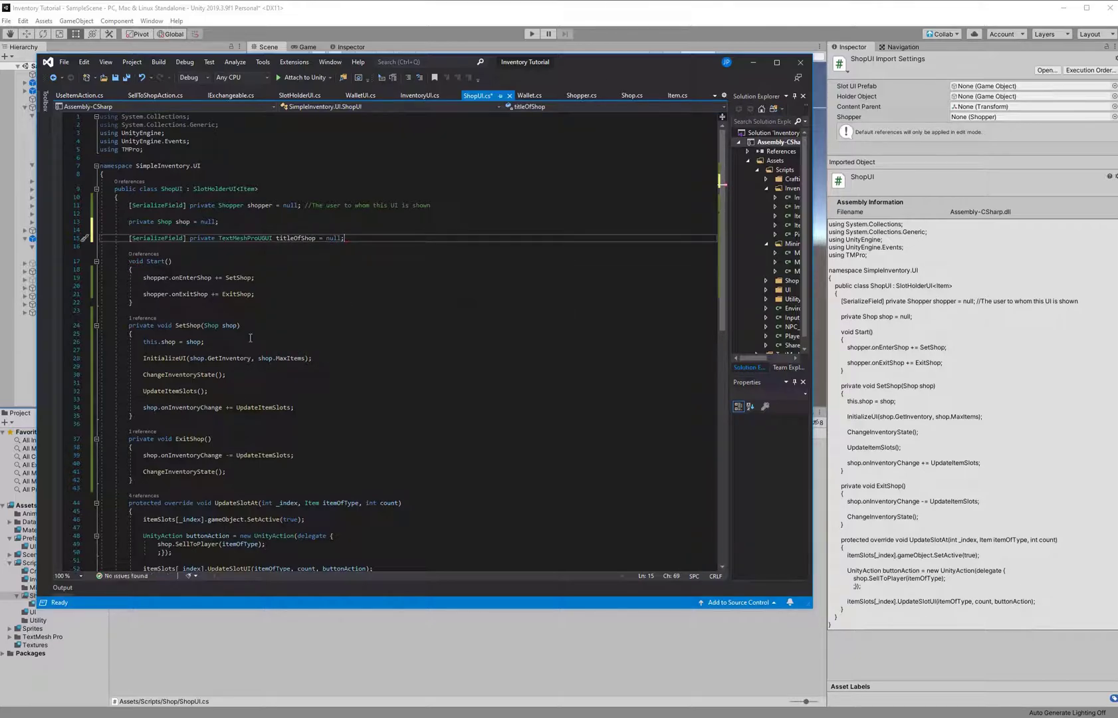
# In SetShop, add titleOfShop.text = shop.name; after the this.shop assignment and save the script.
pyautogui.scroll(-2, 300, 366)
pyautogui.click(308, 298)
pyautogui.press('Return')
pyautogui.press('Return')
pyautogui.press('Up')
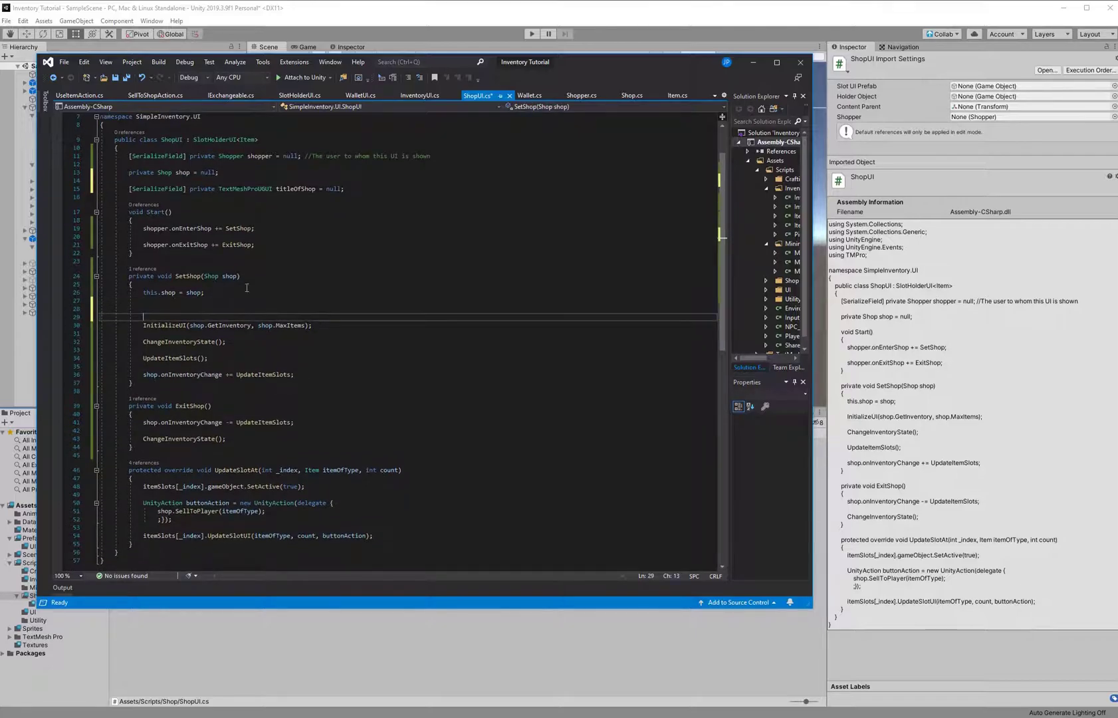
pyautogui.doubleClick(296, 189)
pyautogui.hotkey('ctrl', 'c')
pyautogui.click(221, 307)
pyautogui.hotkey('ctrl', 'v')
pyautogui.write('.text')
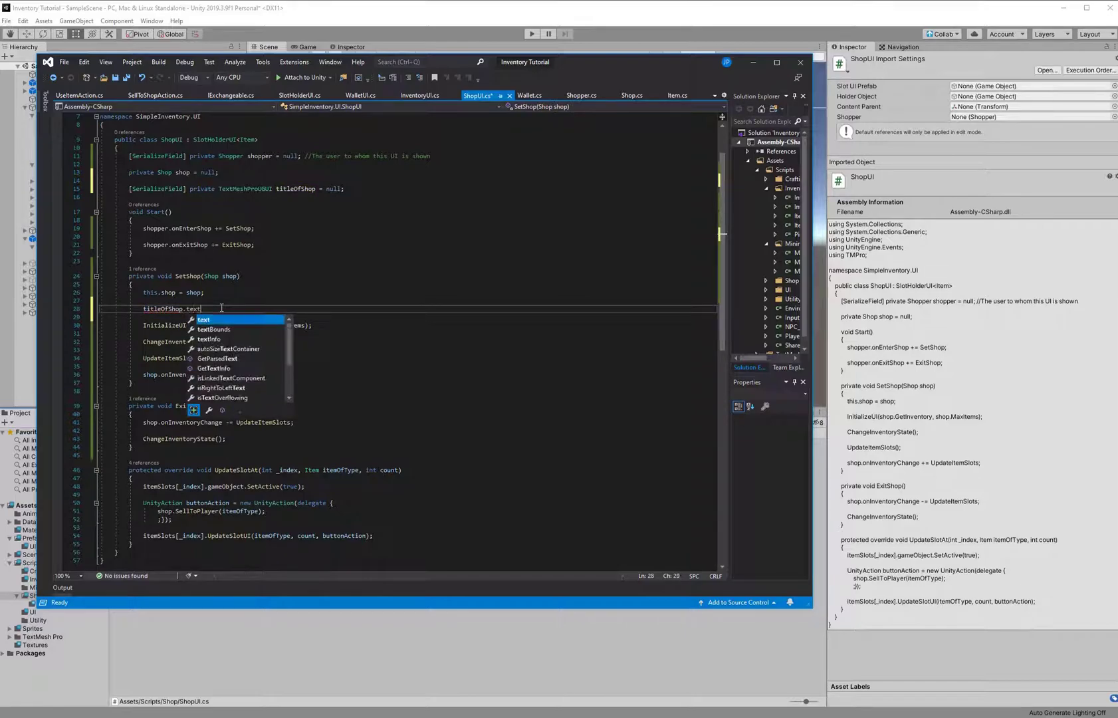
pyautogui.write(' = shop.name;')
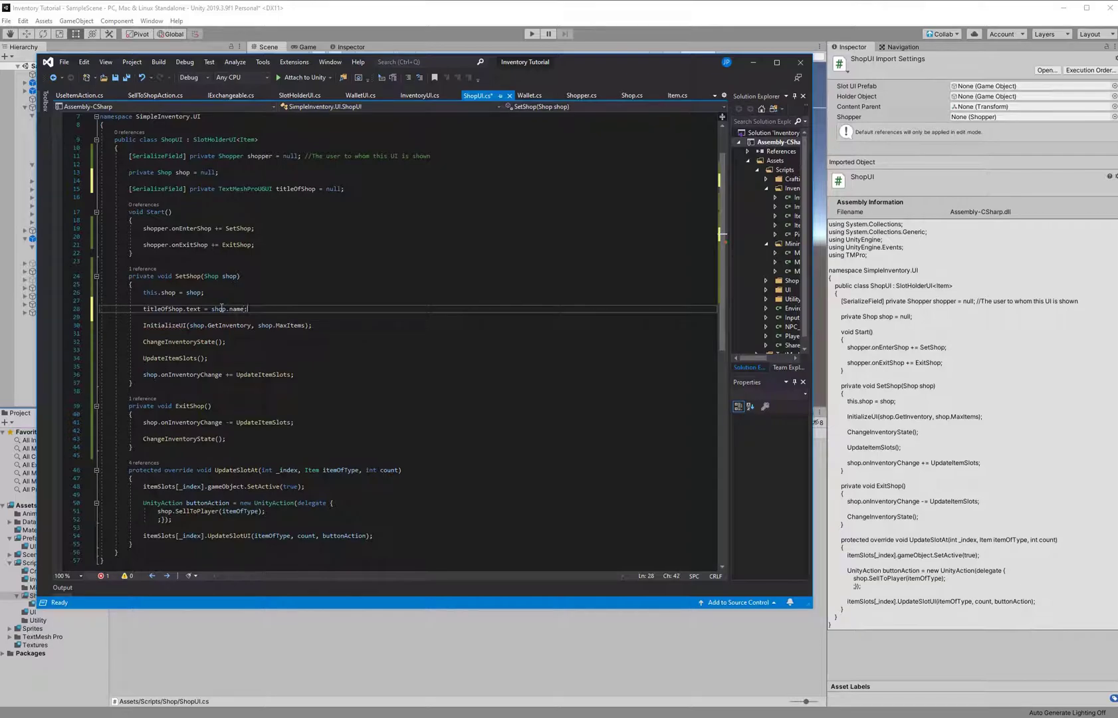
pyautogui.hotkey('ctrl', 's')
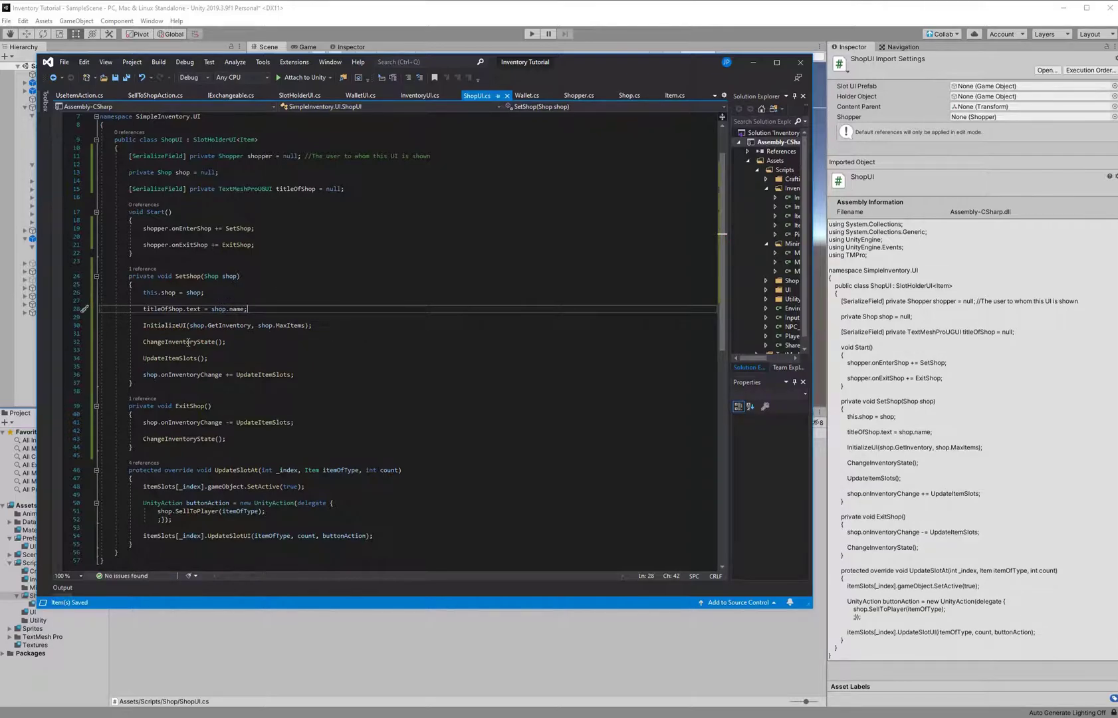
# Switch back to Unity and add the Shop UI script component to the active Shop Container.
pyautogui.click(13, 366)
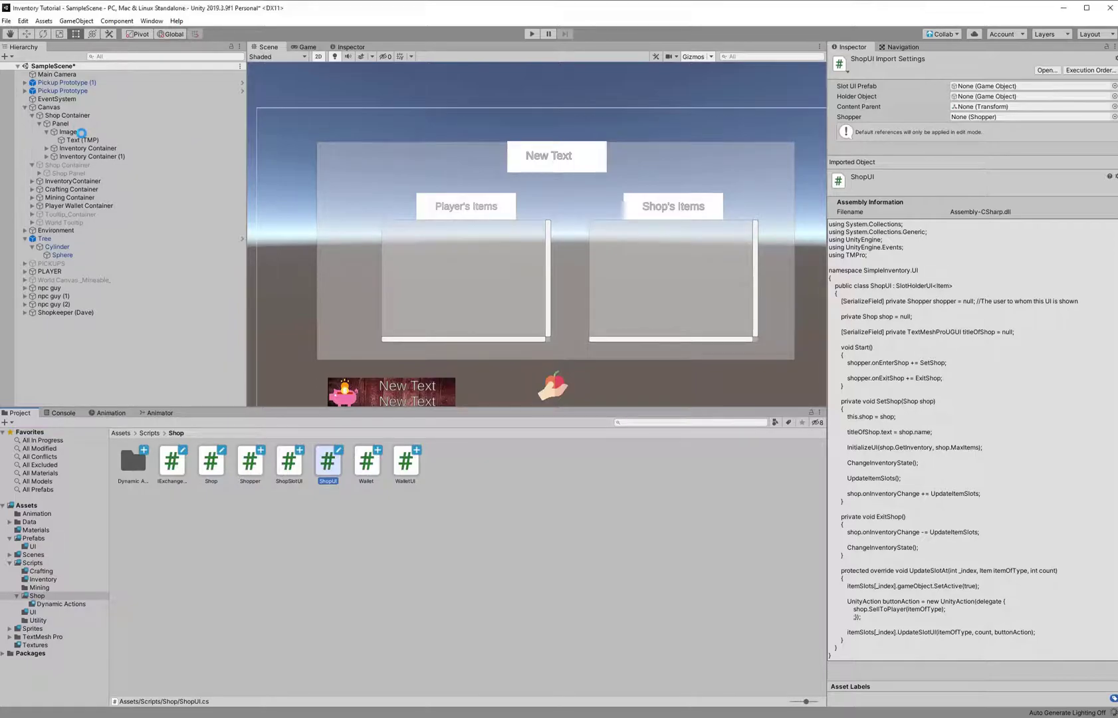
pyautogui.click(93, 131)
pyautogui.click(94, 115)
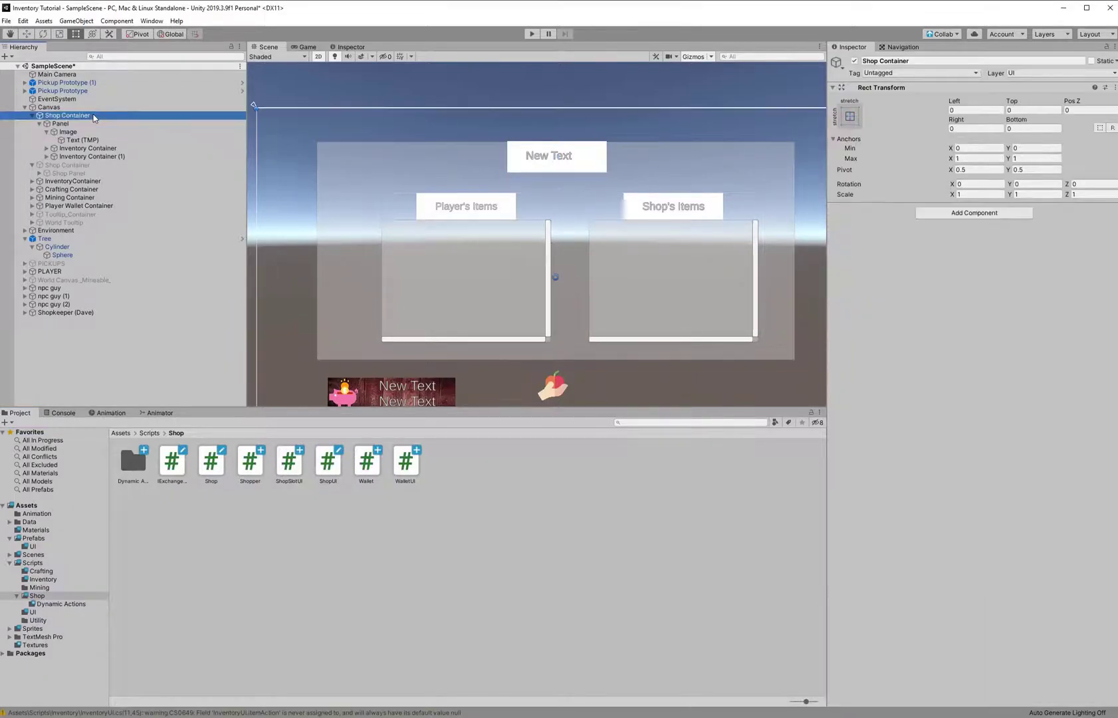
pyautogui.click(980, 214)
pyautogui.write('shop')
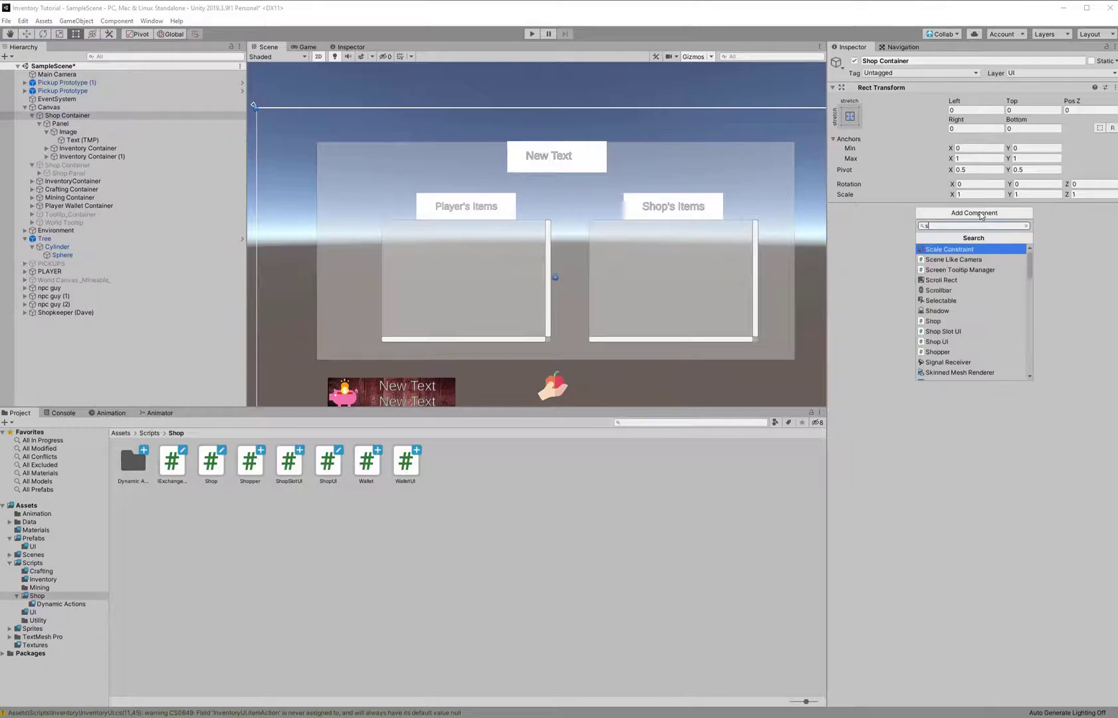
pyautogui.press('Down')
pyautogui.press('Down')
pyautogui.press('Return')
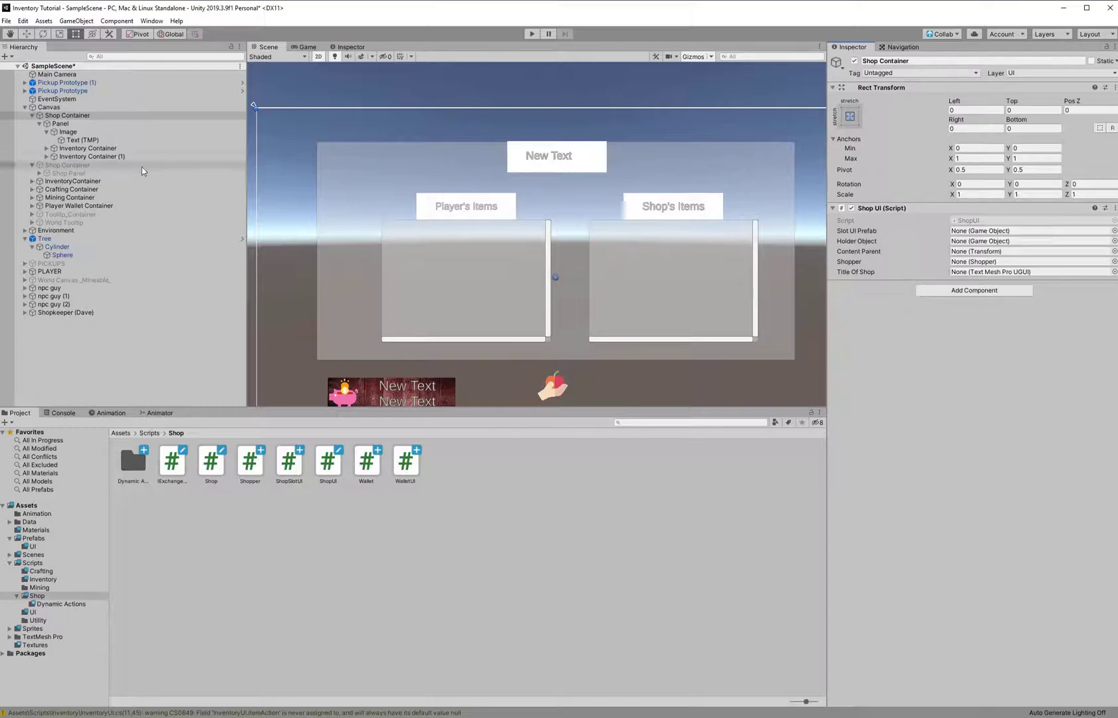
# Move the anchors of Inventory Container (1) to its own corners, about X 0.557 minimum and 0.932 maximum.
pyautogui.click(91, 157)
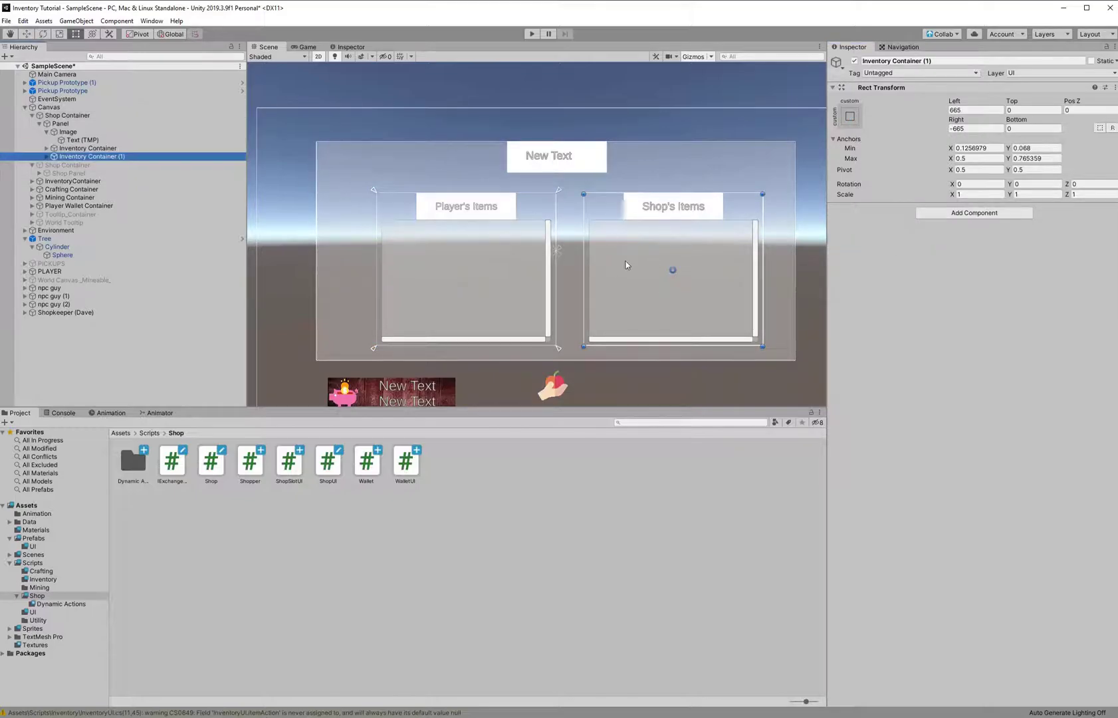
pyautogui.moveTo(558, 190); pyautogui.dragTo(764, 190)
pyautogui.moveTo(372, 192); pyautogui.dragTo(579, 192)
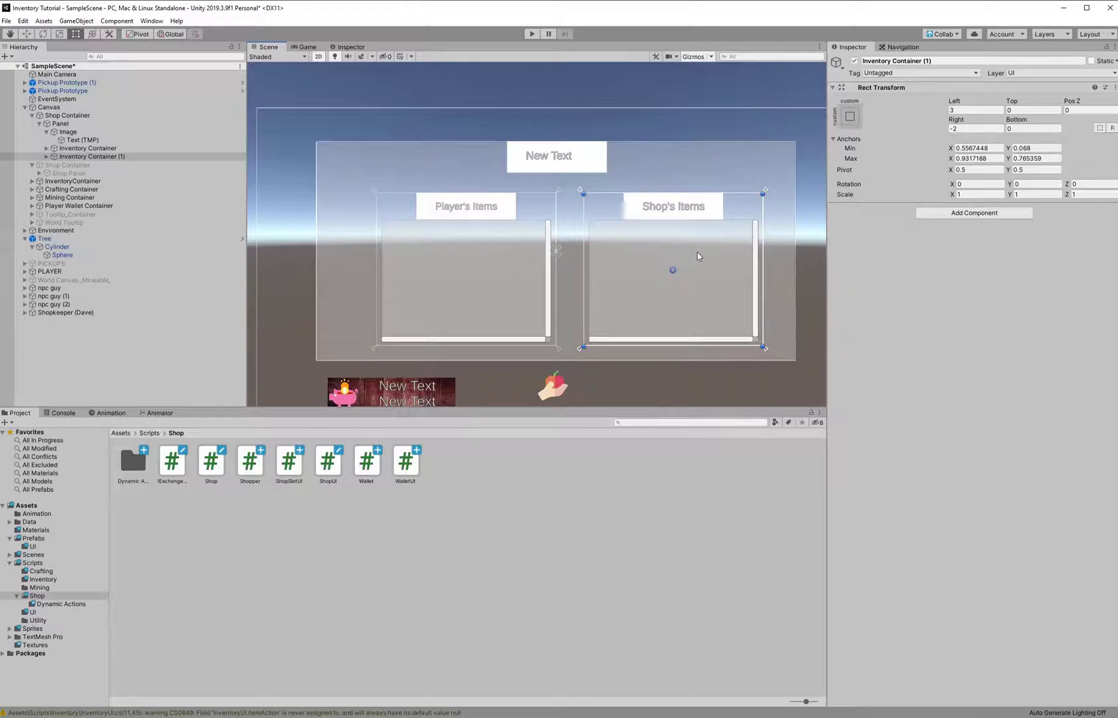
pyautogui.moveTo(714, 222); pyautogui.dragTo(658, 244, button='middle')
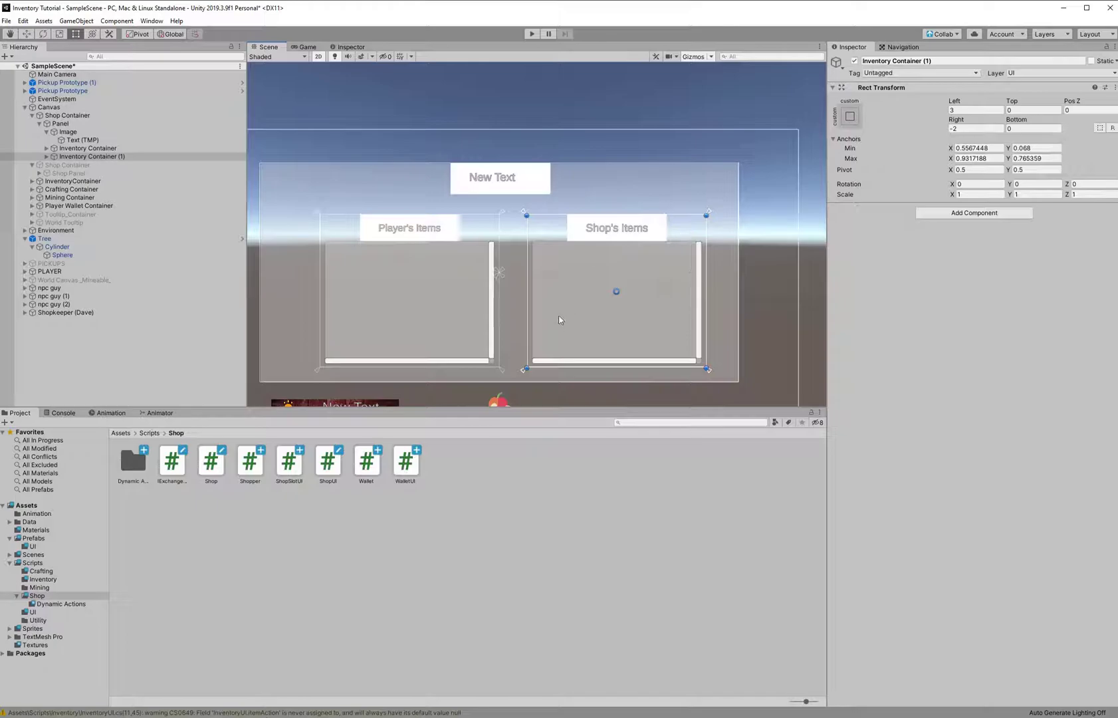
# Add the Inventory UI script component to the active Shop Container.
pyautogui.click(117, 159)
pyautogui.press('Up')
pyautogui.press('Up')
pyautogui.press('Up')
pyautogui.press('Up')
pyautogui.press('Up')
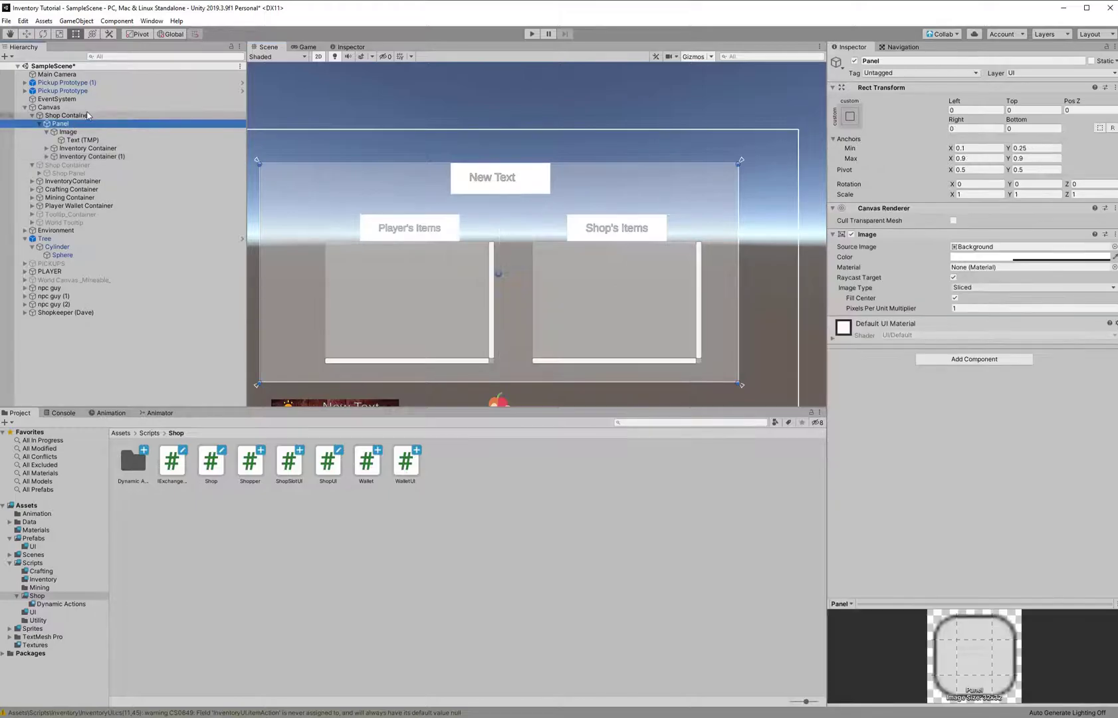
pyautogui.click(949, 291)
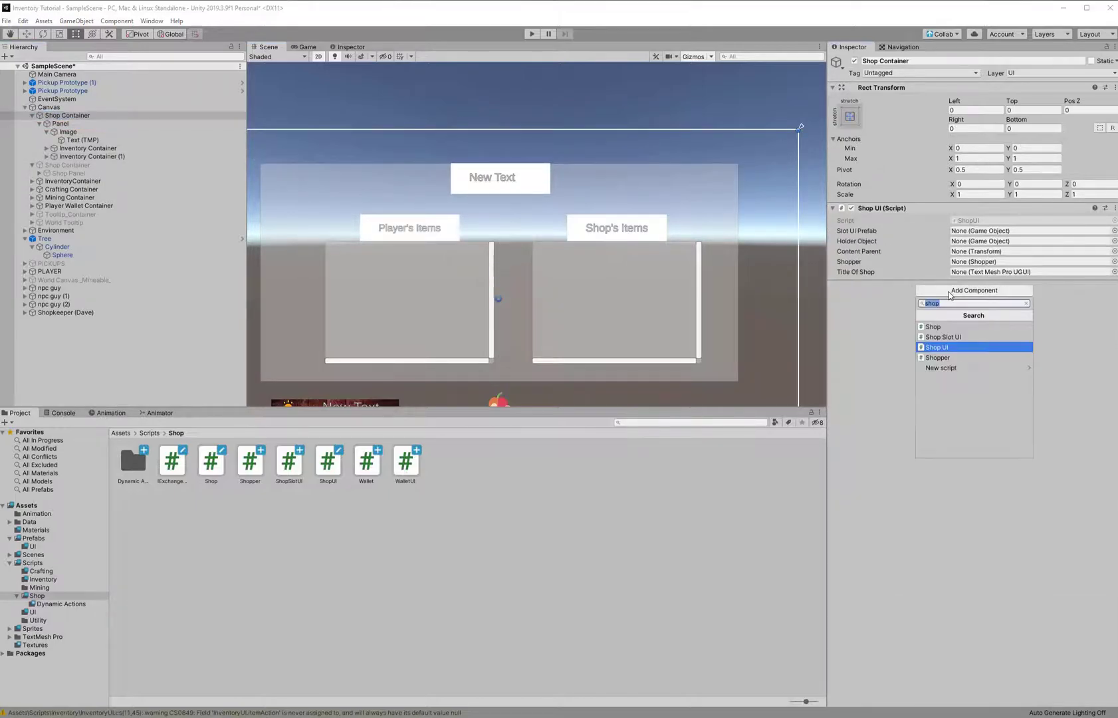
pyautogui.write('inve')
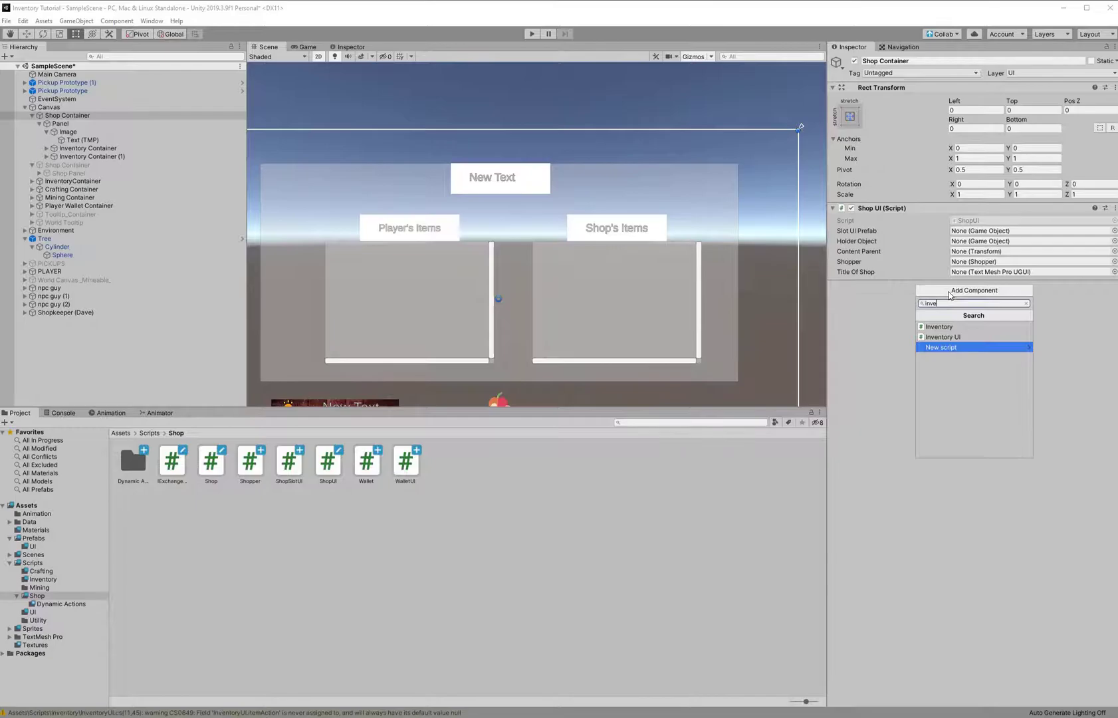
pyautogui.press('Up')
pyautogui.press('Return')
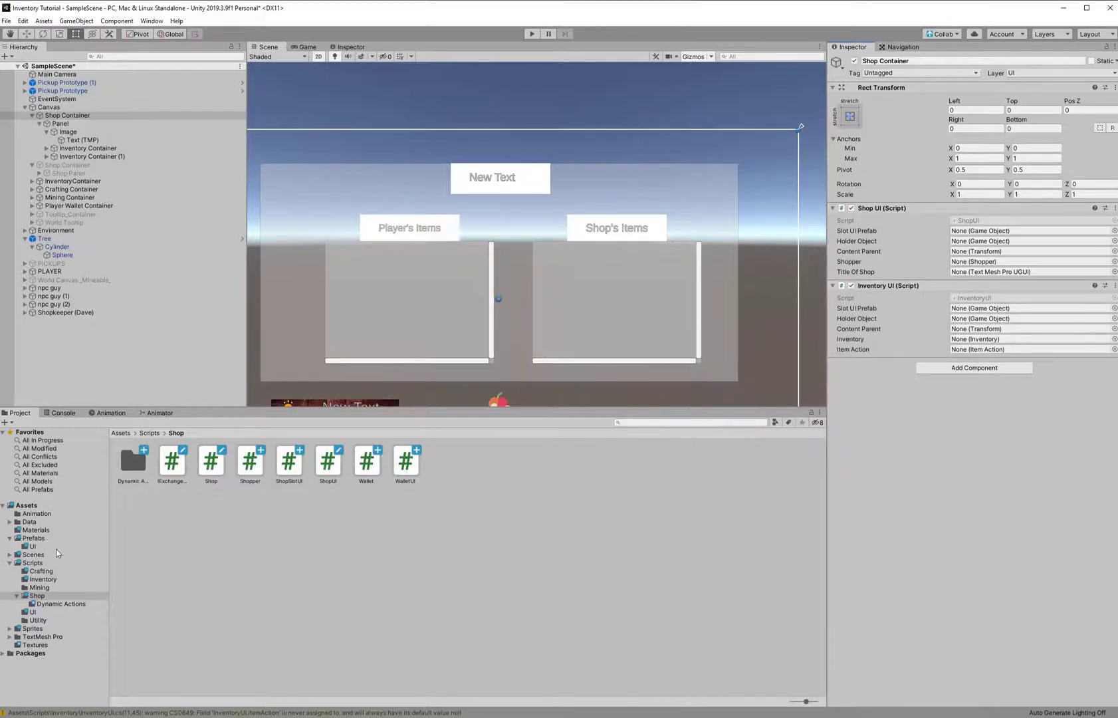
# Assign the SHOP_ItemSlotUI prefab from Prefabs/UI as the Slot UI Prefab of the Inventory UI component.
pyautogui.click(34, 537)
pyautogui.click(33, 545)
pyautogui.moveTo(250, 465); pyautogui.dragTo(982, 309)
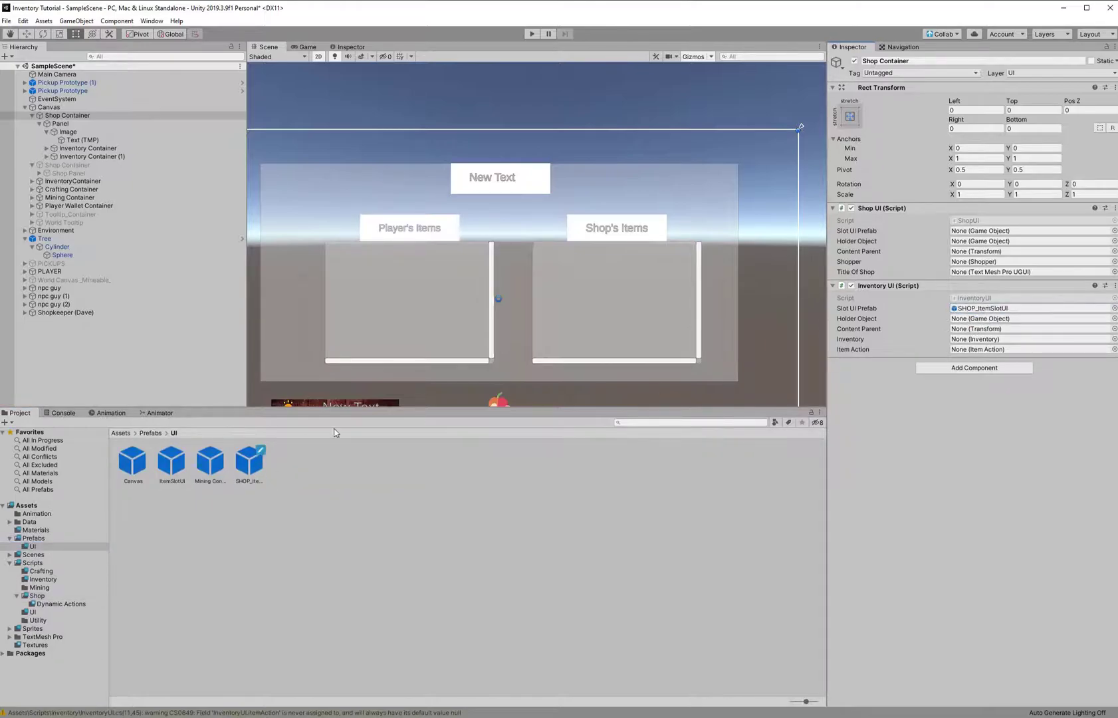
# Assign the SHOP_ItemSlotUI prefab as the Slot UI Prefab of the Shop UI component.
pyautogui.moveTo(244, 461); pyautogui.dragTo(929, 215)
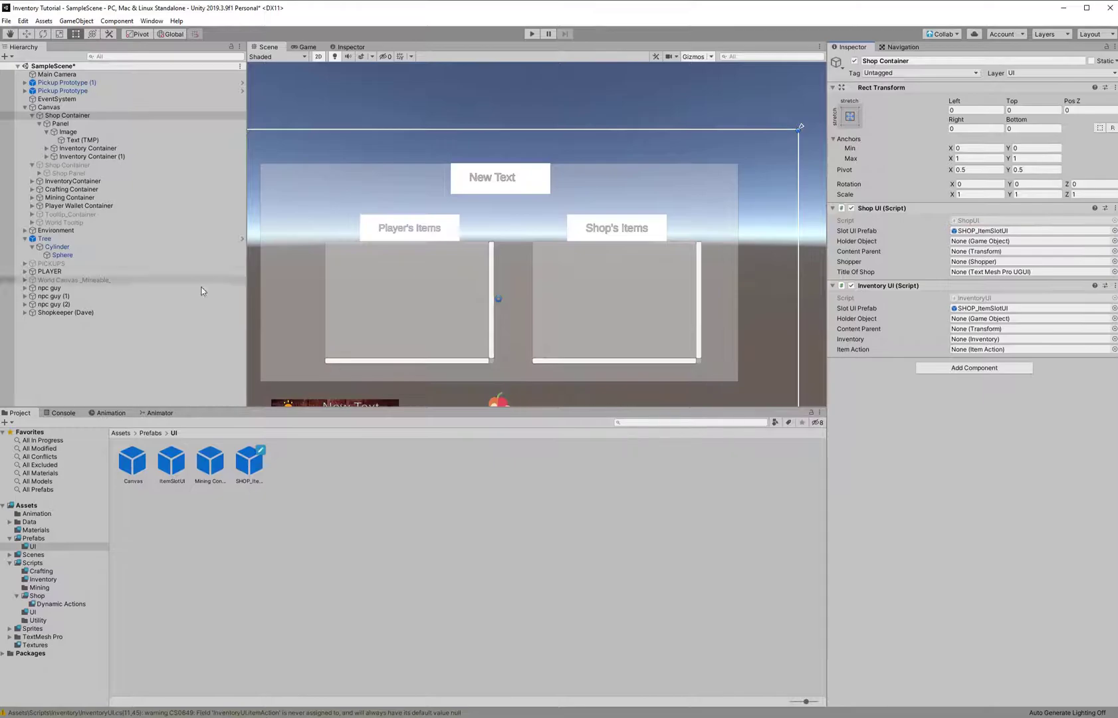
# Expand both item list containers under Panel and rename Inventory Container (1) as Shop Container.
pyautogui.click(46, 147)
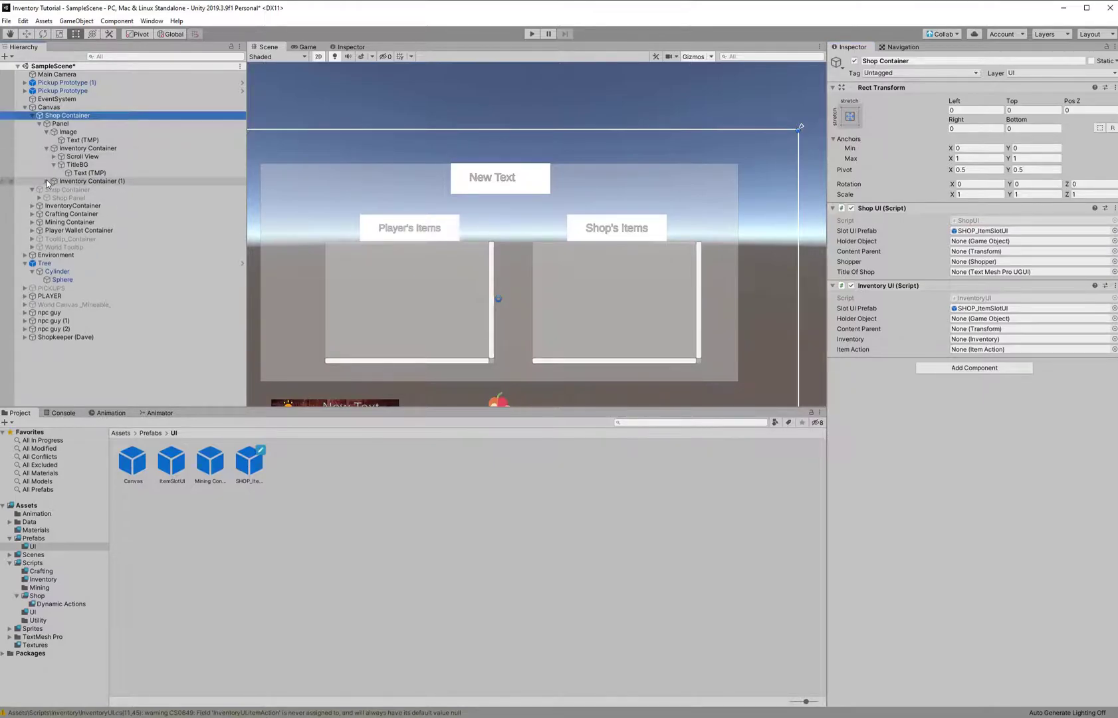
pyautogui.click(46, 181)
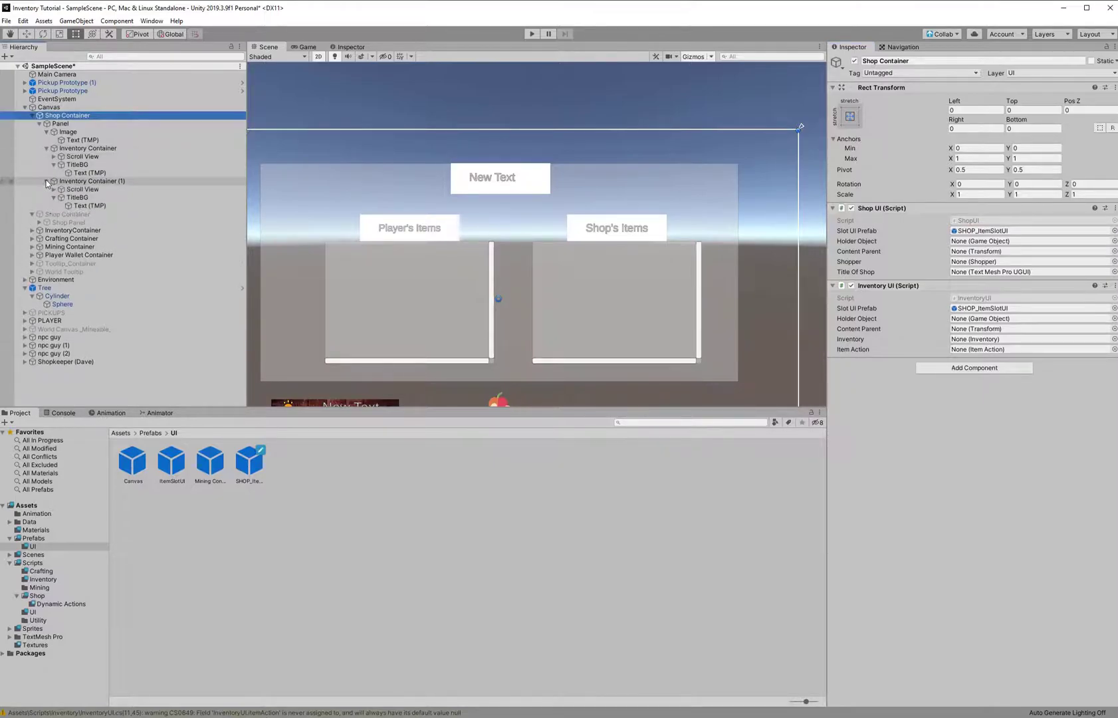
pyautogui.click(105, 183)
pyautogui.click(113, 180)
pyautogui.write('Sho')
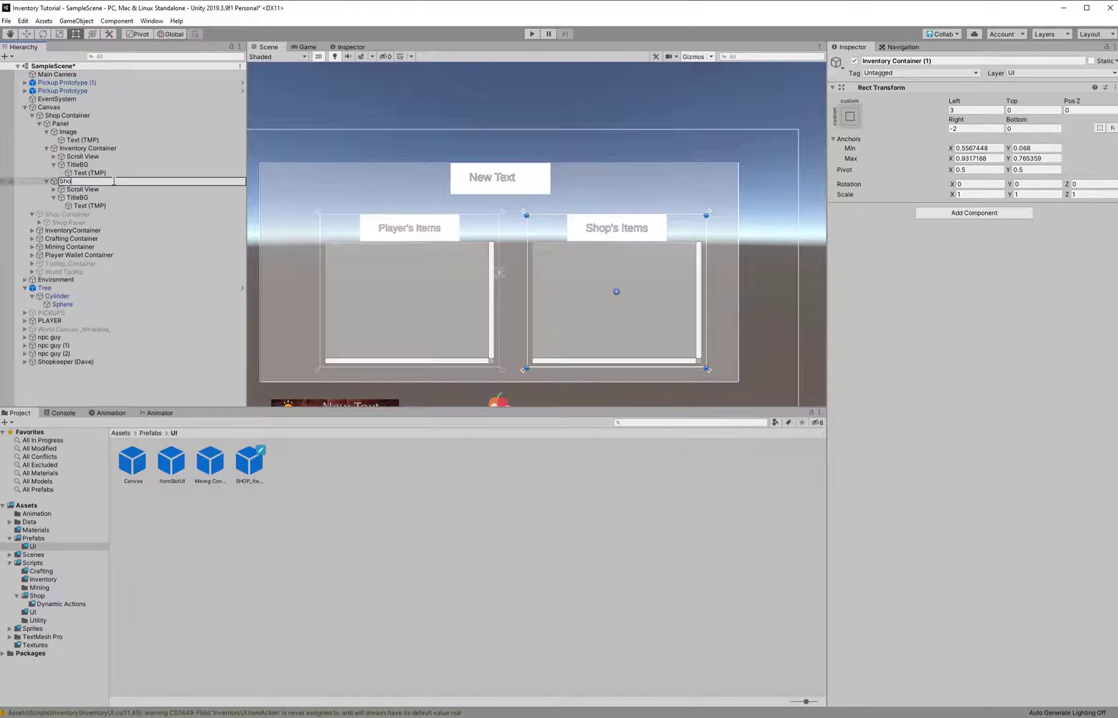
pyautogui.write('p Container')
pyautogui.press('Return')
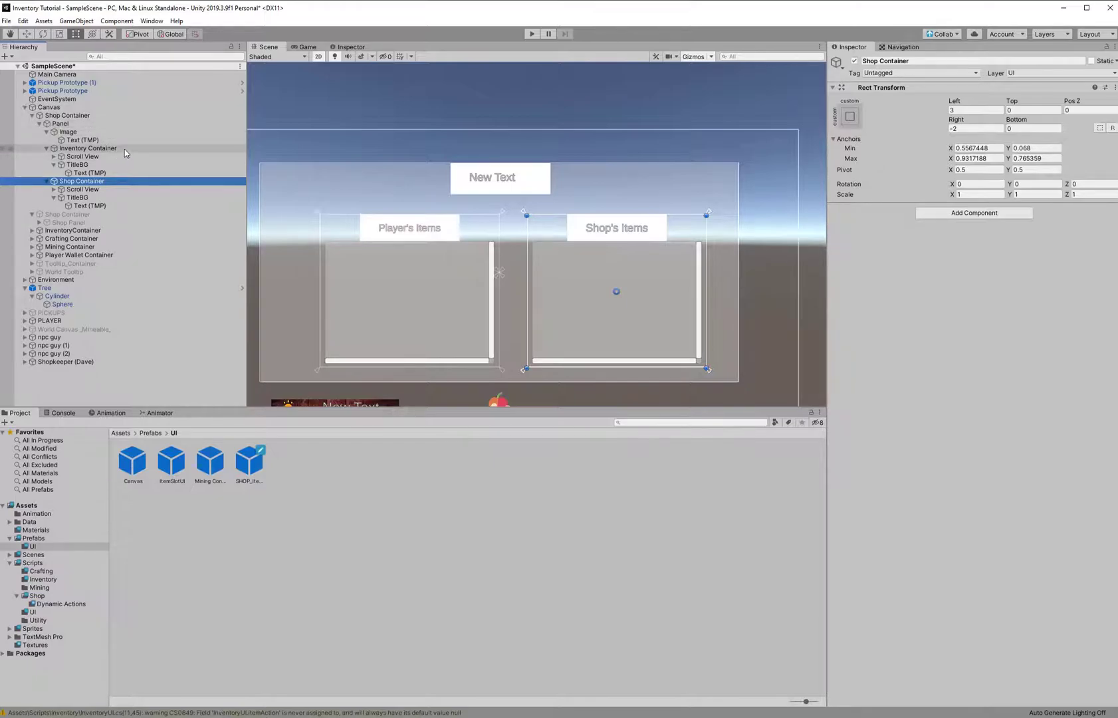
# On the outer Shop Container, set the Holder Object of Inventory UI to the inner Shop Container and that of Shop UI to Inventory Container.
pyautogui.click(101, 123)
pyautogui.click(109, 117)
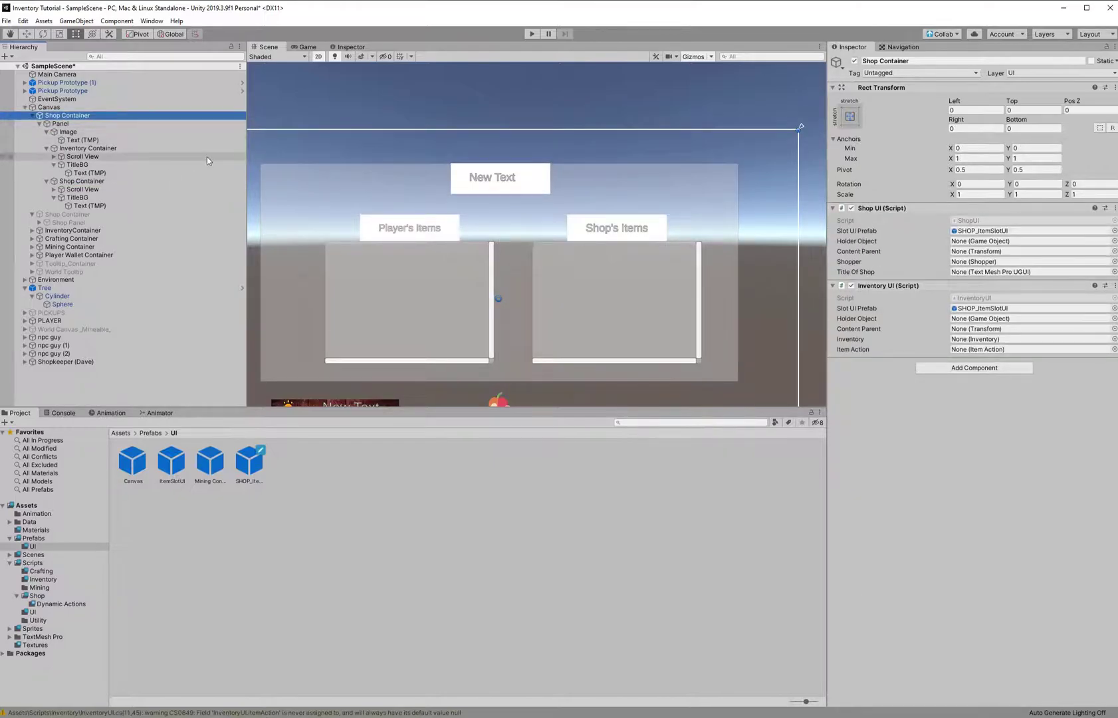
pyautogui.moveTo(126, 181); pyautogui.dragTo(977, 319)
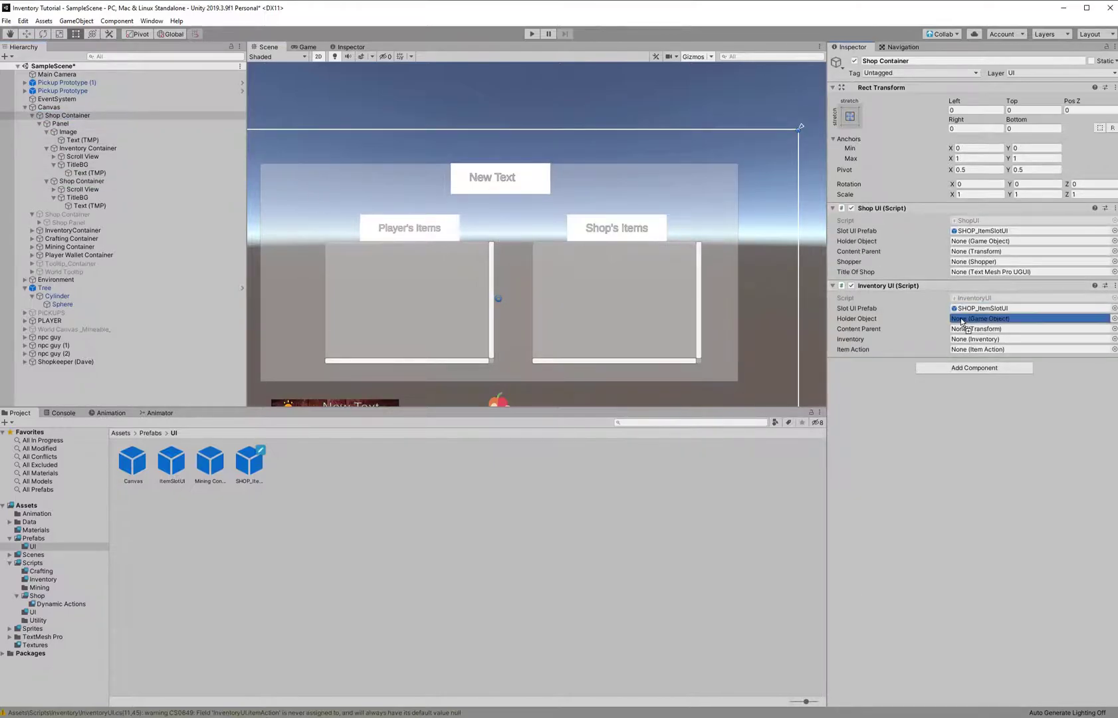
pyautogui.moveTo(139, 147); pyautogui.dragTo(991, 239)
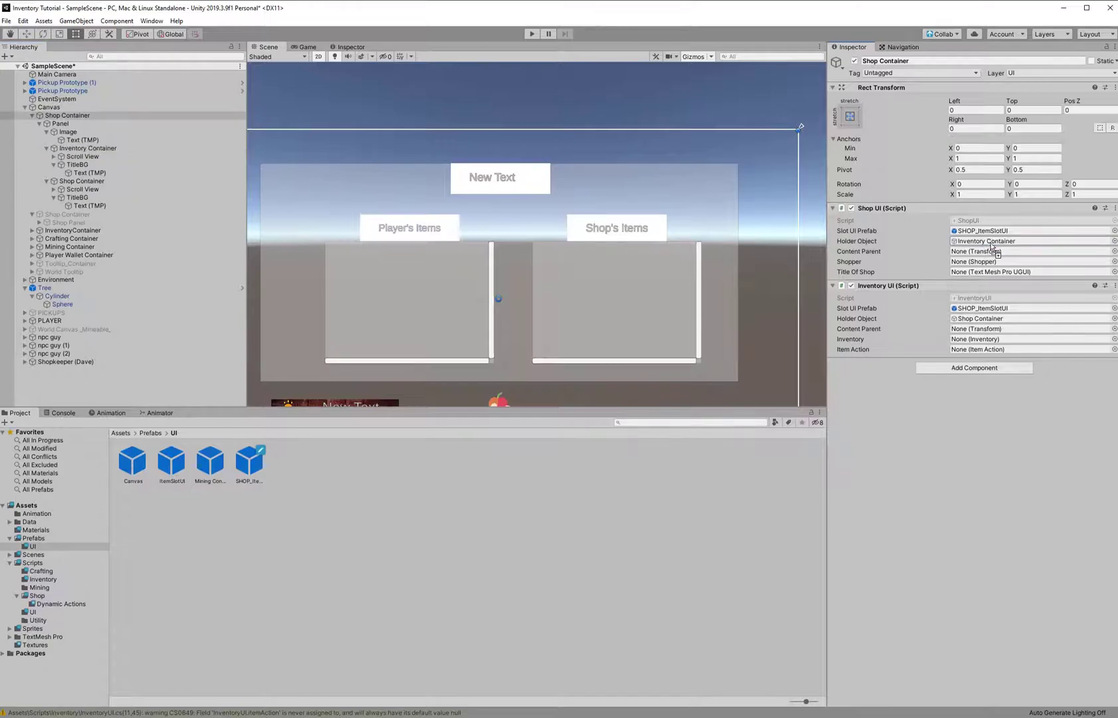
# Assign Inventory Container's Content as the Content Parent of Inventory UI, and the inner Shop Container's Content as that of Shop UI.
pyautogui.click(54, 189)
pyautogui.click(61, 197)
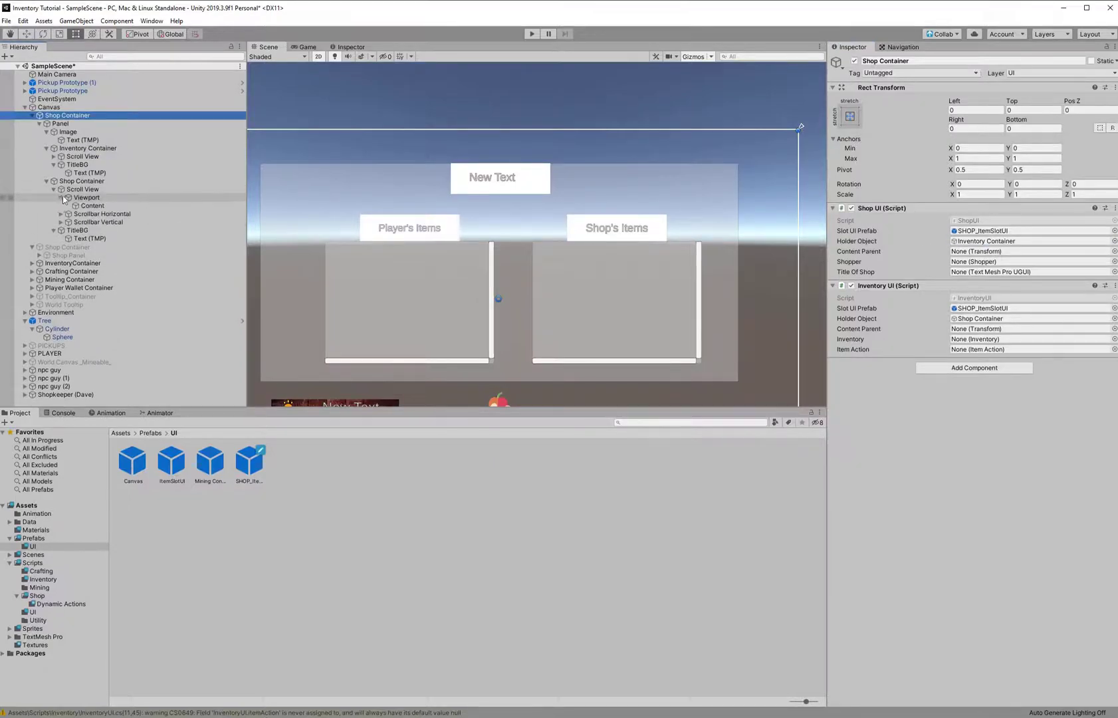
pyautogui.click(54, 155)
pyautogui.click(61, 164)
pyautogui.moveTo(73, 172); pyautogui.dragTo(972, 254)
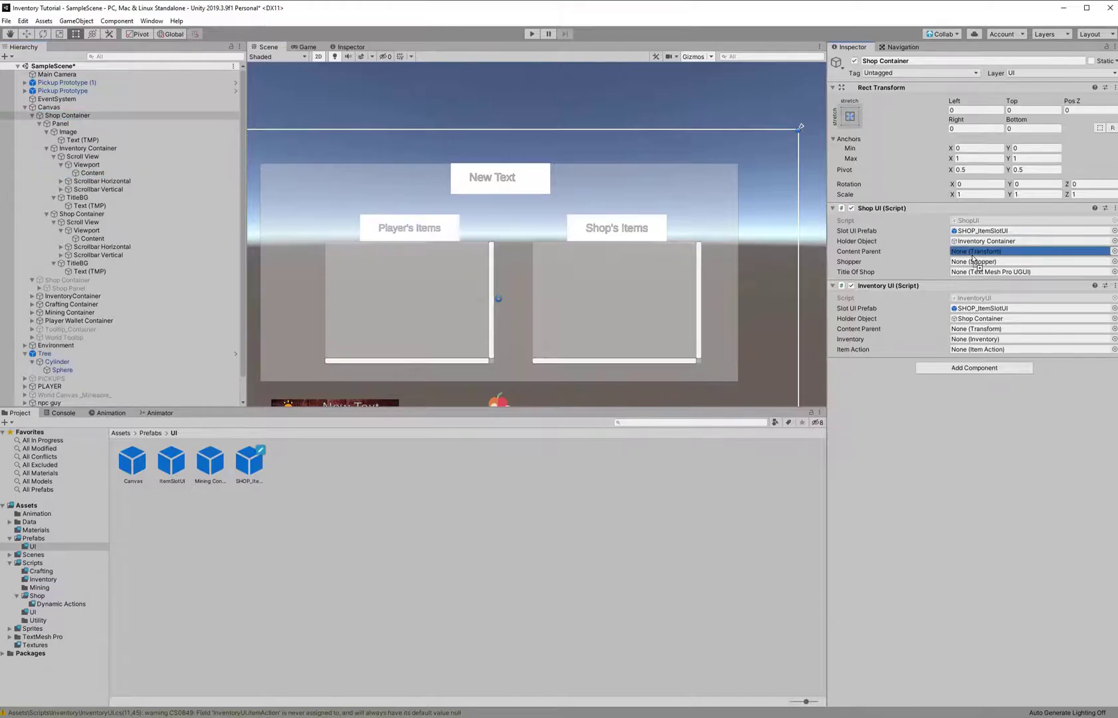
pyautogui.moveTo(972, 254); pyautogui.dragTo(976, 328)
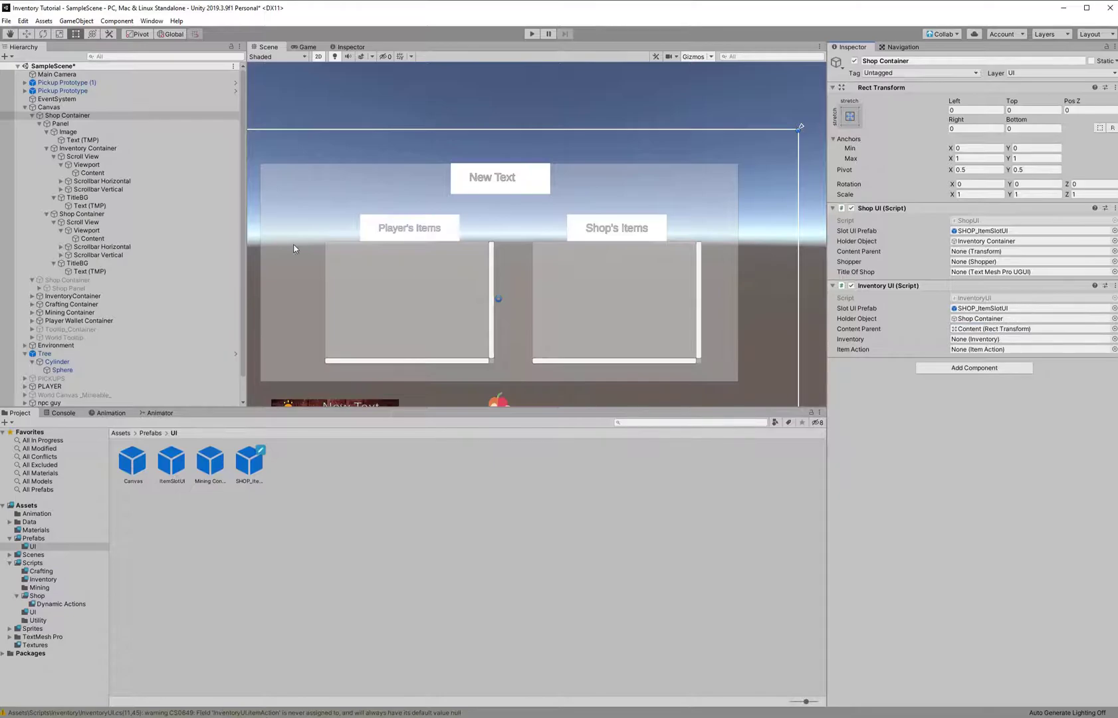
pyautogui.moveTo(131, 240); pyautogui.dragTo(988, 258)
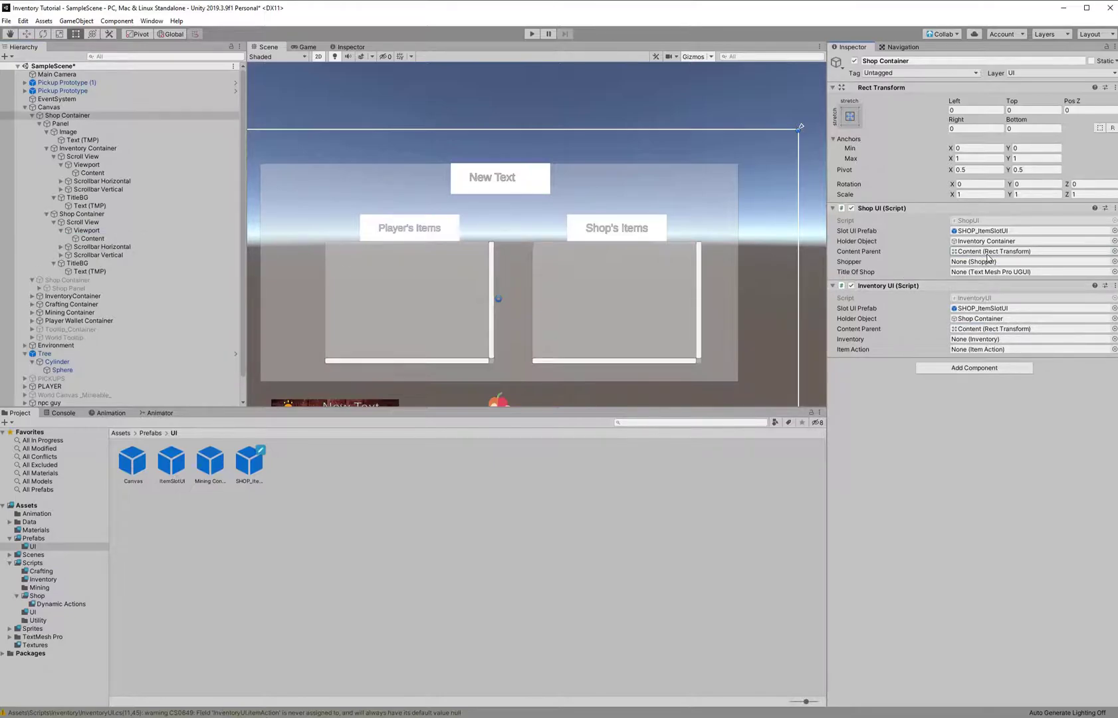
# Check which hierarchy objects the Holder Object and Content Parent references of the Shop UI and Inventory UI components point to.
pyautogui.click(969, 253)
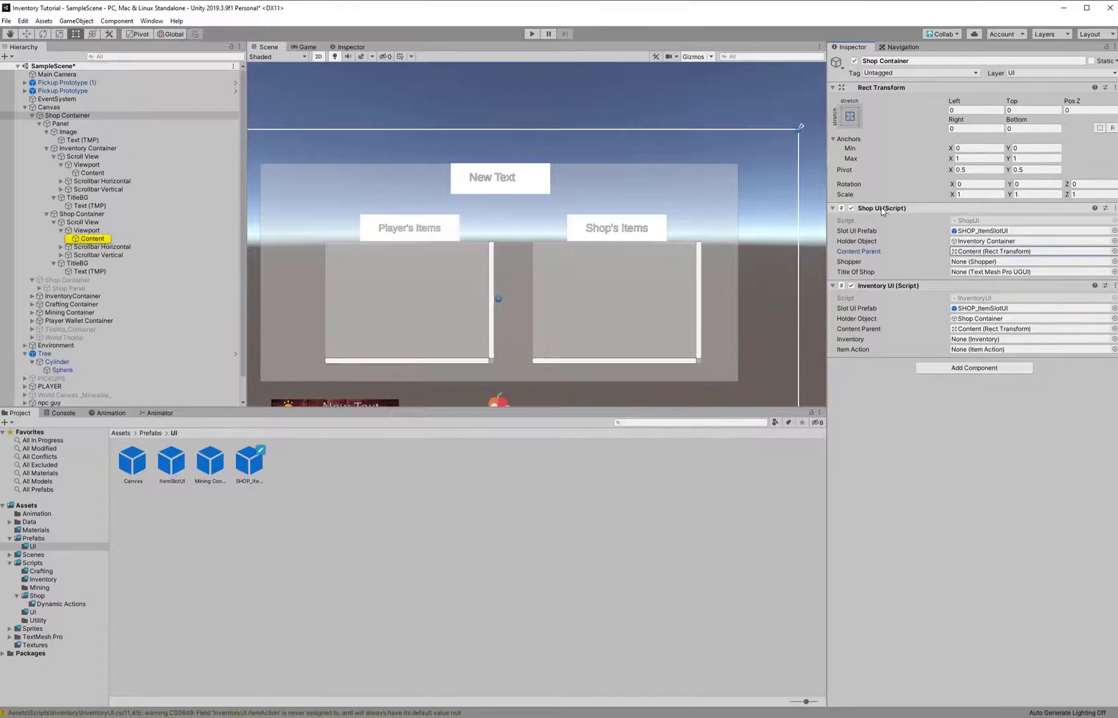
pyautogui.click(355, 256)
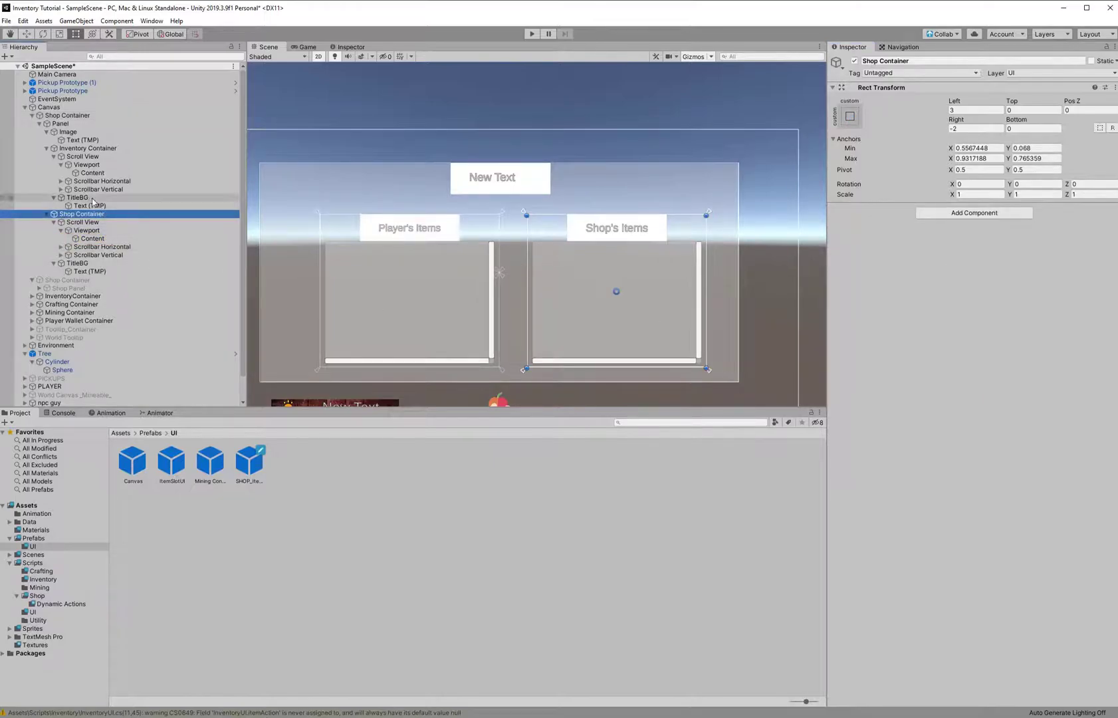
pyautogui.click(83, 149)
pyautogui.click(69, 116)
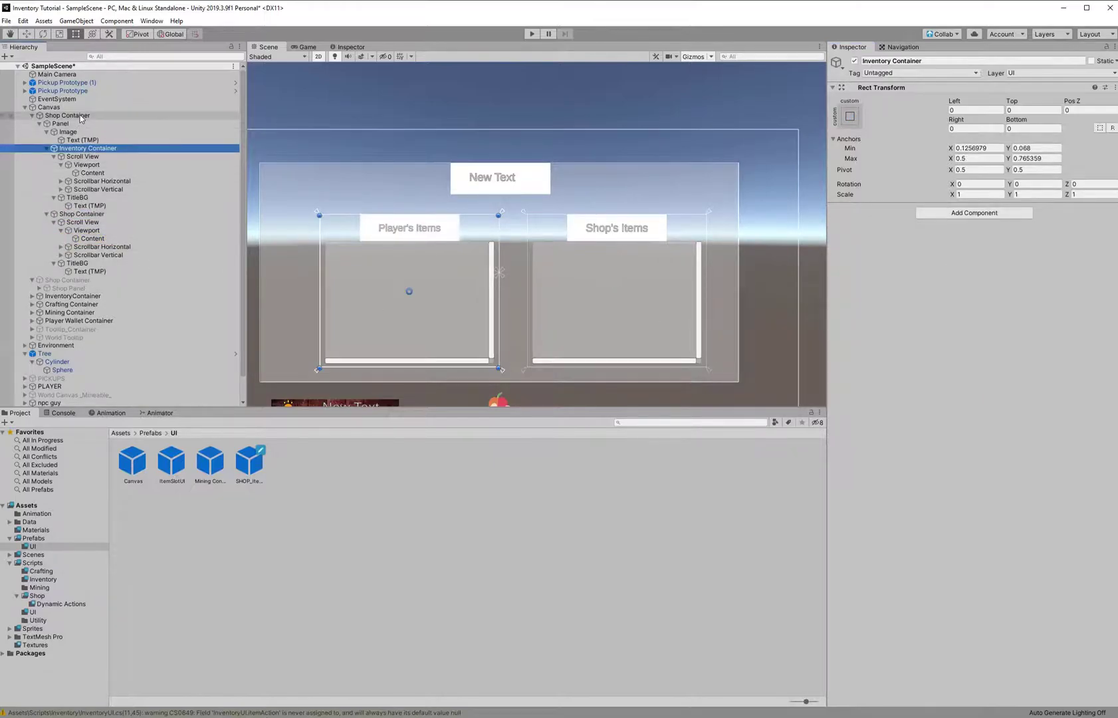
pyautogui.click(995, 328)
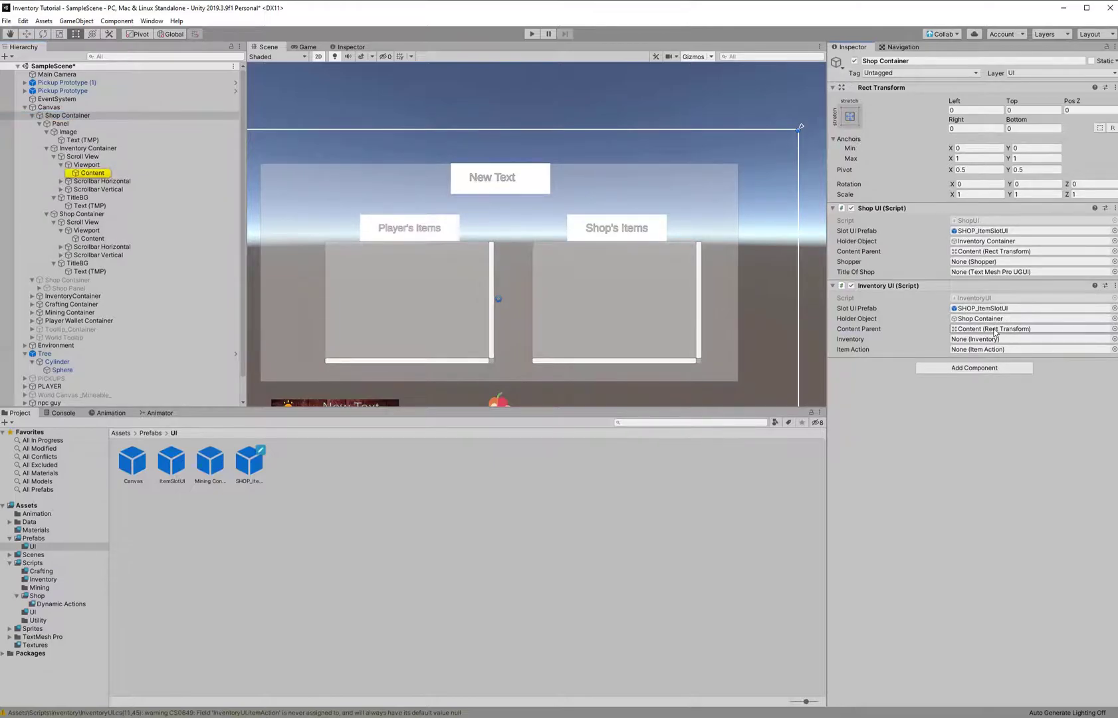
pyautogui.click(176, 174)
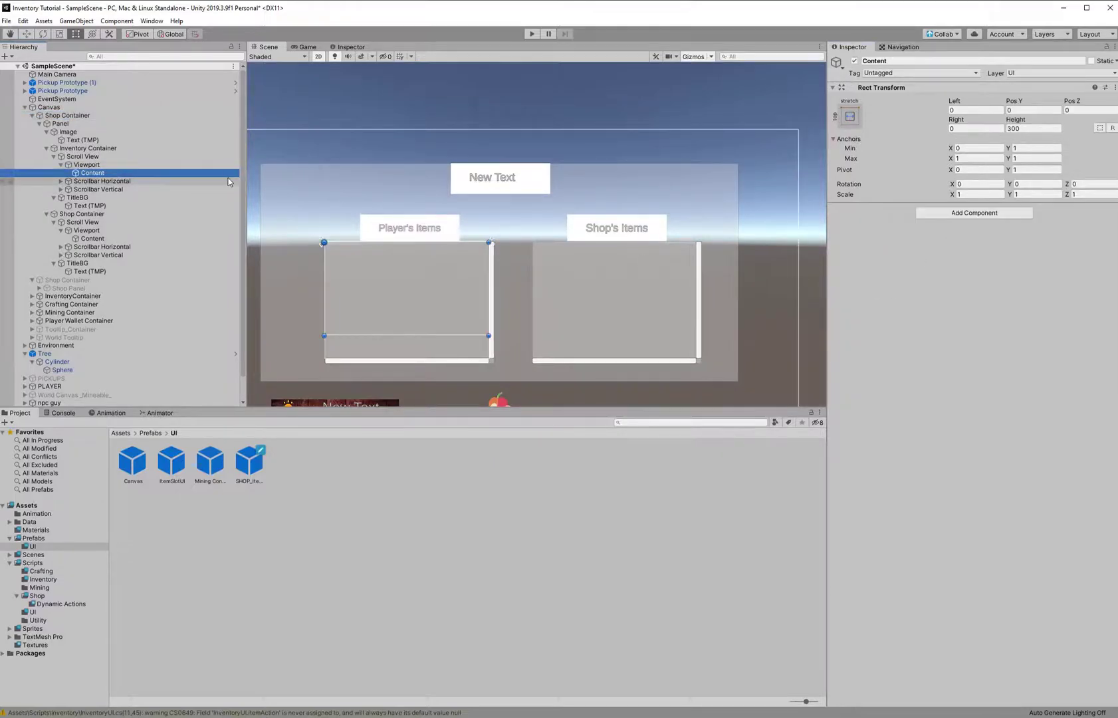
pyautogui.click(93, 117)
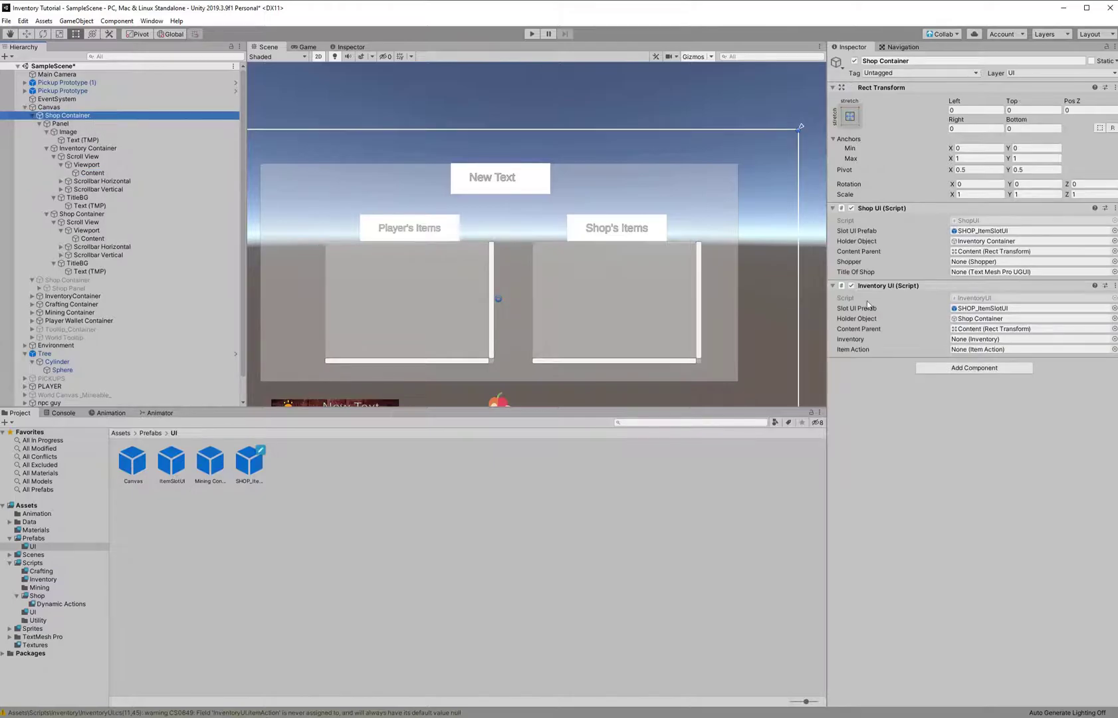
pyautogui.click(980, 319)
pyautogui.click(983, 328)
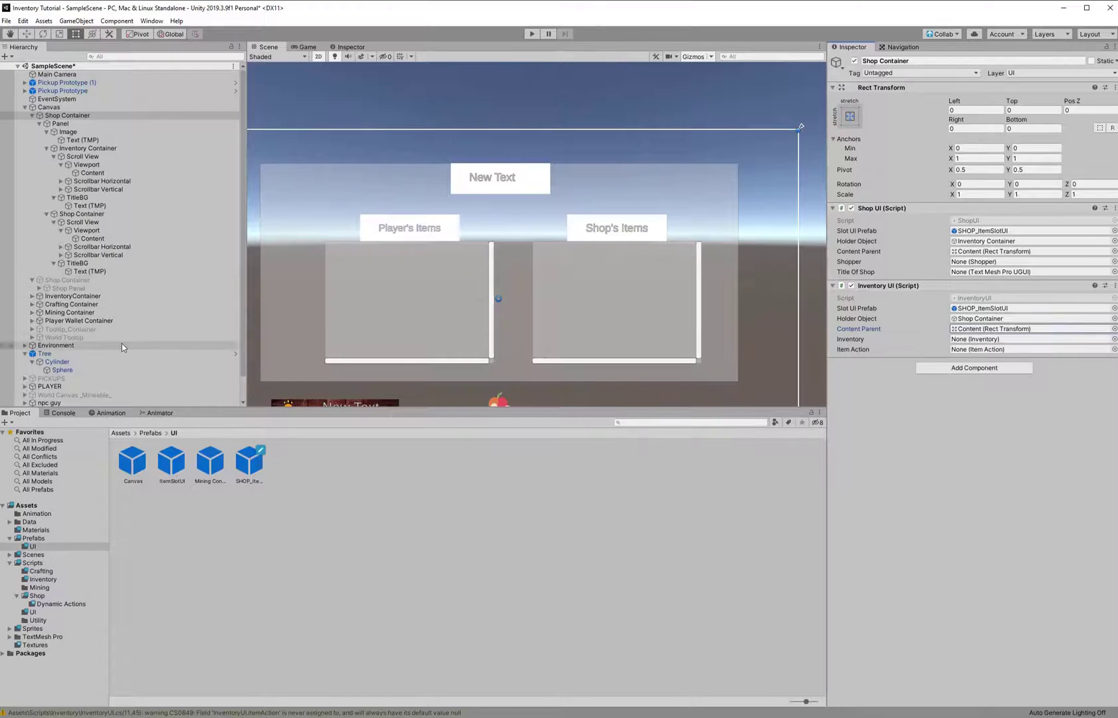
# Set the Inventory UI's Inventory to PLAYER and its Item Action to the Sell to Shop Action asset from Scripts/Shop/Dynamic Actions.
pyautogui.scroll(-1, 87, 329)
pyautogui.moveTo(67, 362); pyautogui.dragTo(982, 340)
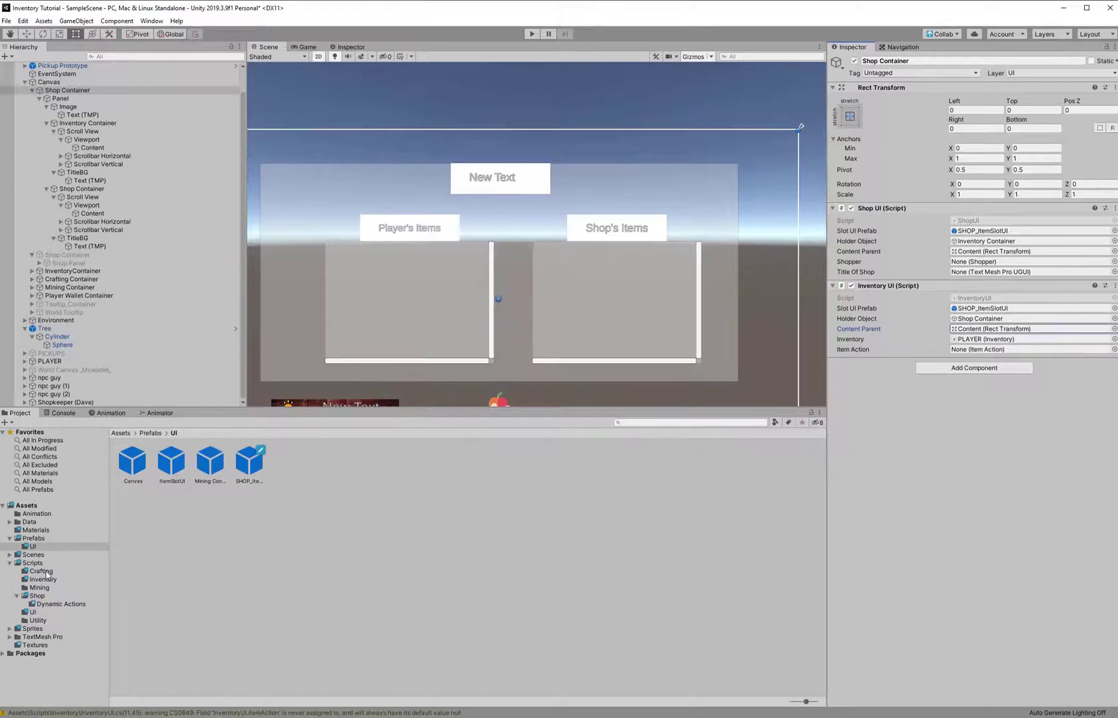
pyautogui.click(61, 604)
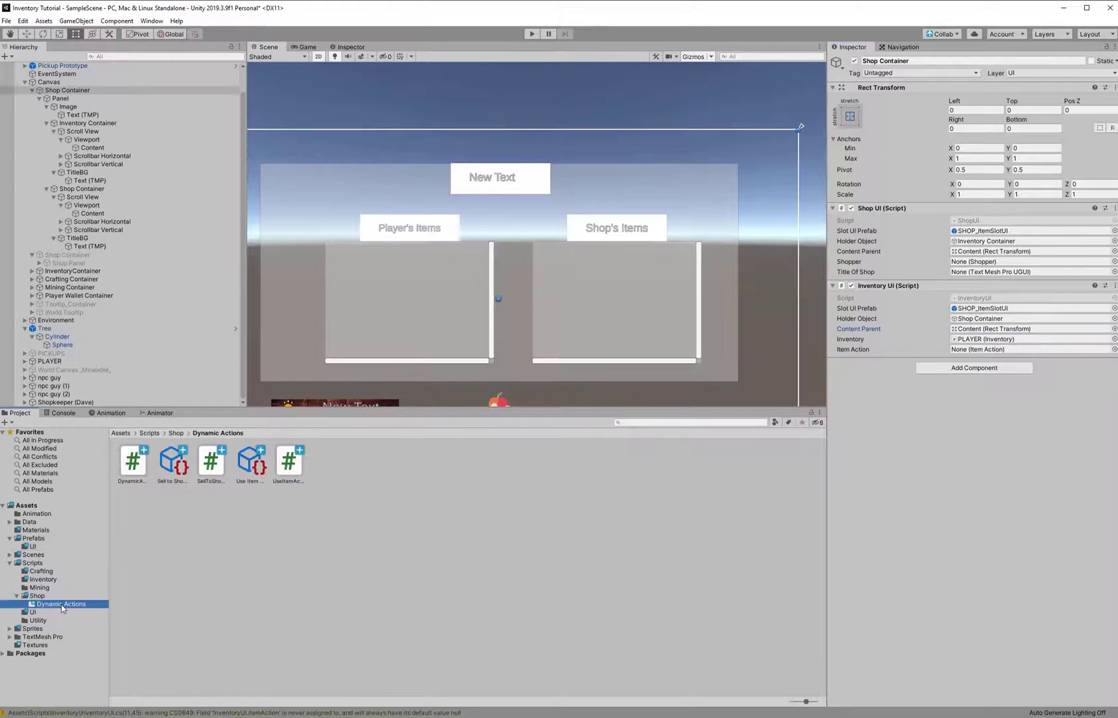
pyautogui.click(173, 462)
pyautogui.moveTo(172, 461); pyautogui.dragTo(972, 350)
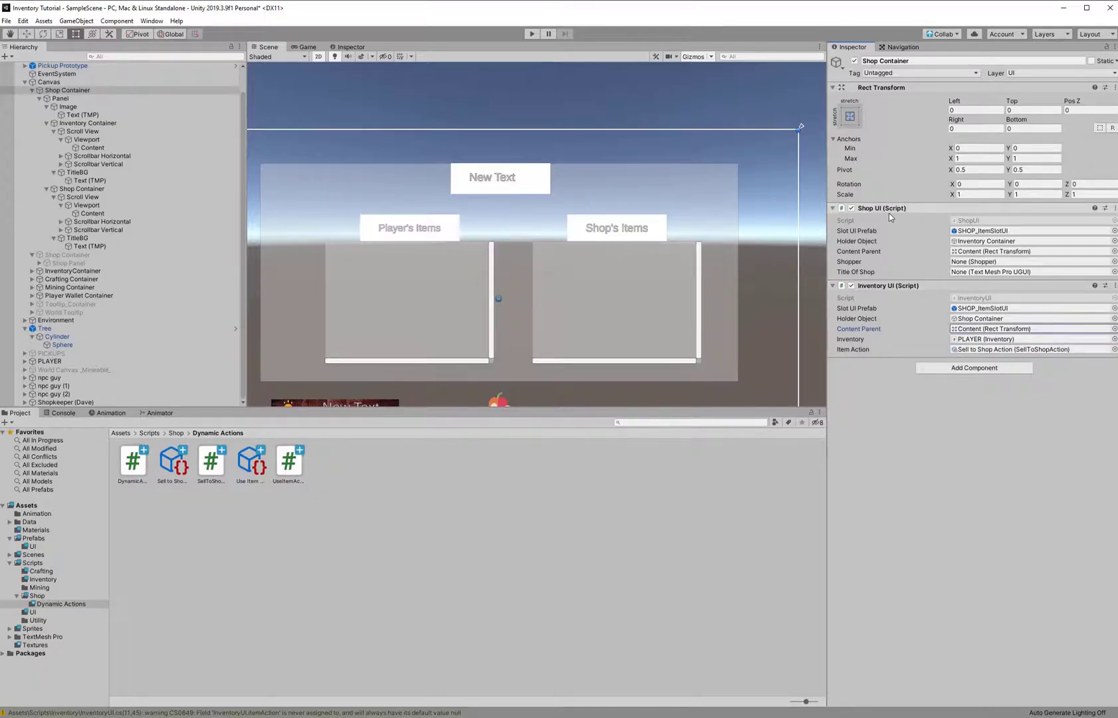
# Rename the Image object behind the shop title as Title Image BG.
pyautogui.click(121, 174)
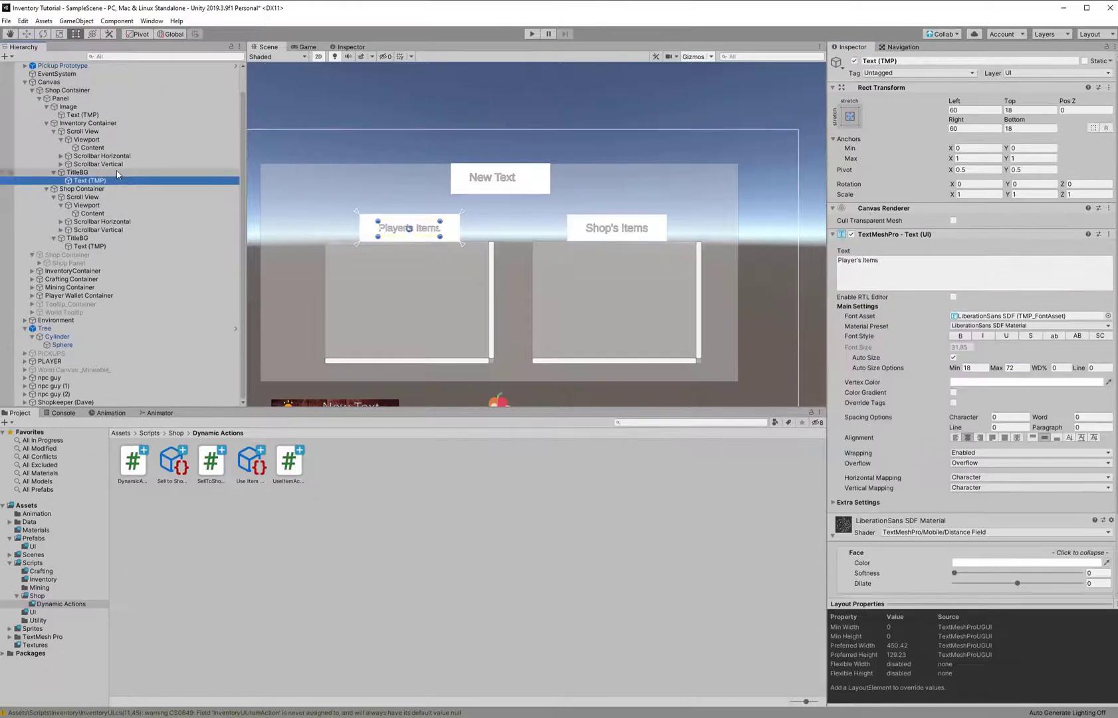
pyautogui.click(81, 107)
pyautogui.press('f')
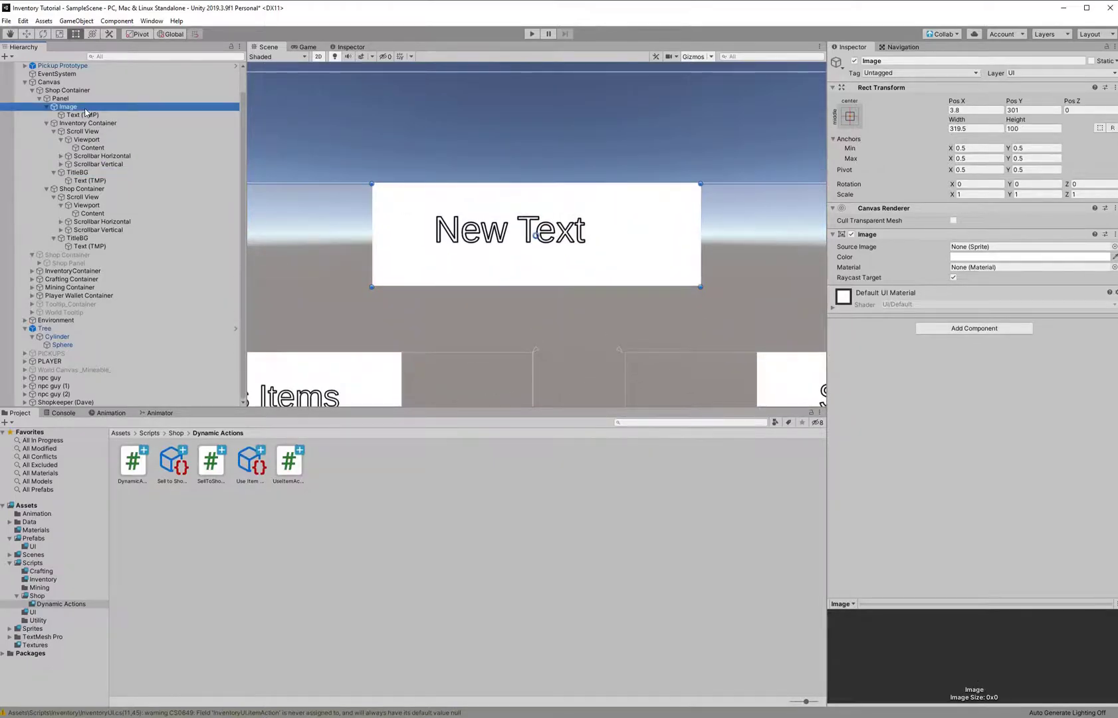
pyautogui.press('F2')
pyautogui.press('Home')
pyautogui.write('Title Image BG')
pyautogui.press('Return')
# Rename the Text (TMP) child of Title Image BG as TITLE TEXT.
pyautogui.press('Down')
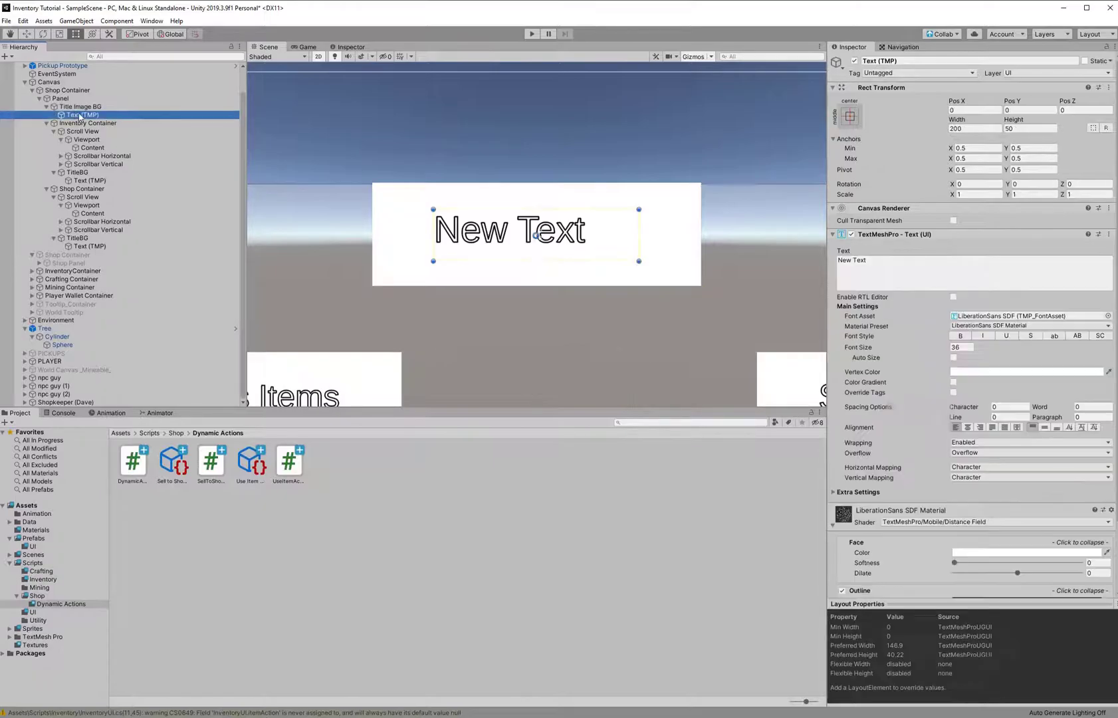
pyautogui.press('F2')
pyautogui.write('TitLE TEXT')
pyautogui.press('Return')
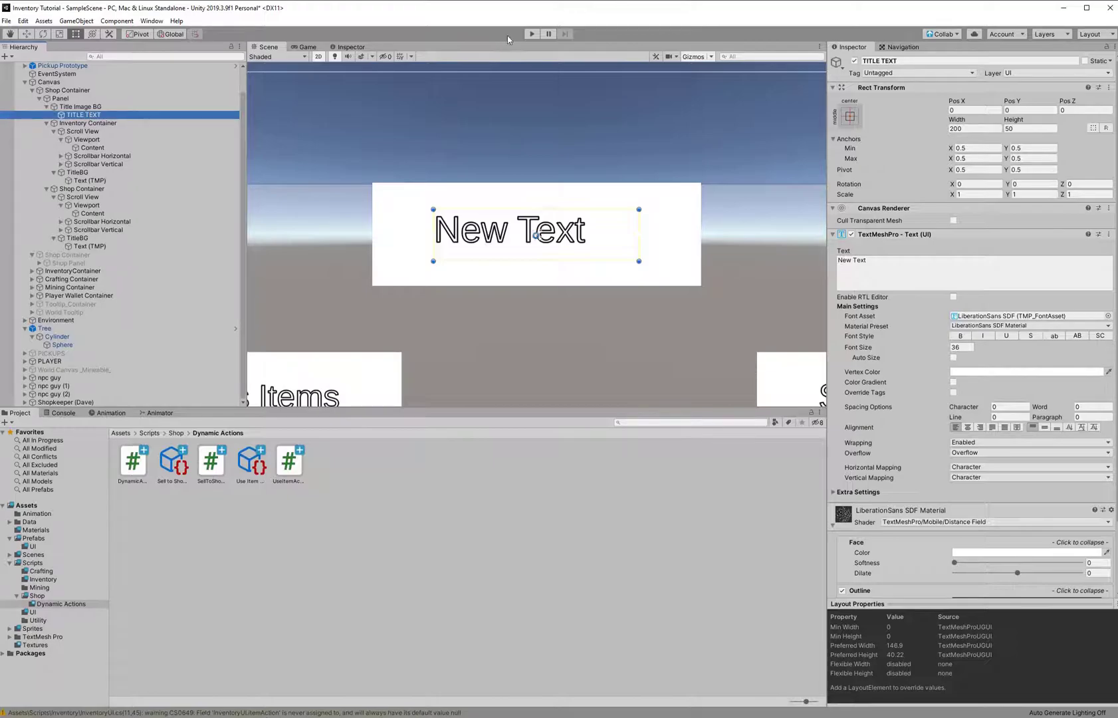
# On the outer Shop Container's Shop UI component, assign TITLE TEXT as Title Of Shop and PLAYER as Shopper.
pyautogui.click(76, 90)
pyautogui.moveTo(87, 115); pyautogui.dragTo(1000, 272)
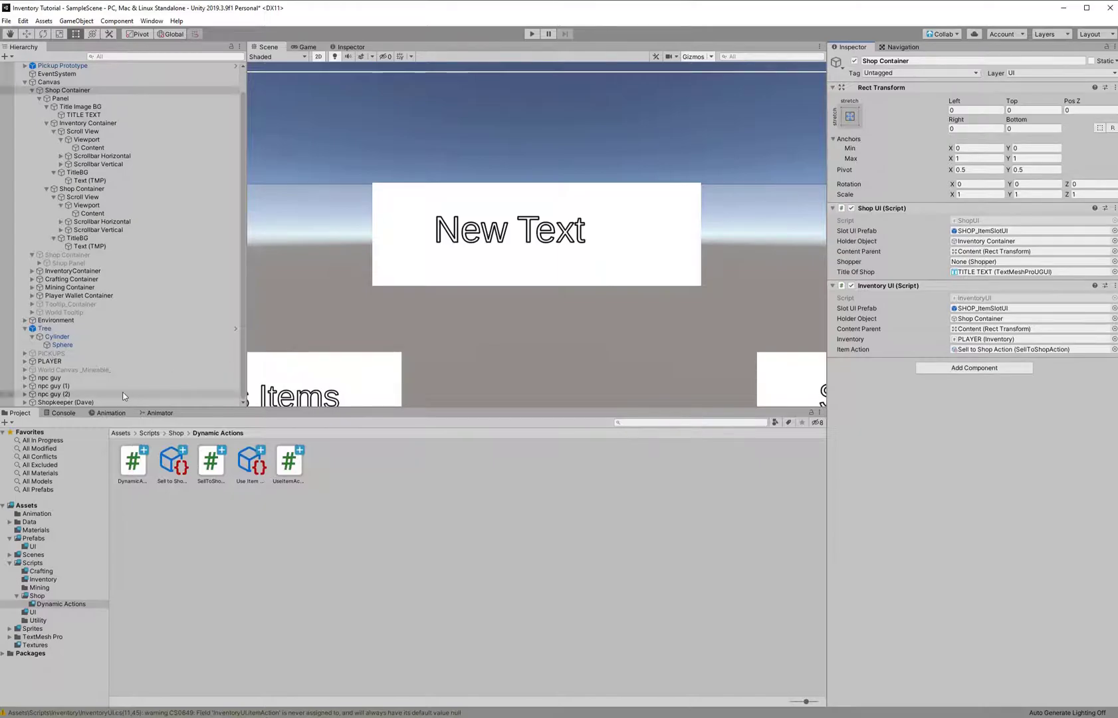
pyautogui.moveTo(84, 360); pyautogui.dragTo(990, 262)
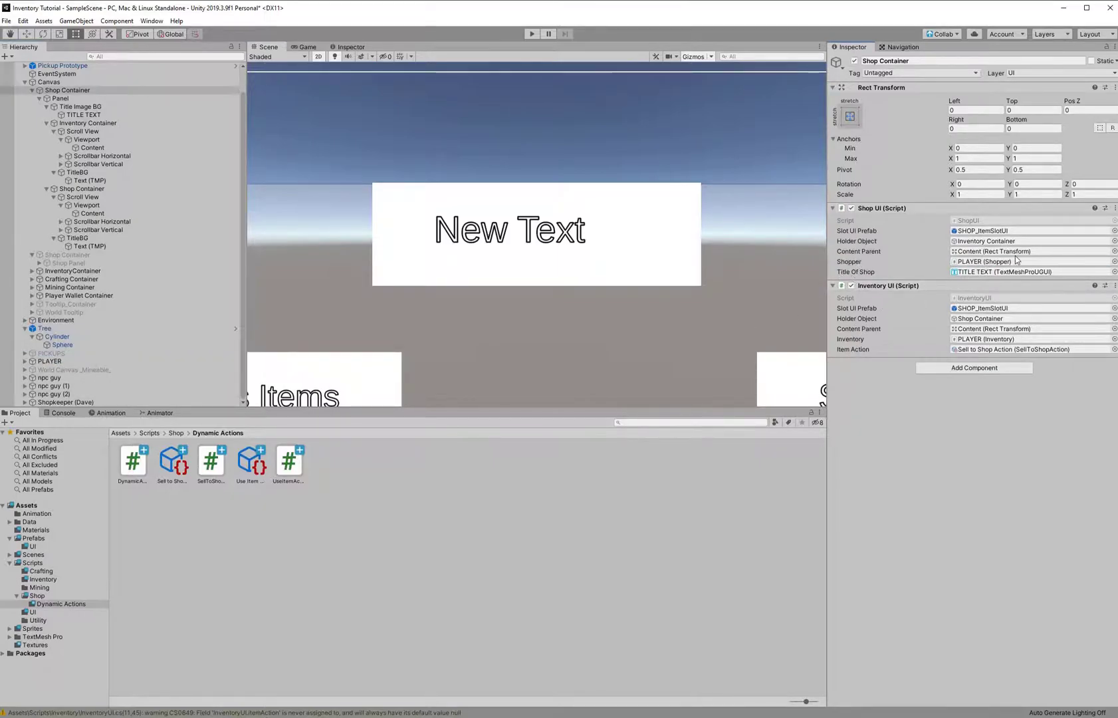
# Apply the top-stretch anchor preset to Title Image BG and pull its anchors in around the image, with minimum about X 0.331, Y 0.845.
pyautogui.scroll(-15, 554, 210)
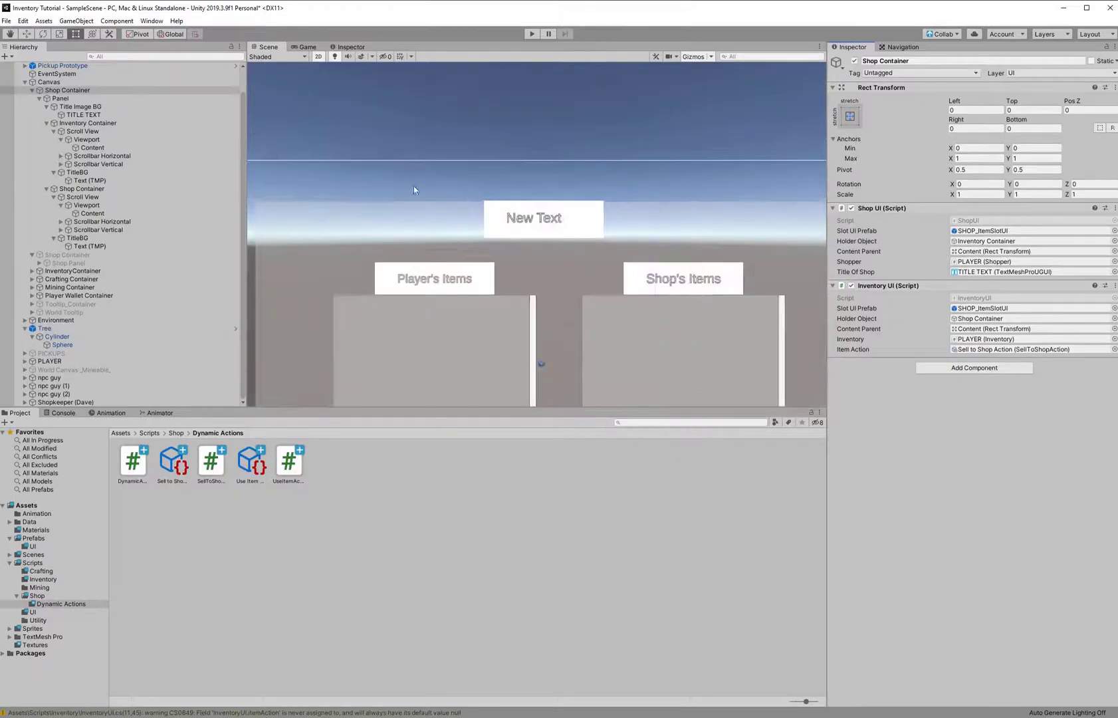
pyautogui.click(80, 107)
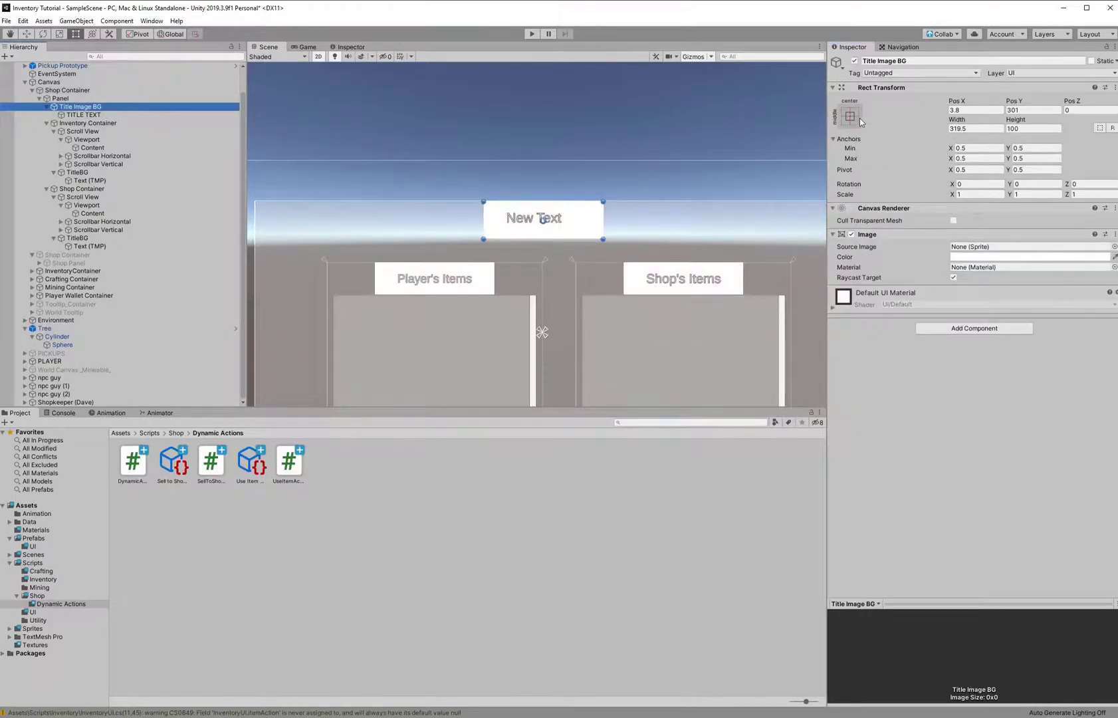
pyautogui.click(850, 117)
pyautogui.click(959, 270)
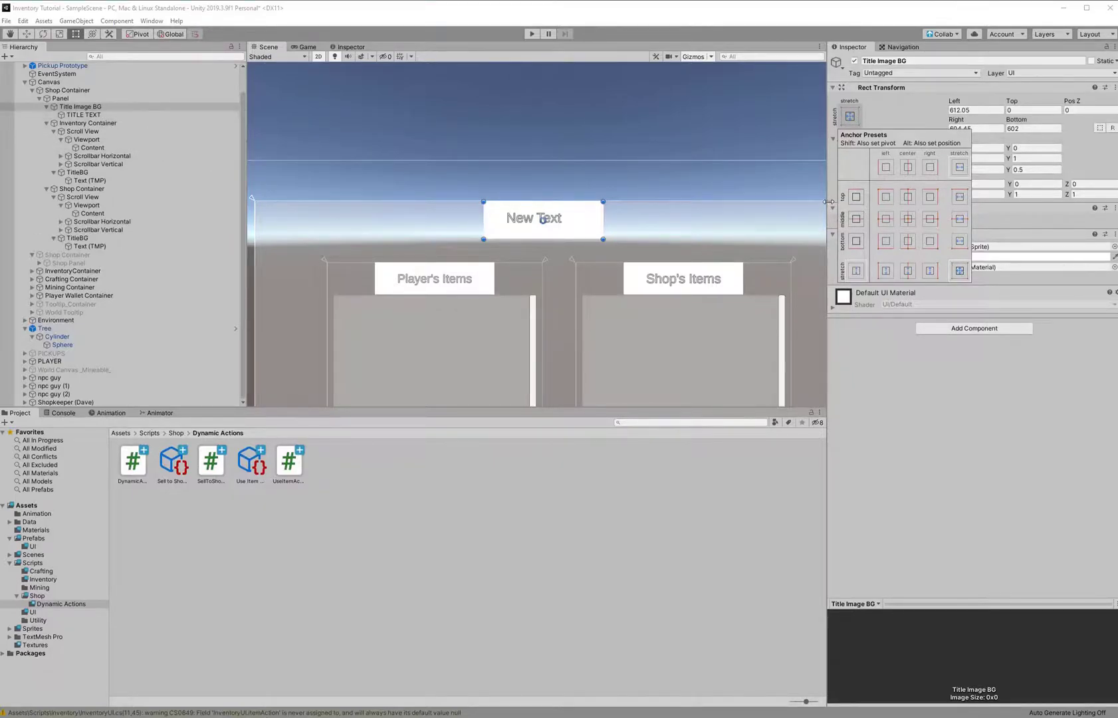
pyautogui.click(959, 197)
pyautogui.scroll(-2, 463, 241)
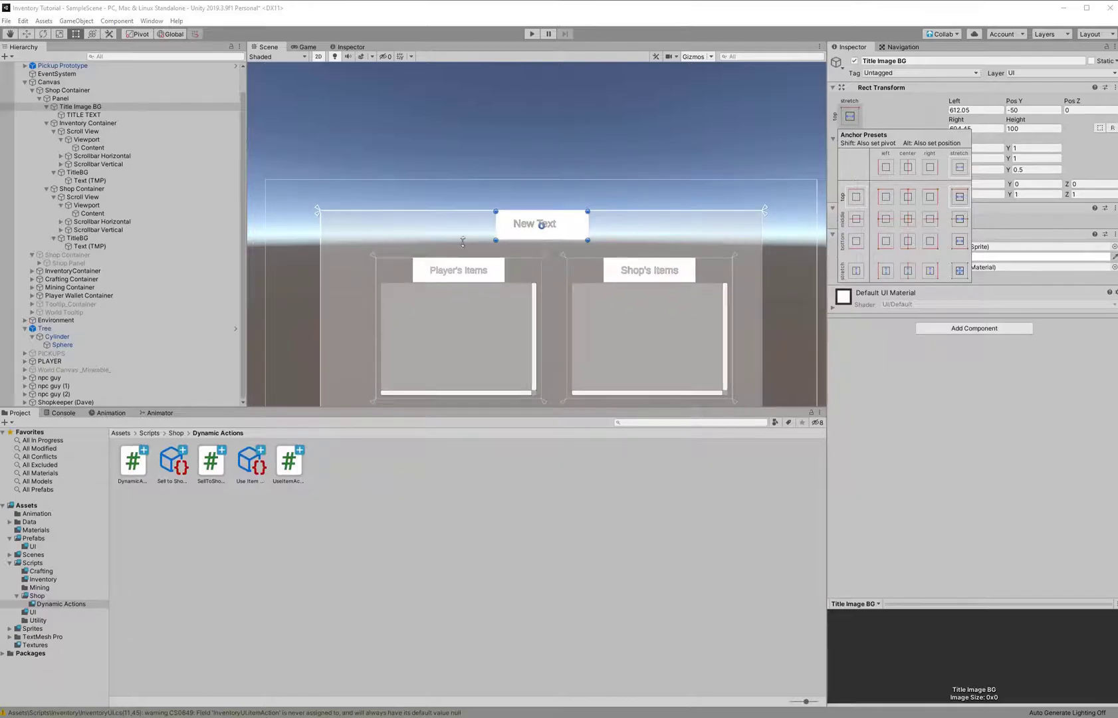
pyautogui.click(316, 214)
pyautogui.moveTo(315, 216); pyautogui.dragTo(463, 249)
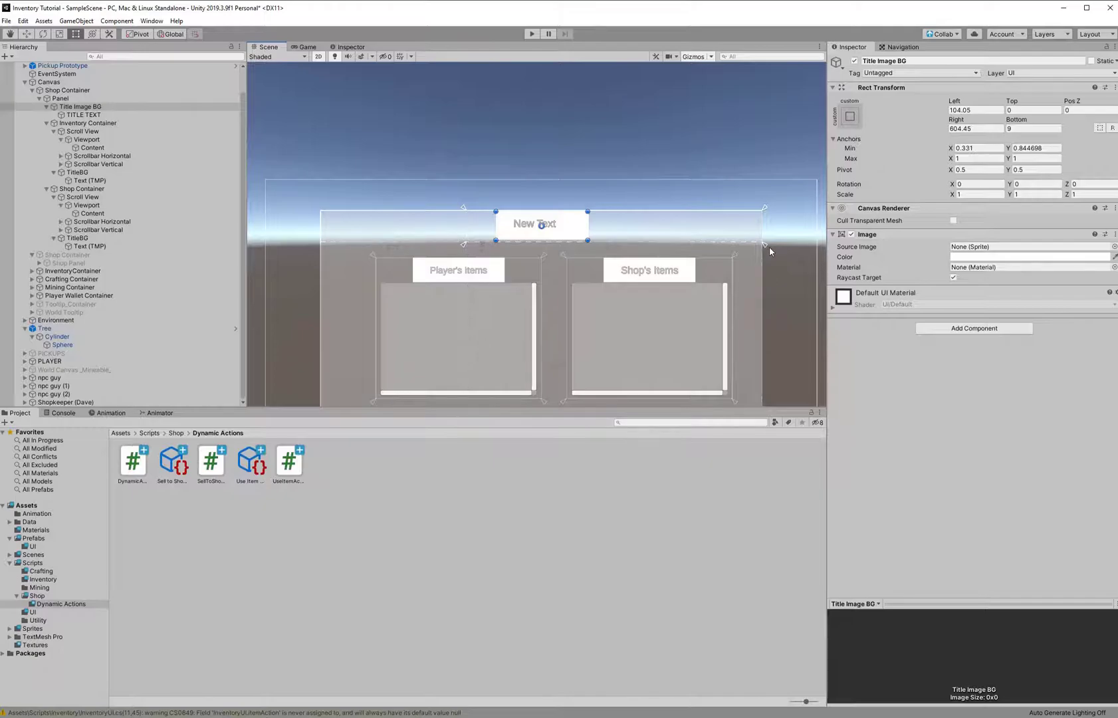
pyautogui.moveTo(764, 244); pyautogui.dragTo(611, 247)
# Stretch TITLE TEXT in both directions to fill Title Image BG, with Left, Right, Top and Bottom offsets of 0.
pyautogui.click(84, 115)
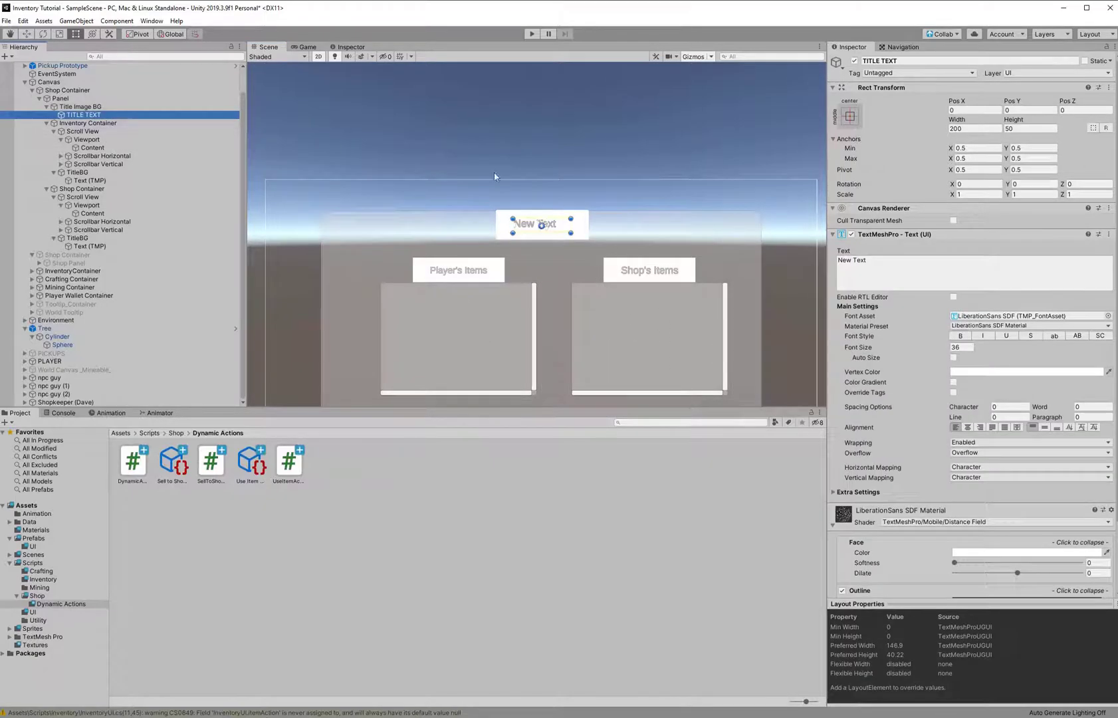
pyautogui.click(849, 116)
pyautogui.click(959, 269)
pyautogui.click(973, 111)
pyautogui.write('0')
pyautogui.click(988, 128)
pyautogui.write('0')
pyautogui.click(1028, 127)
pyautogui.write('0')
pyautogui.click(1016, 111)
pyautogui.write('0')
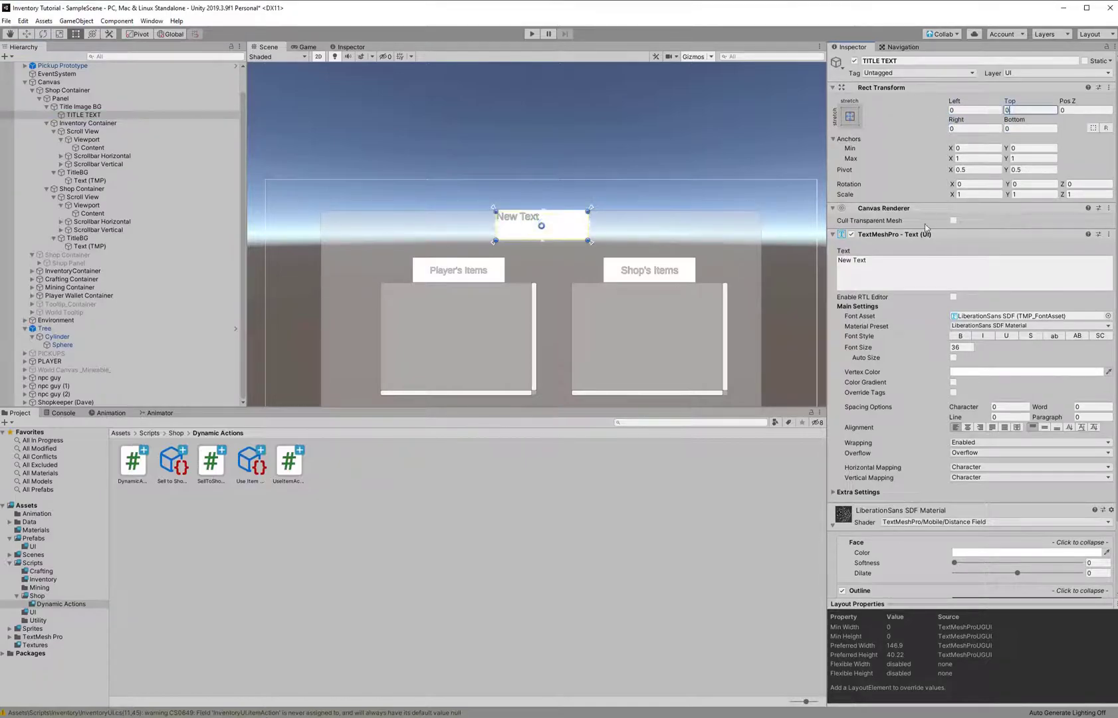
# Centre TITLE TEXT horizontally and vertically, and enable Auto Size with a maximum font size of 256.
pyautogui.click(967, 428)
pyautogui.click(1044, 427)
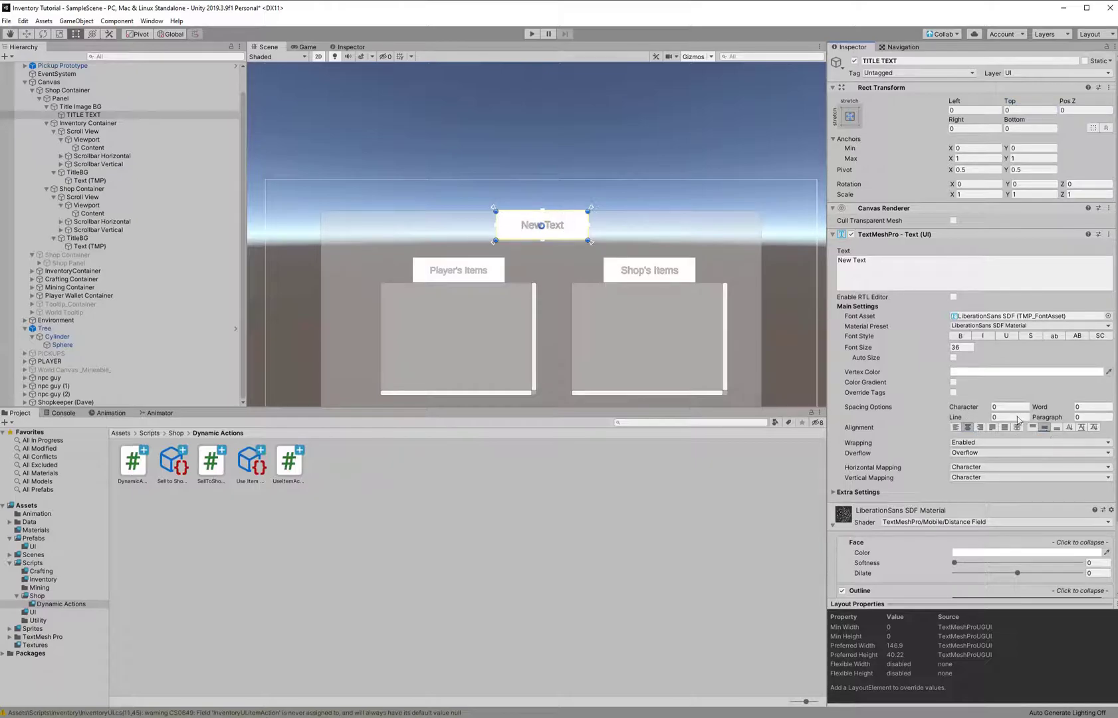
pyautogui.click(954, 357)
pyautogui.click(1016, 367)
pyautogui.write('256')
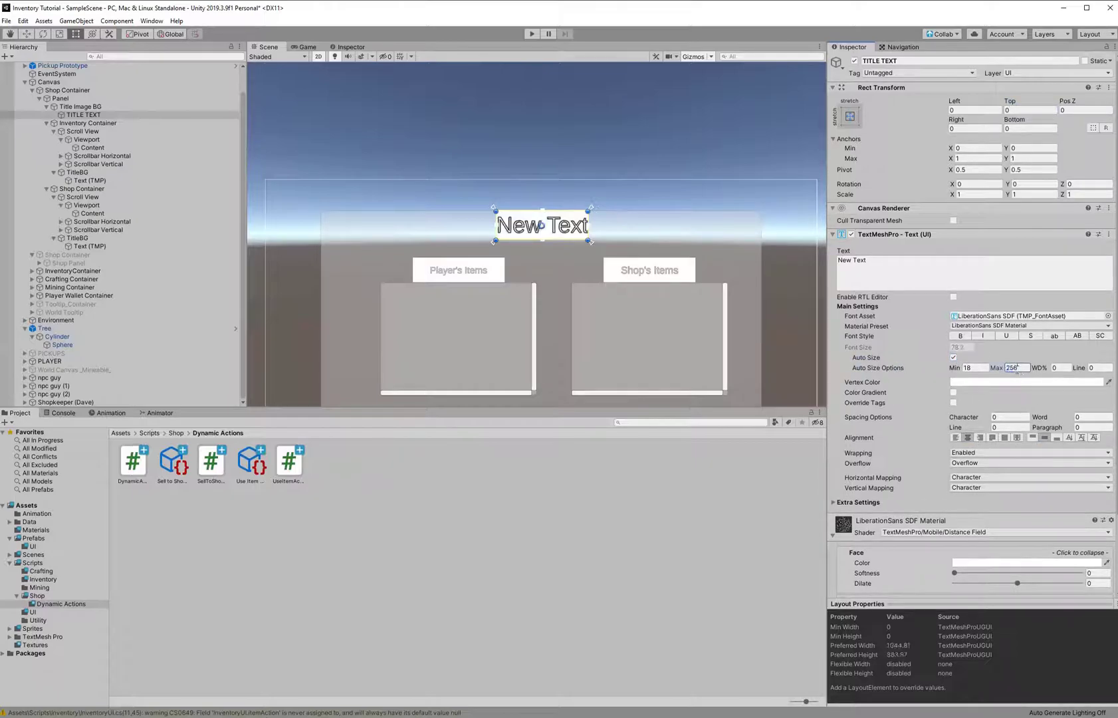
# Set the placeholder text of TITLE TEXT to "title goes here".
pyautogui.click(873, 287)
pyautogui.write('title goes')
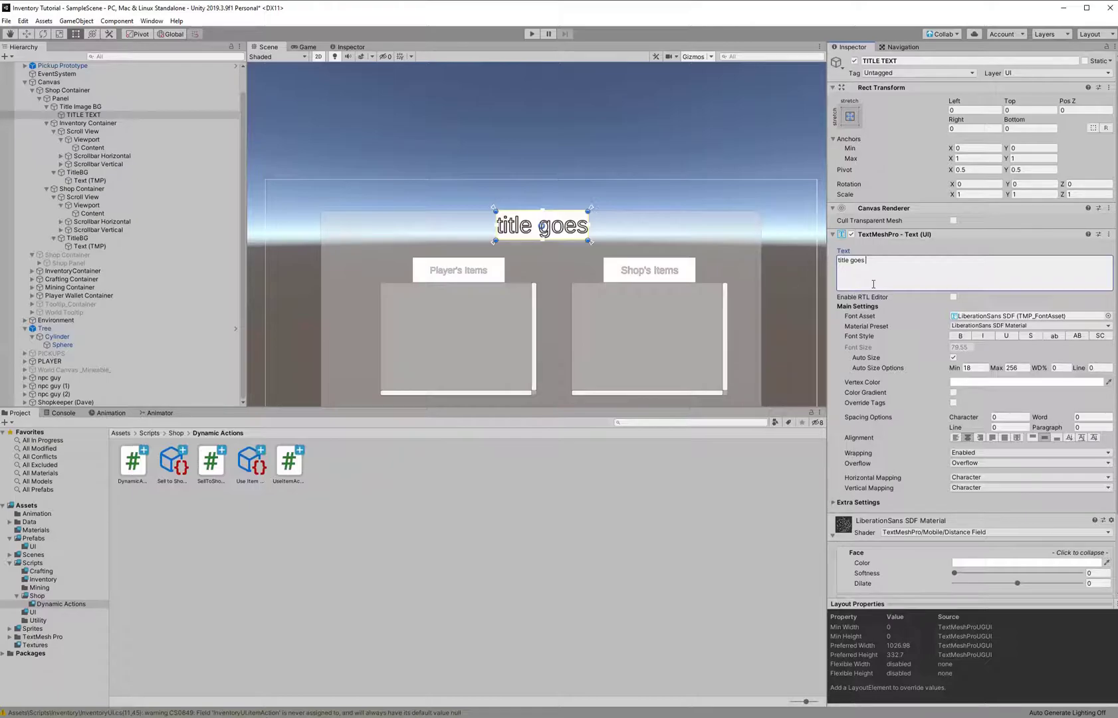
pyautogui.write('here')
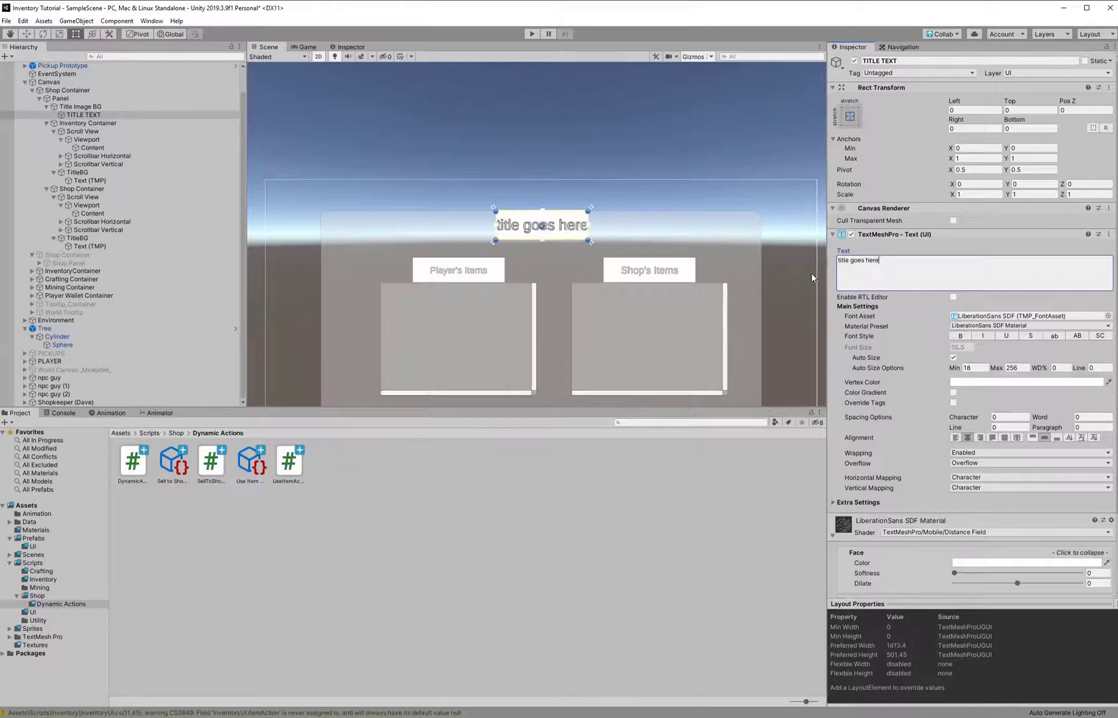
pyautogui.click(333, 525)
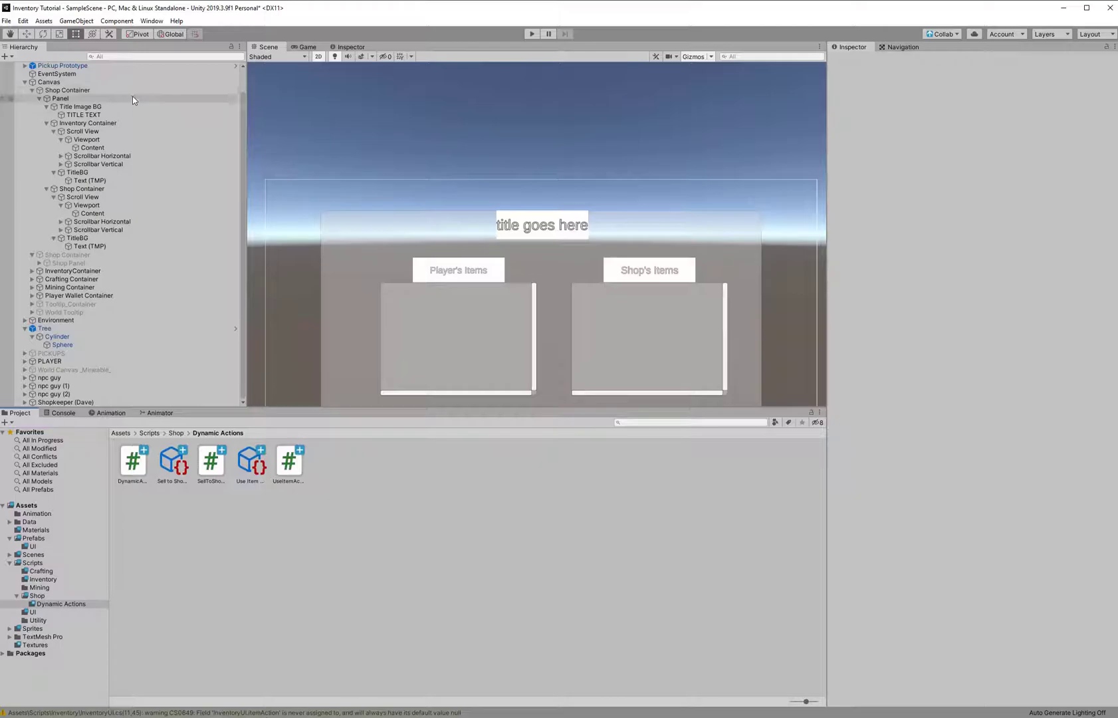
# Add a UI Image as a child of Panel and place it right of the shop title, about 372 wide and 100 high.
pyautogui.click(115, 93)
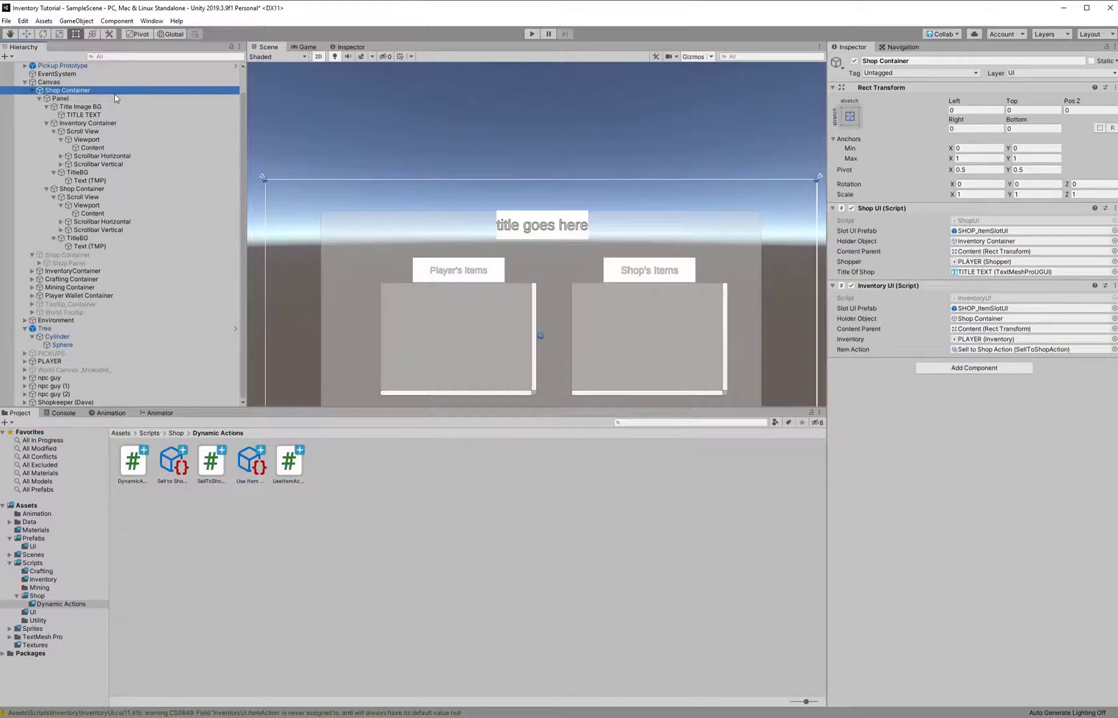
pyautogui.moveTo(585, 247); pyautogui.dragTo(555, 216, button='middle')
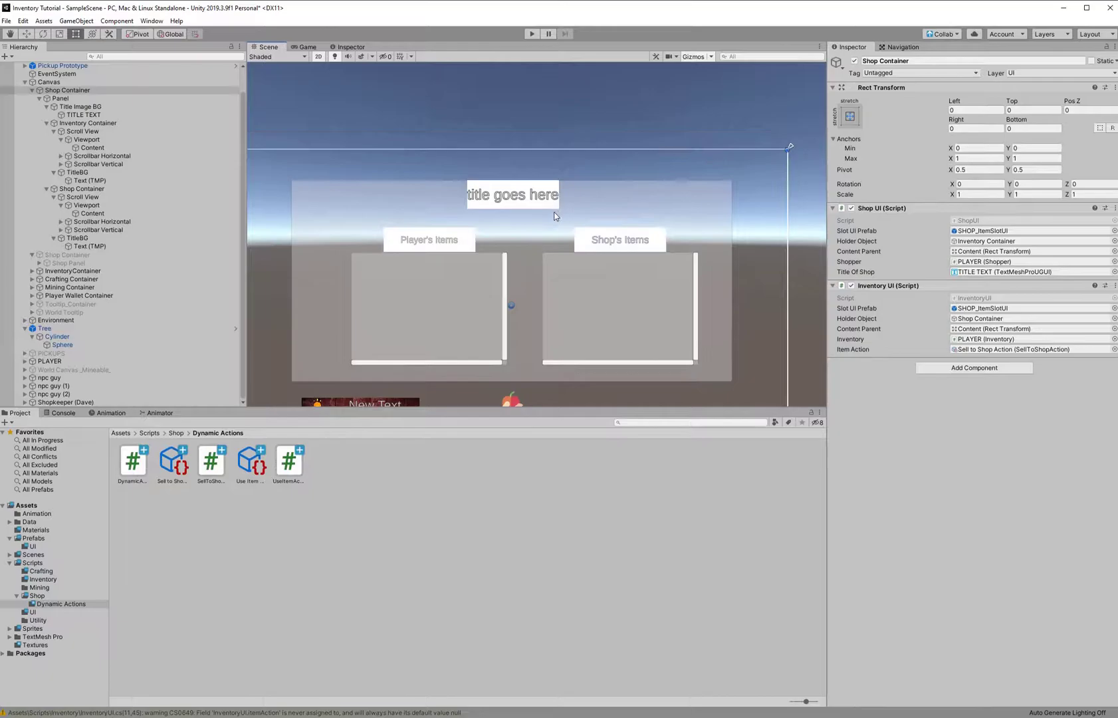
pyautogui.rightClick(118, 91)
pyautogui.click(75, 101)
pyautogui.click(76, 100)
pyautogui.rightClick(75, 100)
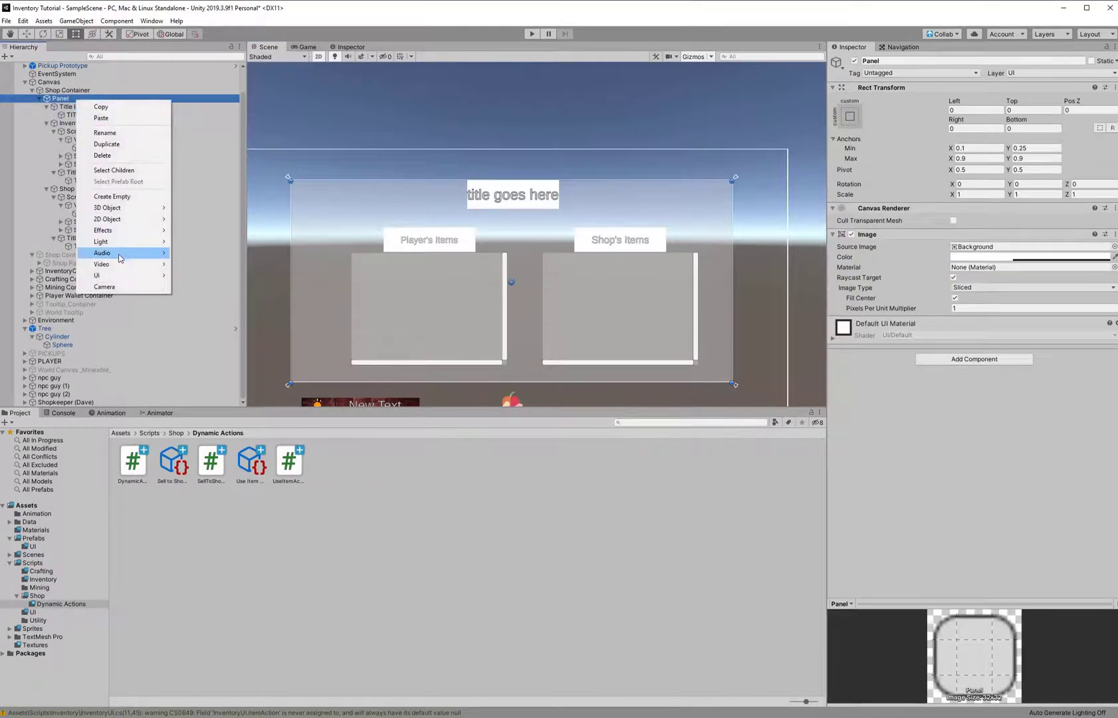
pyautogui.moveTo(119, 277)
pyautogui.click(192, 298)
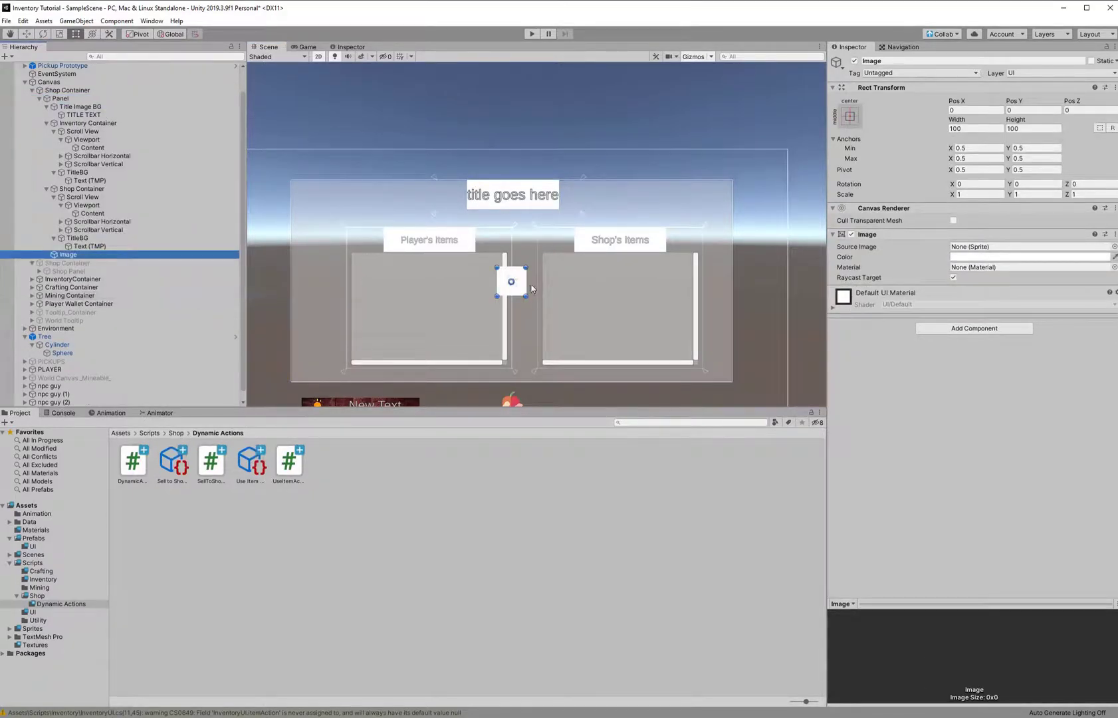
pyautogui.moveTo(521, 286); pyautogui.dragTo(689, 202)
pyautogui.moveTo(511, 283); pyautogui.dragTo(599, 187)
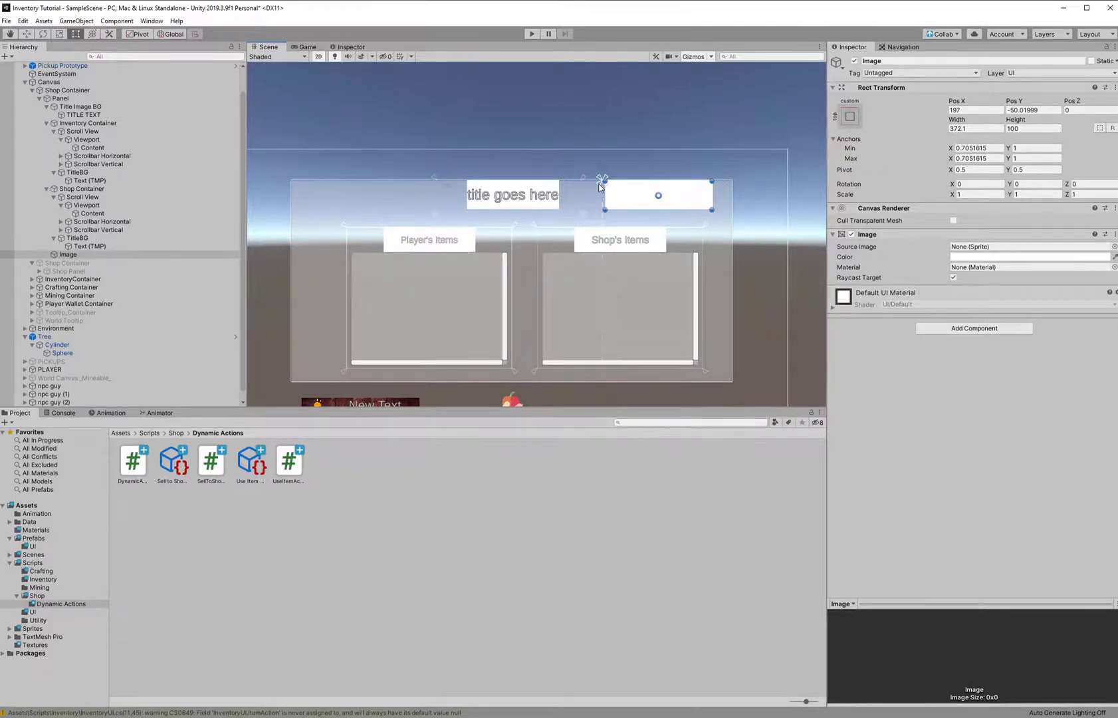
# Pull the new image's anchors around it, minimum about X 0.7, Y 0.85 and maximum 1, 1, and centre it between them horizontally.
pyautogui.scroll(5, 636, 185)
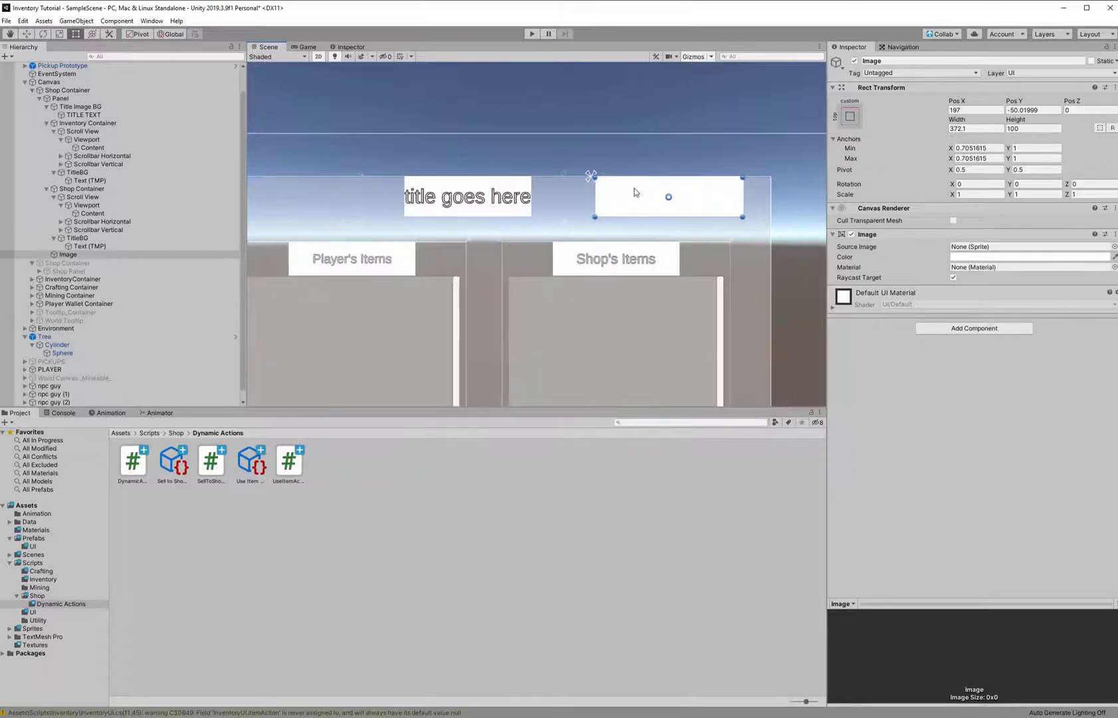
pyautogui.moveTo(556, 165); pyautogui.dragTo(712, 221)
pyautogui.moveTo(715, 216); pyautogui.dragTo(568, 284, button='middle')
pyautogui.moveTo(572, 287); pyautogui.dragTo(750, 314)
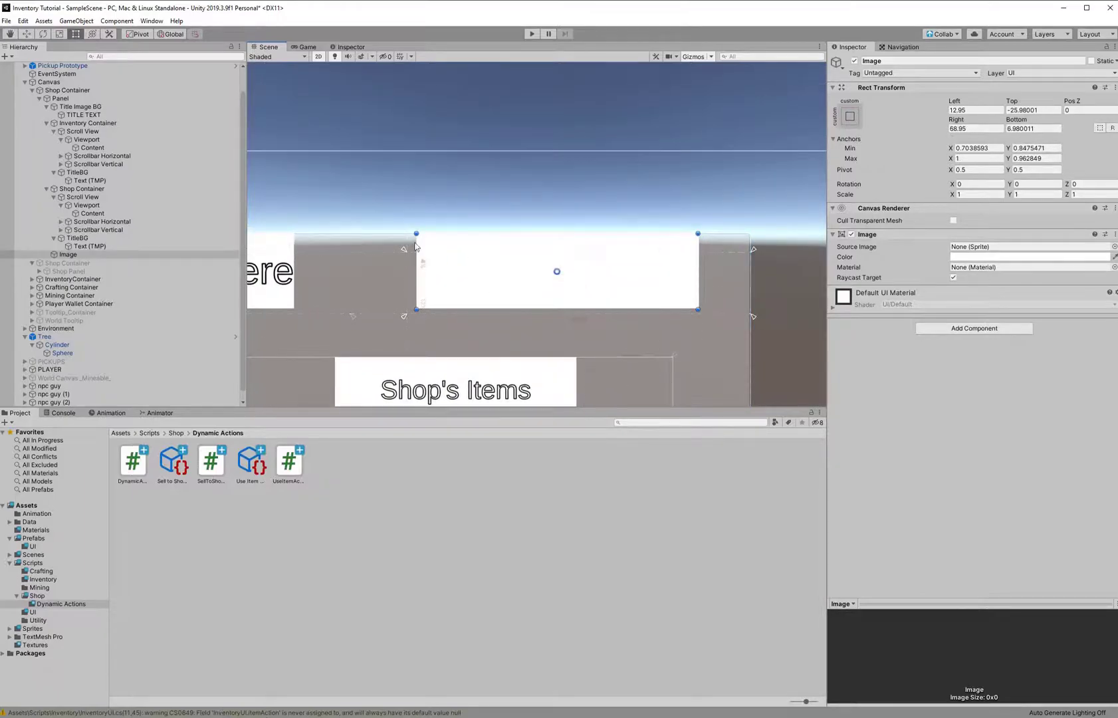
pyautogui.moveTo(403, 250); pyautogui.dragTo(401, 229)
pyautogui.moveTo(486, 266); pyautogui.dragTo(505, 267)
# Add a UI Image as a child of the new image and move it against the parent's left edge.
pyautogui.click(73, 260)
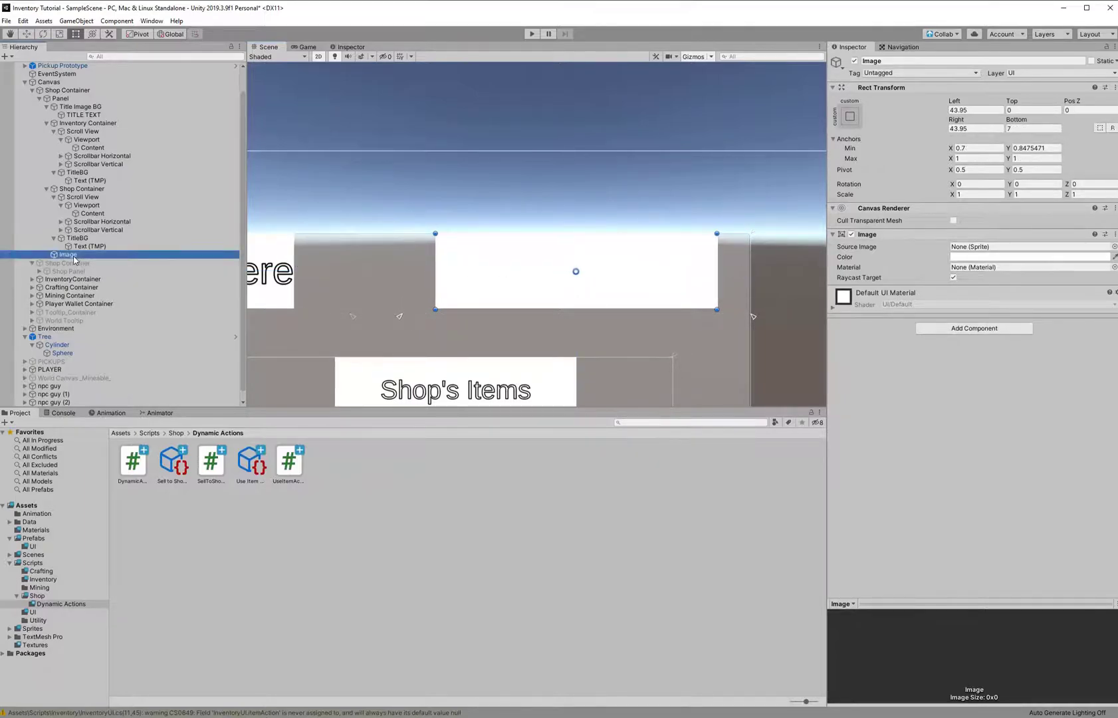
pyautogui.rightClick(75, 261)
pyautogui.moveTo(120, 433)
pyautogui.click(213, 457)
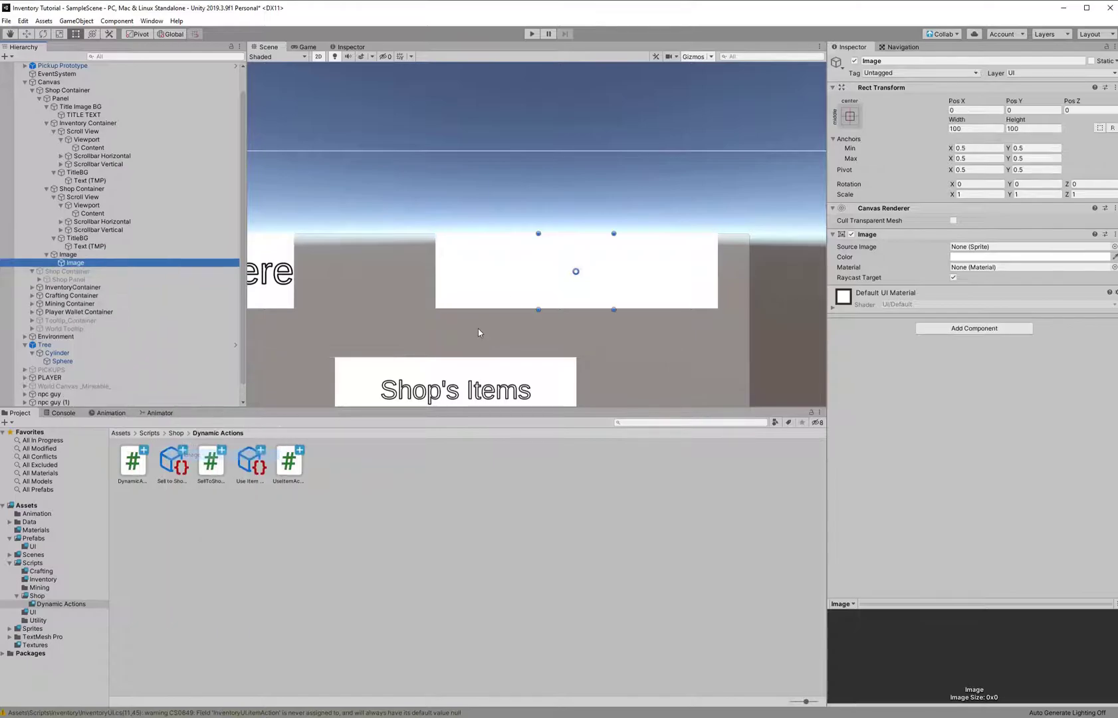
pyautogui.moveTo(556, 287); pyautogui.dragTo(456, 291)
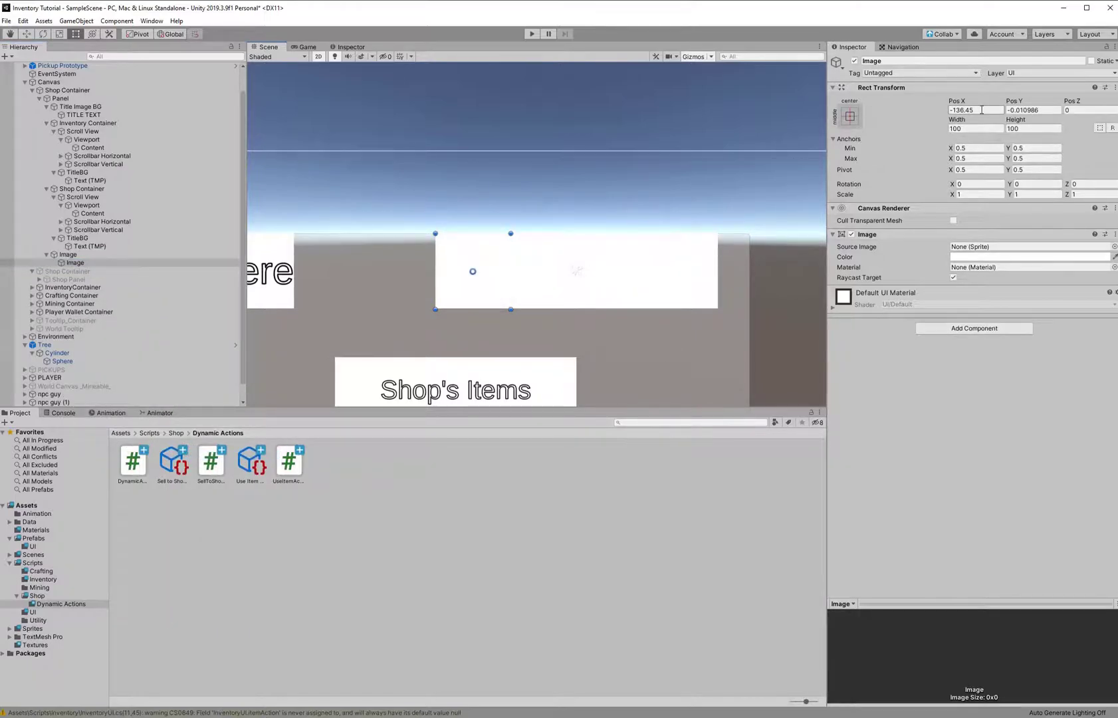
# Set the child image's anchors to minimum X 0, Y 0 and maximum X 0.26, Y 1.
pyautogui.click(971, 147)
pyautogui.write('0')
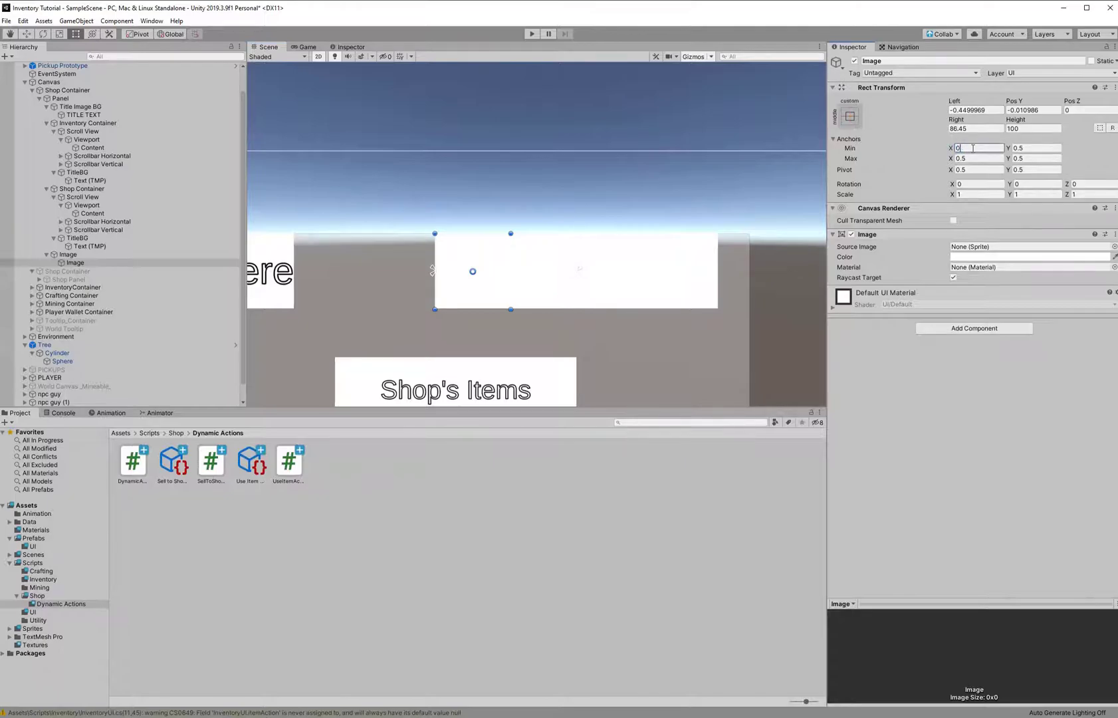
pyautogui.press('Tab')
pyautogui.write('0')
pyautogui.press('Tab')
pyautogui.write('.2')
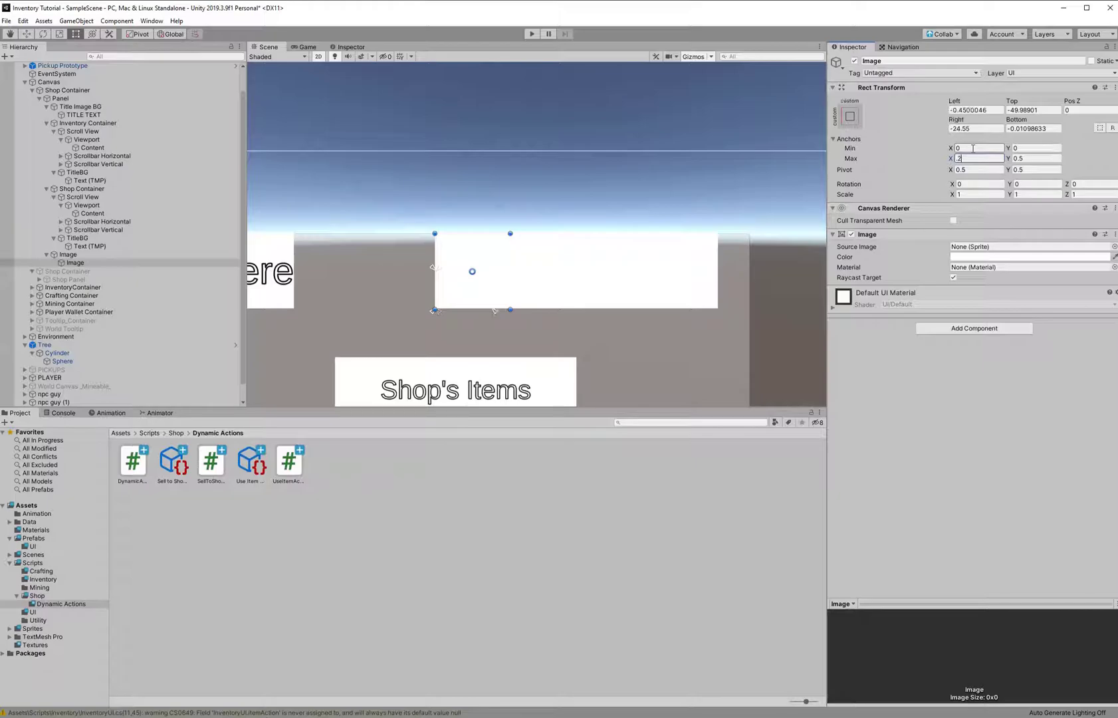
pyautogui.write('445')
pyautogui.press('Tab')
pyautogui.write('1')
# Set the child image's Left, Top, Right and Bottom offsets to 0.
pyautogui.click(974, 129)
pyautogui.write('998')
pyautogui.click(978, 109)
pyautogui.write('0')
pyautogui.click(1036, 110)
pyautogui.click(1026, 129)
pyautogui.write('0')
pyautogui.click(964, 129)
pyautogui.write('0')
pyautogui.click(1030, 109)
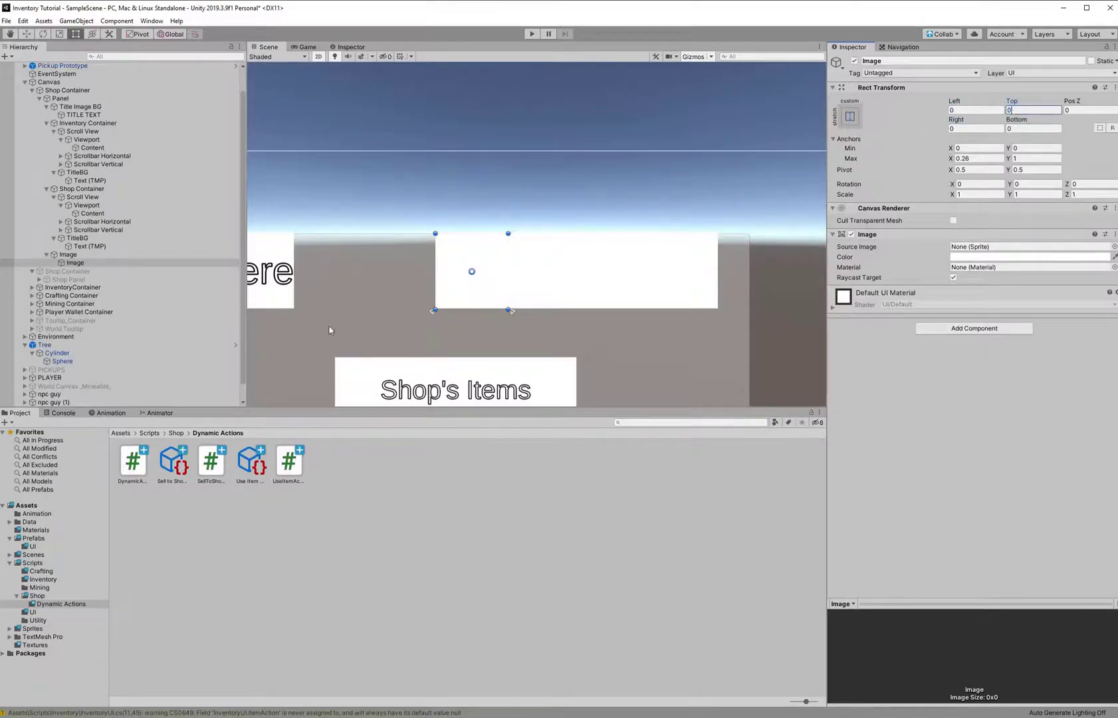
# Rename the new parent image as WalletBG and its child image as MoneyIcon.
pyautogui.click(82, 256)
pyautogui.click(82, 256)
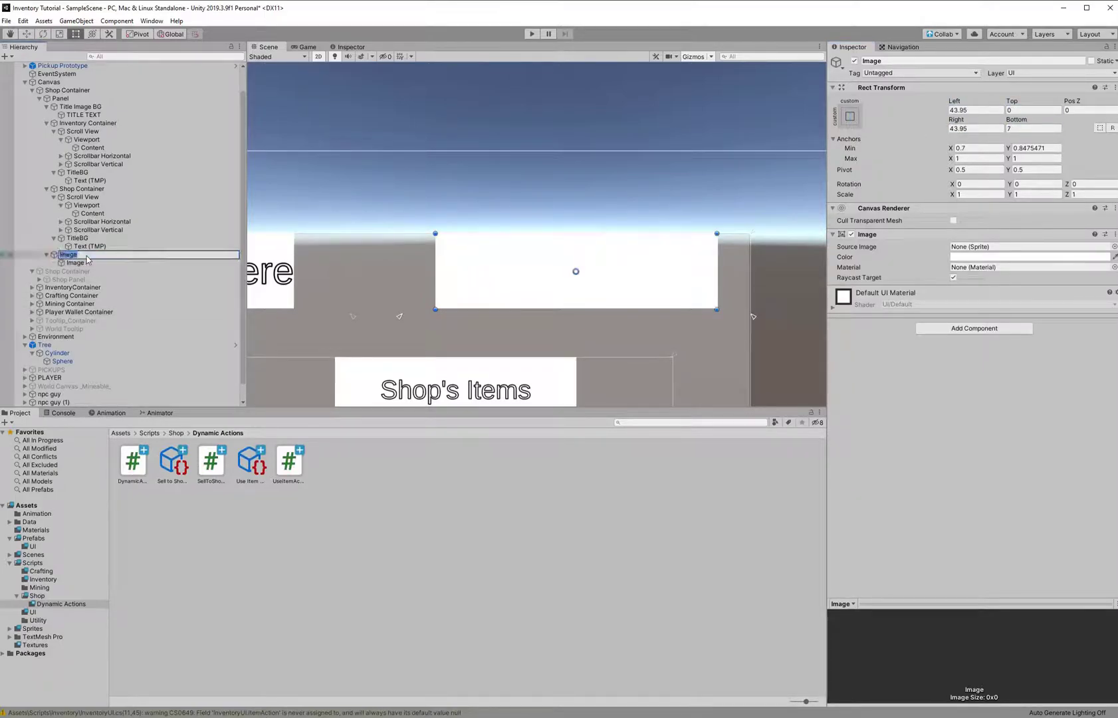
pyautogui.write('WalletBG')
pyautogui.press('Return')
pyautogui.click(118, 263)
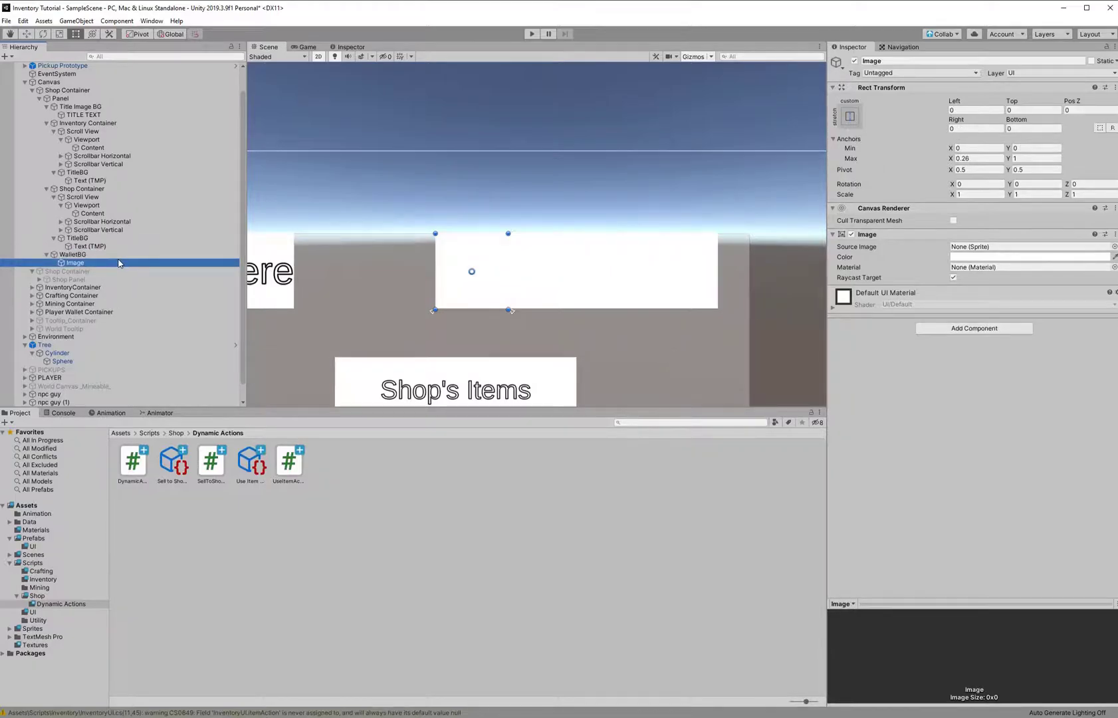
pyautogui.click(118, 262)
pyautogui.write('MoneyIcon')
pyautogui.press('Return')
# Add a TextMeshPro text to WalletBG and fit its anchors to the upper area beside MoneyIcon, with minimum about X 0.26, Y 0.57.
pyautogui.click(103, 256)
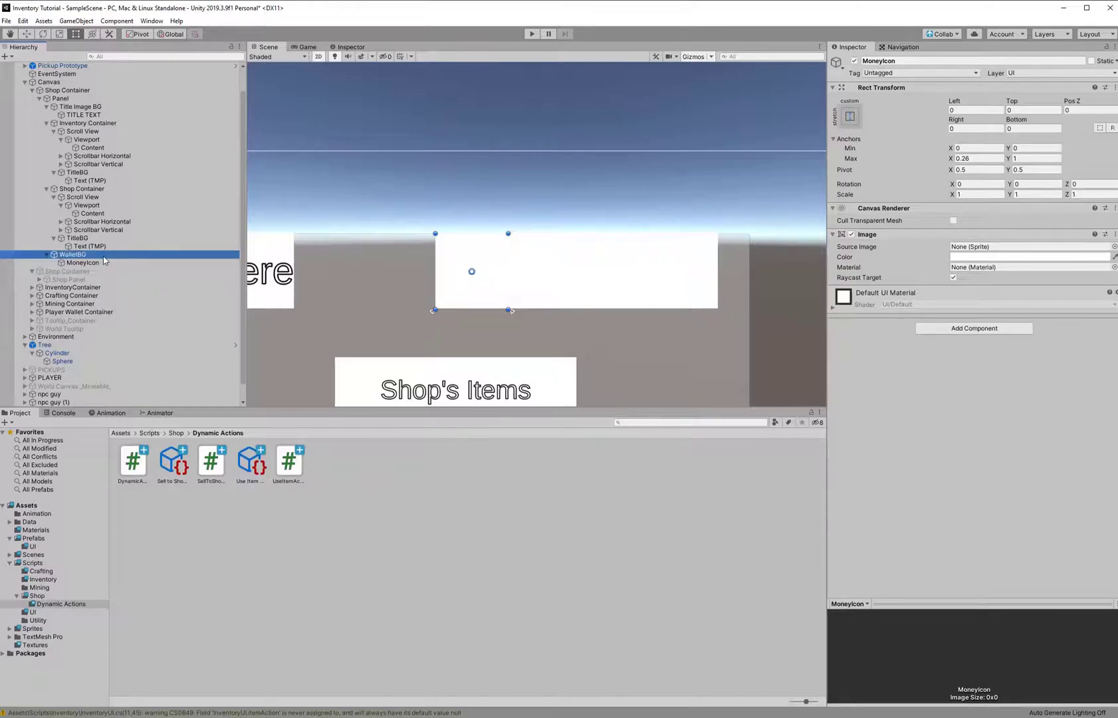
pyautogui.rightClick(104, 260)
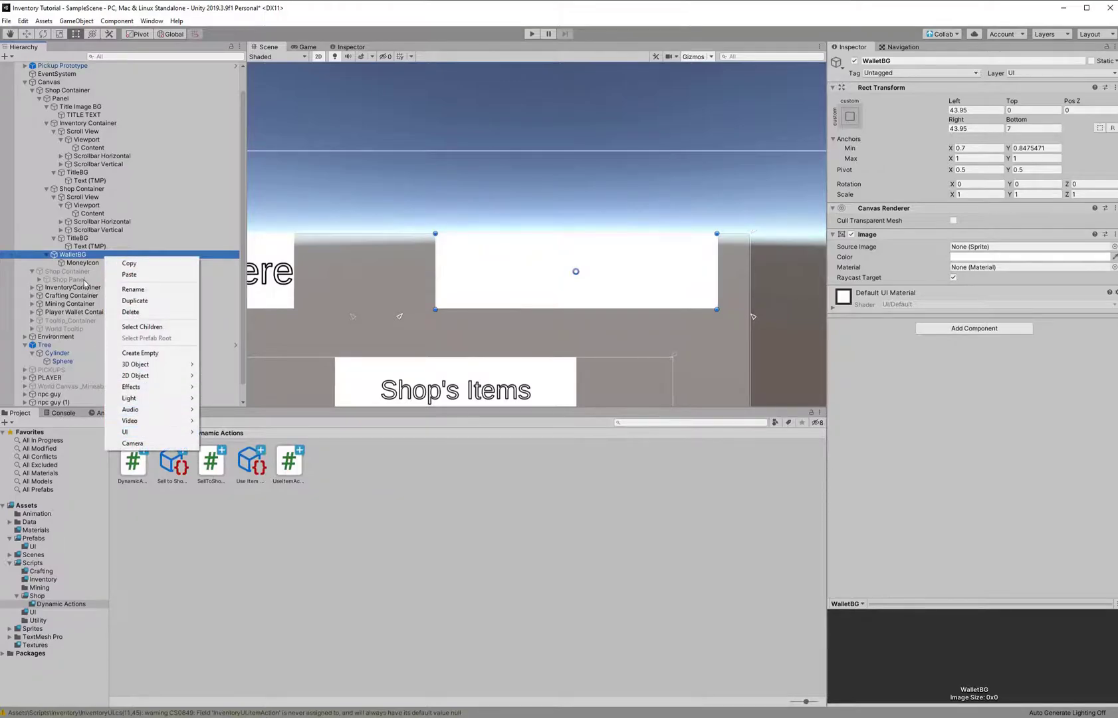
pyautogui.moveTo(150, 432)
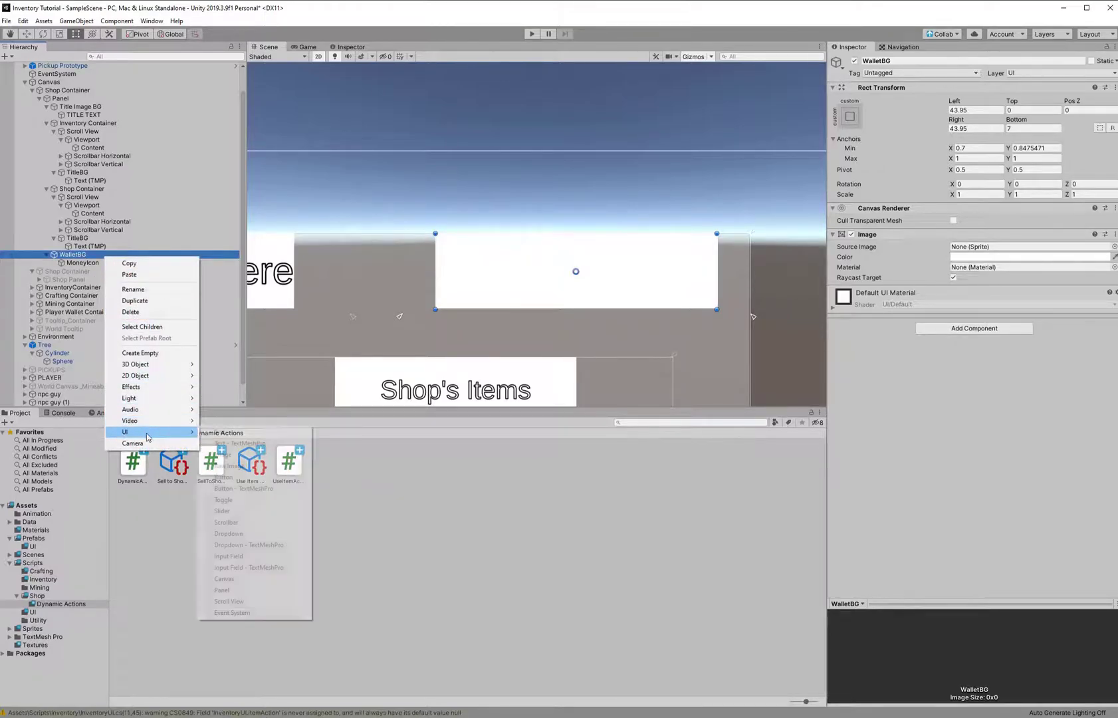
pyautogui.click(256, 443)
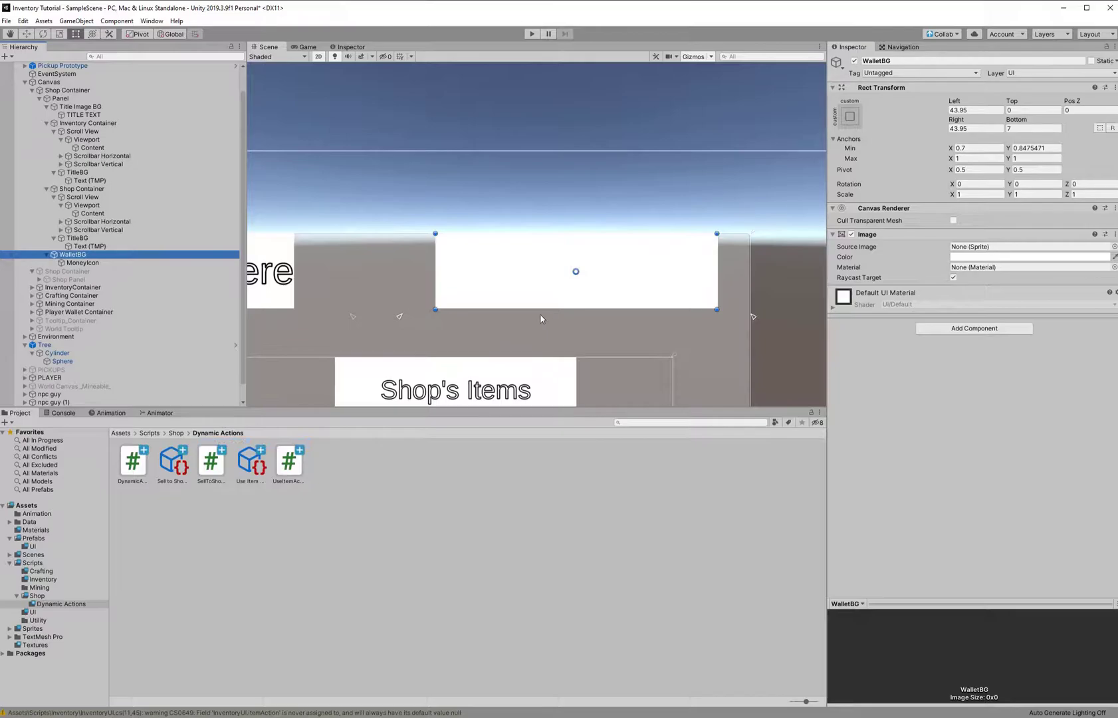
pyautogui.moveTo(576, 276); pyautogui.dragTo(674, 260)
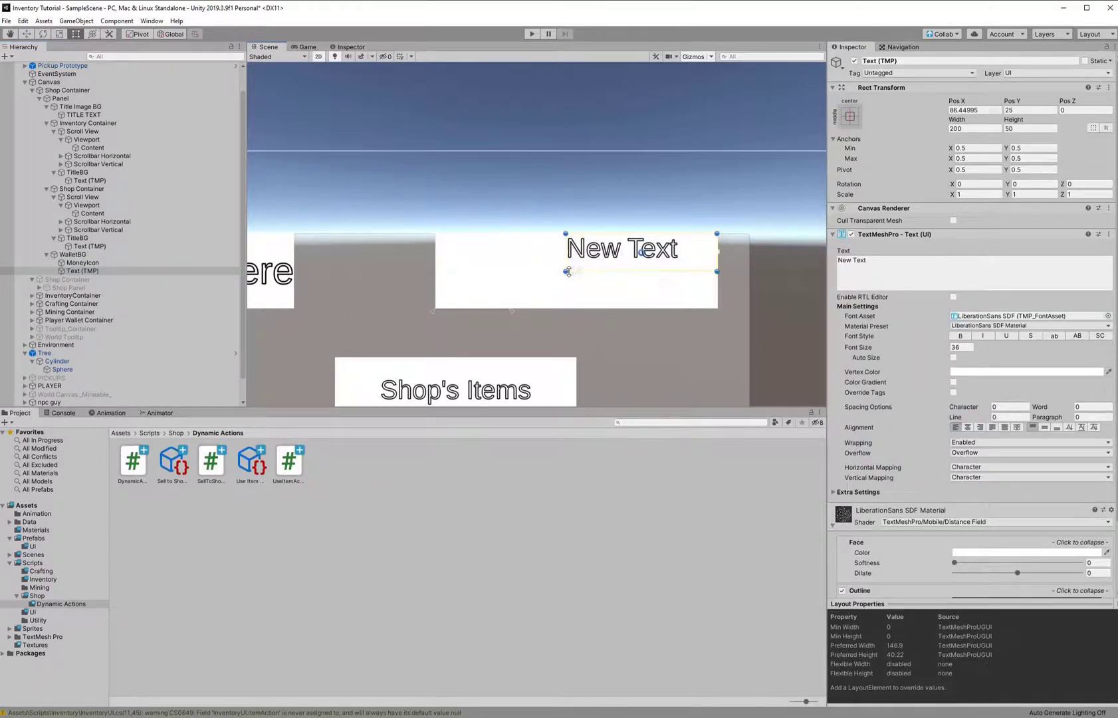
pyautogui.moveTo(565, 271); pyautogui.dragTo(509, 226)
pyautogui.moveTo(580, 275); pyautogui.dragTo(717, 267)
# Set the new wallet text's Left, Top and Right offsets to 0.
pyautogui.click(984, 110)
pyautogui.write('0')
pyautogui.click(981, 128)
pyautogui.write('0')
pyautogui.moveTo(1006, 128); pyautogui.dragTo(1021, 128)
pyautogui.write('0')
pyautogui.click(1022, 110)
pyautogui.write('0')
pyautogui.click(974, 110)
pyautogui.write('0')
pyautogui.click(973, 128)
pyautogui.write('0')
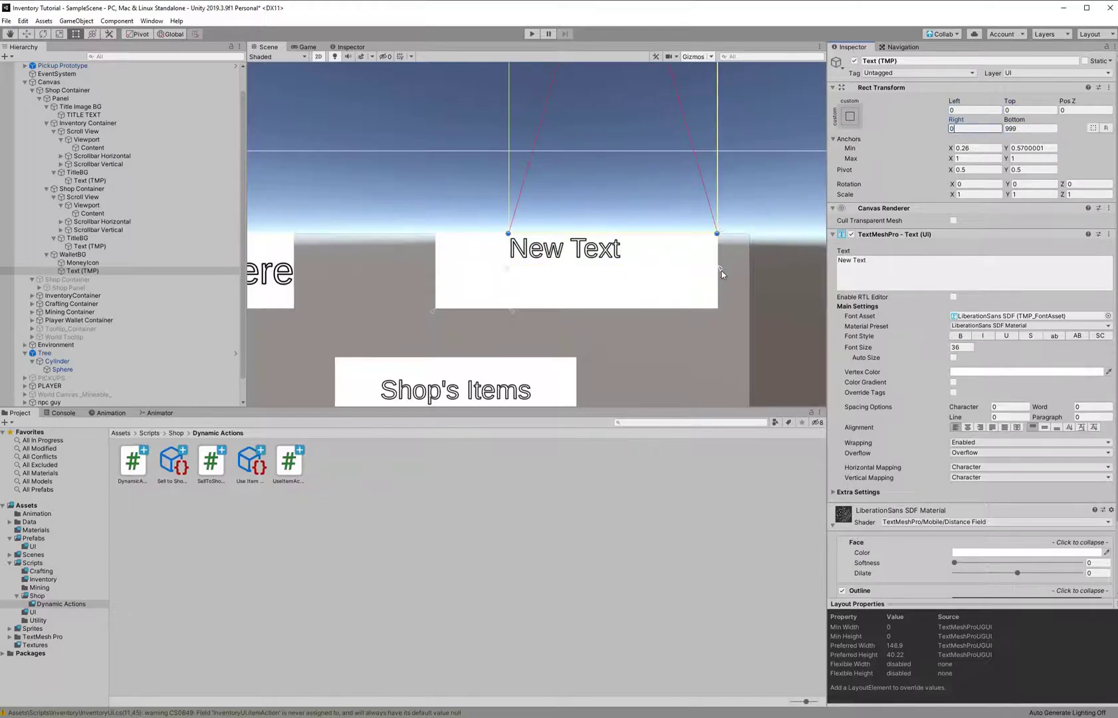
# Adjust the wallet text's minimum Y anchor to 0.58 and set its Bottom offset to 0.
pyautogui.scroll(-5, 723, 275)
pyautogui.scroll(4, 698, 176)
pyautogui.click(1044, 148)
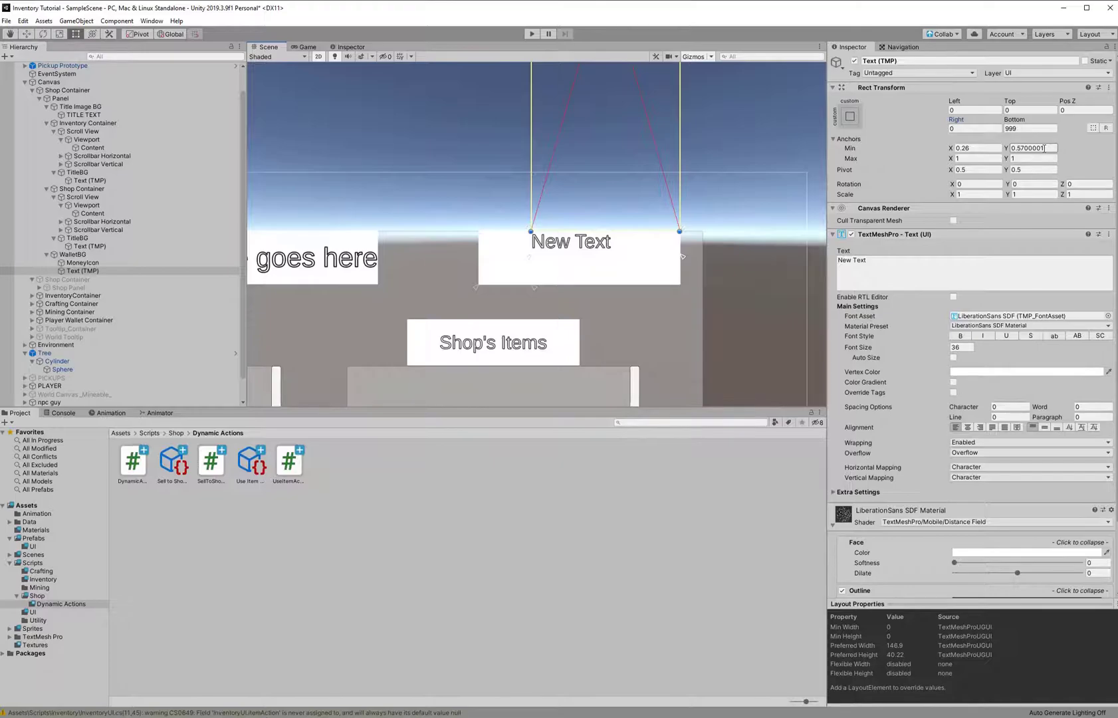
pyautogui.click(119, 263)
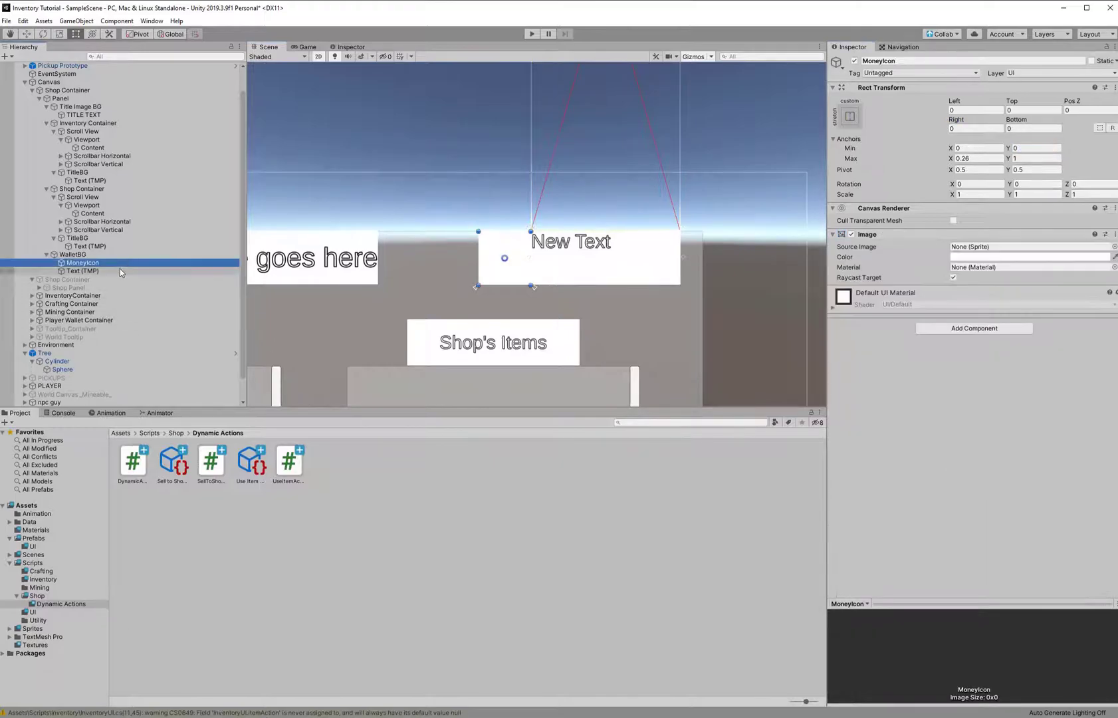
pyautogui.click(118, 271)
pyautogui.scroll(2, 610, 245)
pyautogui.moveTo(706, 261)
pyautogui.mouseDown()
pyautogui.moveTo(709, 230)
pyautogui.moveTo(718, 260)
pyautogui.mouseUp()
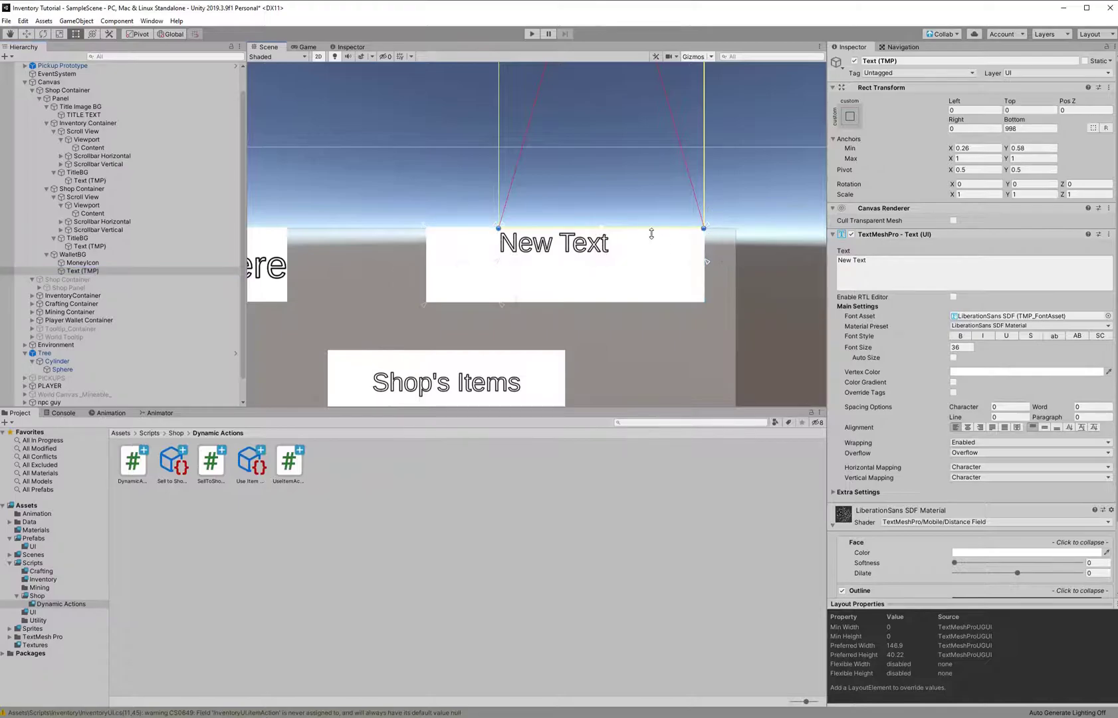
pyautogui.click(1026, 128)
pyautogui.write('0')
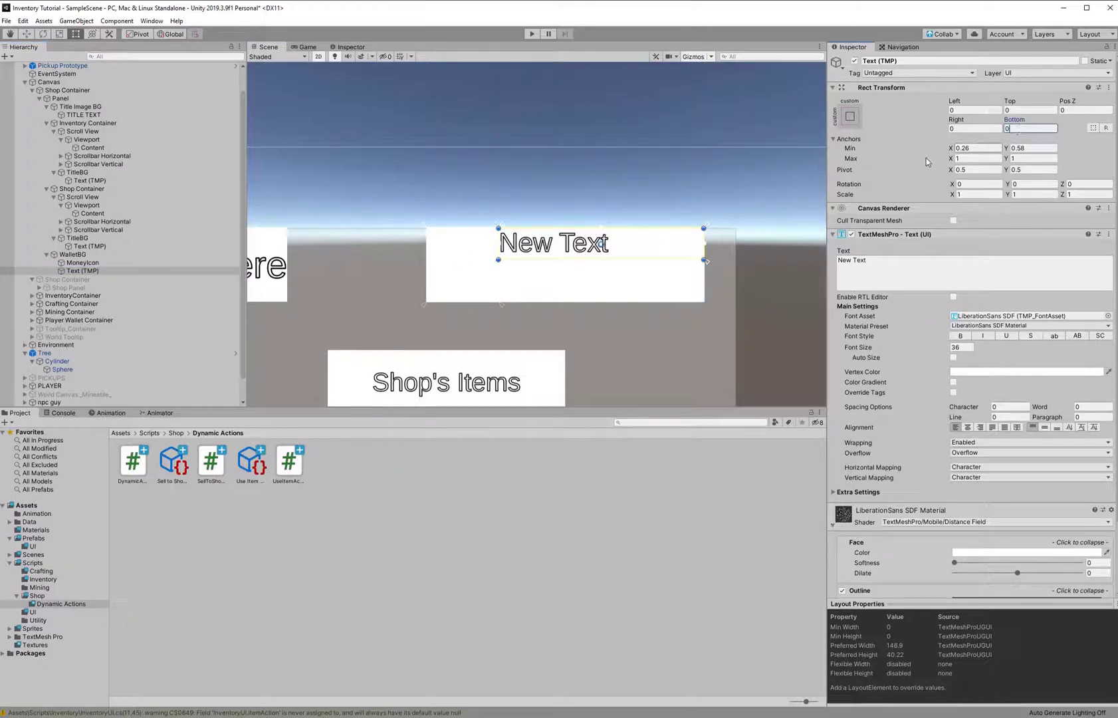
# Duplicate the wallet text into the lower part of WalletBG, with anchors from X 0.26, Y 0 to X 1, Y 0.58.
pyautogui.click(116, 271)
pyautogui.hotkey('ctrl', 'd')
pyautogui.moveTo(636, 245); pyautogui.dragTo(658, 256)
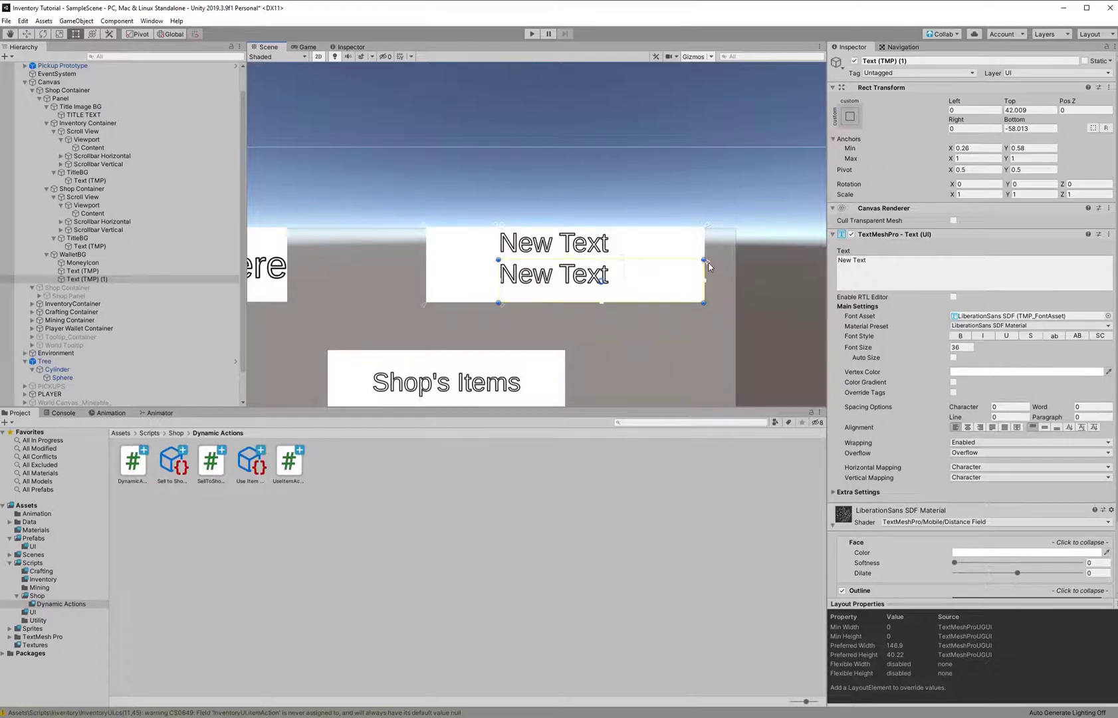
pyautogui.moveTo(707, 266); pyautogui.dragTo(706, 304)
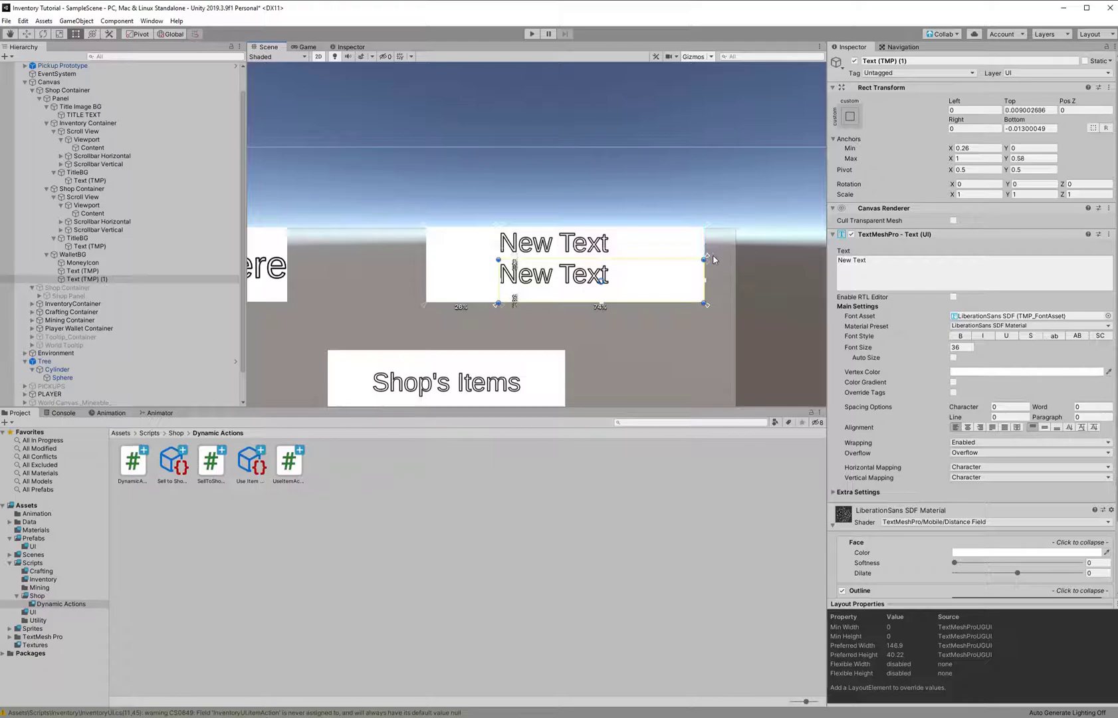
# Rename the upper wallet text as Title Text (TMP) and the lower one as Money Text (TMP) (1).
pyautogui.click(123, 272)
pyautogui.click(125, 271)
pyautogui.press('Home')
pyautogui.write('Title')
pyautogui.click(159, 280)
pyautogui.click(159, 281)
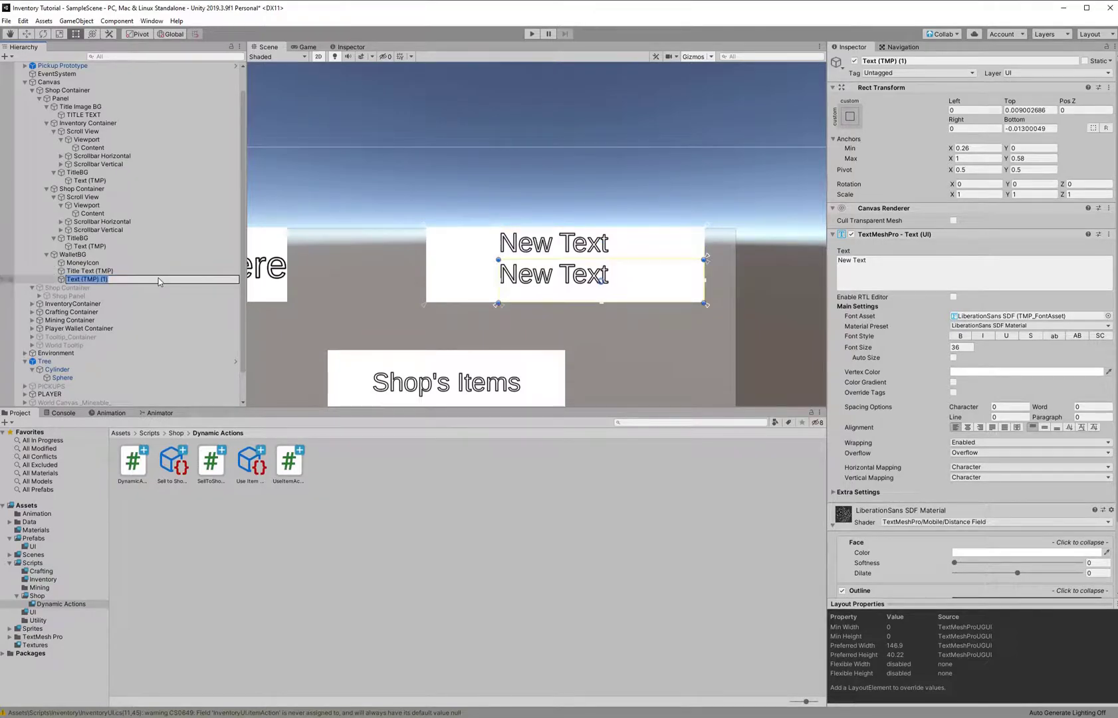
pyautogui.press('Home')
pyautogui.write('Money')
pyautogui.press('Return')
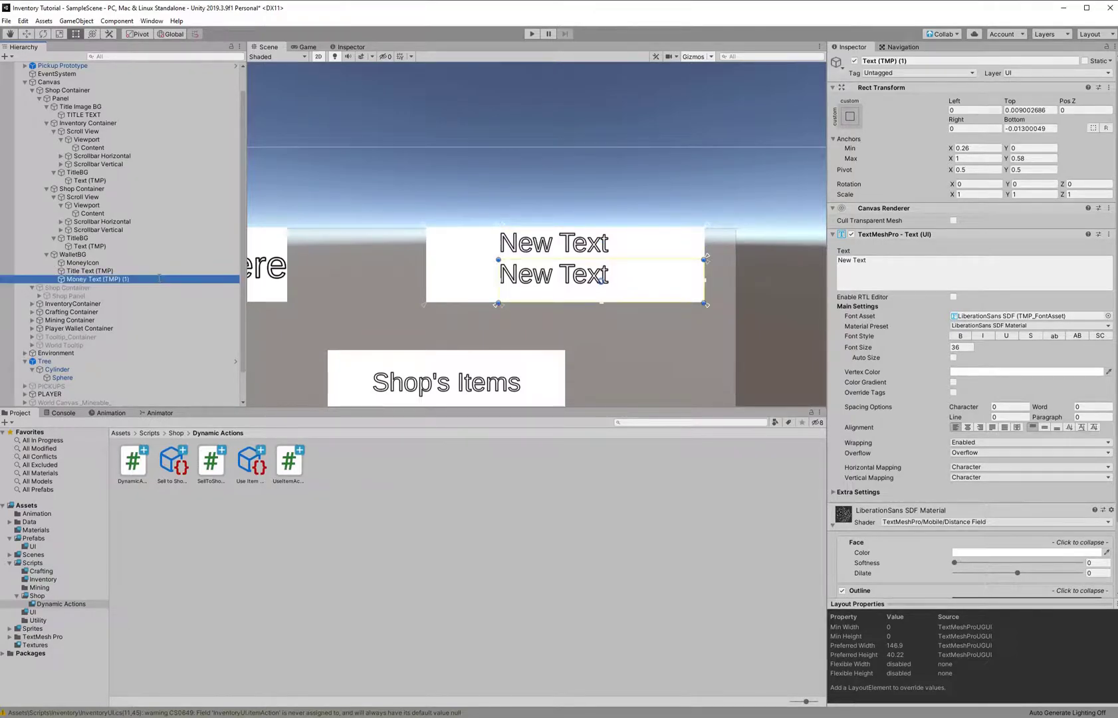
# Center the text of both wallet labels, Title Text (TMP) and Money Text (TMP) (1), horizontally and vertically.
pyautogui.click(968, 427)
pyautogui.click(1044, 427)
pyautogui.click(86, 271)
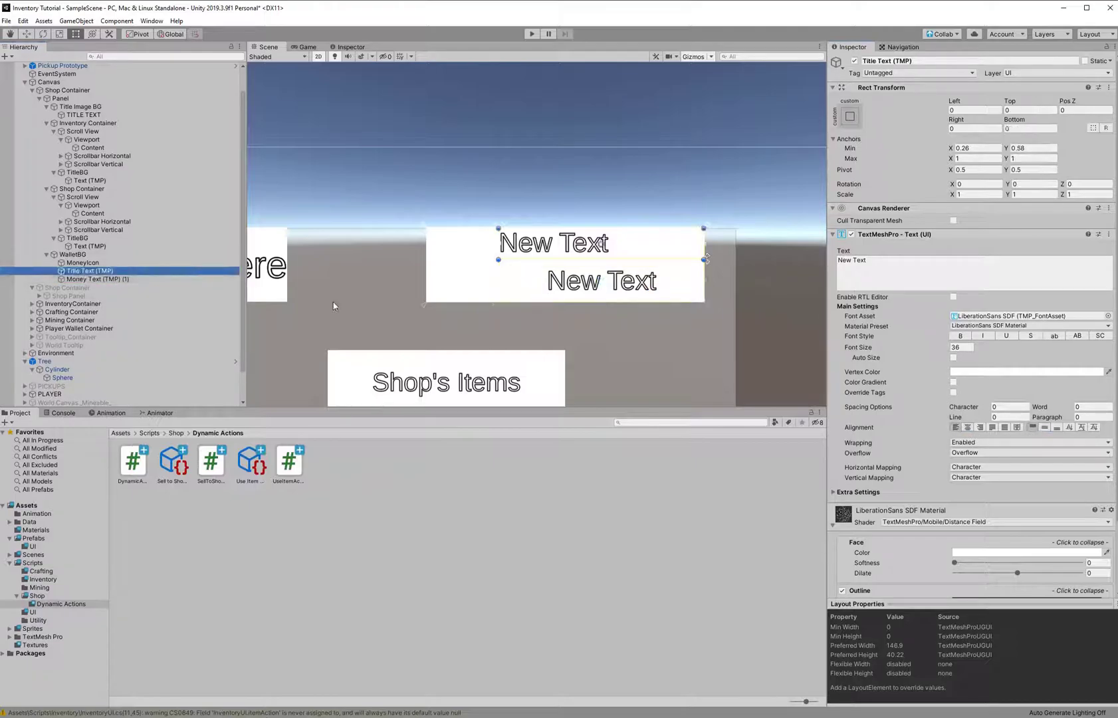
pyautogui.click(967, 427)
pyautogui.click(1045, 428)
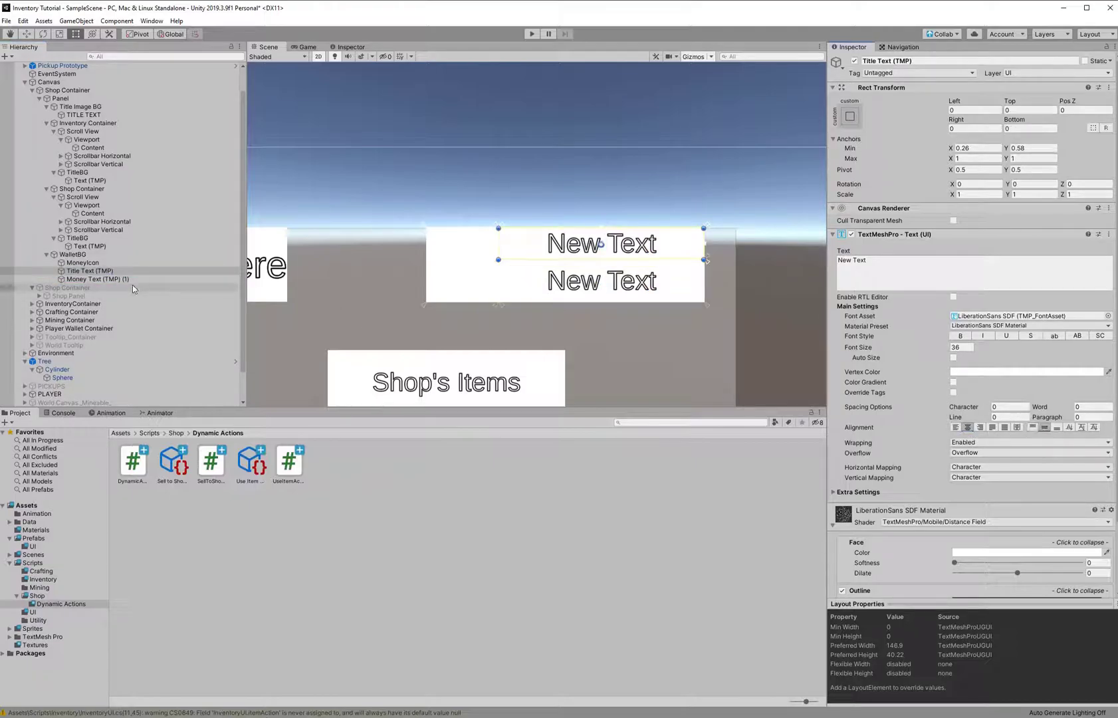
# Enable Auto Size on both wallet texts together and raise their maximum font size to 151.11.
pyautogui.keyDown('shift'); pyautogui.click(107, 280); pyautogui.keyUp('shift')
pyautogui.click(953, 358)
pyautogui.moveTo(996, 370); pyautogui.dragTo(1049, 373)
pyautogui.moveTo(1113, 385); pyautogui.dragTo(730, 462)
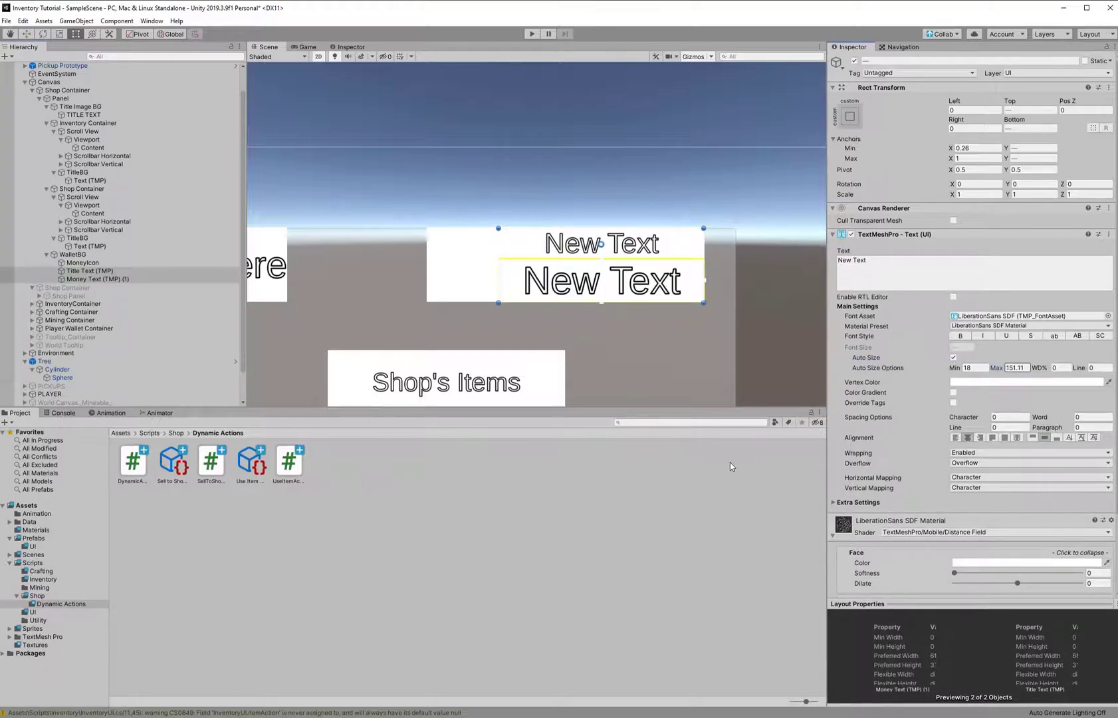
# Assign the 017-wallet sprite as the source image of MoneyIcon.
pyautogui.click(101, 271)
pyautogui.click(170, 272)
pyautogui.click(152, 264)
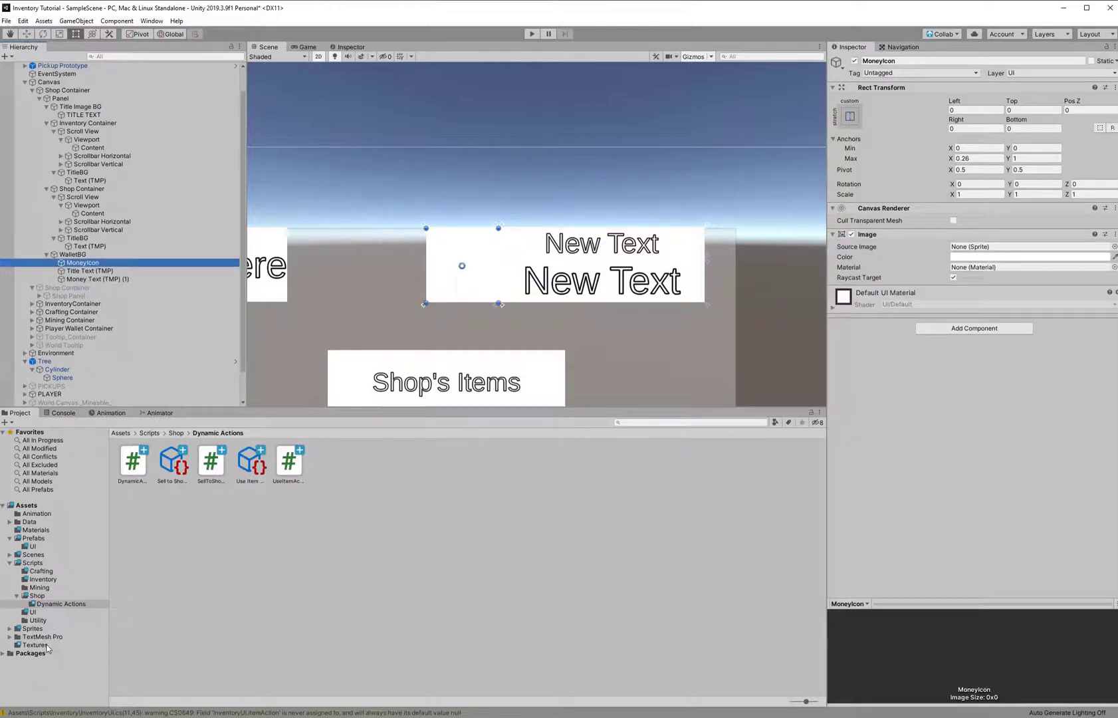
pyautogui.click(34, 628)
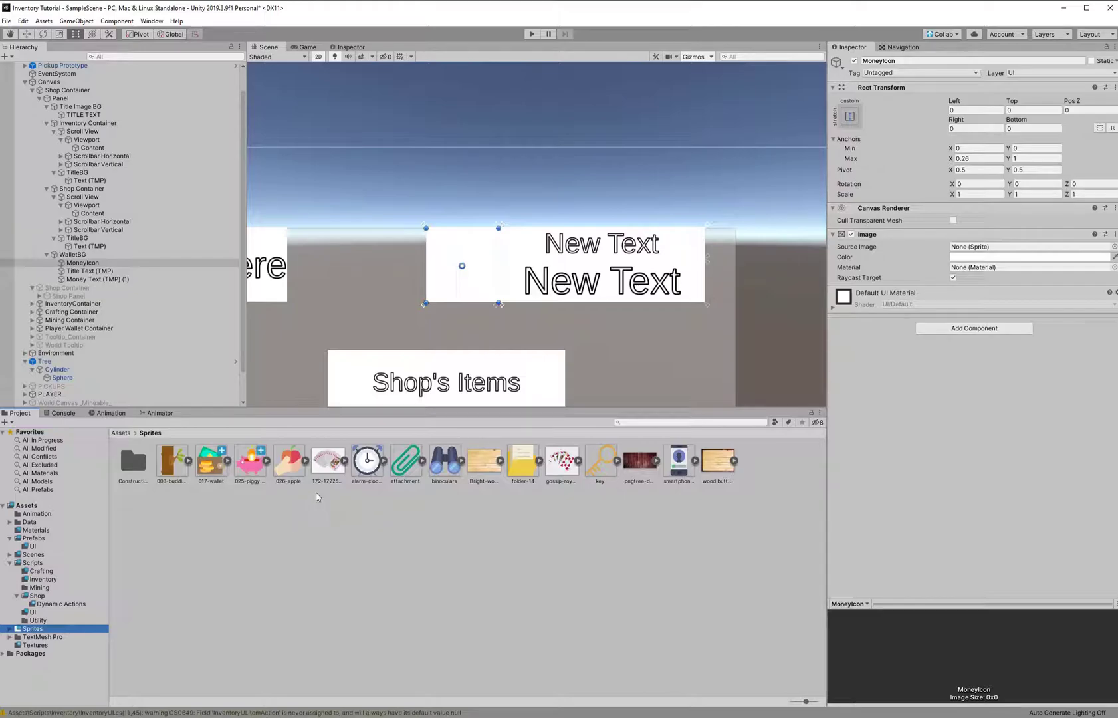
pyautogui.moveTo(212, 470); pyautogui.dragTo(987, 247)
# Assign the dark antique wood sprite as the source image of WalletBG.
pyautogui.moveTo(636, 466); pyautogui.dragTo(304, 534)
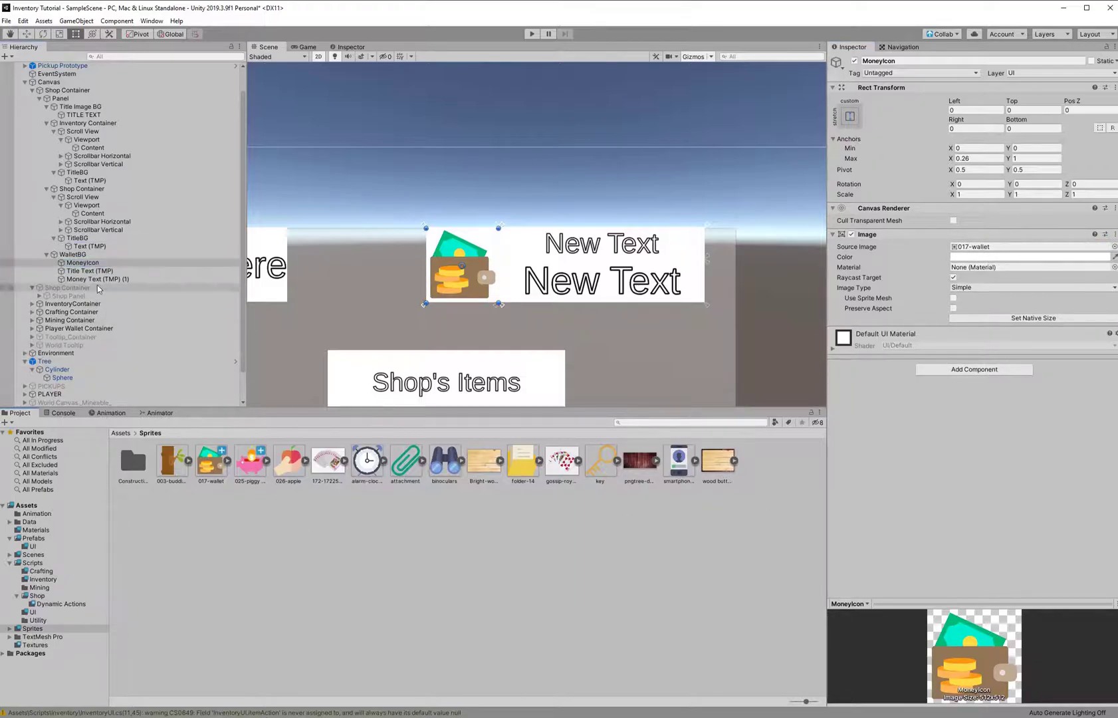
pyautogui.click(72, 254)
pyautogui.moveTo(640, 462); pyautogui.dragTo(1027, 247)
pyautogui.scroll(-10, 430, 329)
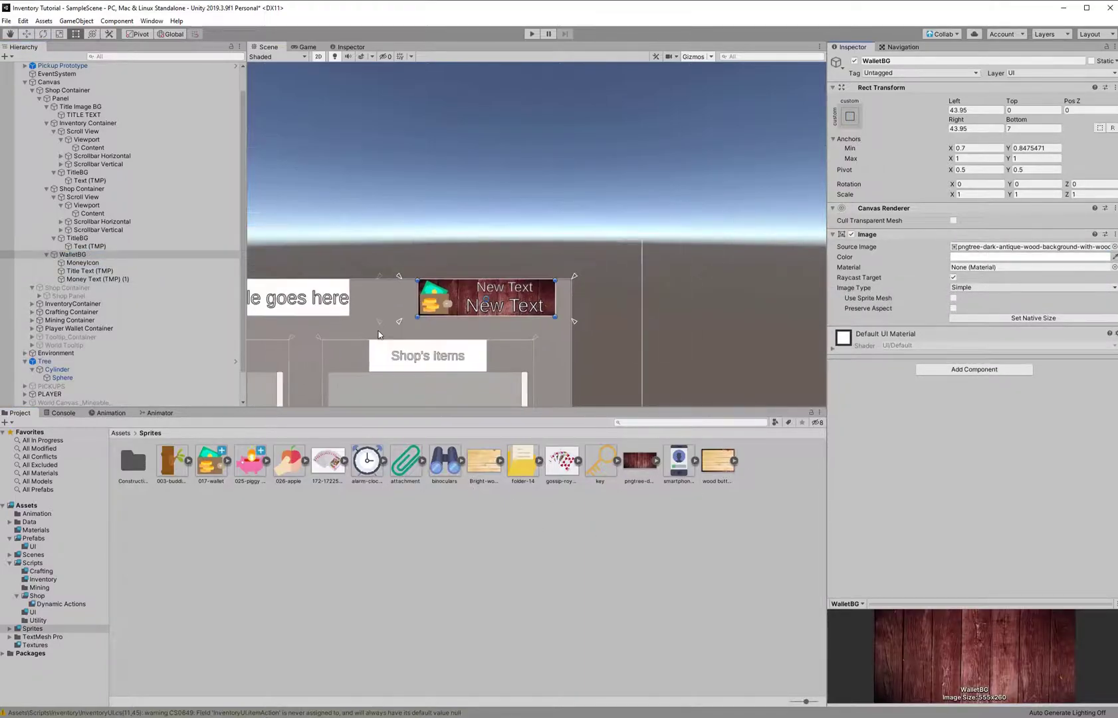
pyautogui.moveTo(567, 194); pyautogui.dragTo(621, 216, button='middle')
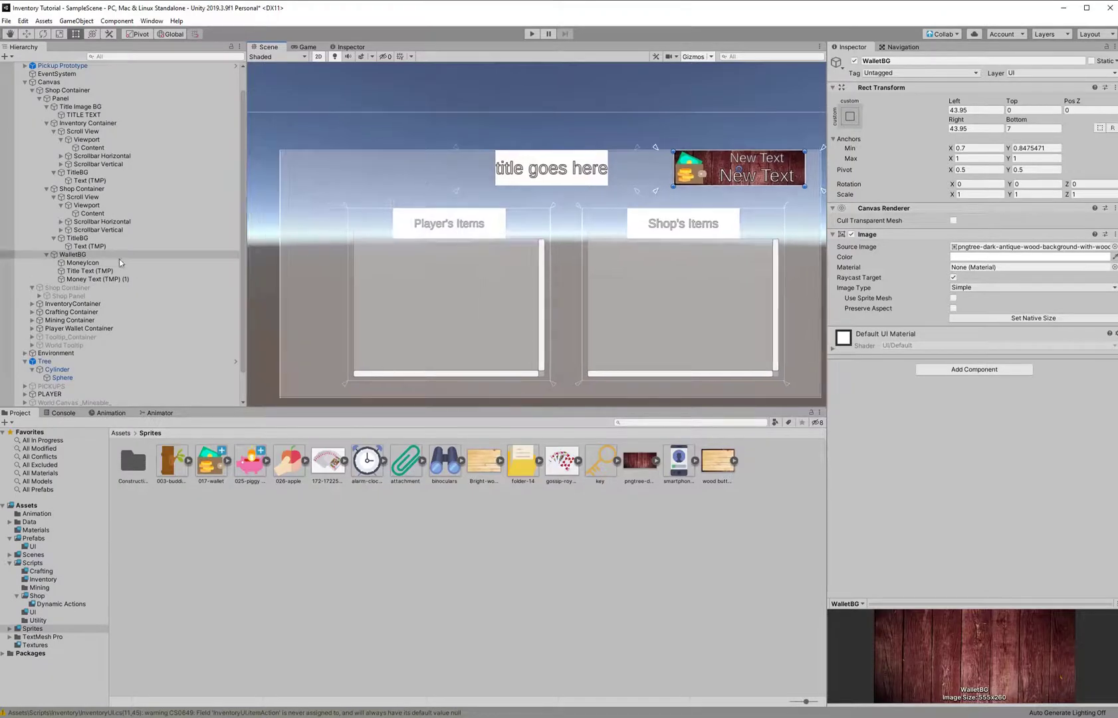
# Assign the Bright-wood-texture sprite to Title Image BG and both TitleBG images at once.
pyautogui.click(80, 238)
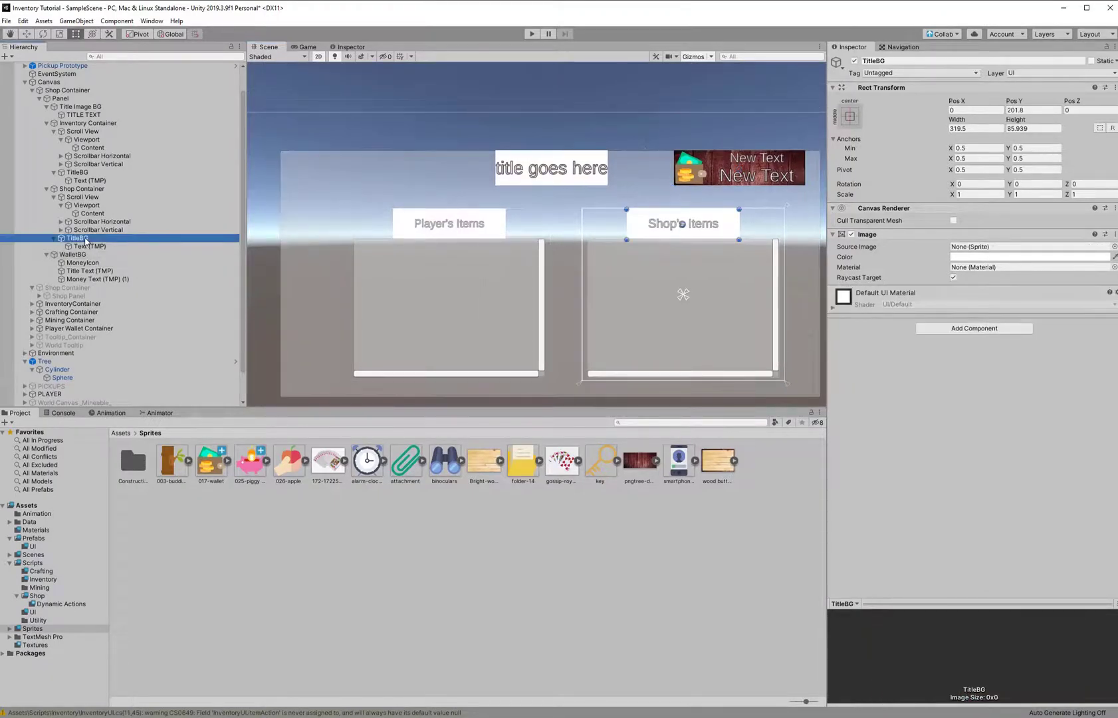
pyautogui.keyDown('ctrl'); pyautogui.click(93, 173); pyautogui.keyUp('ctrl')
pyautogui.keyDown('ctrl'); pyautogui.click(103, 108); pyautogui.keyUp('ctrl')
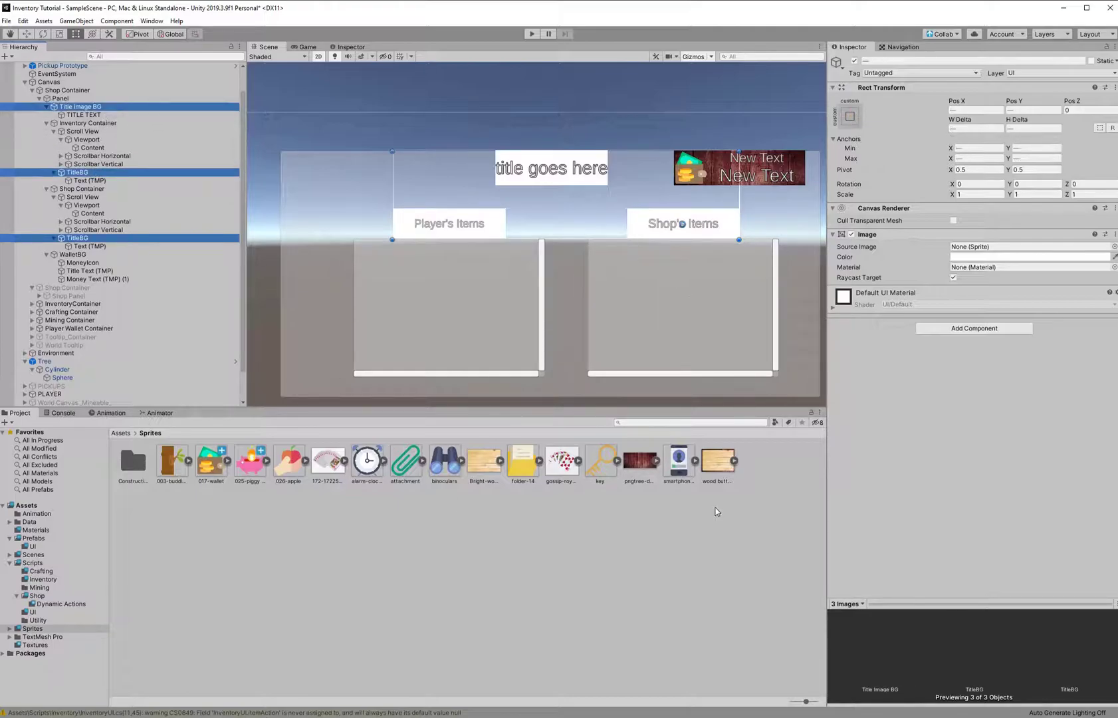
pyautogui.moveTo(484, 460); pyautogui.dragTo(980, 251)
# Assign the dark antique wood sprite as the source image of the main shop Panel.
pyautogui.click(105, 99)
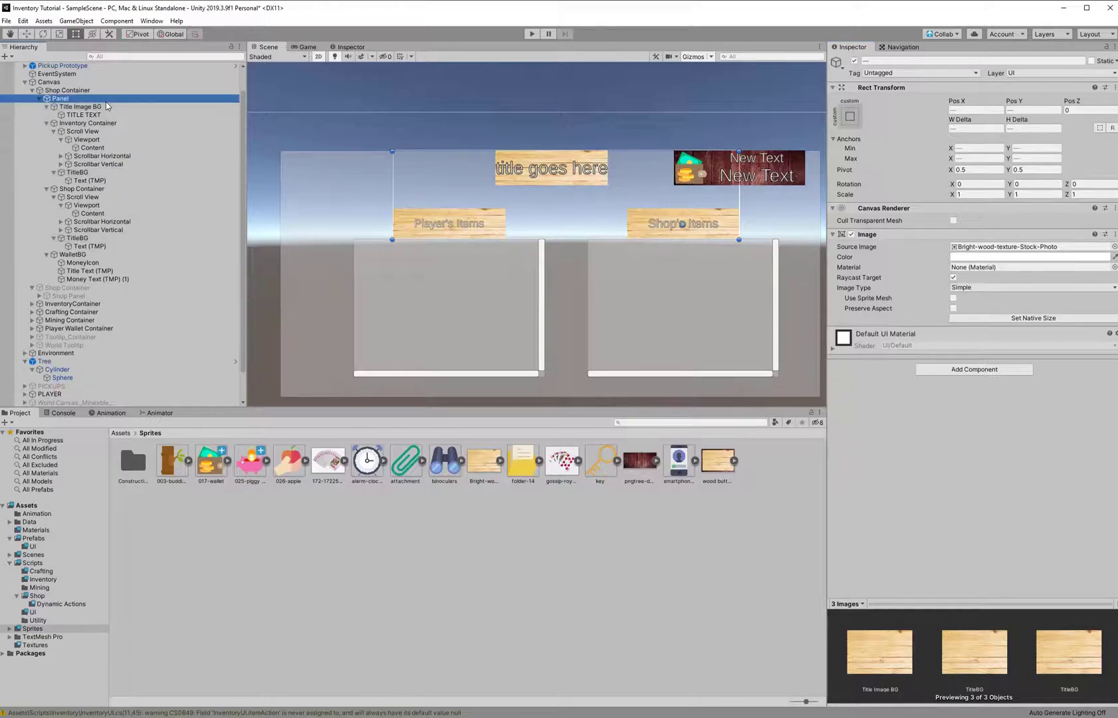
pyautogui.moveTo(640, 461); pyautogui.dragTo(997, 247)
pyautogui.scroll(-2, 661, 286)
pyautogui.moveTo(661, 287); pyautogui.dragTo(578, 282, button='middle')
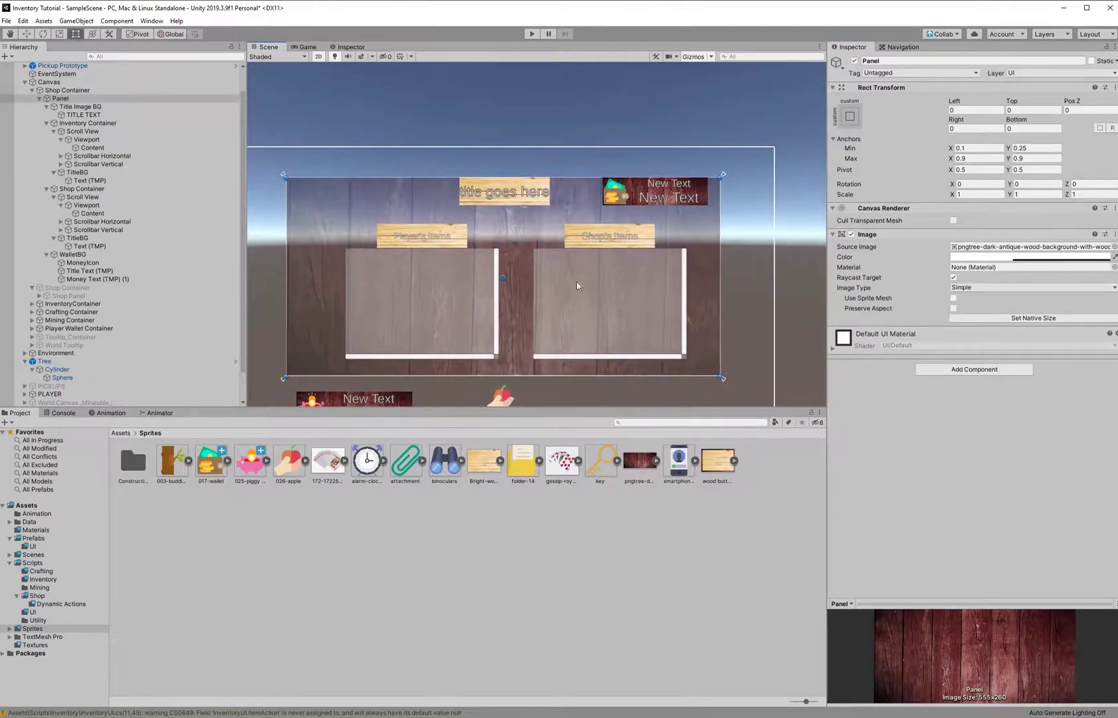
# Delete the horizontal scrollbars from both the inventory and shop scroll views.
pyautogui.click(97, 223)
pyautogui.keyDown('ctrl'); pyautogui.click(100, 155); pyautogui.keyUp('ctrl')
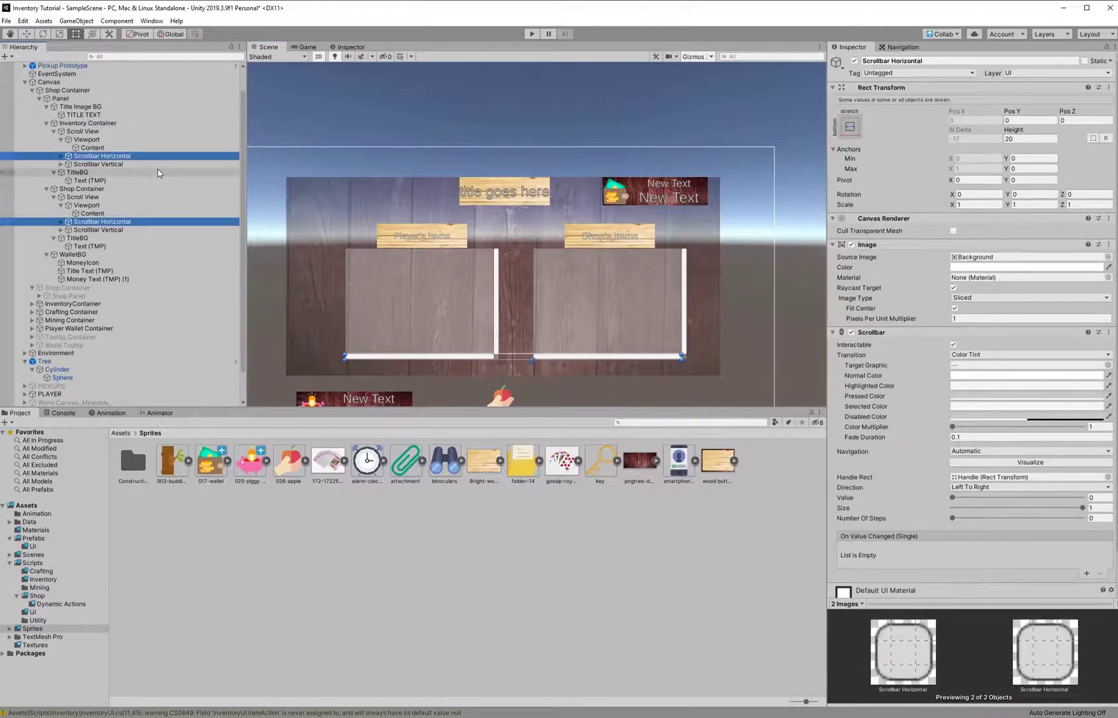
pyautogui.press('Delete')
# Add a Grid Layout Group component to the Content objects of both scroll views.
pyautogui.click(129, 149)
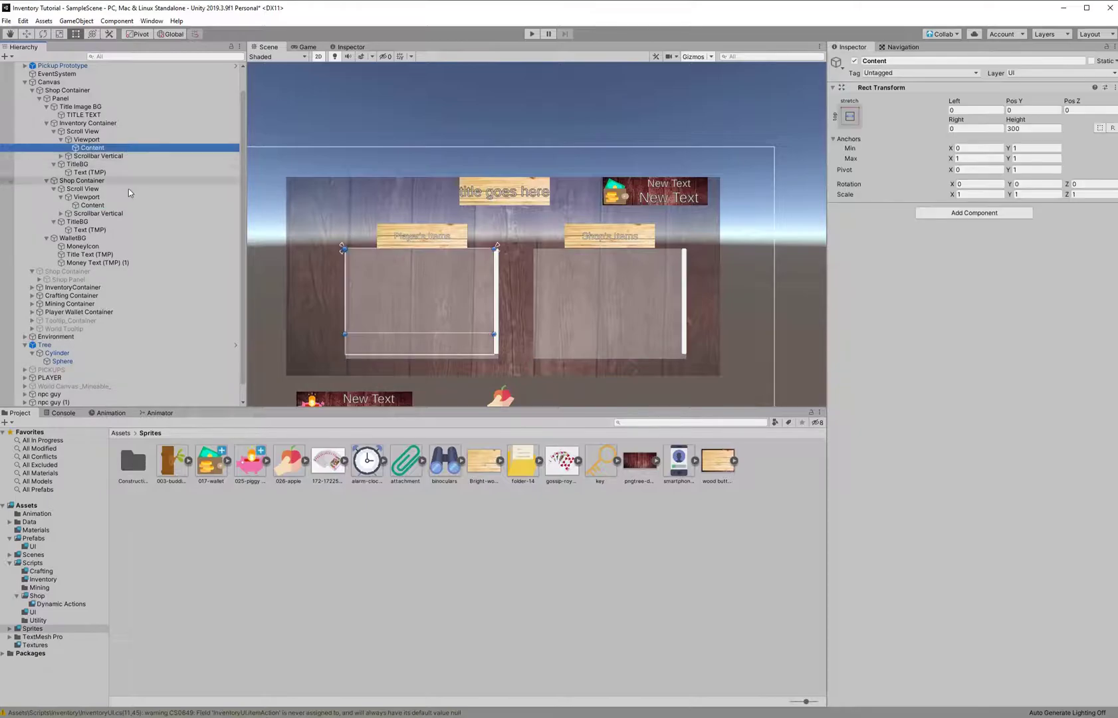
pyautogui.keyDown('ctrl'); pyautogui.click(129, 204); pyautogui.keyUp('ctrl')
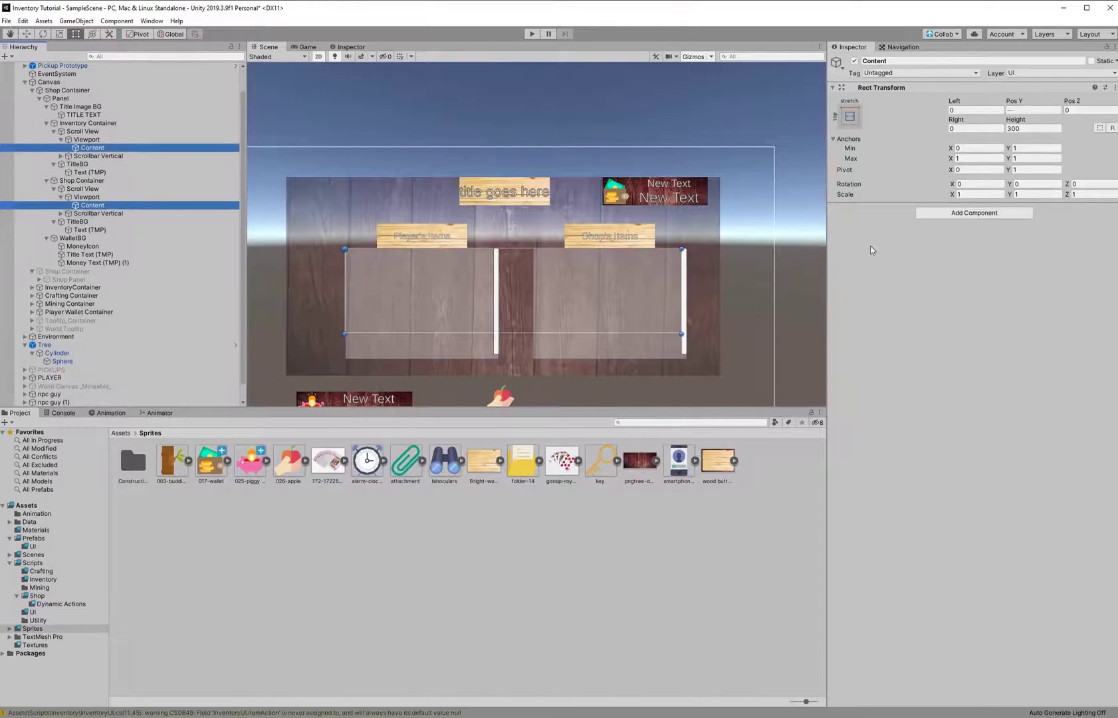
pyautogui.click(981, 213)
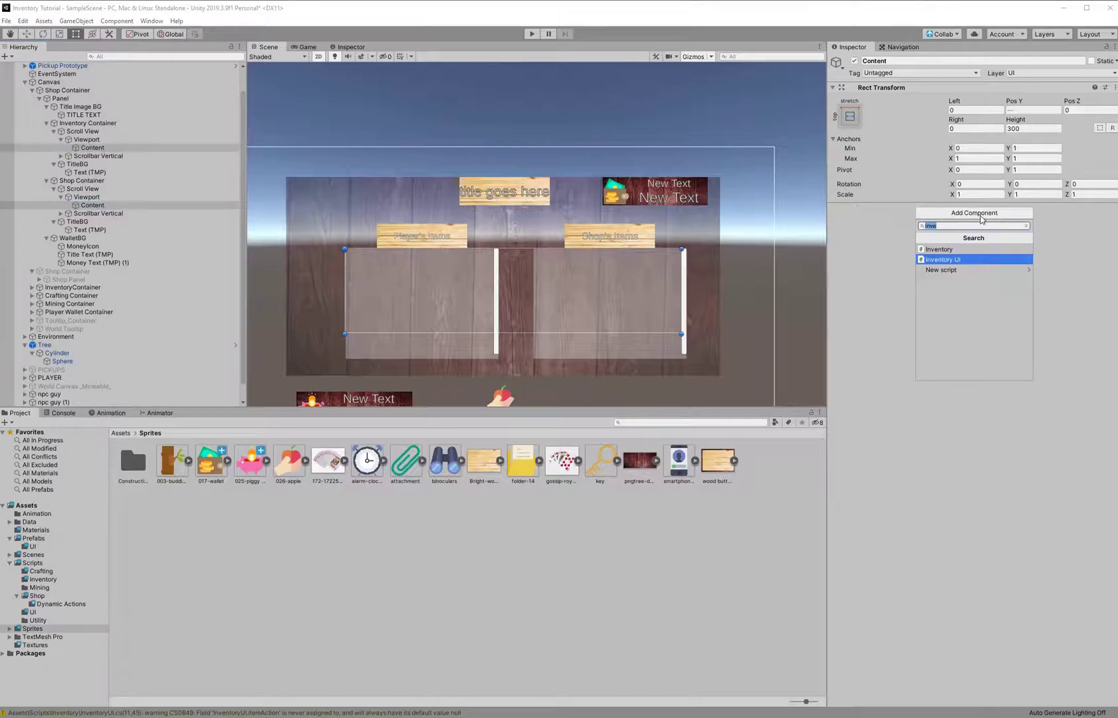
pyautogui.write('gri')
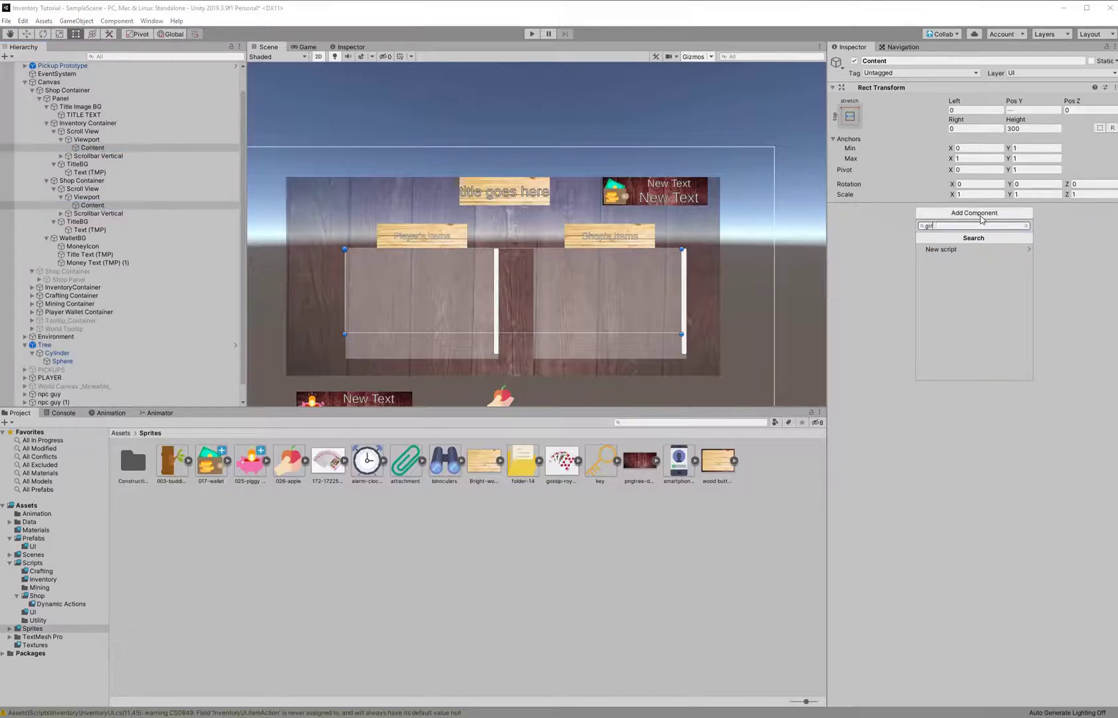
pyautogui.write('d')
pyautogui.press('Return')
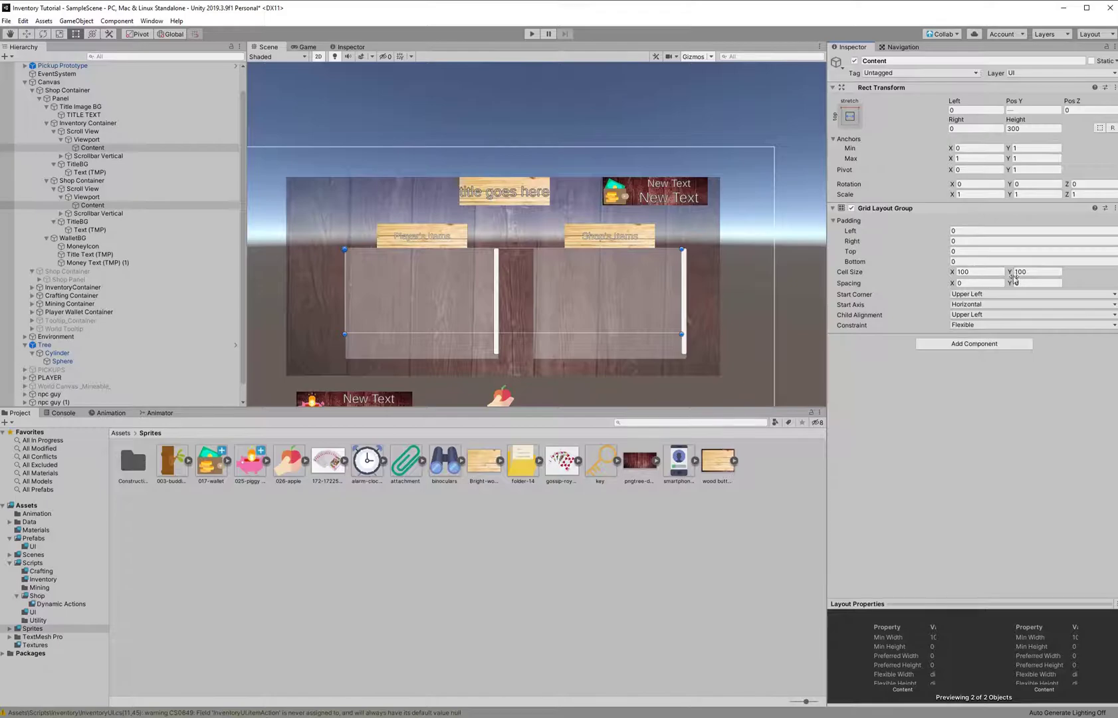
pyautogui.click(1036, 273)
pyautogui.press('Return')
# Save the scene and preview the shop UI in Play mode, ending the playback after checking it.
pyautogui.click(124, 91)
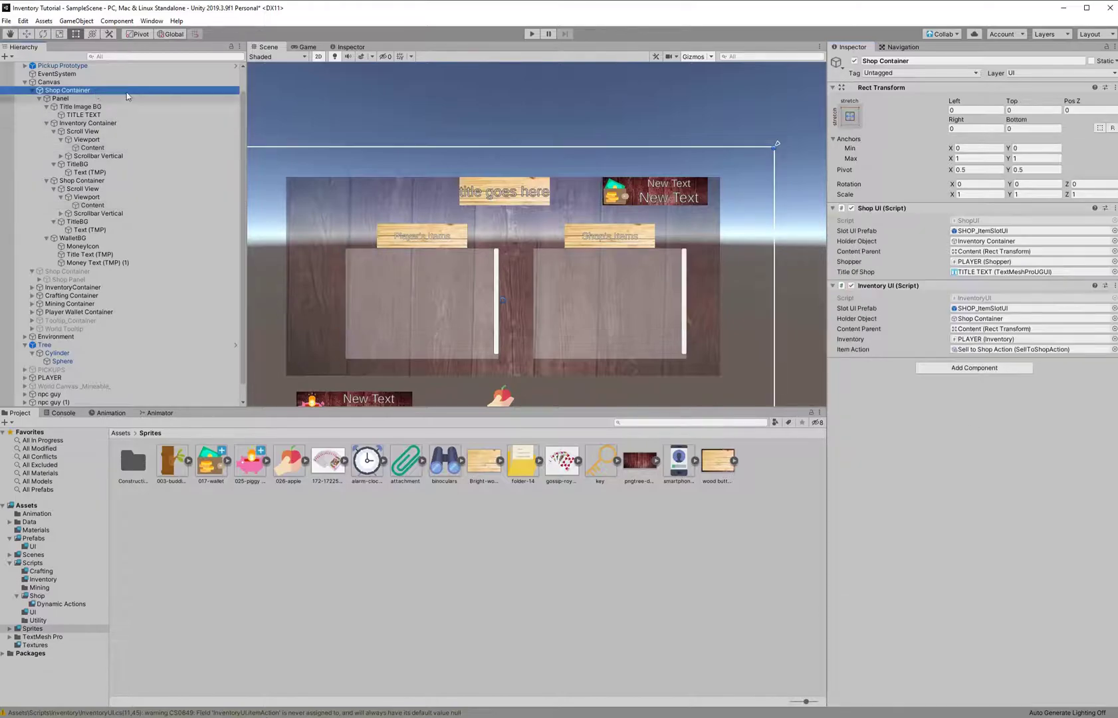
pyautogui.click(6, 21)
pyautogui.click(28, 59)
pyautogui.click(533, 34)
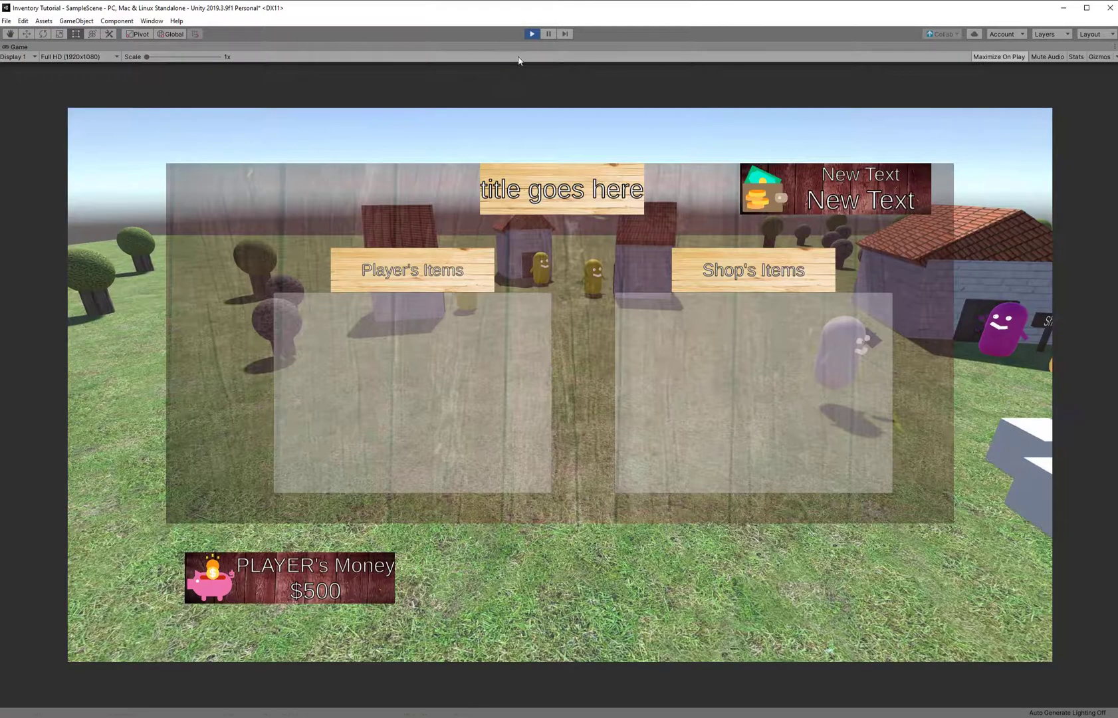
pyautogui.click(532, 34)
# Deactivate the shop Panel and test the game in Play mode by moving the player to the shopkeeper.
pyautogui.click(60, 99)
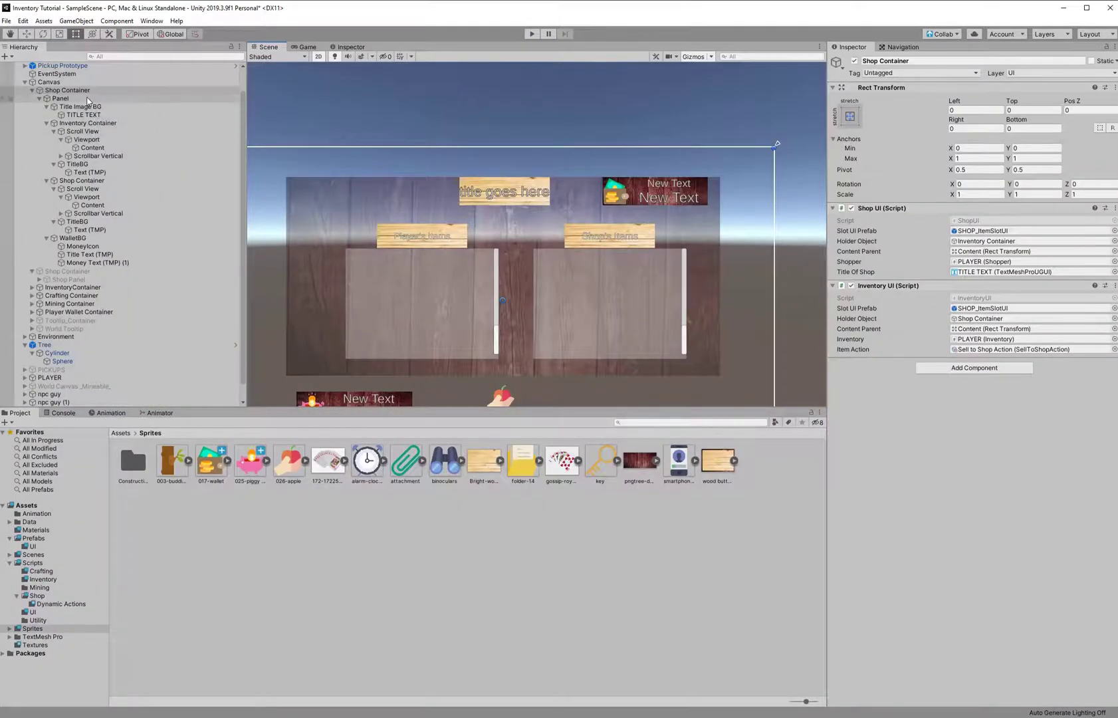
pyautogui.click(853, 61)
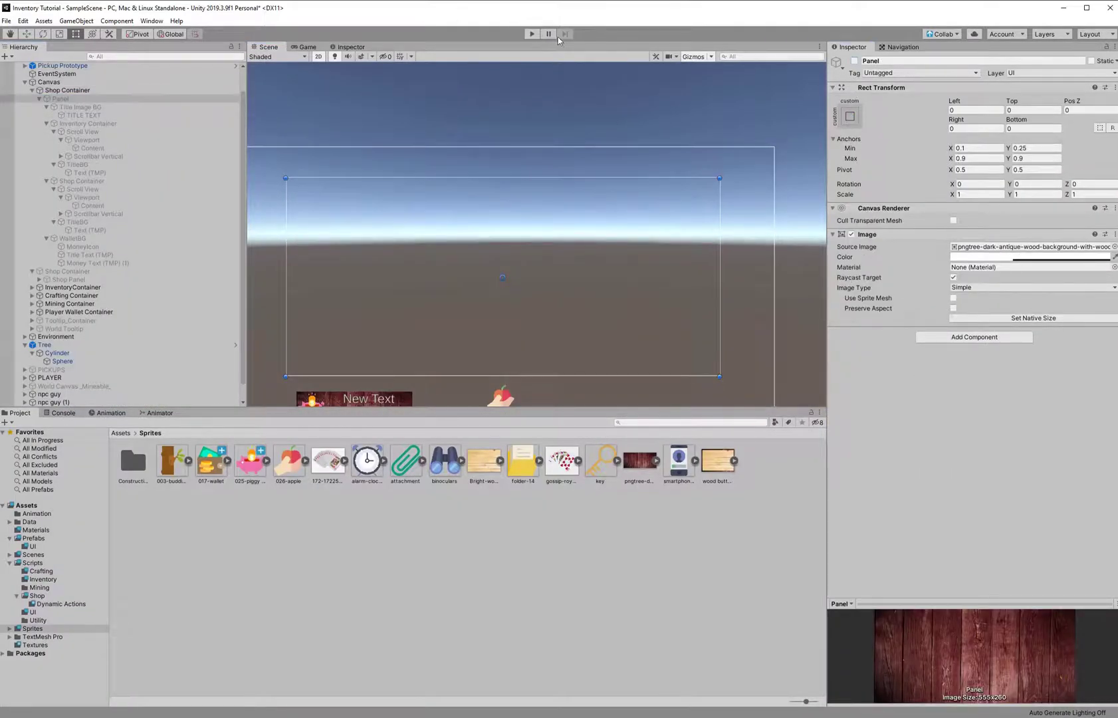
pyautogui.click(532, 34)
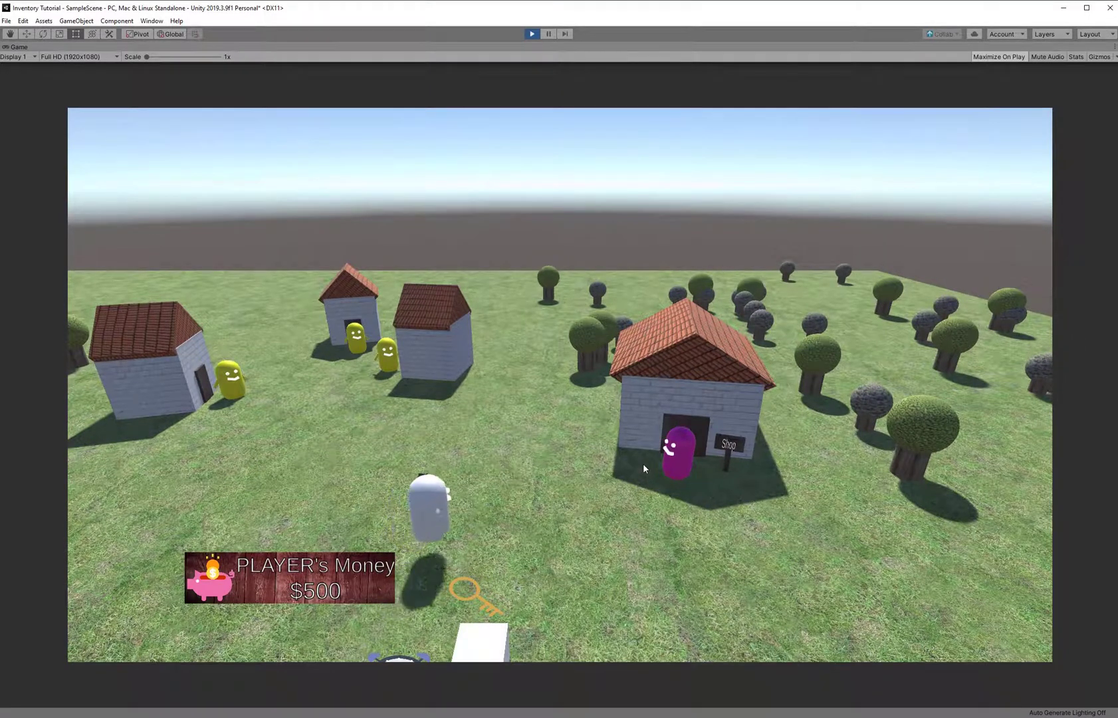
pyautogui.click(644, 465)
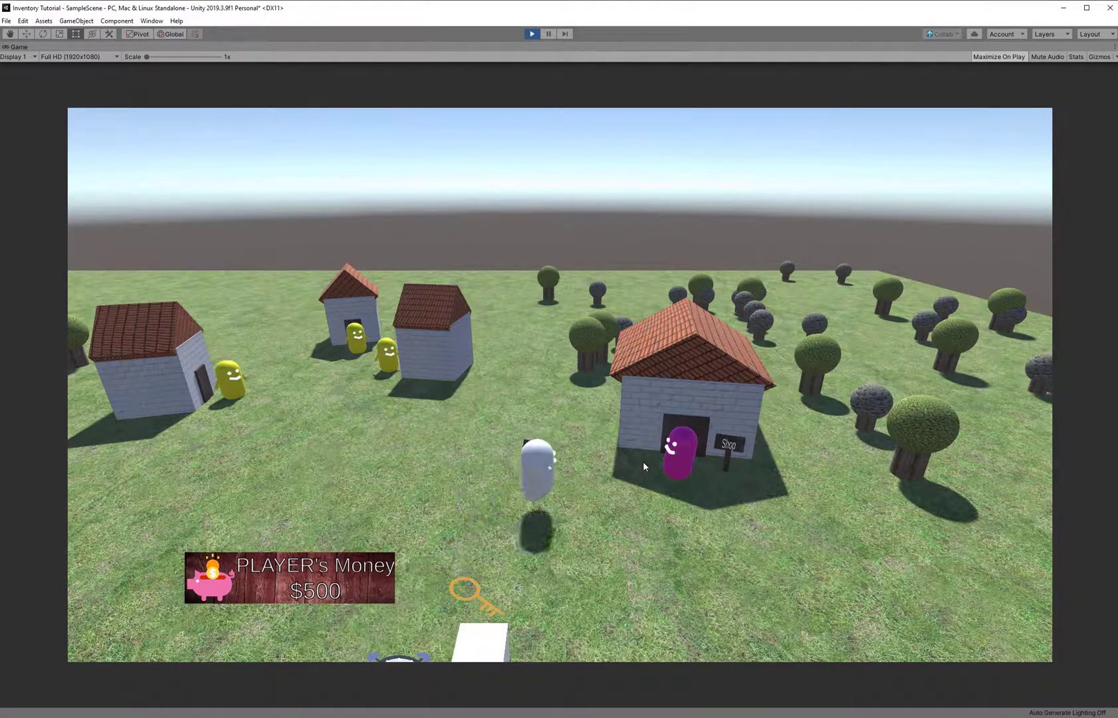
pyautogui.press('d')
pyautogui.press('s')
pyautogui.press('a')
pyautogui.click(531, 34)
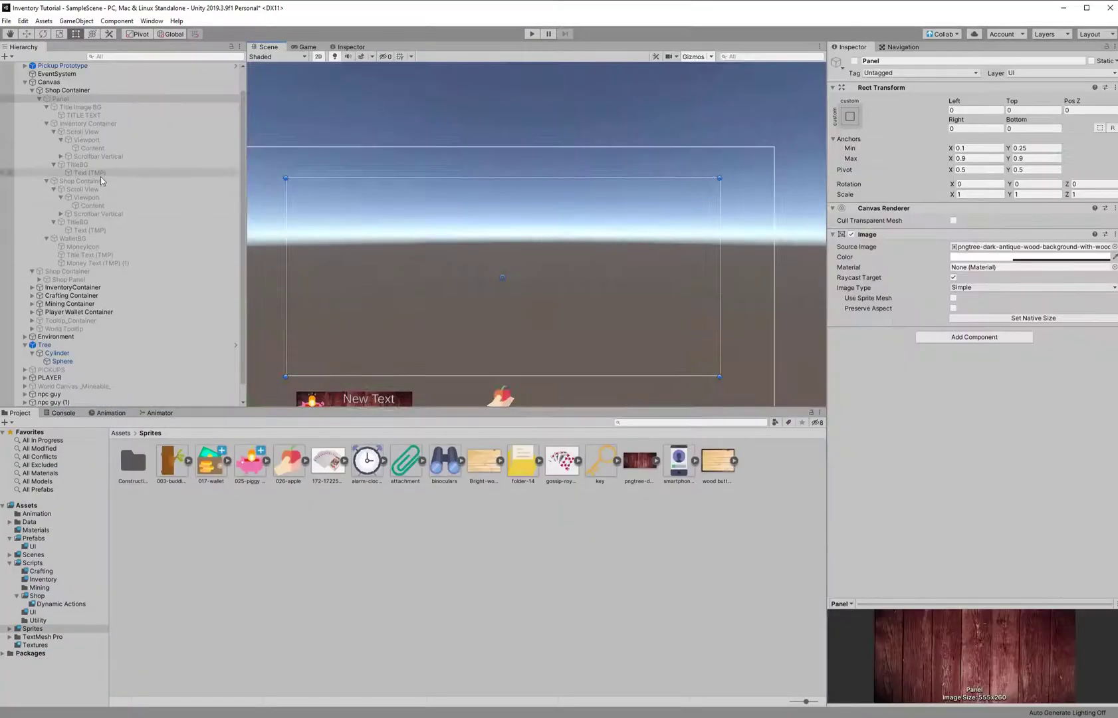
# Examine the component references on Shop Container, the shopkeeper and PLAYER to check how the shop is wired.
pyautogui.click(106, 90)
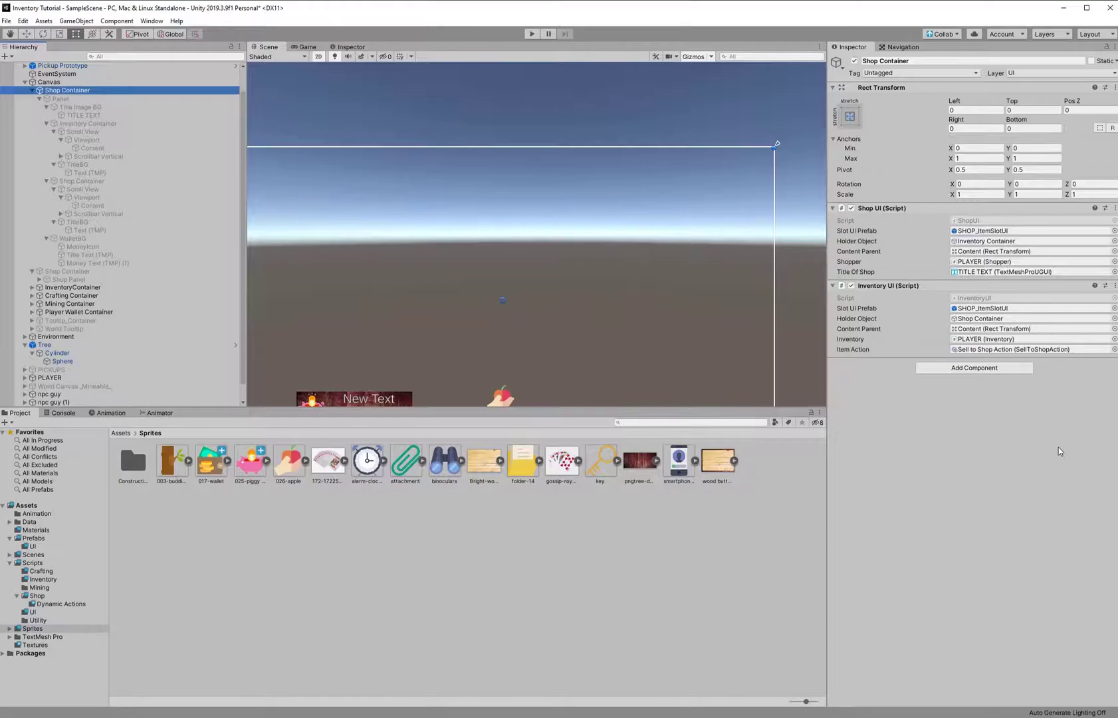
pyautogui.scroll(-1, 195, 340)
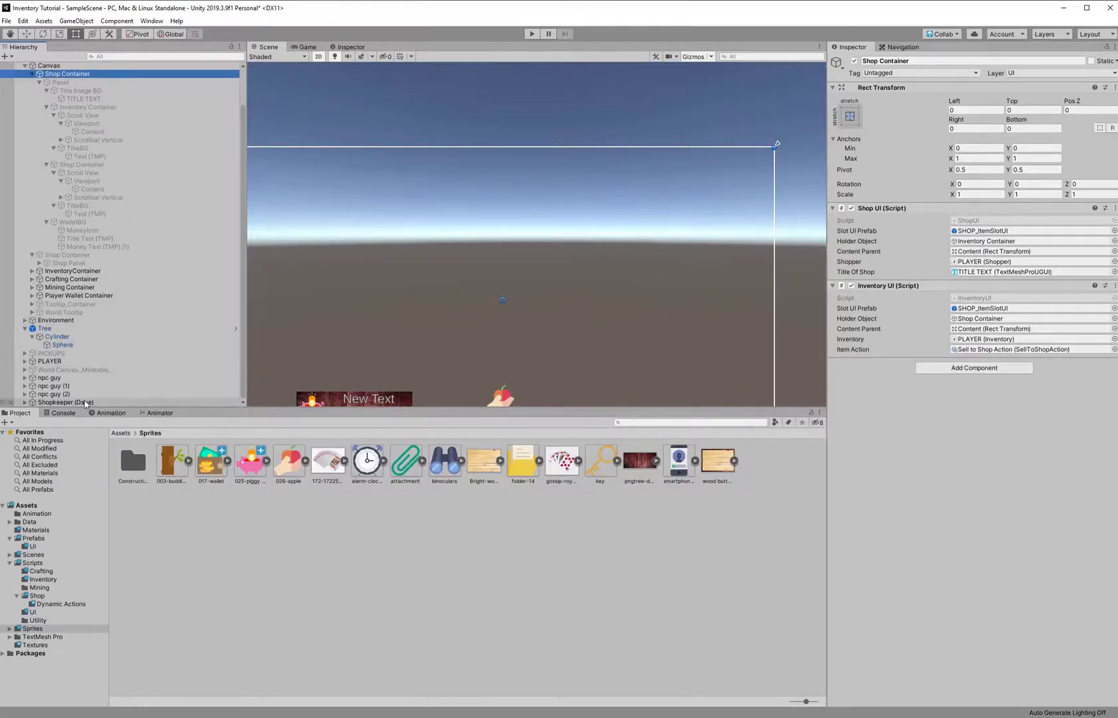
pyautogui.click(82, 402)
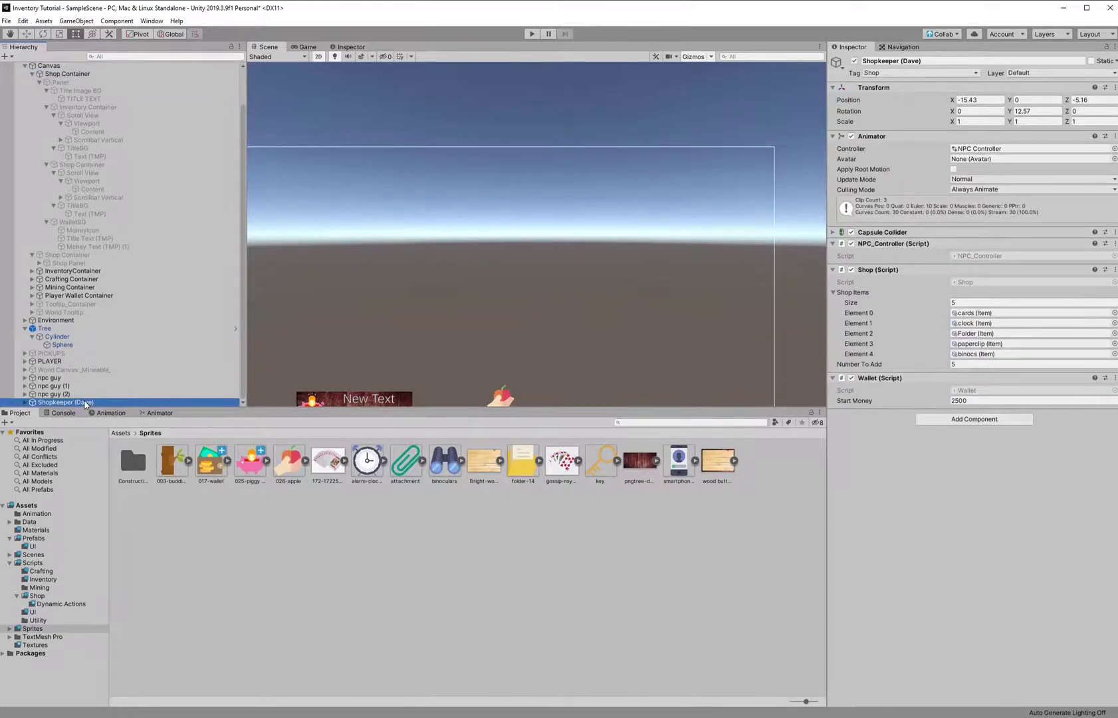
pyautogui.click(110, 363)
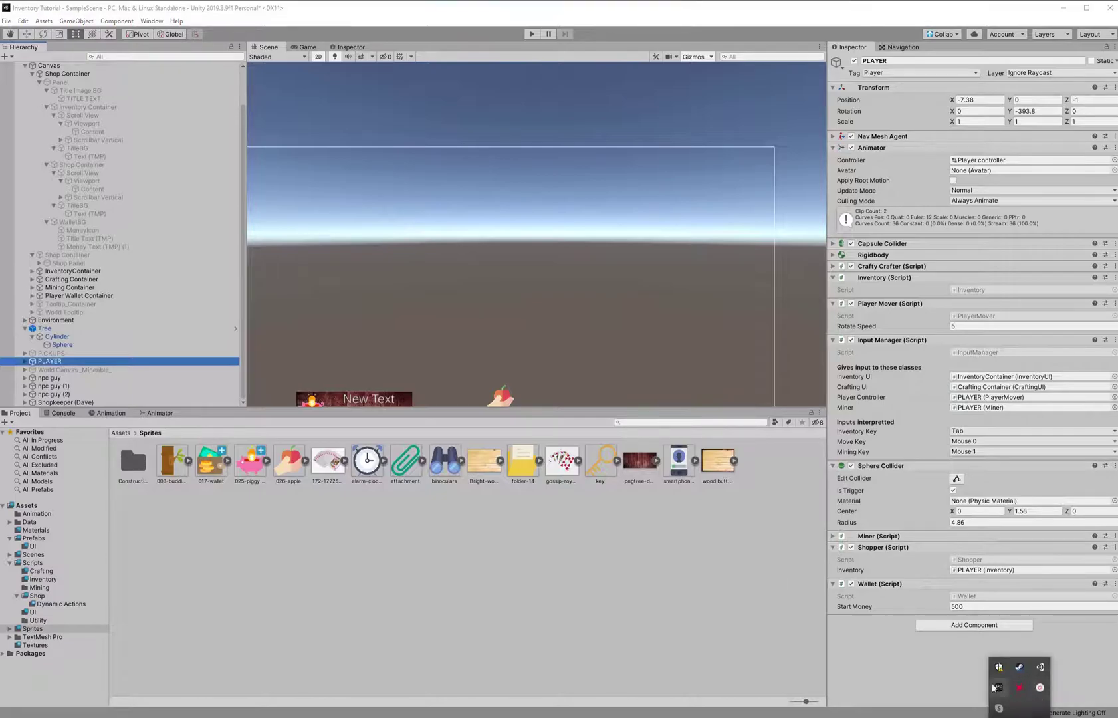
pyautogui.click(154, 337)
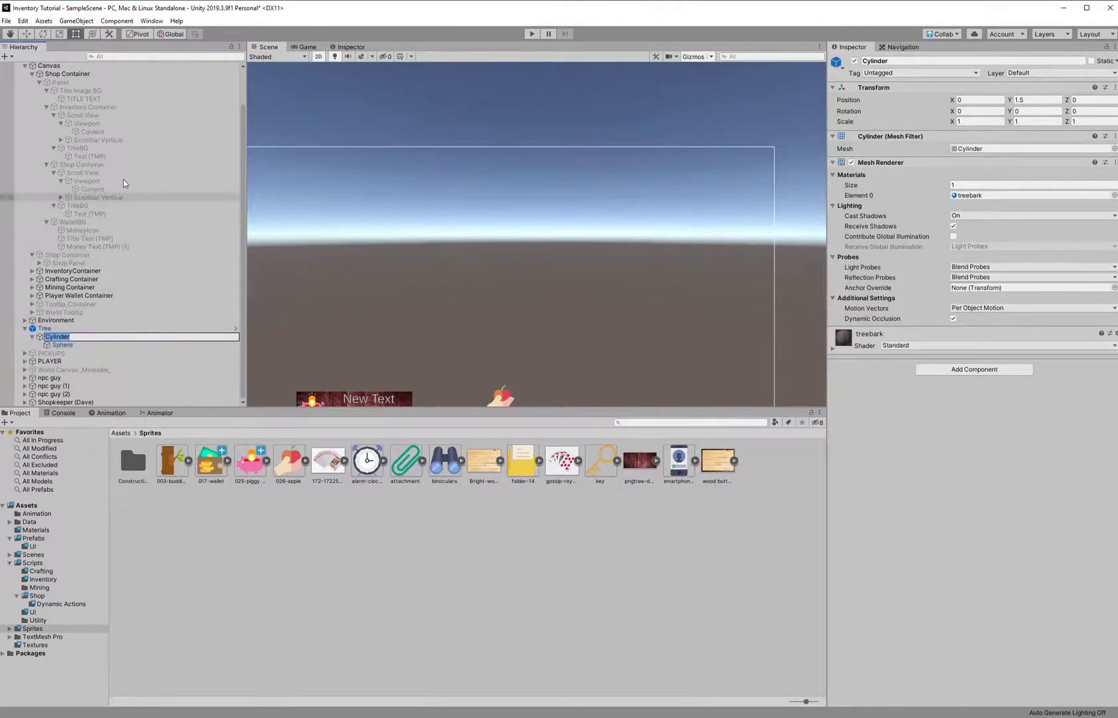
pyautogui.scroll(1, 75, 82)
pyautogui.click(93, 105)
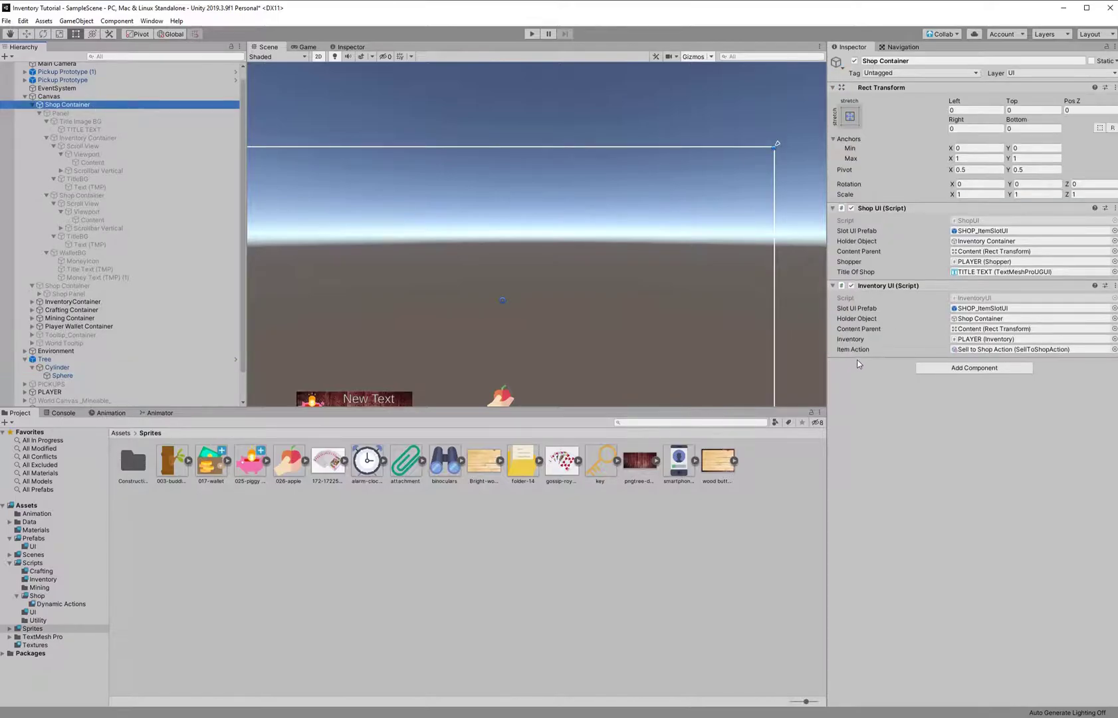
# Compare with the old disabled Shop Container and set the new one's Shop UI Holder Object to Panel.
pyautogui.click(77, 287)
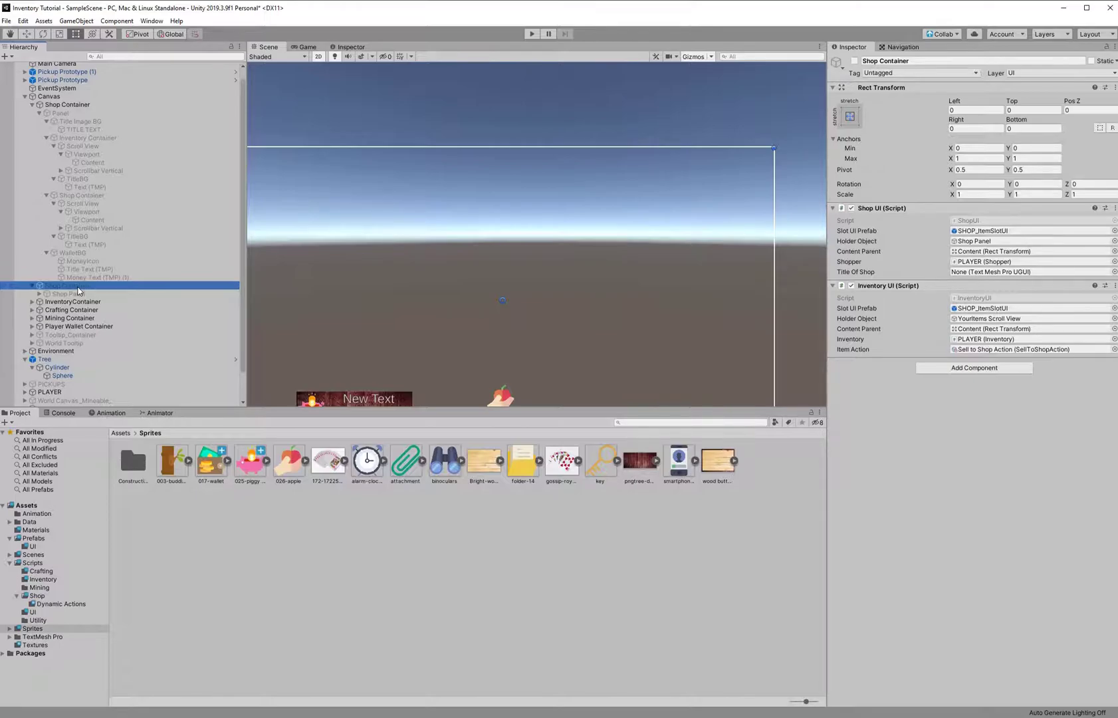
pyautogui.click(92, 97)
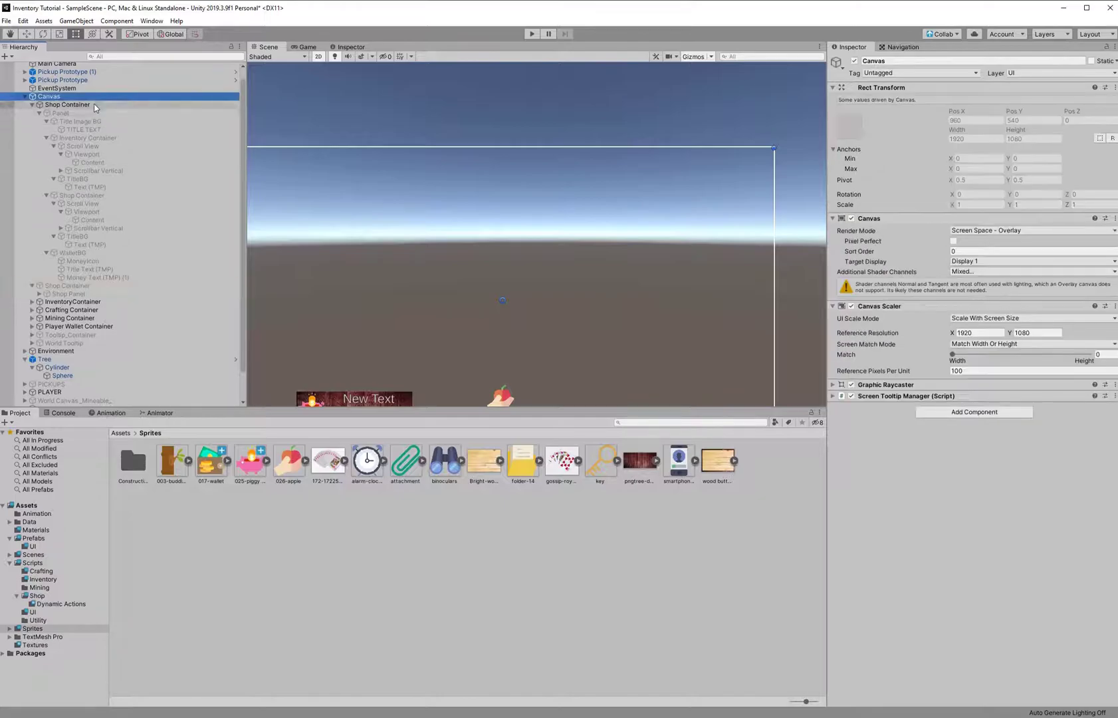
pyautogui.click(92, 105)
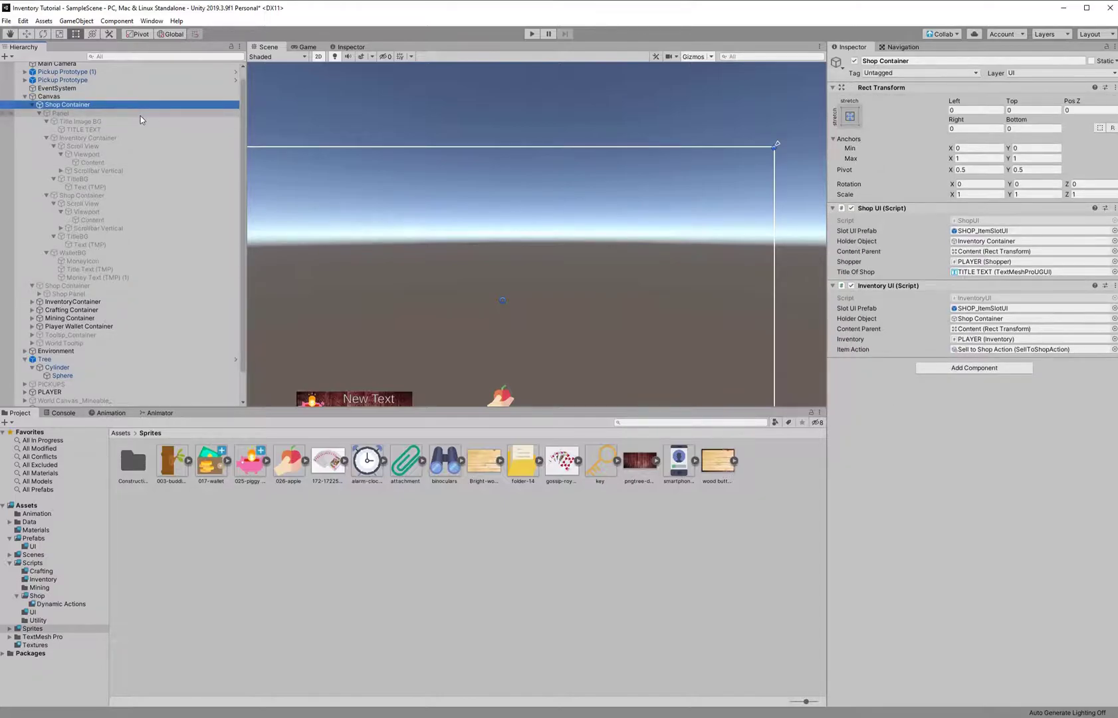
pyautogui.moveTo(141, 116); pyautogui.dragTo(1002, 245)
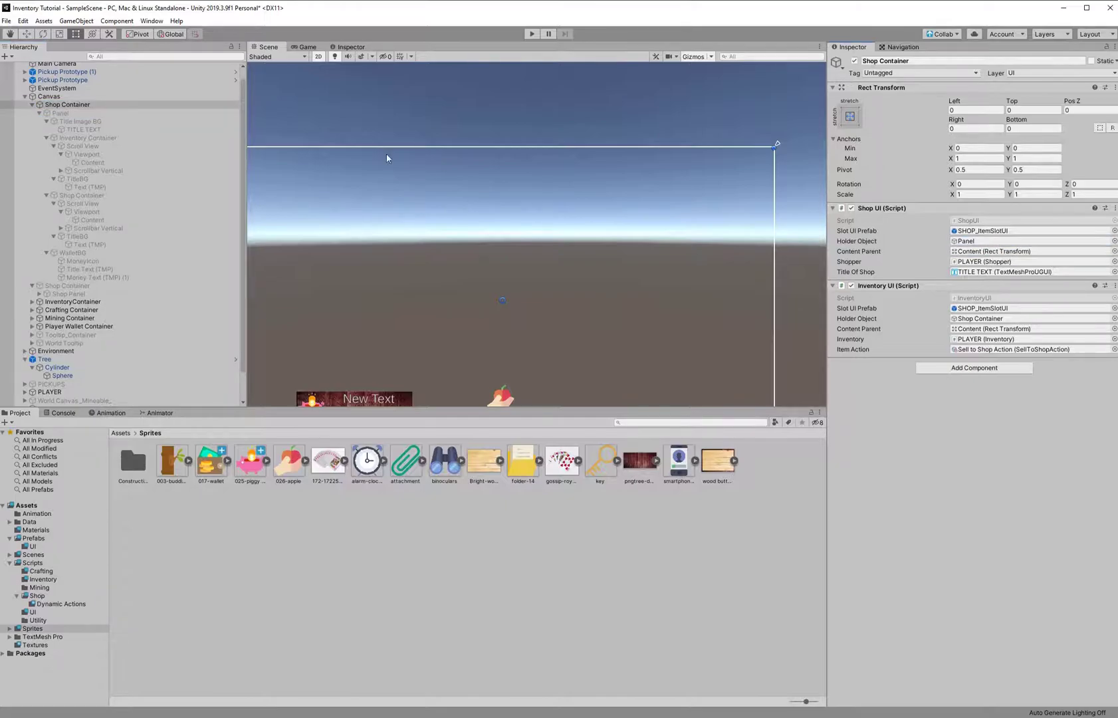
# Rename the Panel inside the new Shop Container as Shop Panel and reselect Shop Container.
pyautogui.click(200, 113)
pyautogui.click(189, 113)
pyautogui.write('Shop Panel')
pyautogui.press('Return')
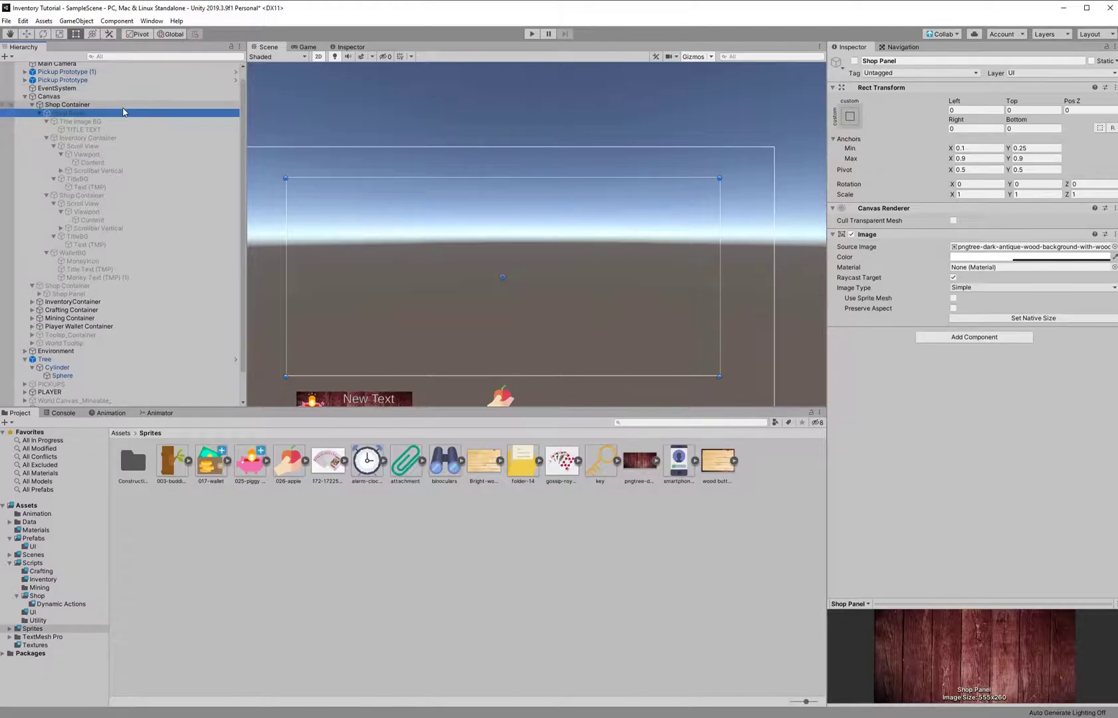
pyautogui.click(117, 106)
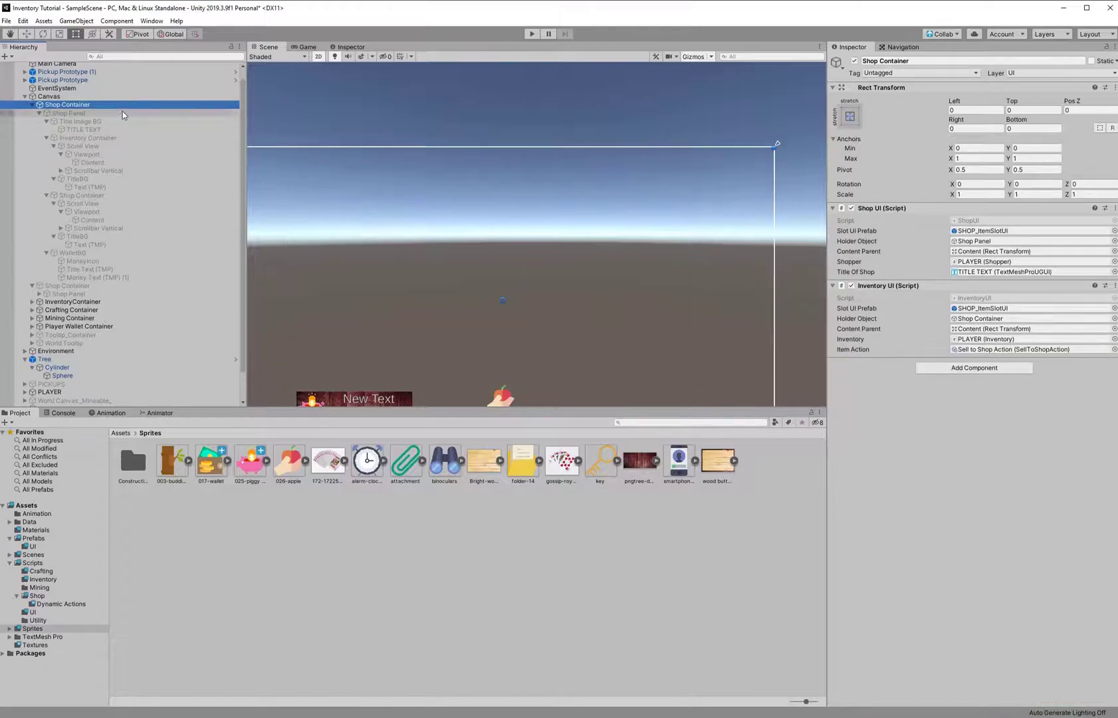
# Test the game in Play mode by opening the shopkeeper's shop and buying two Decks of Cards.
pyautogui.click(532, 34)
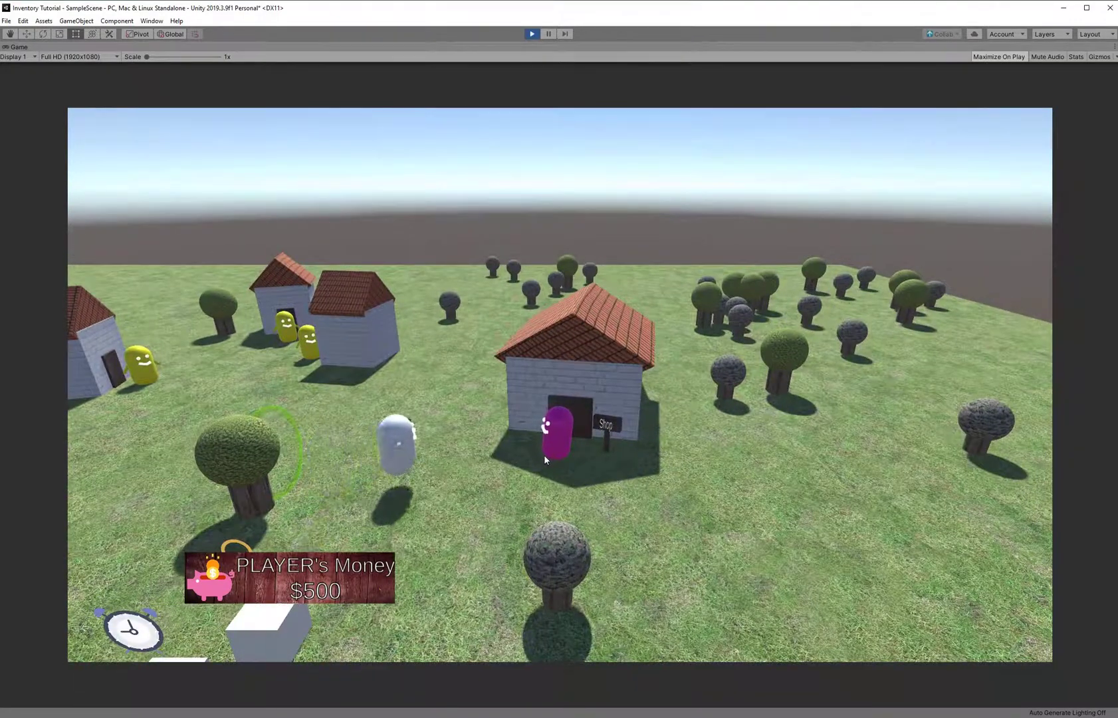
pyautogui.click(543, 455)
pyautogui.click(653, 327)
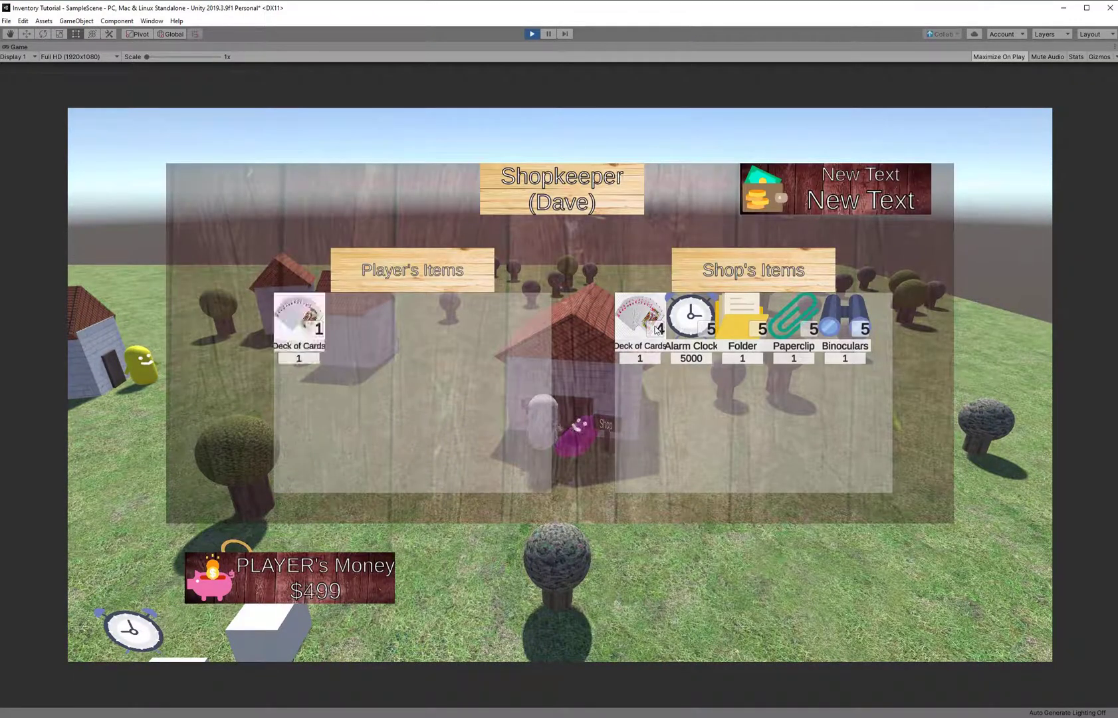
pyautogui.click(644, 328)
# Buy two Folders, three Paperclips and three Binoculars from the shop, and end the playback.
pyautogui.click(741, 325)
pyautogui.click(744, 324)
pyautogui.click(796, 324)
pyautogui.click(839, 323)
pyautogui.scroll(-5, 793, 324)
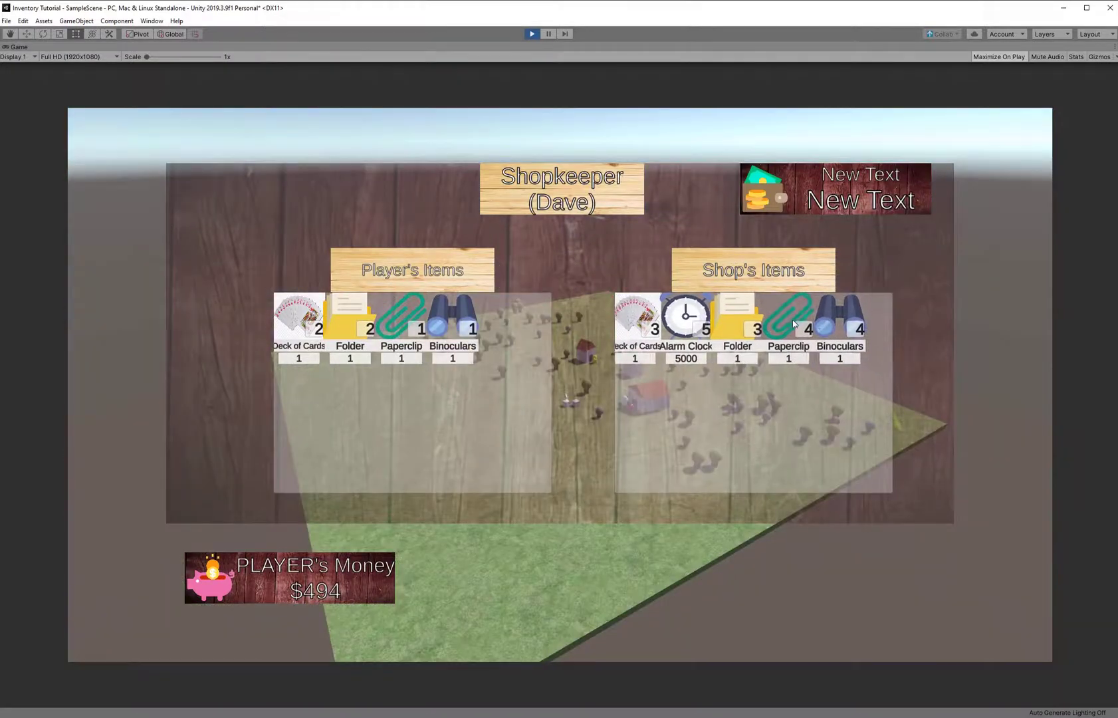
pyautogui.click(792, 323)
pyautogui.click(792, 324)
pyautogui.click(829, 325)
pyautogui.click(828, 325)
pyautogui.scroll(5, 687, 422)
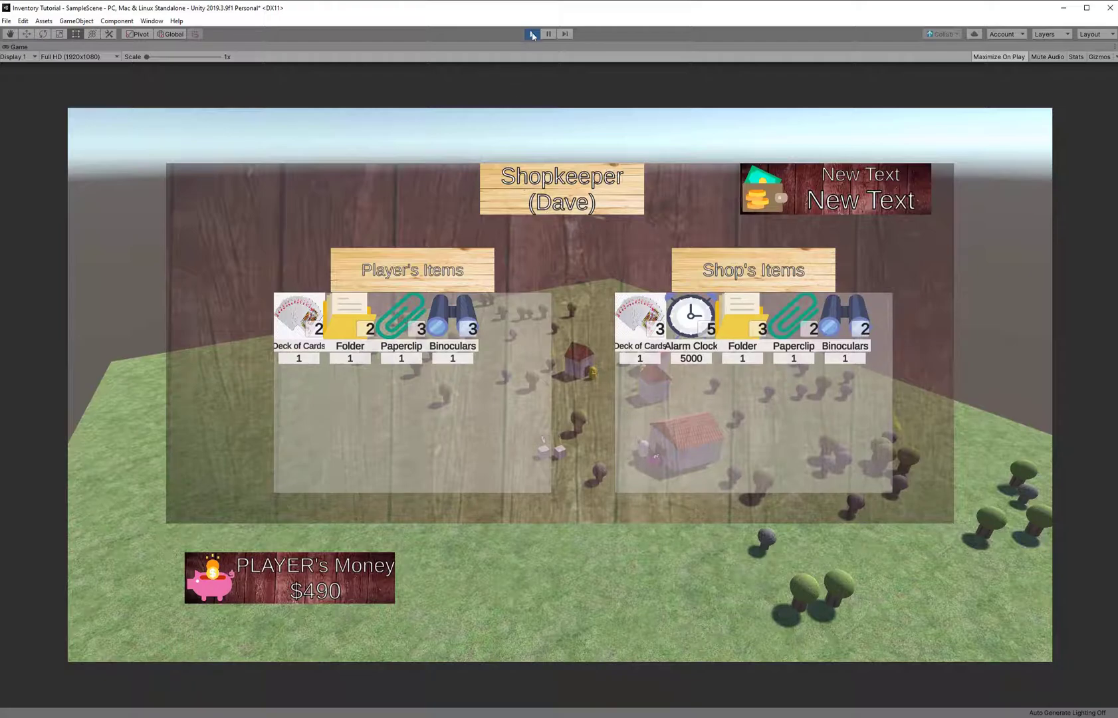
pyautogui.click(531, 34)
pyautogui.moveTo(402, 249); pyautogui.dragTo(531, 117, button='middle')
pyautogui.scroll(-3, 337, 267)
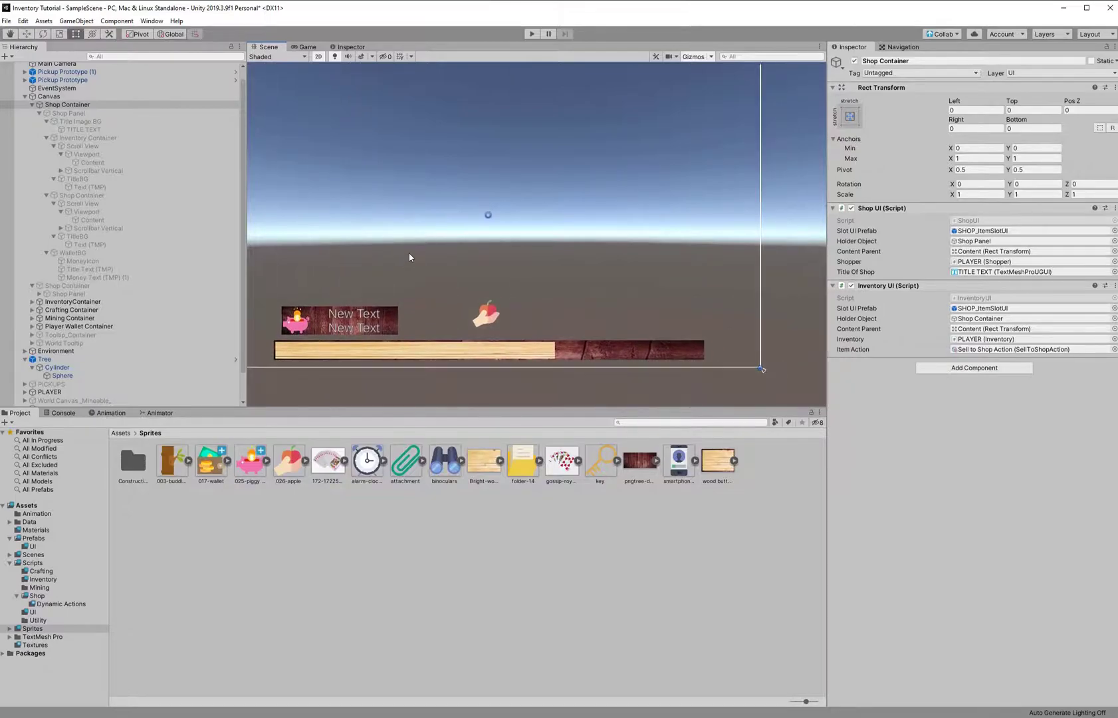
pyautogui.scroll(-2, 409, 257)
pyautogui.click(465, 367)
pyautogui.click(318, 57)
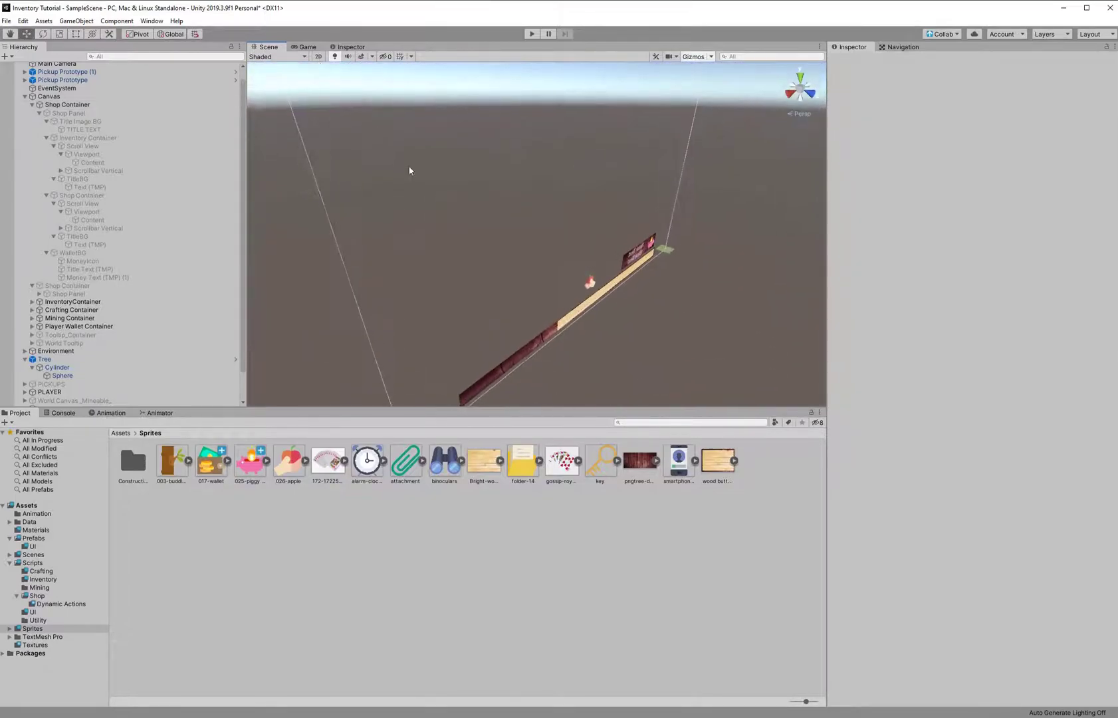
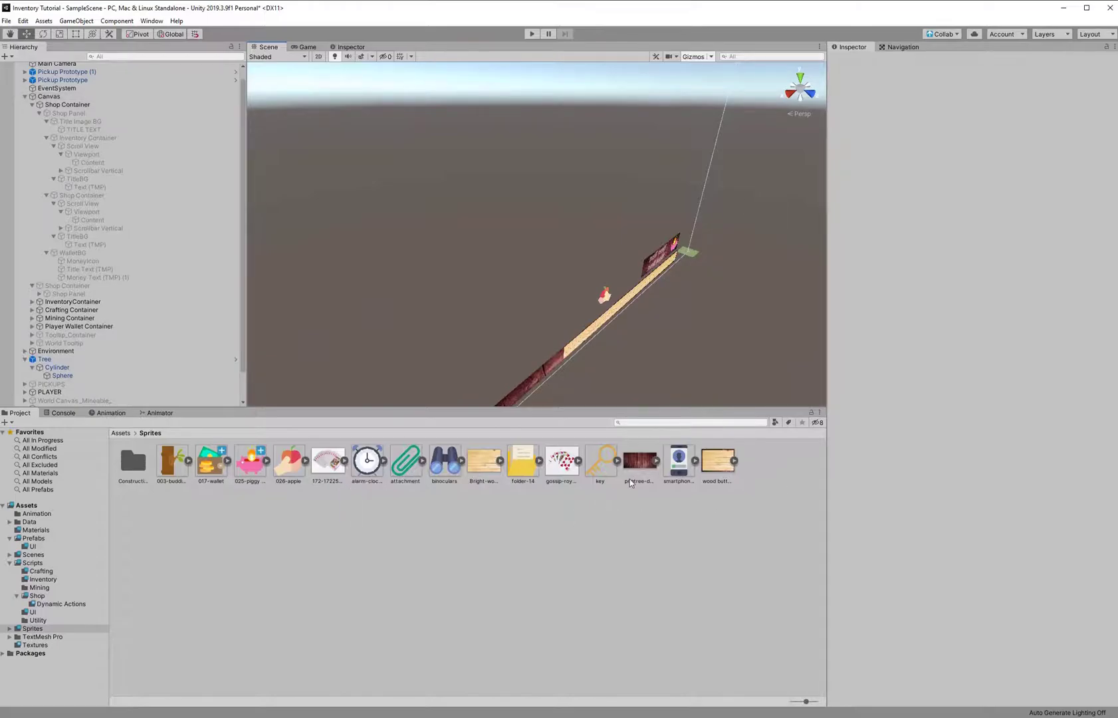
pyautogui.moveTo(545, 346); pyautogui.dragTo(210, 476, button='middle')
pyautogui.scroll(3, 385, 342)
pyautogui.moveTo(385, 343); pyautogui.dragTo(544, 234, button='middle')
pyautogui.scroll(3, 436, 280)
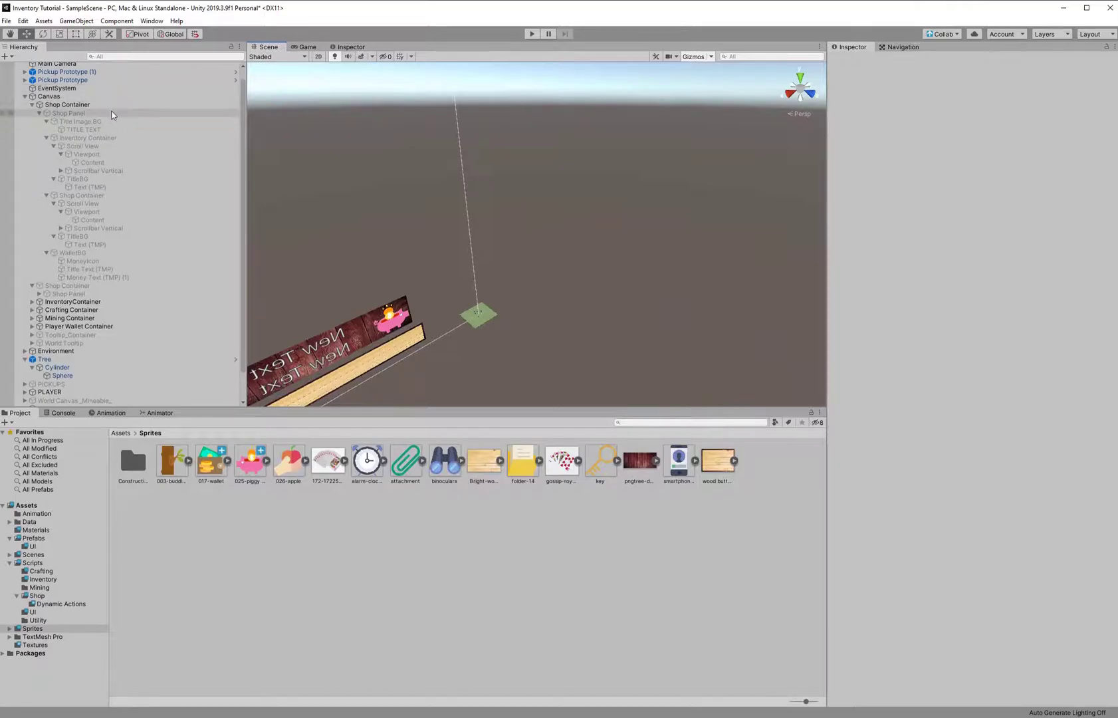
# Reactivate Shop Panel and frame it in the 2D scene view with the Rect tool active.
pyautogui.click(87, 113)
pyautogui.click(854, 61)
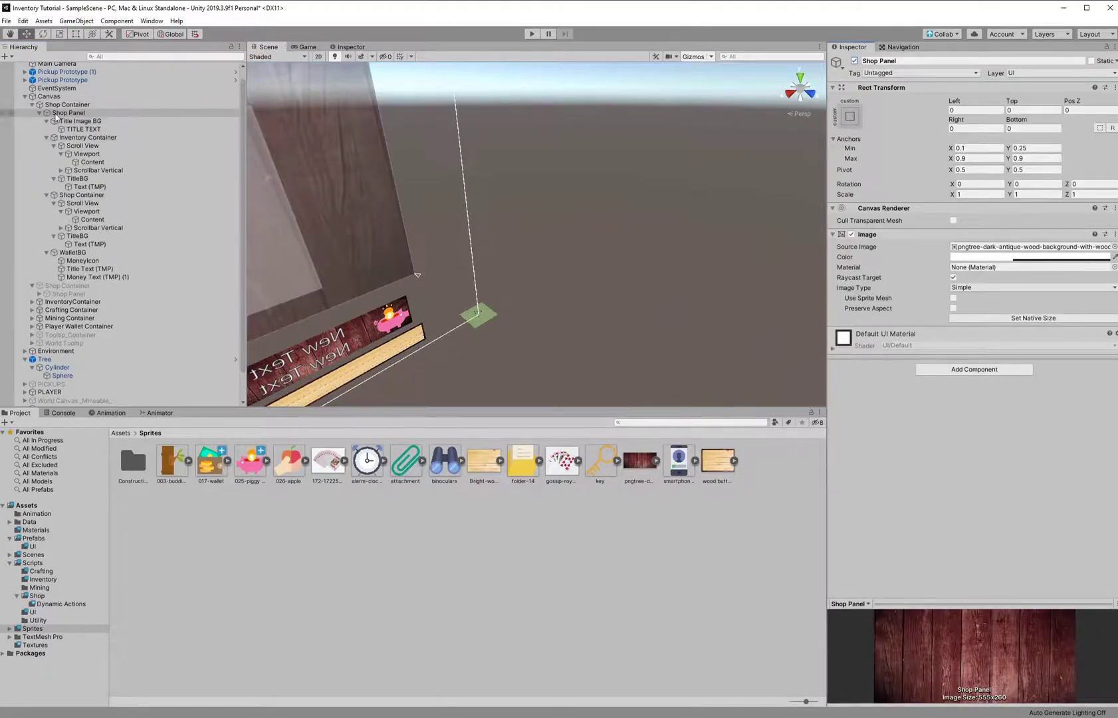
pyautogui.doubleClick(67, 113)
pyautogui.moveTo(696, 297); pyautogui.dragTo(425, 226, button='right')
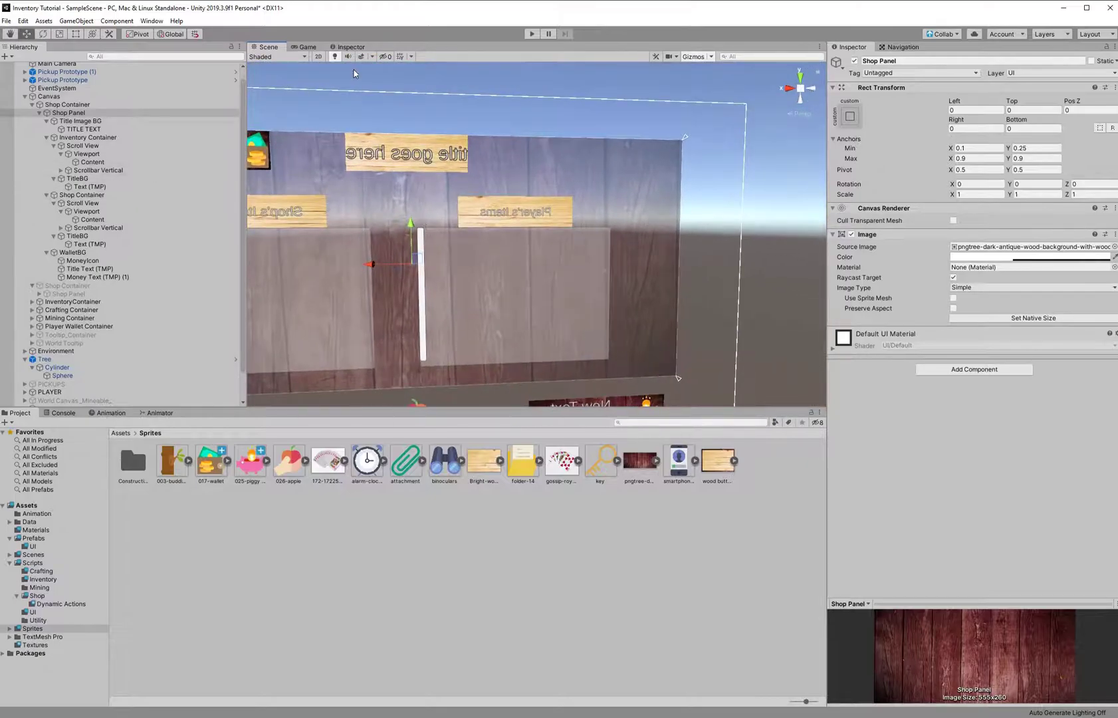
pyautogui.click(319, 56)
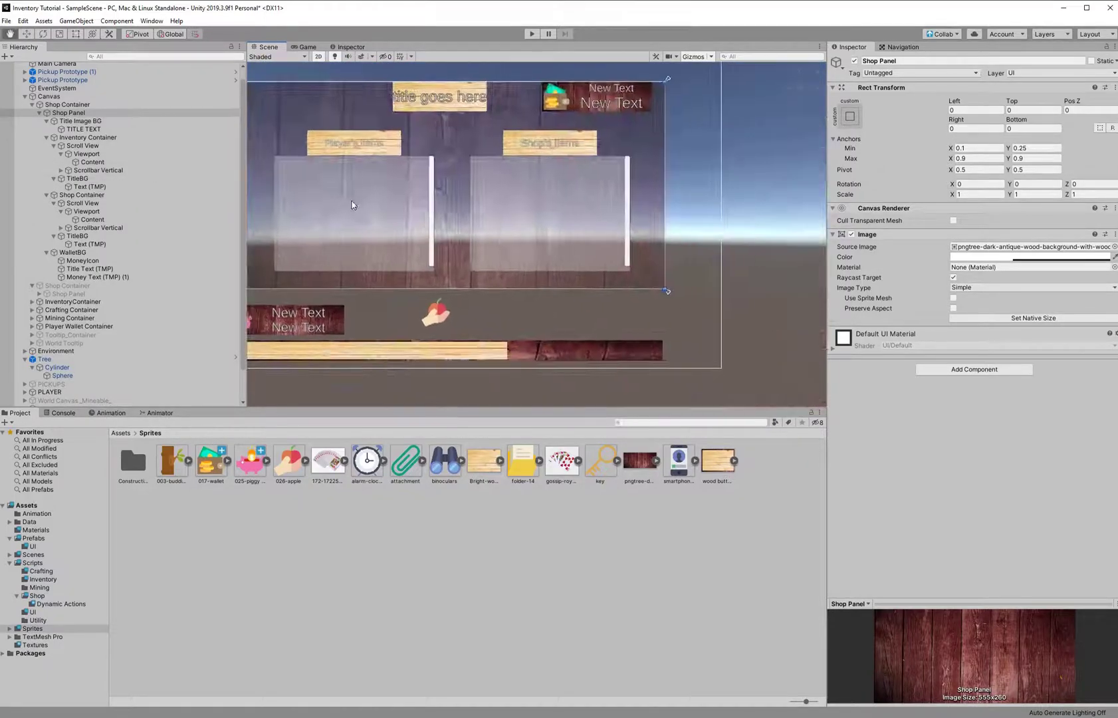
pyautogui.press('t')
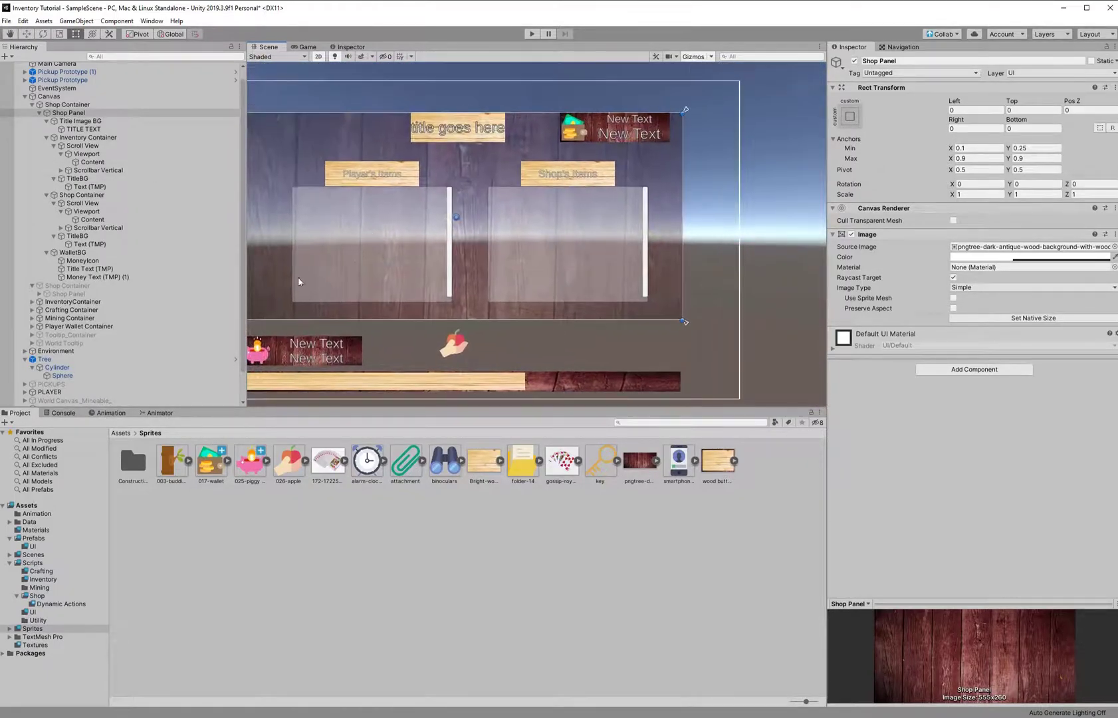
# Create an empty object named Slot Container under the Content of the Inventory Container's Scroll View.
pyautogui.click(40, 113)
pyautogui.click(41, 131)
pyautogui.click(39, 124)
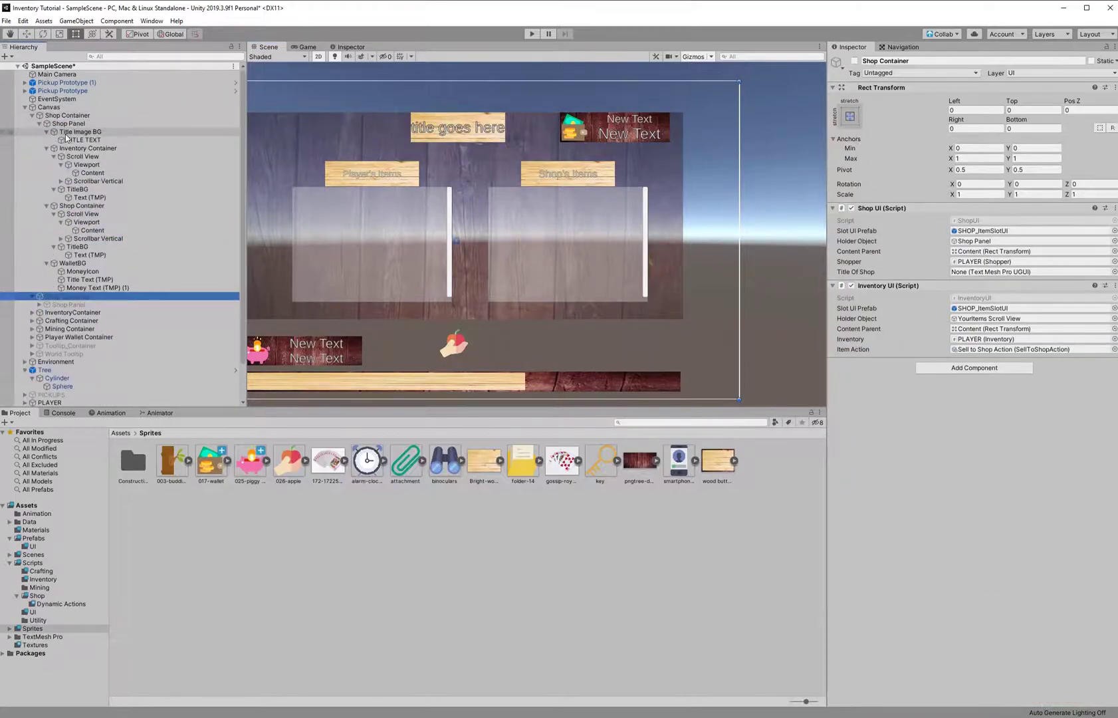
pyautogui.doubleClick(82, 173)
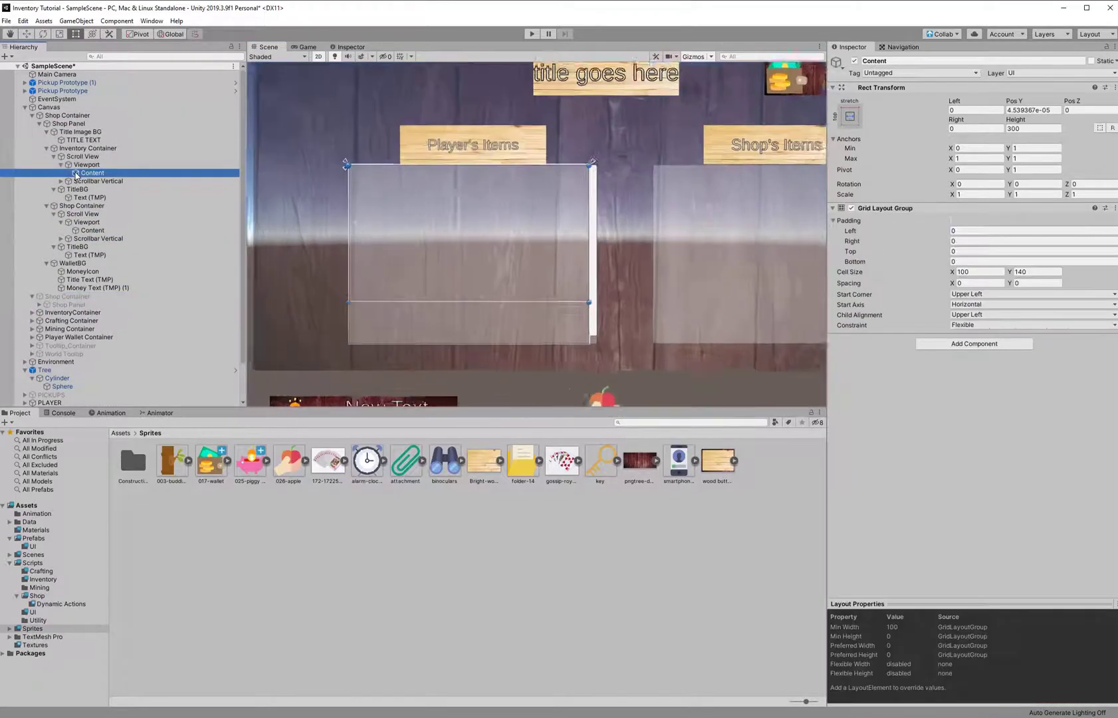
pyautogui.rightClick(80, 175)
pyautogui.click(144, 269)
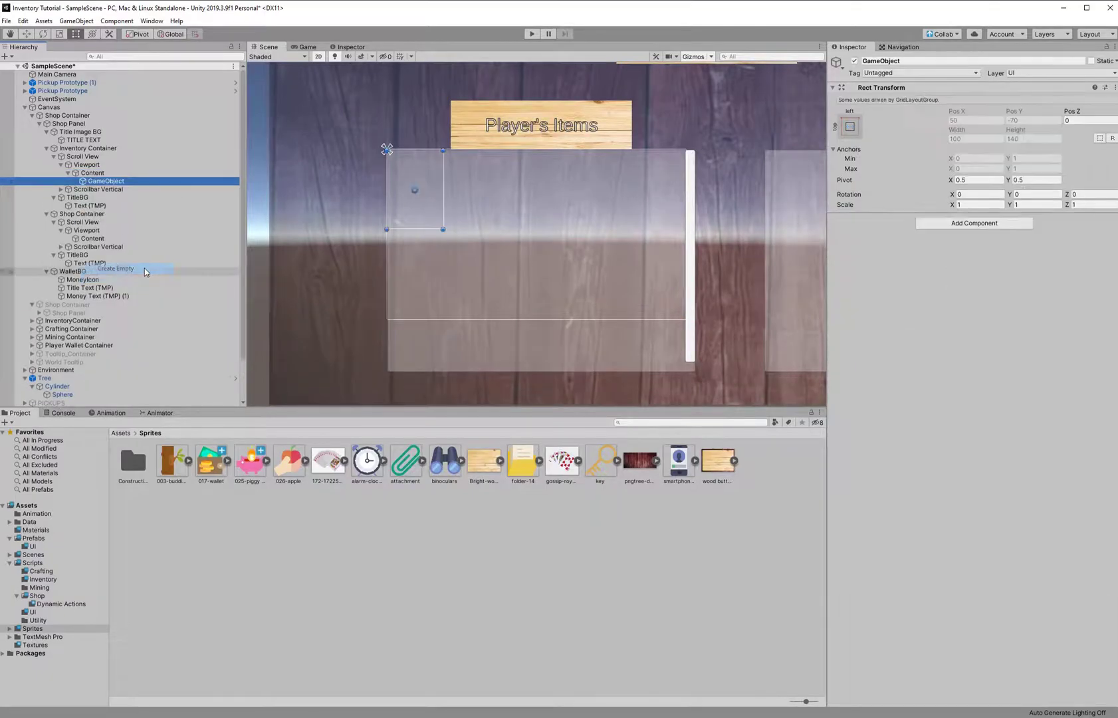
pyautogui.click(126, 181)
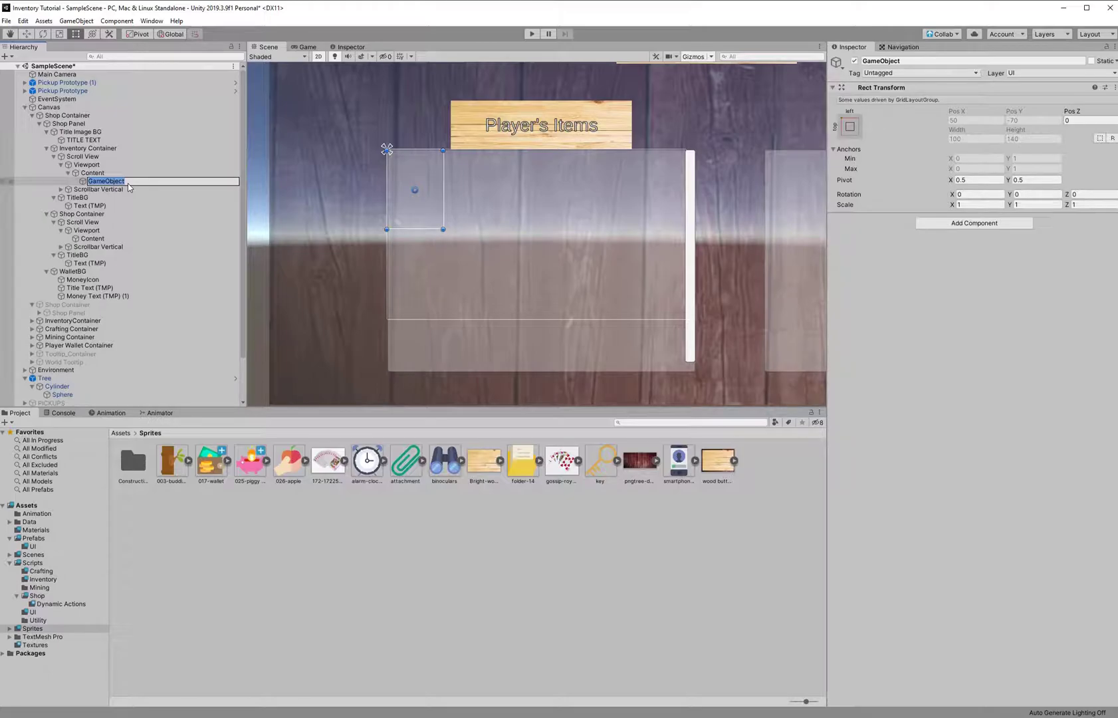
pyautogui.write('SLo')
pyautogui.press('Return')
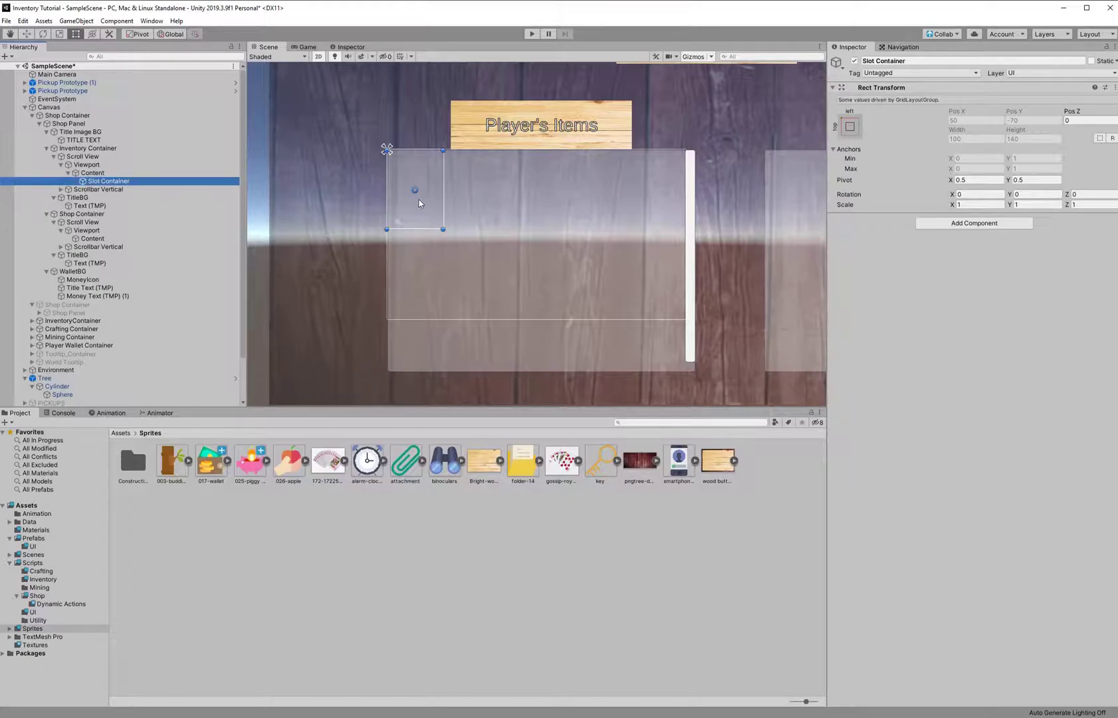
# Add a UI Button to Slot Container and delete its text child.
pyautogui.click(86, 174)
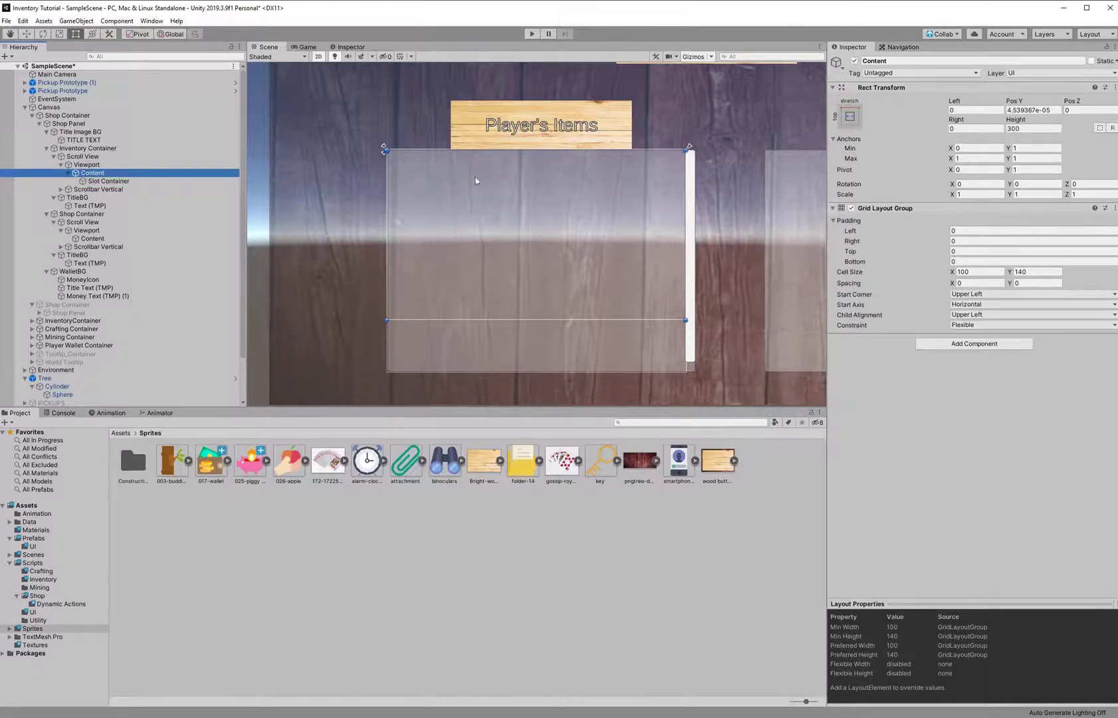
pyautogui.click(170, 182)
pyautogui.rightClick(169, 181)
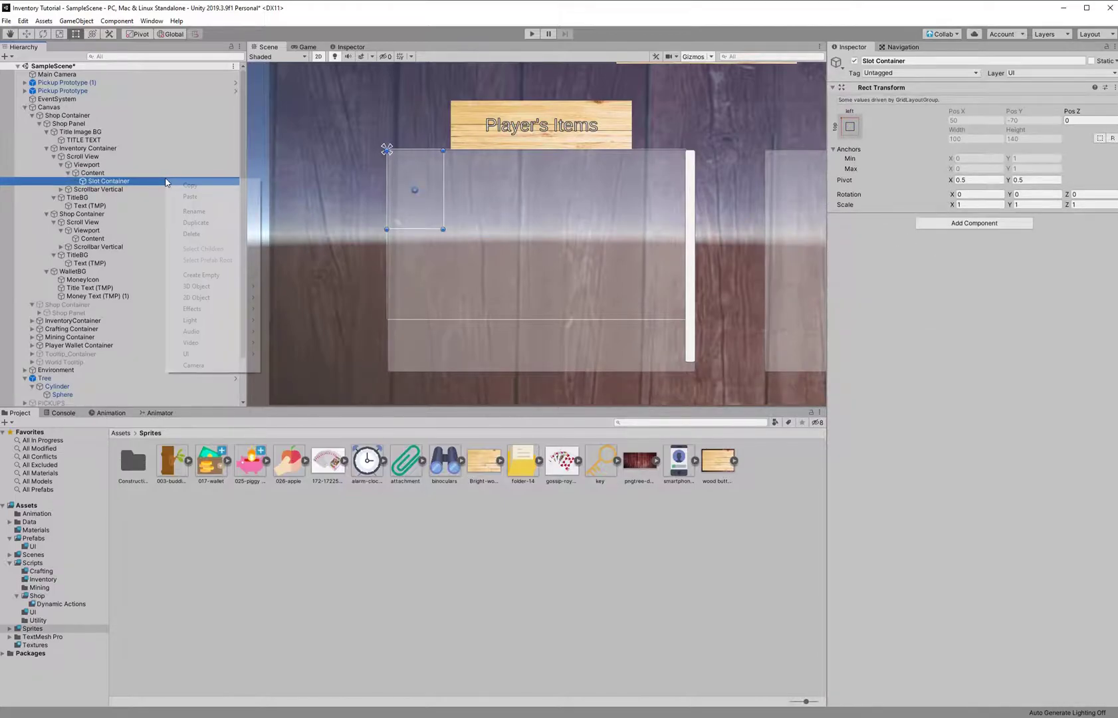
pyautogui.moveTo(215, 354)
pyautogui.click(295, 396)
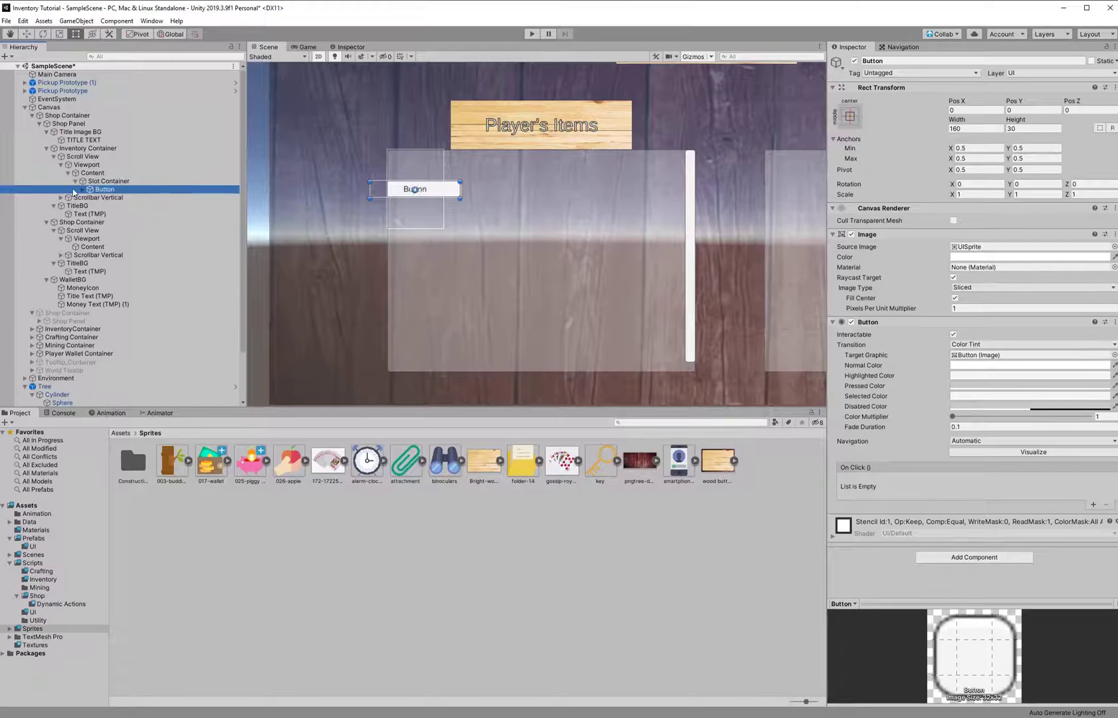
pyautogui.click(83, 190)
pyautogui.click(107, 198)
pyautogui.press('Delete')
# Resize the Button to about 100 by 85 in the upper part of the slot and move its anchors to its corners.
pyautogui.click(108, 192)
pyautogui.moveTo(461, 181); pyautogui.dragTo(443, 150)
pyautogui.moveTo(370, 163); pyautogui.dragTo(387, 164)
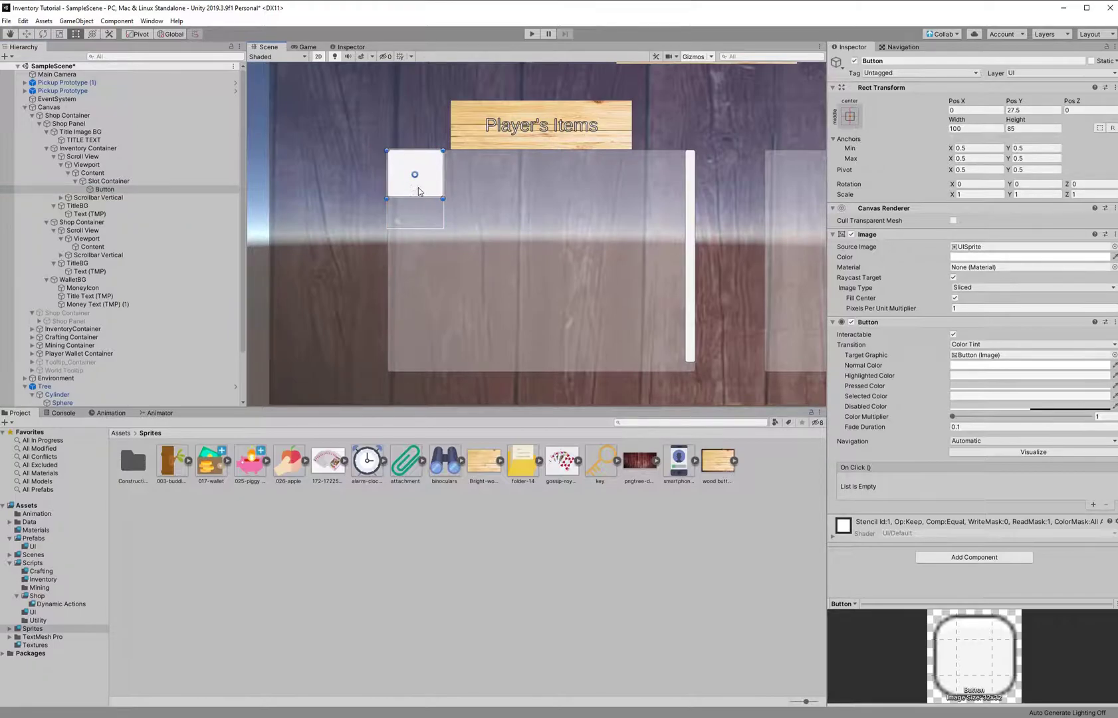
pyautogui.moveTo(416, 192); pyautogui.dragTo(384, 145)
pyautogui.moveTo(418, 193); pyautogui.dragTo(445, 199)
# Vary the cell width and height in Content's Grid Layout Group to test how the anchored Button scales.
pyautogui.click(93, 173)
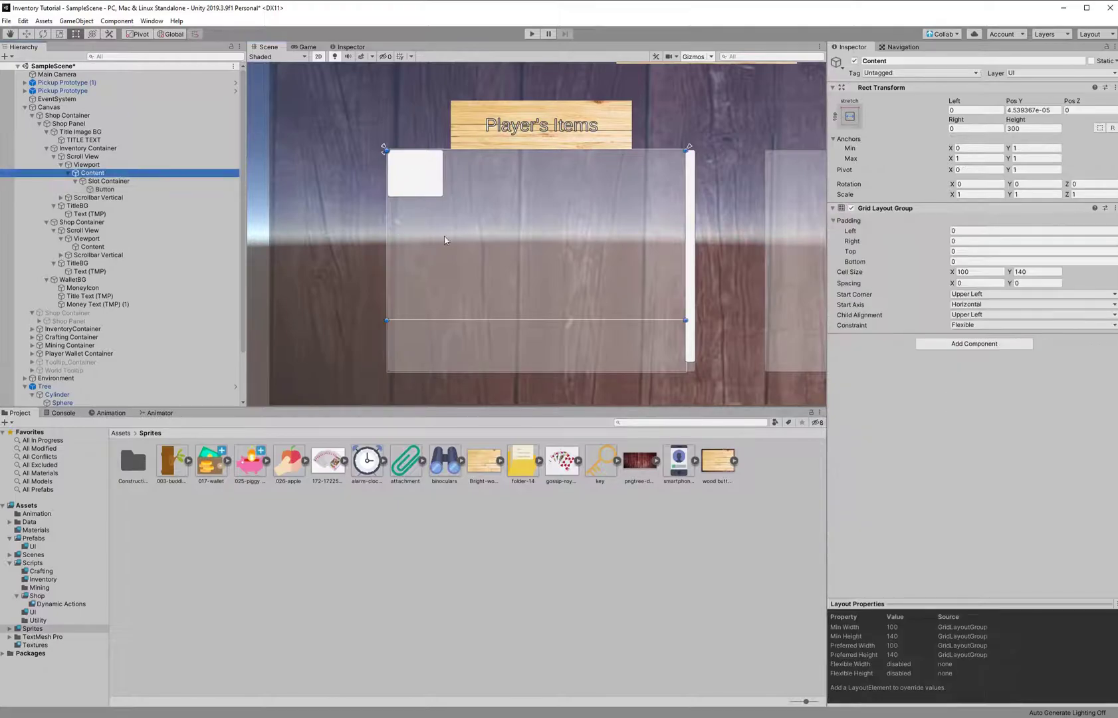
pyautogui.click(968, 272)
pyautogui.click(968, 273)
pyautogui.moveTo(952, 272); pyautogui.dragTo(100, 372)
pyautogui.moveTo(1016, 272); pyautogui.dragTo(1005, 272)
# Set the Button's anchor preset to top left.
pyautogui.click(128, 189)
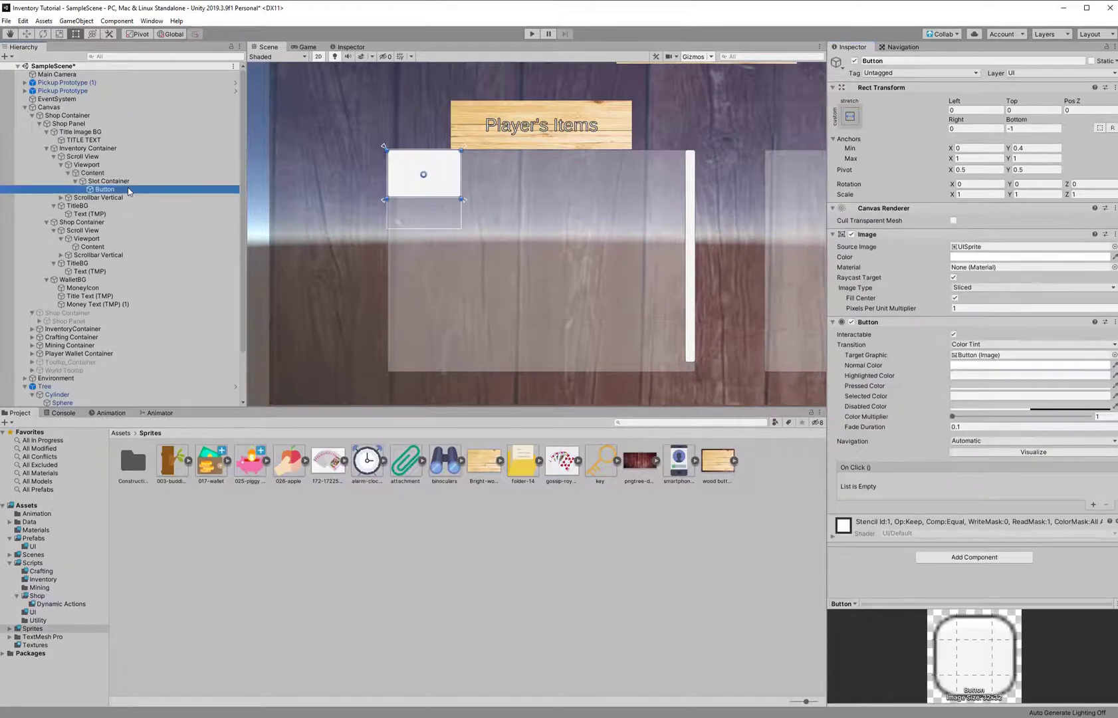
pyautogui.click(849, 115)
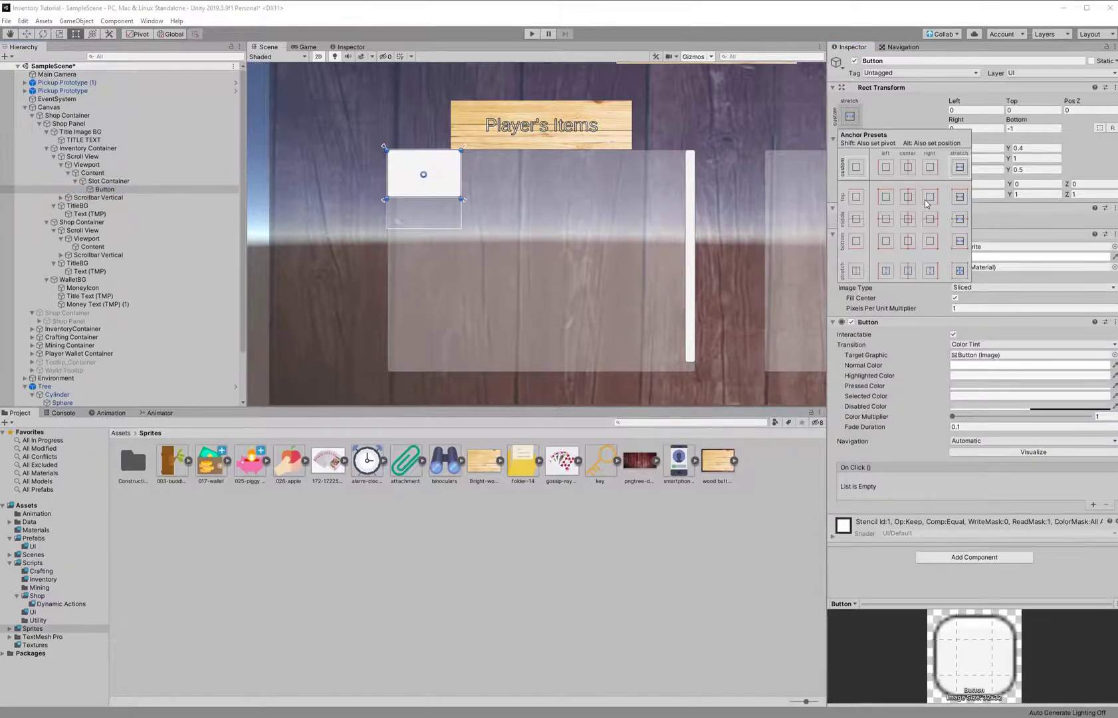
pyautogui.click(884, 198)
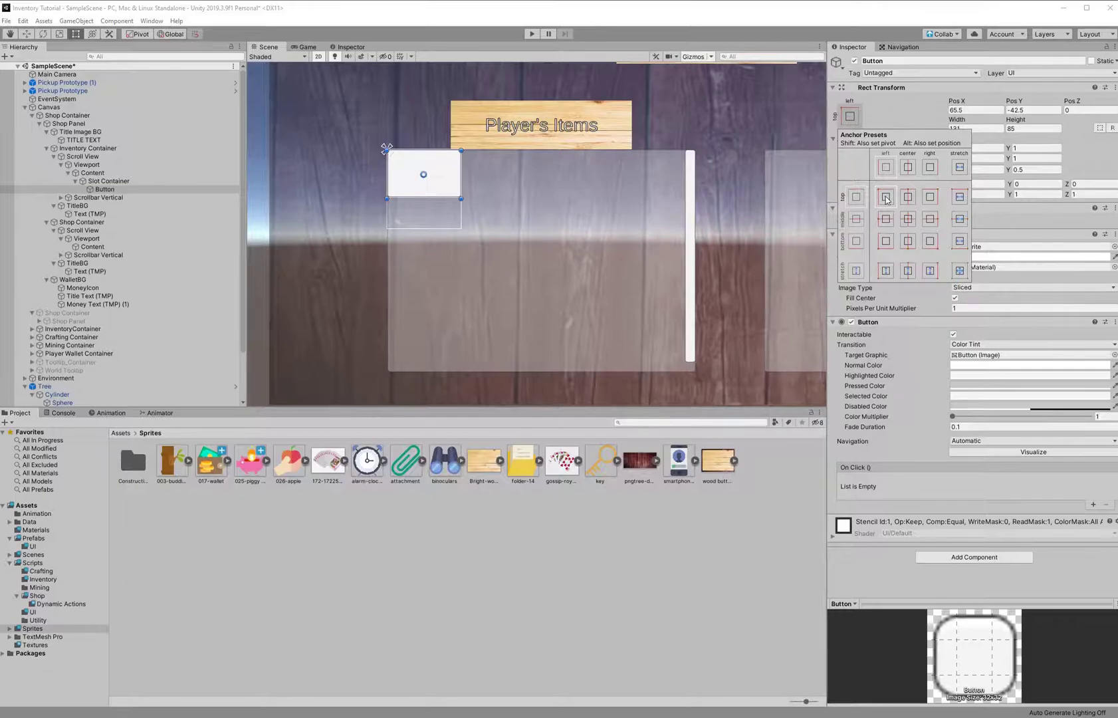
# Vary Content's grid cell width to compare the Button's scaling, and reset the cell width to 100.
pyautogui.click(125, 183)
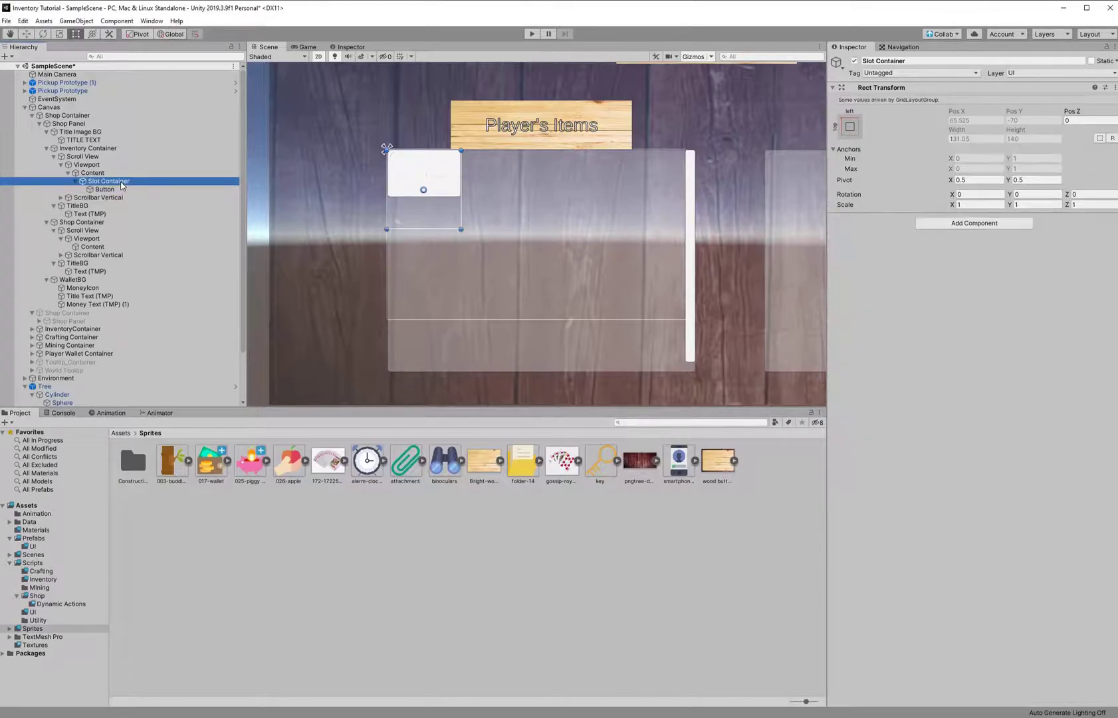
pyautogui.click(118, 174)
pyautogui.moveTo(952, 272); pyautogui.dragTo(904, 283)
pyautogui.click(972, 272)
pyautogui.write('100')
# Re-anchor the Button starting from the bottom stretch preset, with anchors spanning the slot's full width and Y from about 0.39 to 1.
pyautogui.click(431, 193)
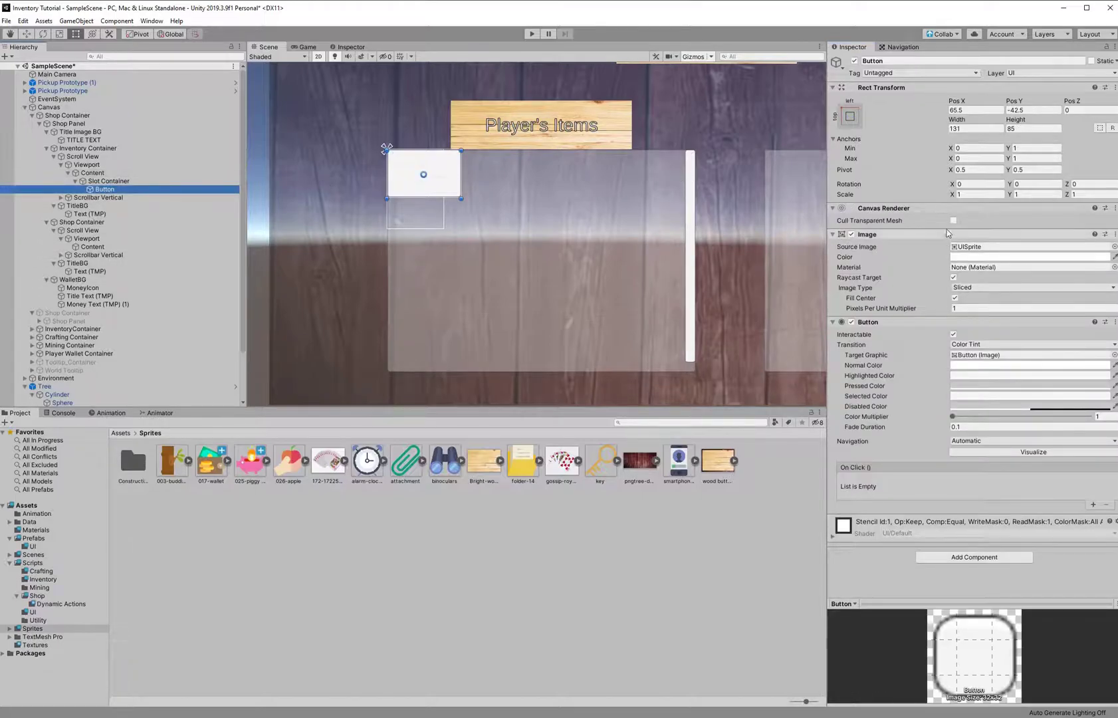
pyautogui.click(849, 117)
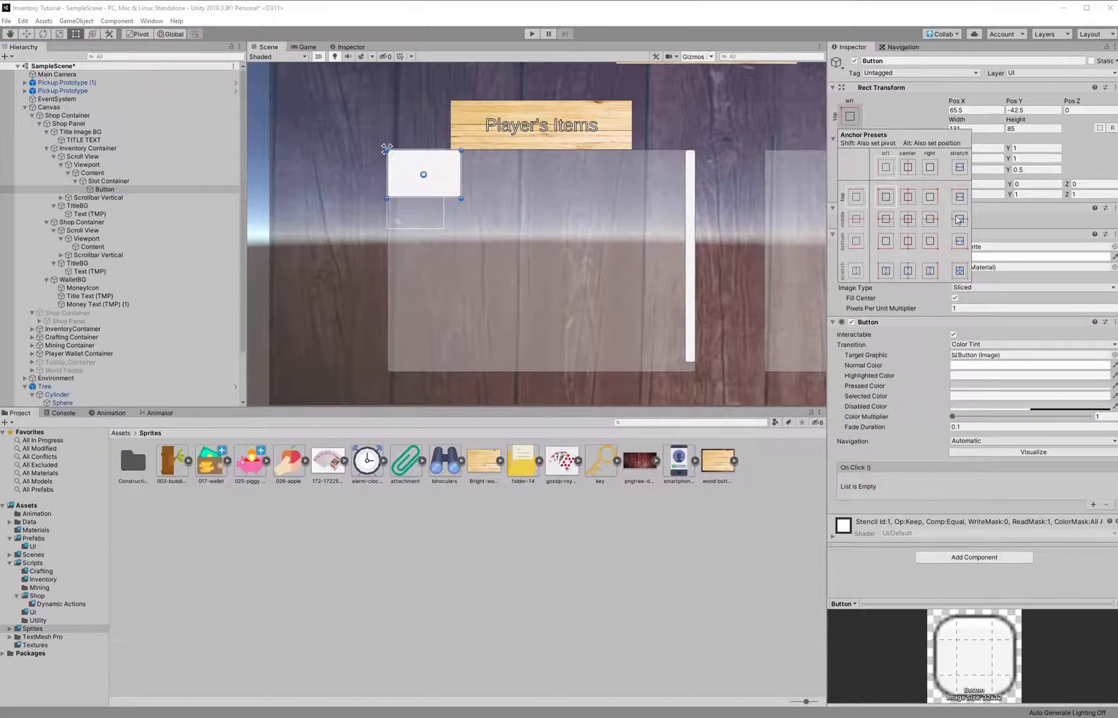
pyautogui.click(959, 241)
pyautogui.click(447, 231)
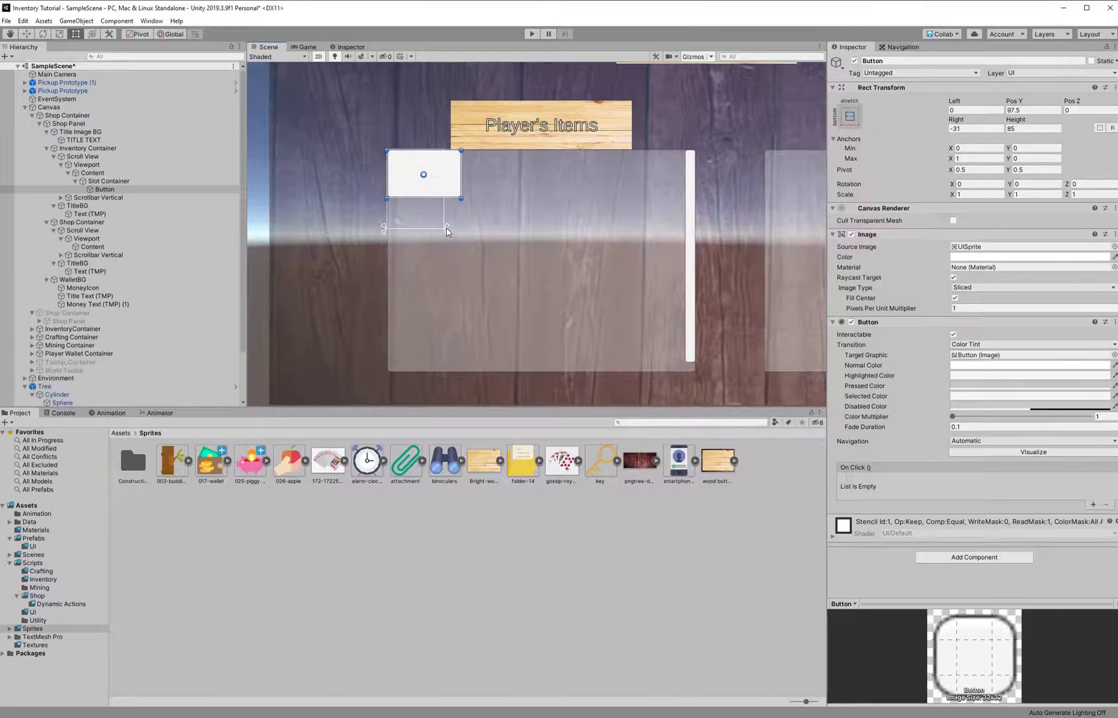
pyautogui.moveTo(446, 230); pyautogui.dragTo(446, 147)
pyautogui.moveTo(447, 232); pyautogui.dragTo(443, 182)
# Add a UI Image to Slot Container and size it to about 100 by 28 directly beneath the Button.
pyautogui.click(98, 190)
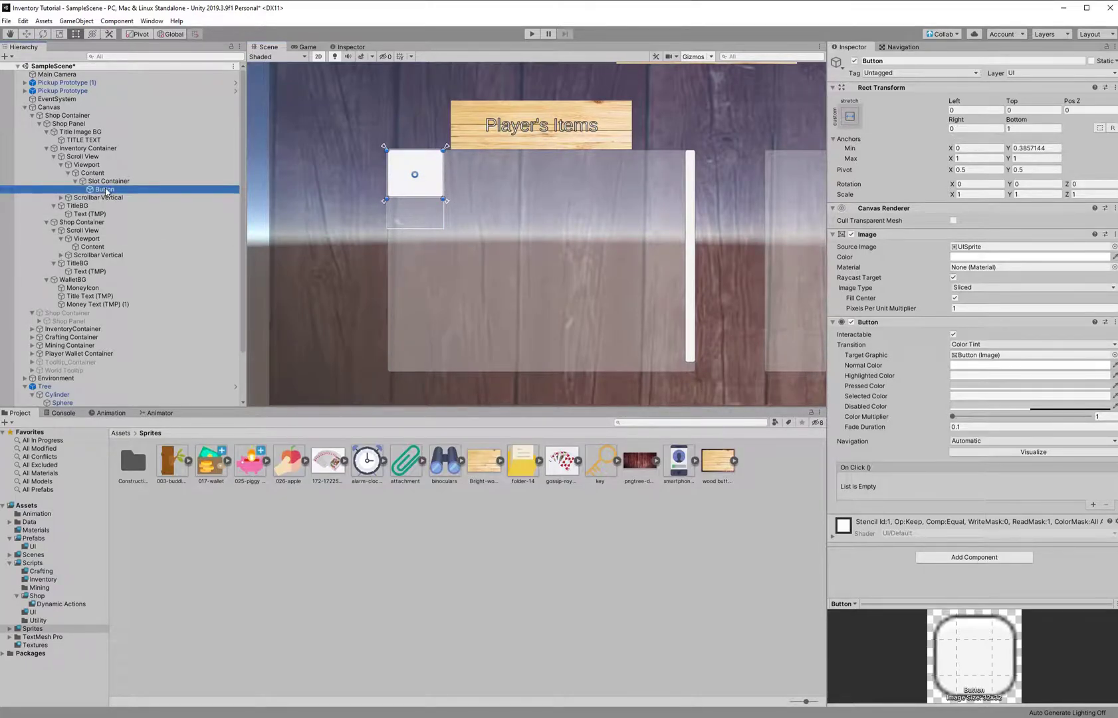
pyautogui.rightClick(106, 190)
pyautogui.click(113, 190)
pyautogui.click(110, 181)
pyautogui.rightClick(114, 183)
pyautogui.moveTo(163, 357)
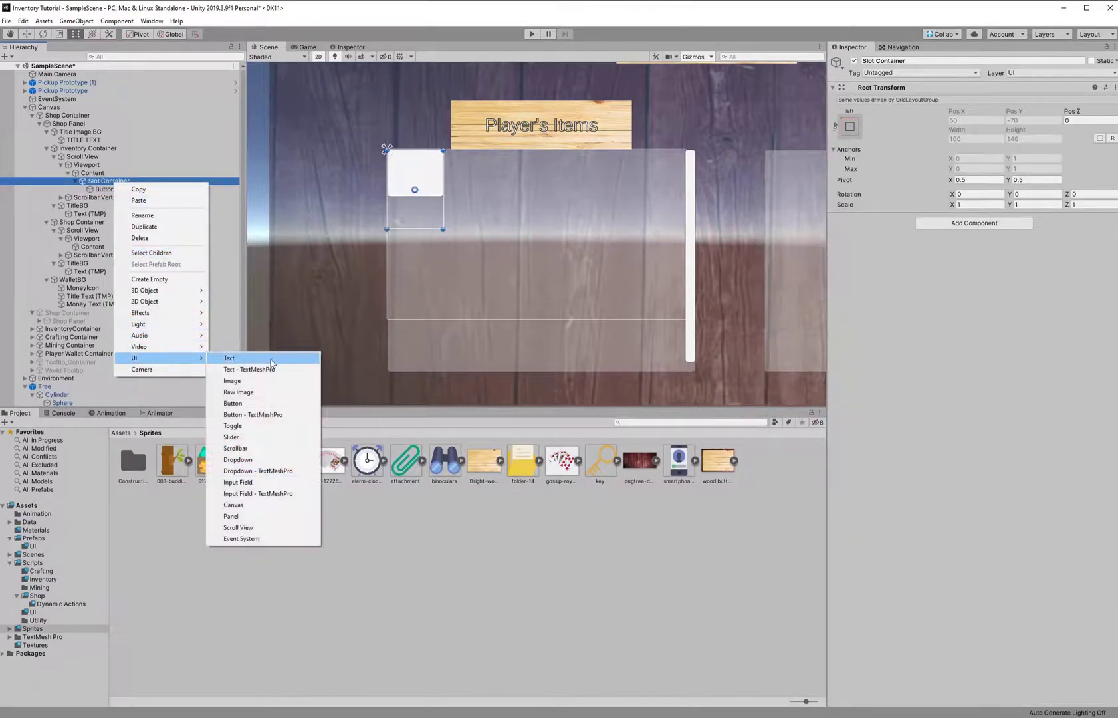
pyautogui.click(261, 379)
pyautogui.moveTo(437, 162); pyautogui.dragTo(435, 219)
# Duplicate the Image and fit the copy, about 100 by 21, into the bottom of the slot, and reselect the first Image.
pyautogui.hotkey('ctrl', 'd')
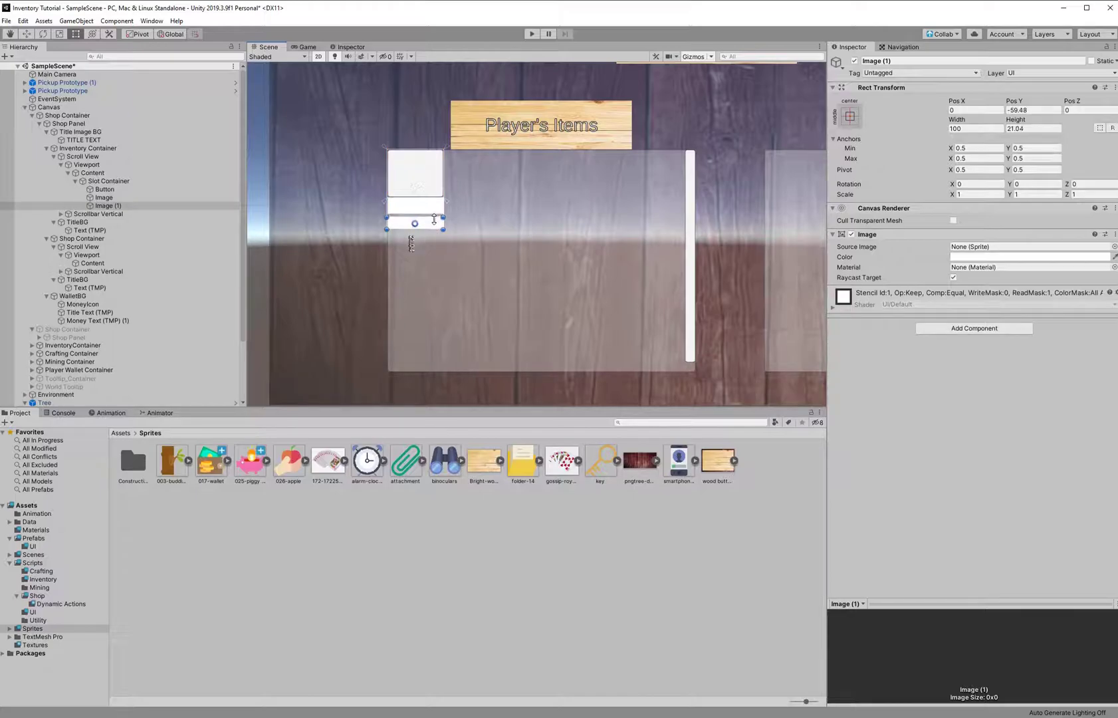
pyautogui.click(433, 214)
pyautogui.click(427, 203)
pyautogui.click(427, 203)
pyautogui.click(148, 200)
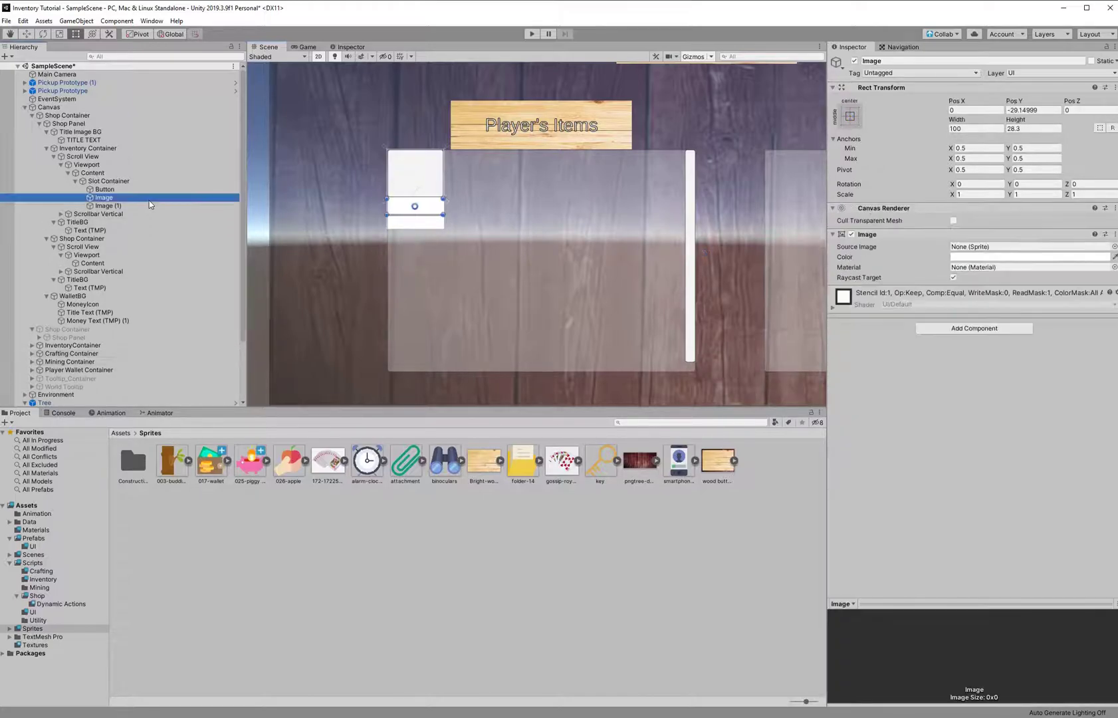
# Trim the first Image to about 23 high and anchor it from the middle stretch preset, with anchor Y from about 0.19 to 0.39.
pyautogui.click(424, 204)
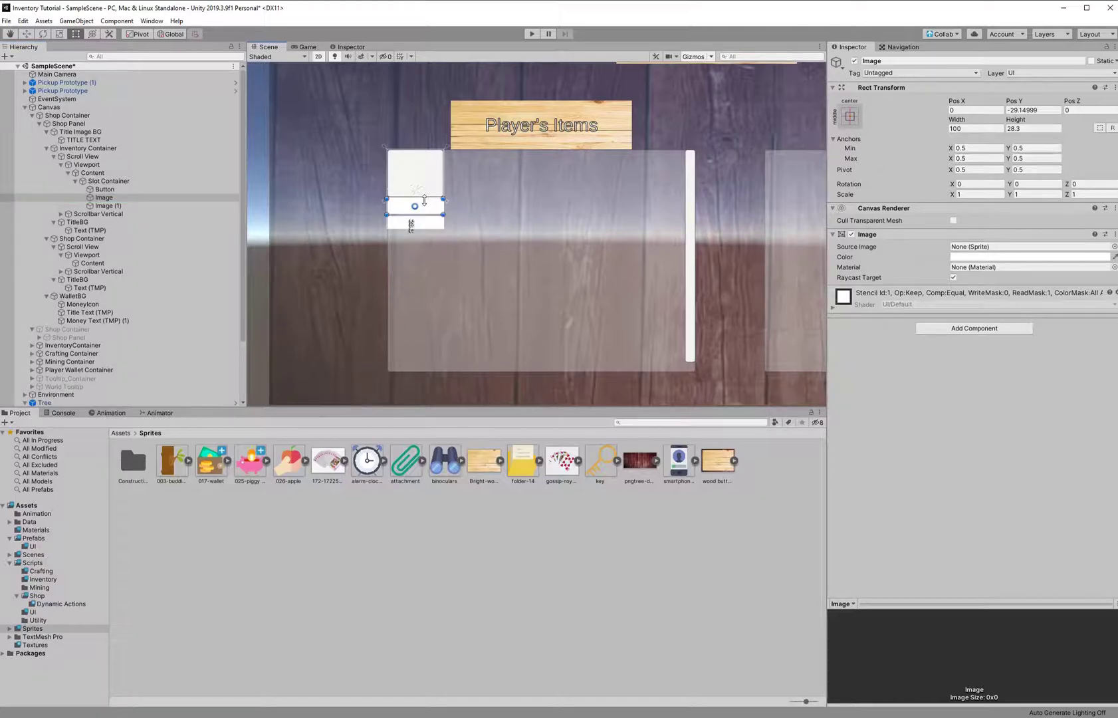
pyautogui.scroll(5, 424, 200)
pyautogui.moveTo(426, 200); pyautogui.dragTo(426, 205)
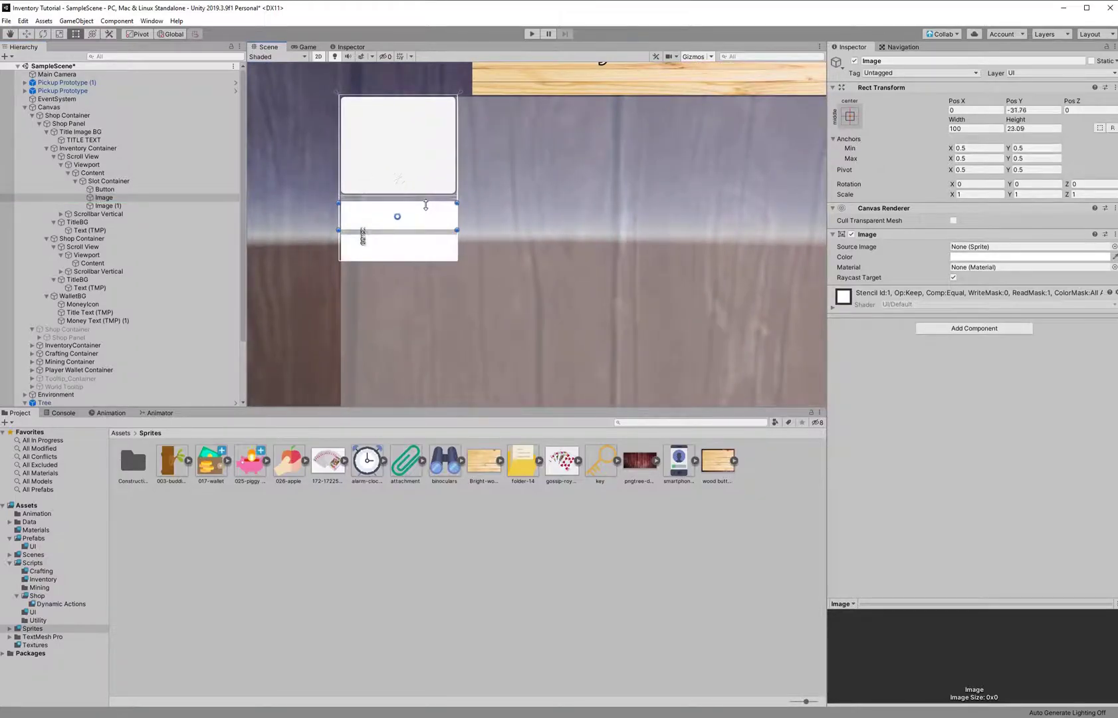
pyautogui.click(849, 115)
pyautogui.click(959, 218)
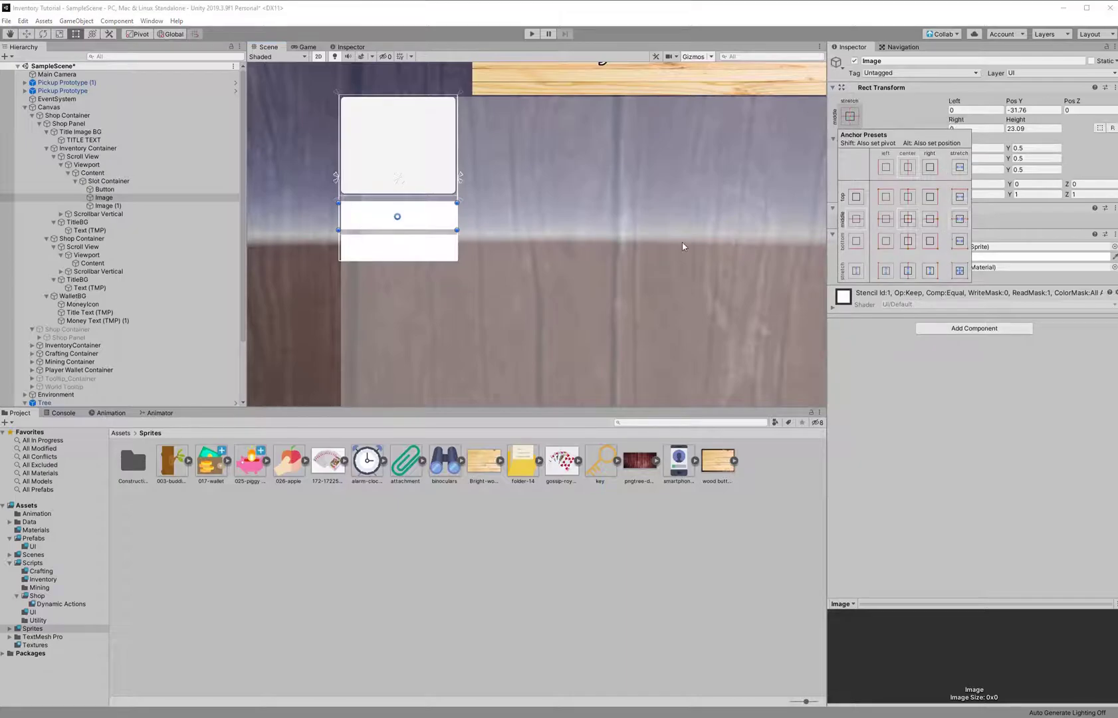
pyautogui.click(461, 184)
pyautogui.moveTo(460, 181); pyautogui.dragTo(463, 234)
pyautogui.moveTo(461, 174); pyautogui.dragTo(461, 195)
pyautogui.moveTo(447, 217); pyautogui.dragTo(444, 212)
# Set the first Image's left, right, top and bottom offsets to 1.
pyautogui.click(952, 109)
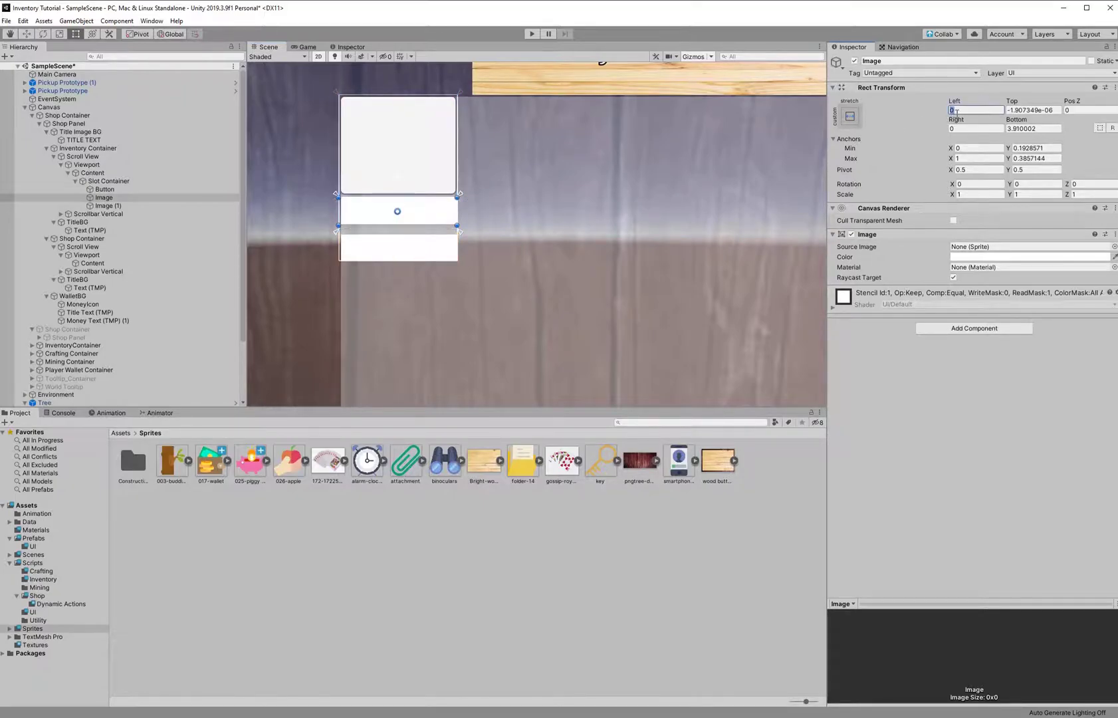
pyautogui.write('1')
pyautogui.click(960, 129)
pyautogui.write('1')
pyautogui.click(1028, 110)
pyautogui.write('1')
pyautogui.click(1031, 128)
pyautogui.write('1')
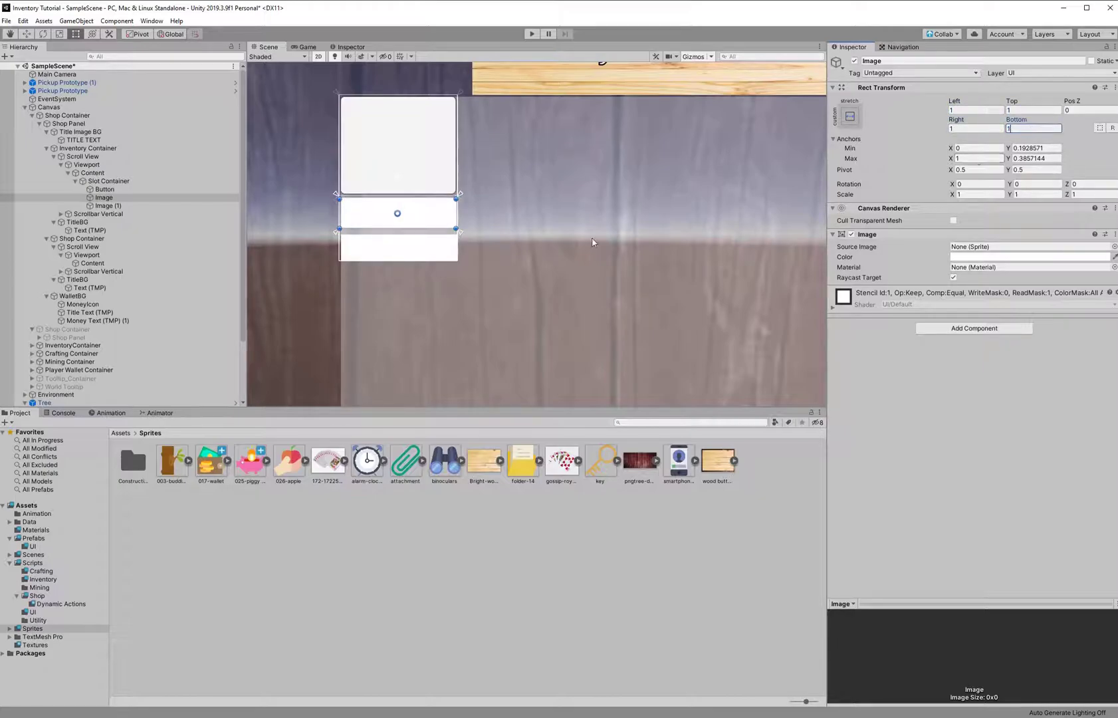
# Anchor Image (1) from the bottom stretch preset, spanning the slot's full width with anchor Y from 0 to about 0.19.
pyautogui.click(362, 252)
pyautogui.click(402, 252)
pyautogui.click(425, 250)
pyautogui.click(119, 206)
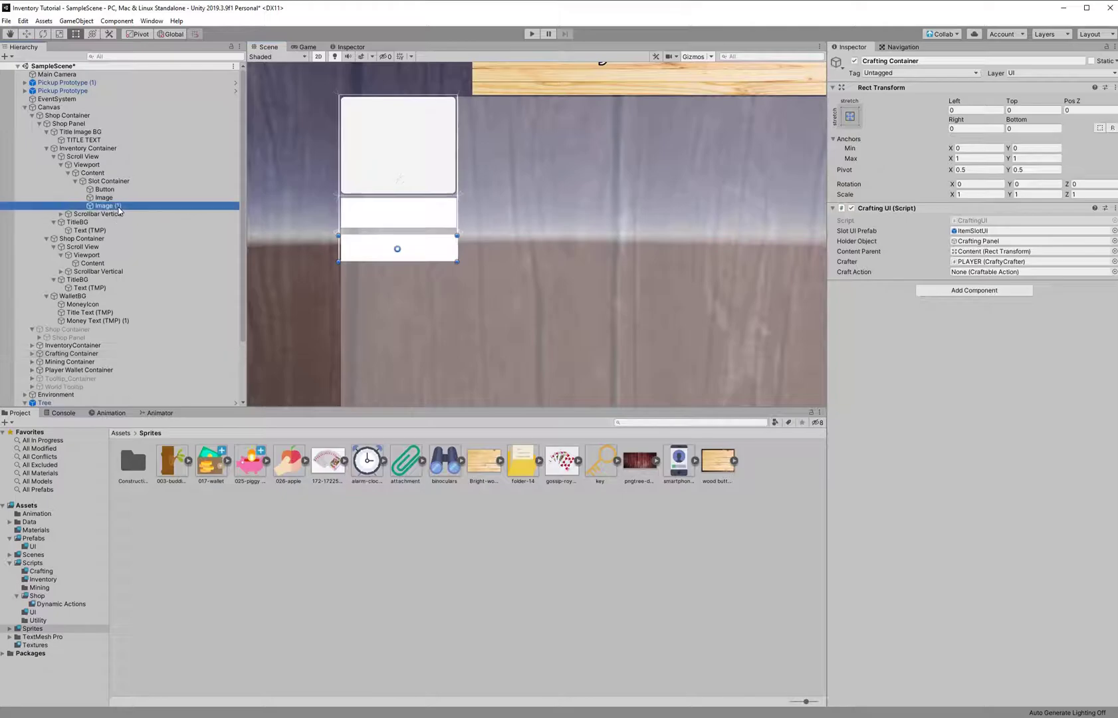
pyautogui.click(849, 116)
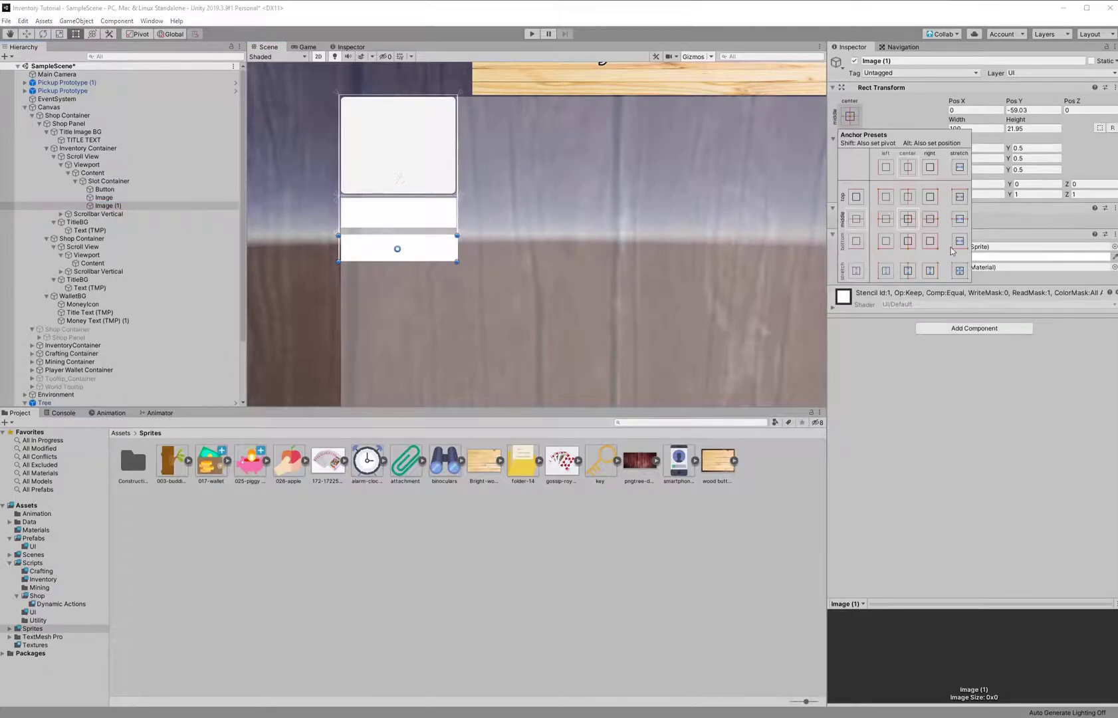
pyautogui.click(962, 244)
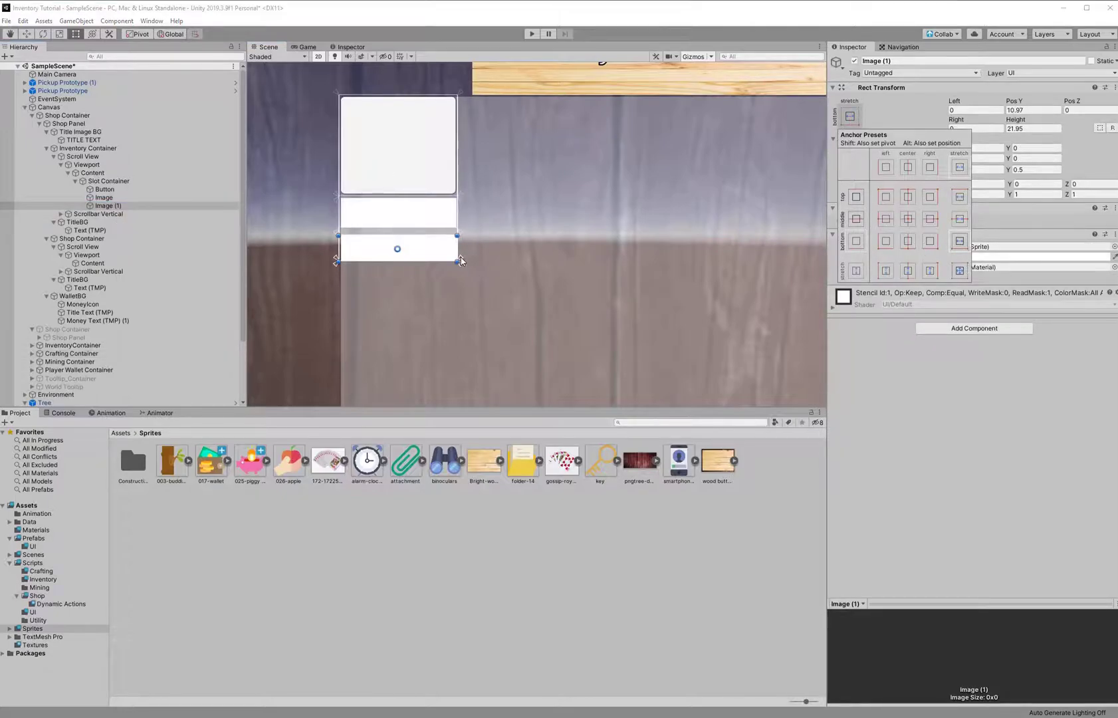
pyautogui.click(460, 256)
pyautogui.moveTo(460, 261); pyautogui.dragTo(466, 227)
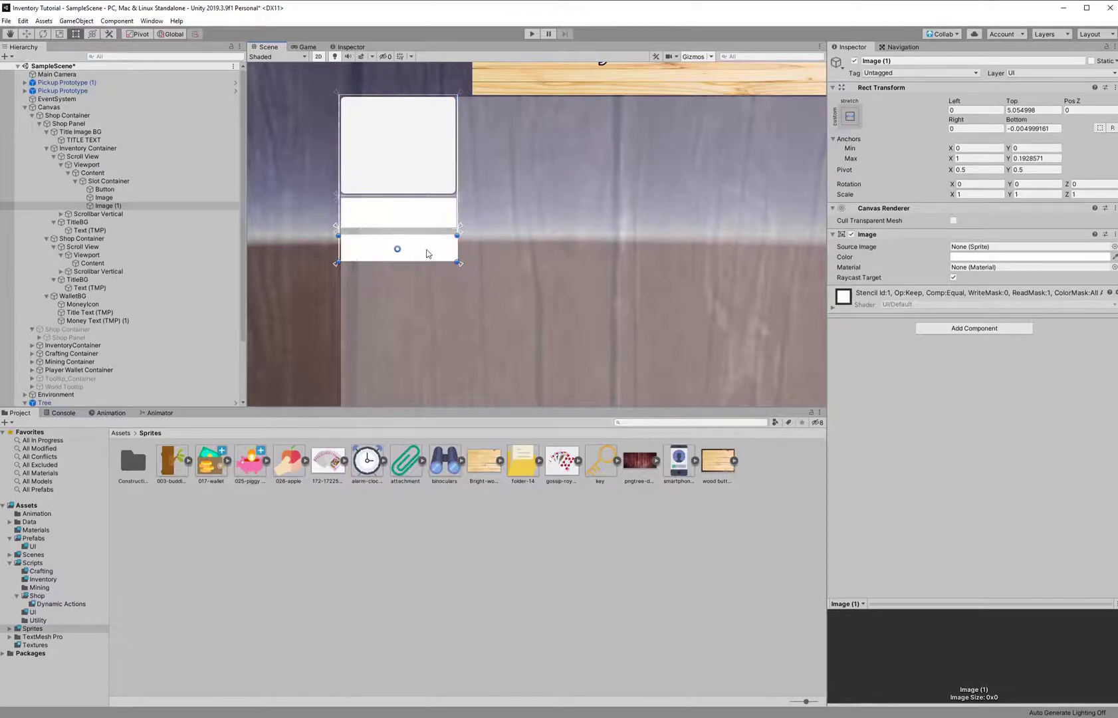
# Set Image (1)'s left, right, bottom and top offsets to 1.
pyautogui.click(968, 111)
pyautogui.write('1')
pyautogui.click(970, 128)
pyautogui.write('1')
pyautogui.click(1032, 129)
pyautogui.write('1')
pyautogui.click(1032, 110)
pyautogui.write('1')
pyautogui.press('Return')
# Assign the UISprite source image to both Image and Image (1).
pyautogui.keyDown('ctrl'); pyautogui.click(148, 198); pyautogui.keyUp('ctrl')
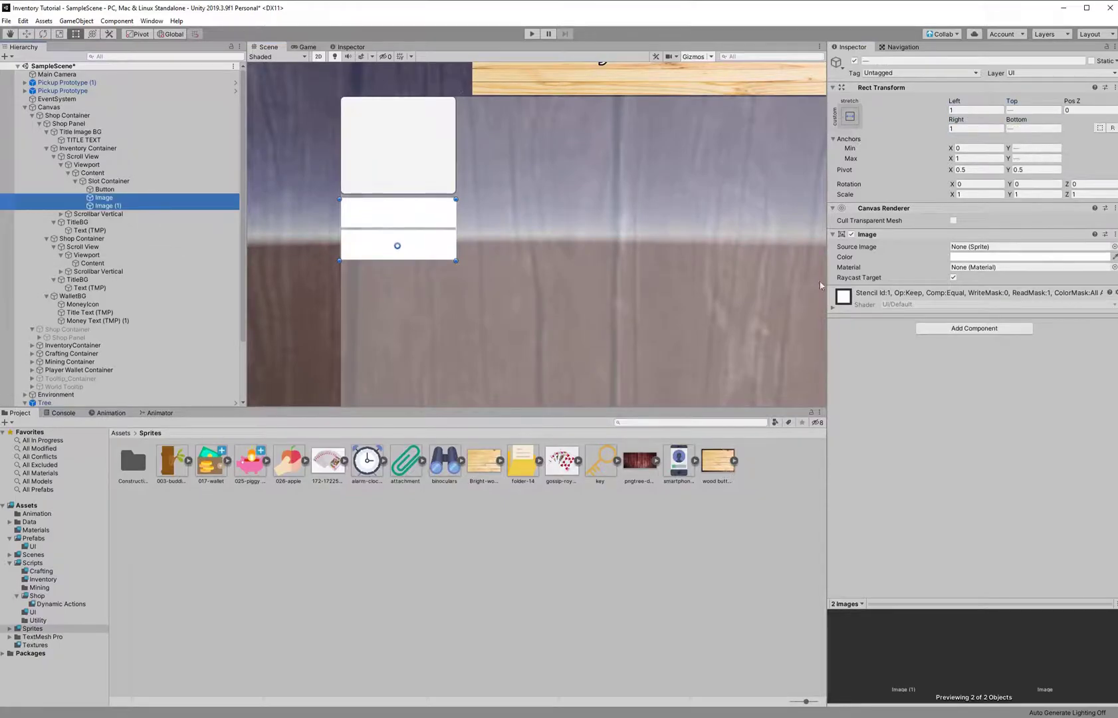
pyautogui.click(1114, 246)
pyautogui.scroll(-10, 199, 196)
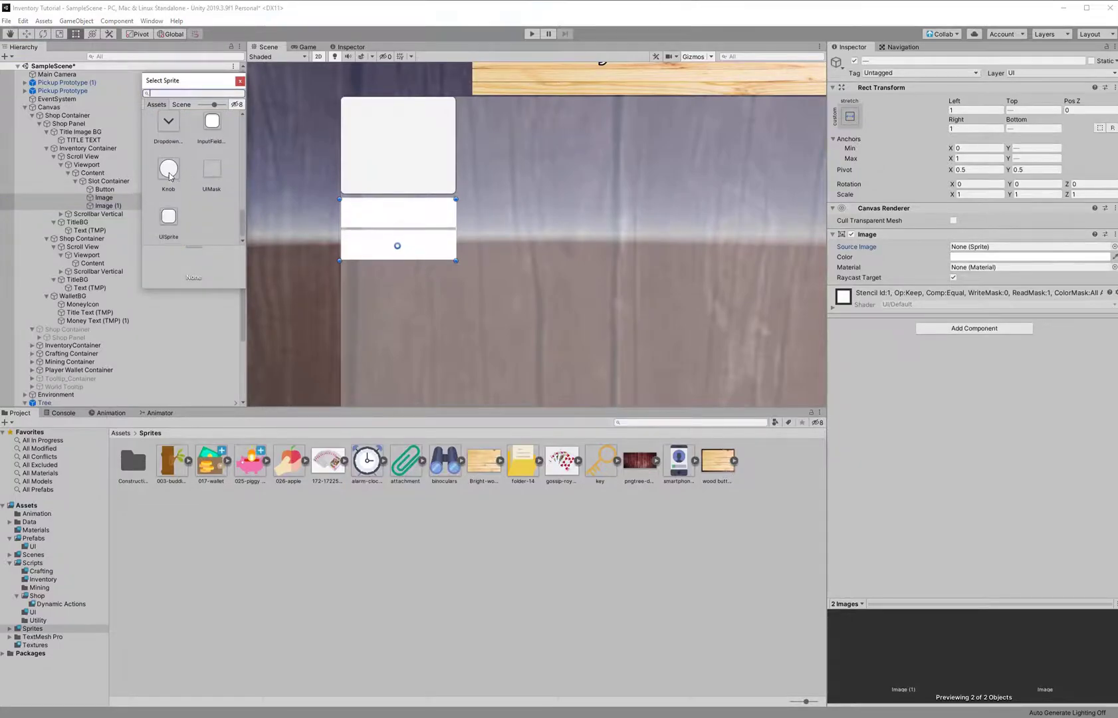
pyautogui.doubleClick(168, 216)
# Add a TextMeshPro text as a child of Image and another as a child of Image (1).
pyautogui.click(140, 198)
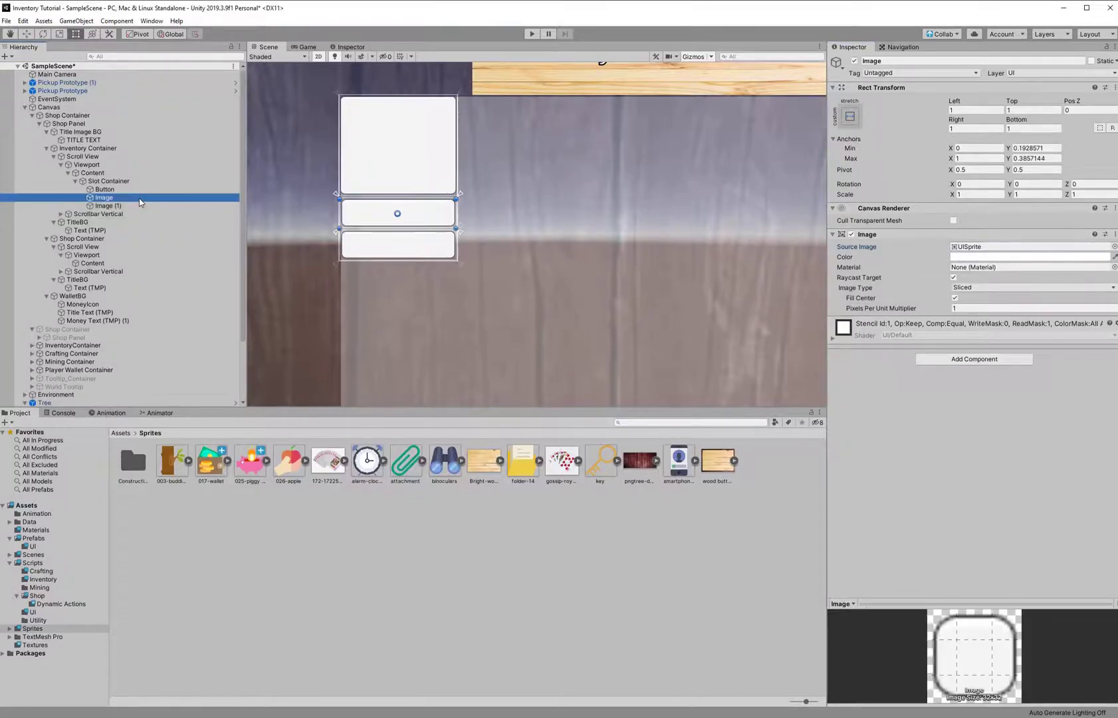
pyautogui.rightClick(140, 198)
pyautogui.moveTo(186, 372)
pyautogui.click(267, 386)
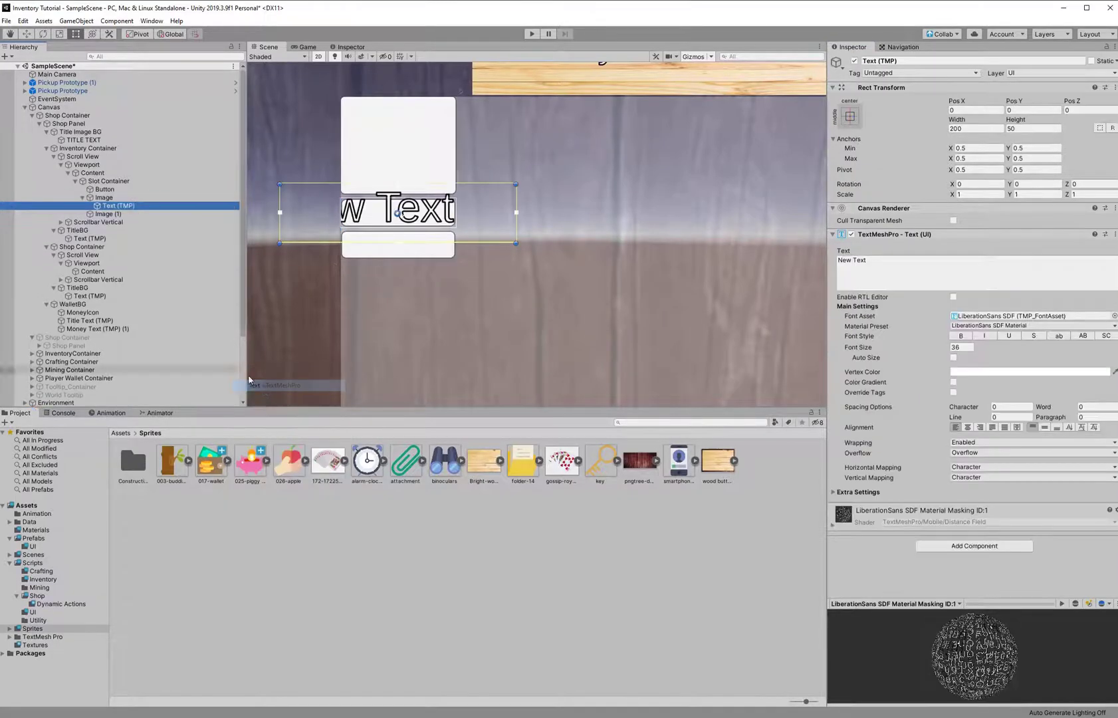
pyautogui.click(127, 214)
pyautogui.rightClick(127, 214)
pyautogui.moveTo(173, 392)
pyautogui.click(279, 402)
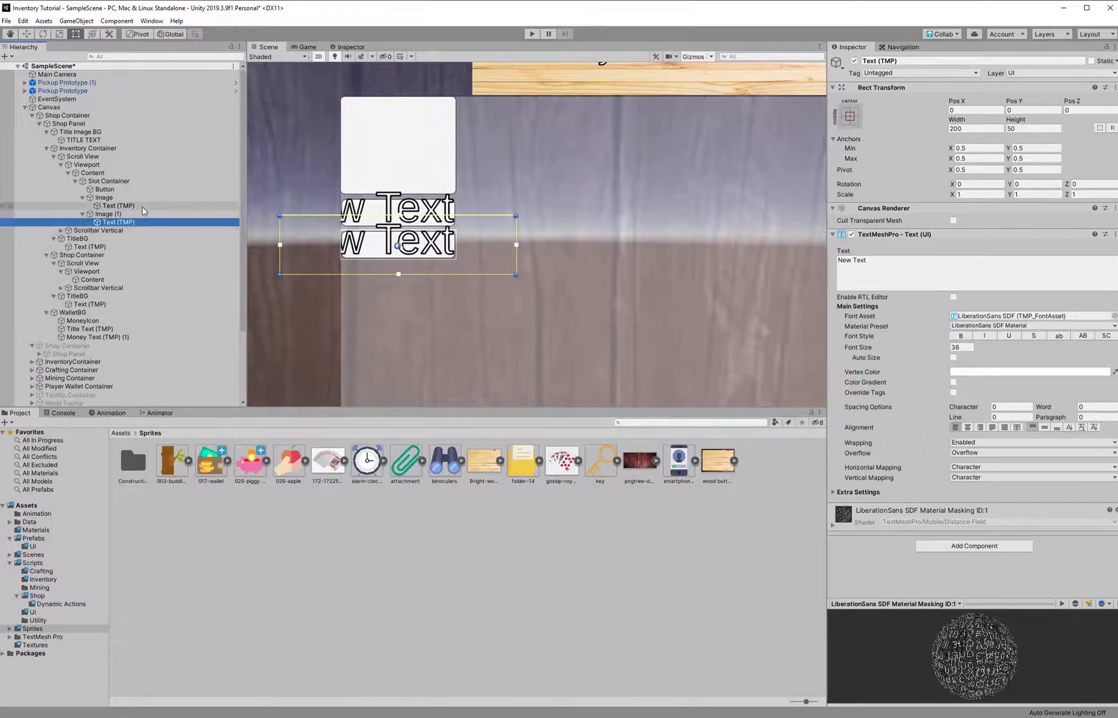
# Stretch both new texts to fill their parent images, with all offsets at 0.
pyautogui.click(849, 117)
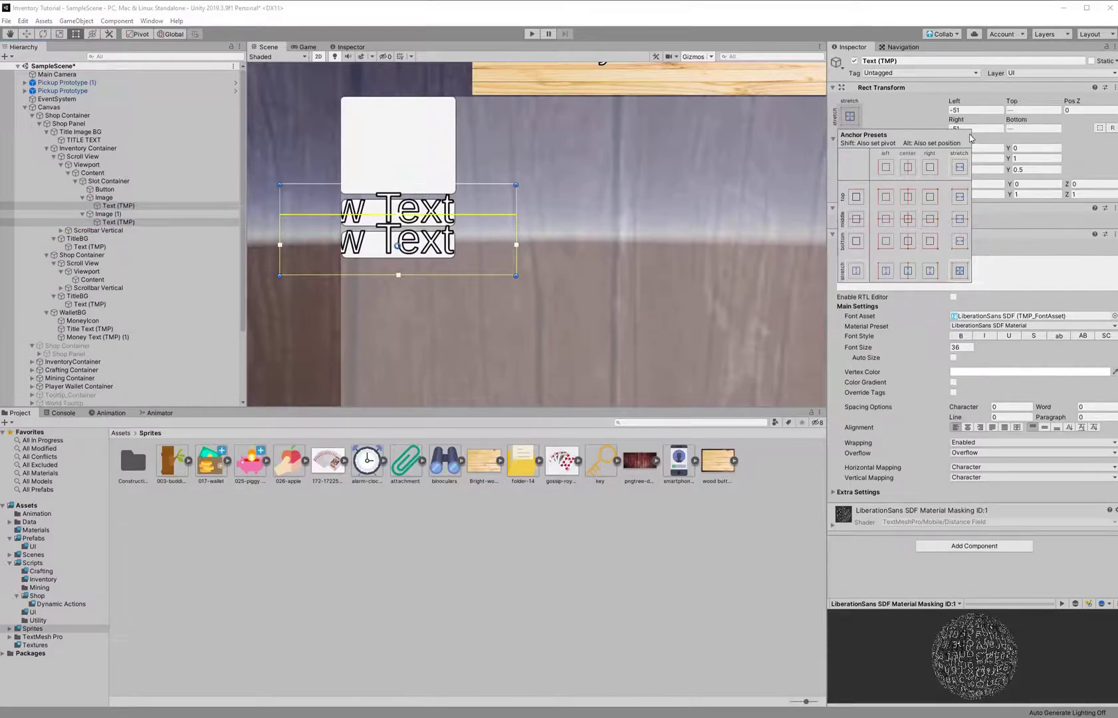
pyautogui.click(961, 272)
pyautogui.click(979, 129)
pyautogui.write('0')
pyautogui.click(1027, 129)
pyautogui.write('0')
pyautogui.click(1027, 109)
pyautogui.write('0')
# Centre both texts horizontally and vertically, and enable Auto Size with a minimum of 8 and a maximum of 256.
pyautogui.click(967, 429)
pyautogui.click(1044, 428)
pyautogui.click(953, 357)
pyautogui.click(976, 368)
pyautogui.write('8')
pyautogui.click(1018, 367)
pyautogui.write('256')
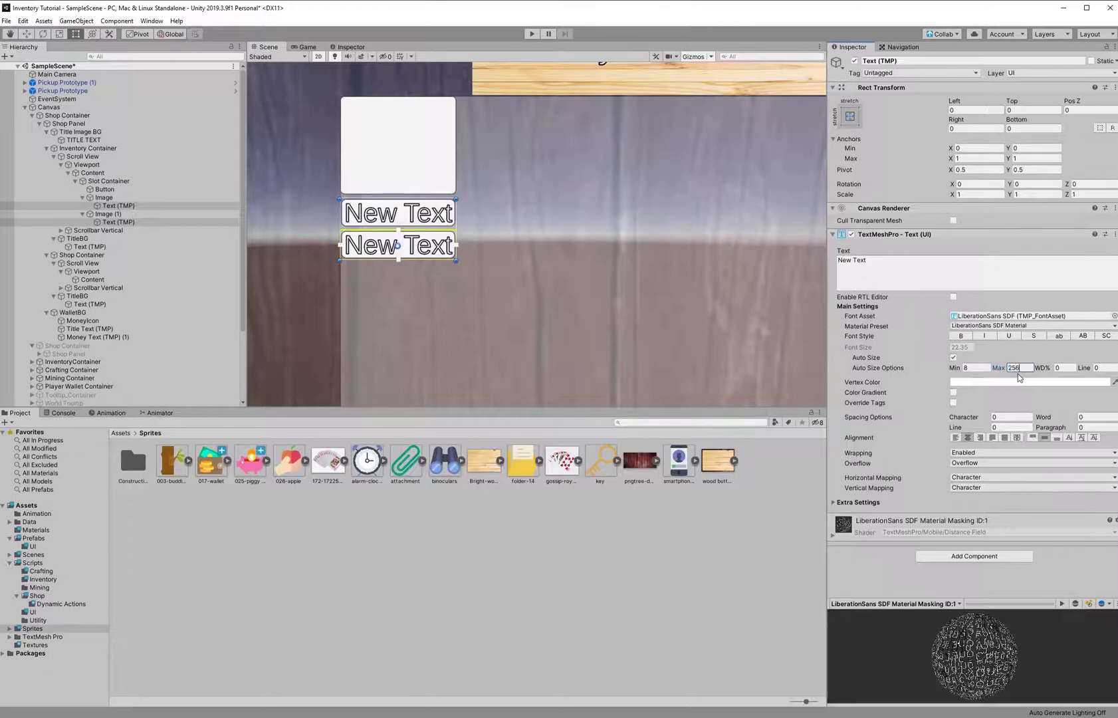
# Rename the text under Image to NameText and the text under Image (1) to Price Text.
pyautogui.click(133, 206)
pyautogui.click(137, 207)
pyautogui.write('NaeeText')
pyautogui.press('Return')
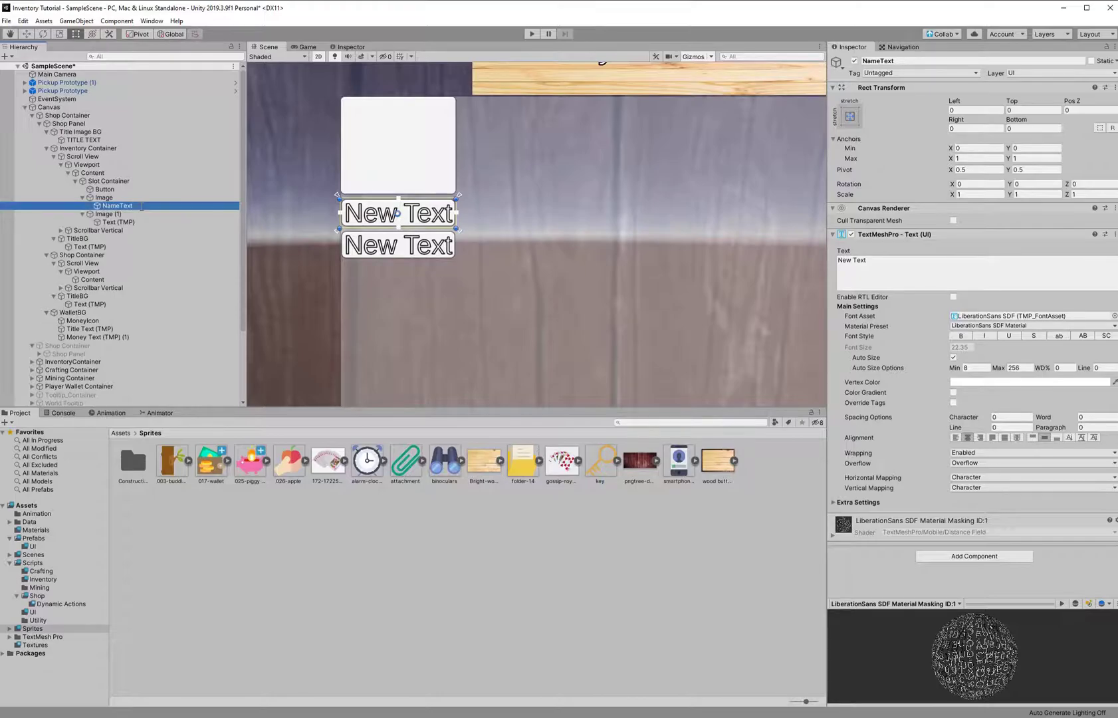
pyautogui.click(143, 223)
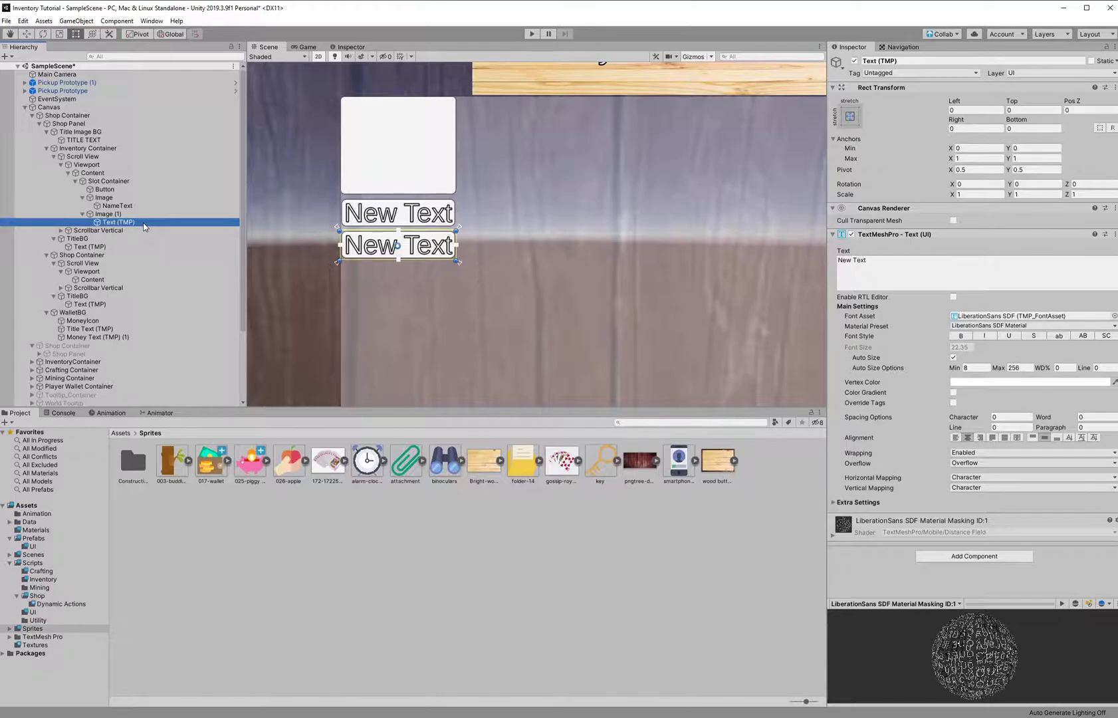
pyautogui.click(163, 223)
pyautogui.write('Price Text')
pyautogui.press('Return')
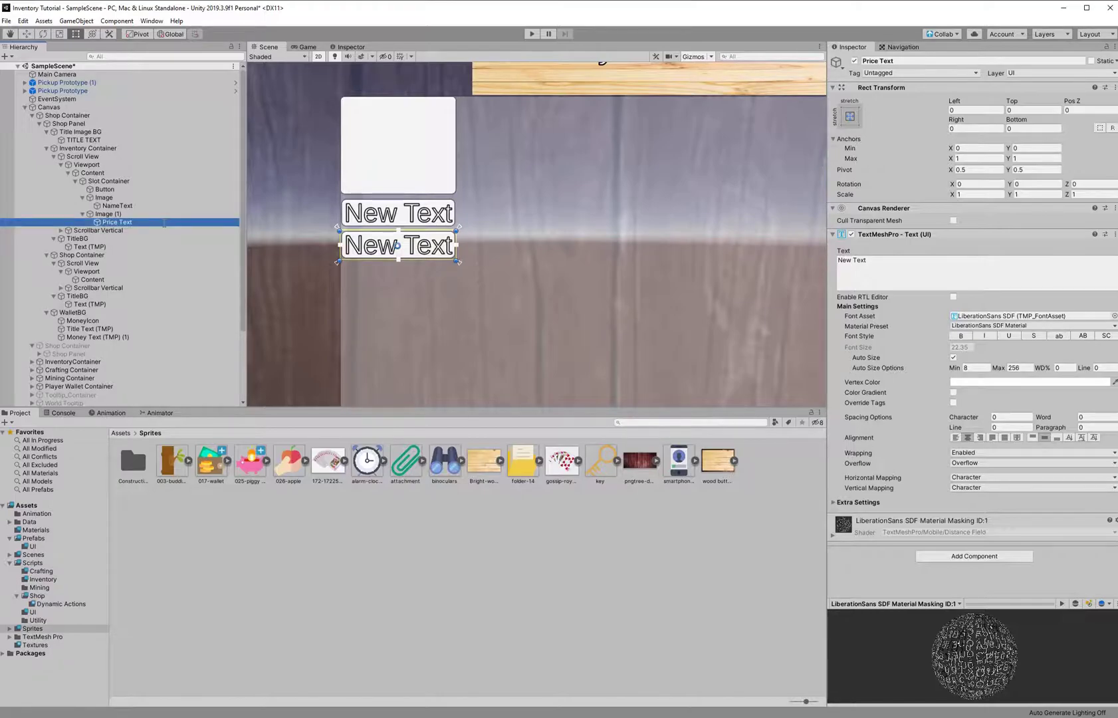
# Add an Image to the Button, about 28 by 20 in its lower-right corner, with anchors X from 0.69 to 1 and Y from 0 to about 0.28.
pyautogui.rightClick(115, 190)
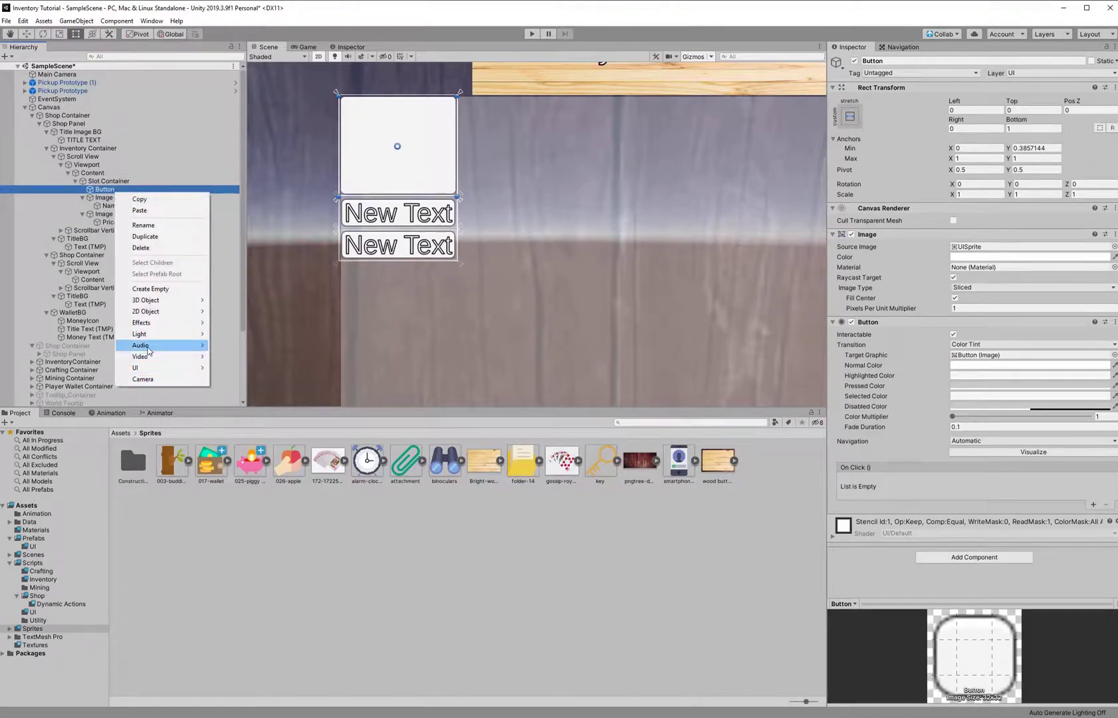
pyautogui.moveTo(144, 368)
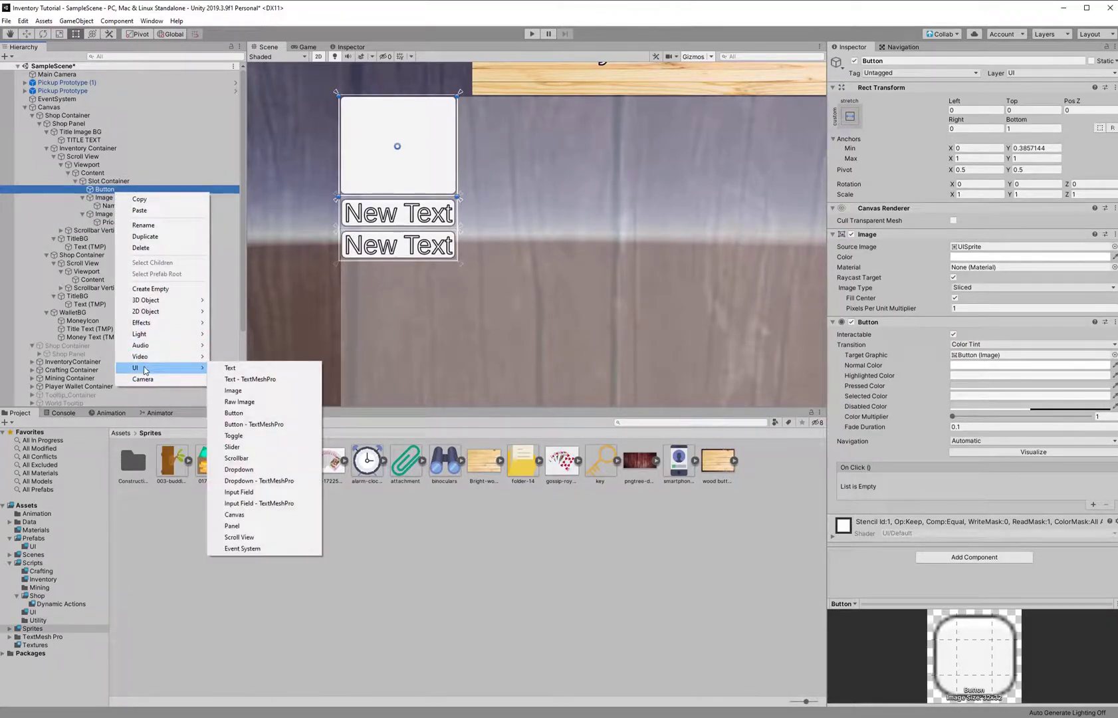
pyautogui.click(262, 396)
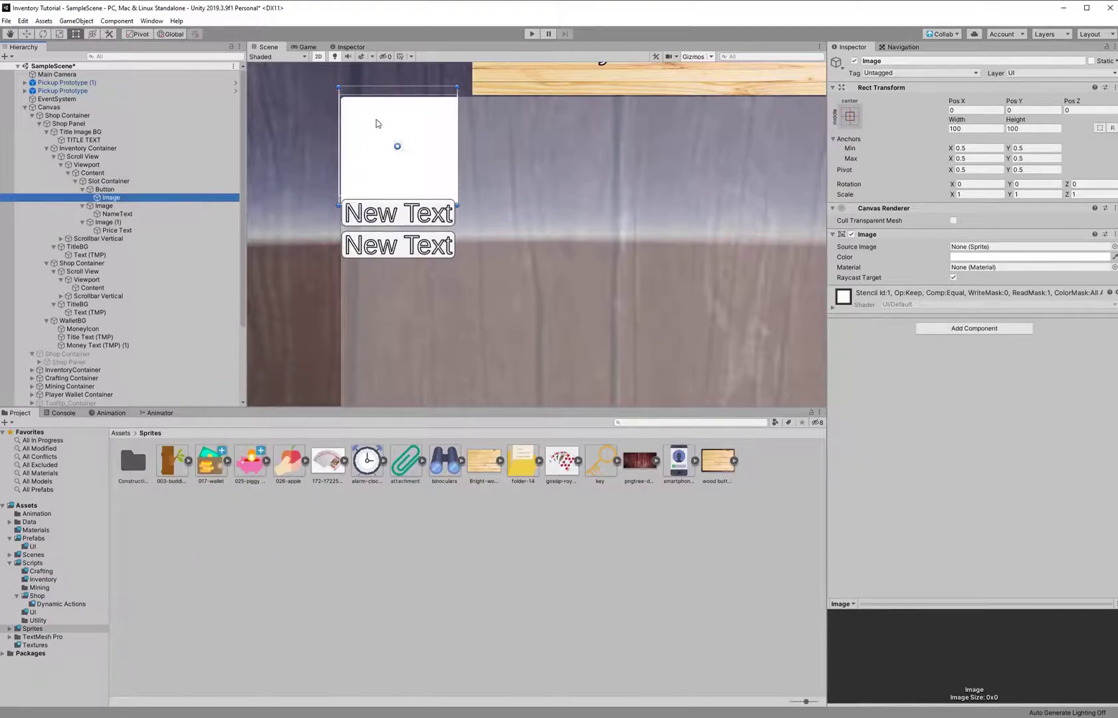
pyautogui.moveTo(342, 91); pyautogui.dragTo(440, 184)
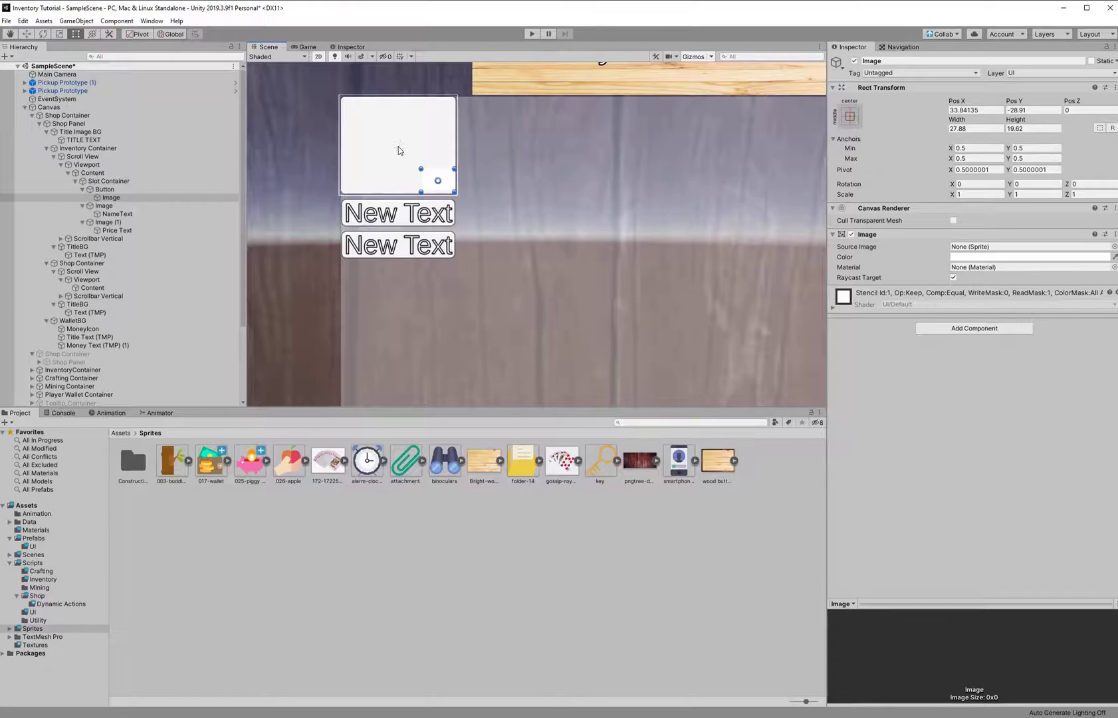
pyautogui.moveTo(401, 151); pyautogui.dragTo(458, 193)
pyautogui.moveTo(397, 144); pyautogui.dragTo(419, 170)
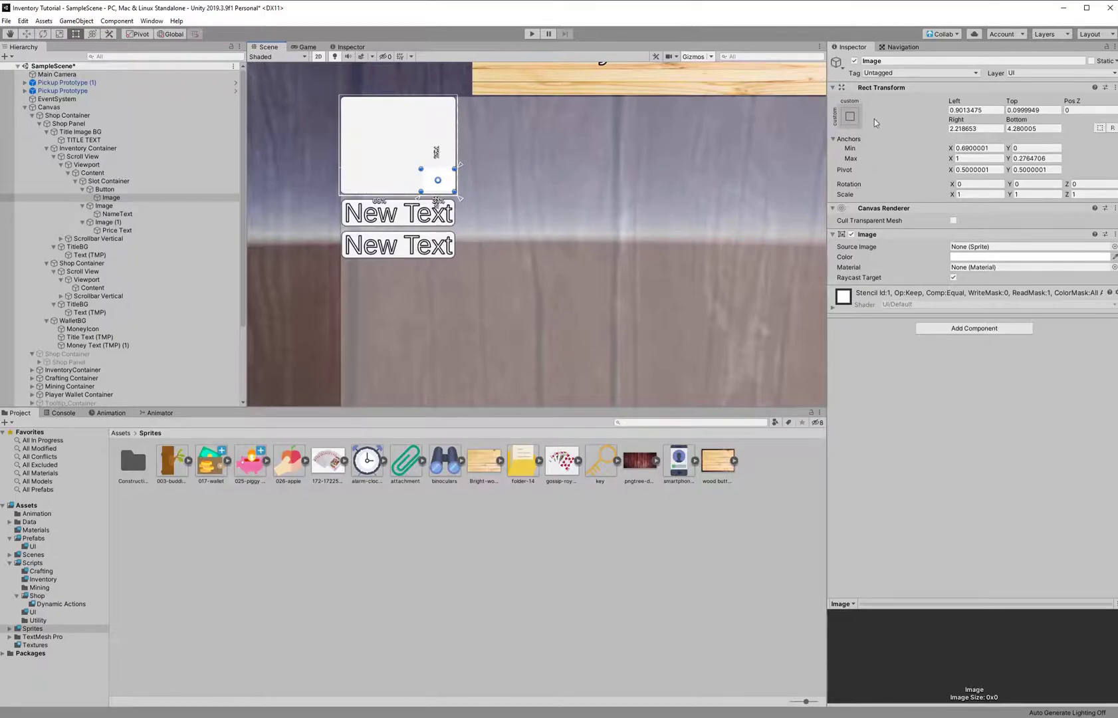
# Set the corner Image's right and bottom offsets to 3 and its top and left offsets to 0.
pyautogui.click(976, 128)
pyautogui.write('2')
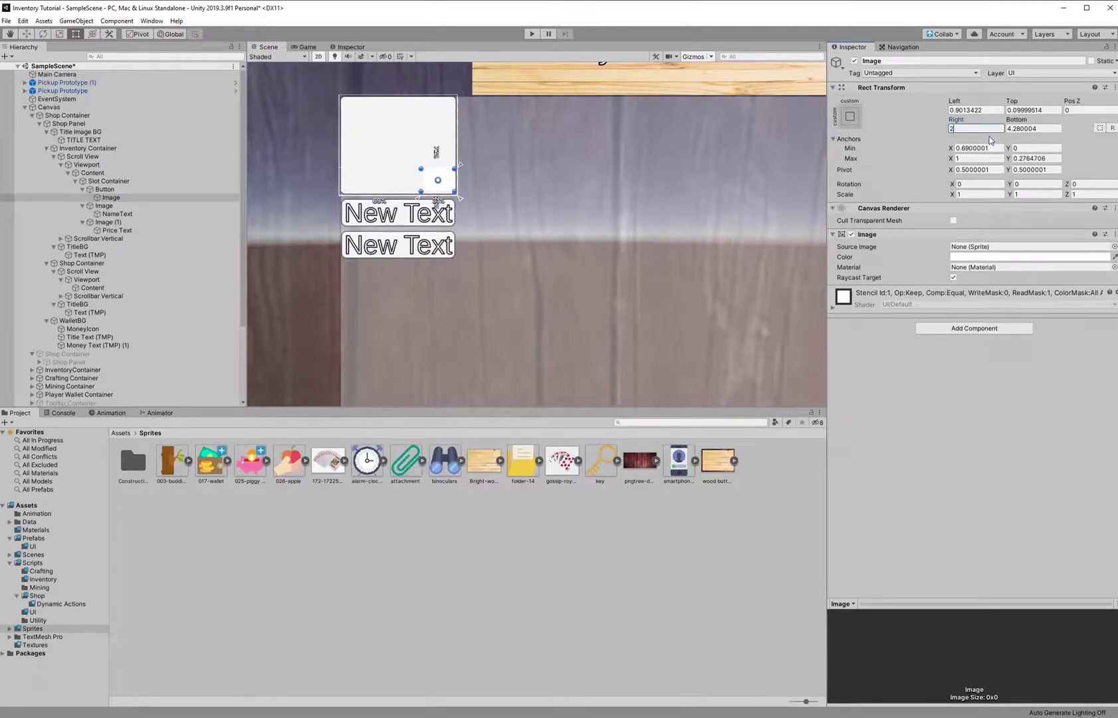
pyautogui.press('BackSpace')
pyautogui.write('3')
pyautogui.click(1021, 131)
pyautogui.write('3')
pyautogui.click(1009, 110)
pyautogui.write('0')
pyautogui.click(989, 110)
pyautogui.write('0')
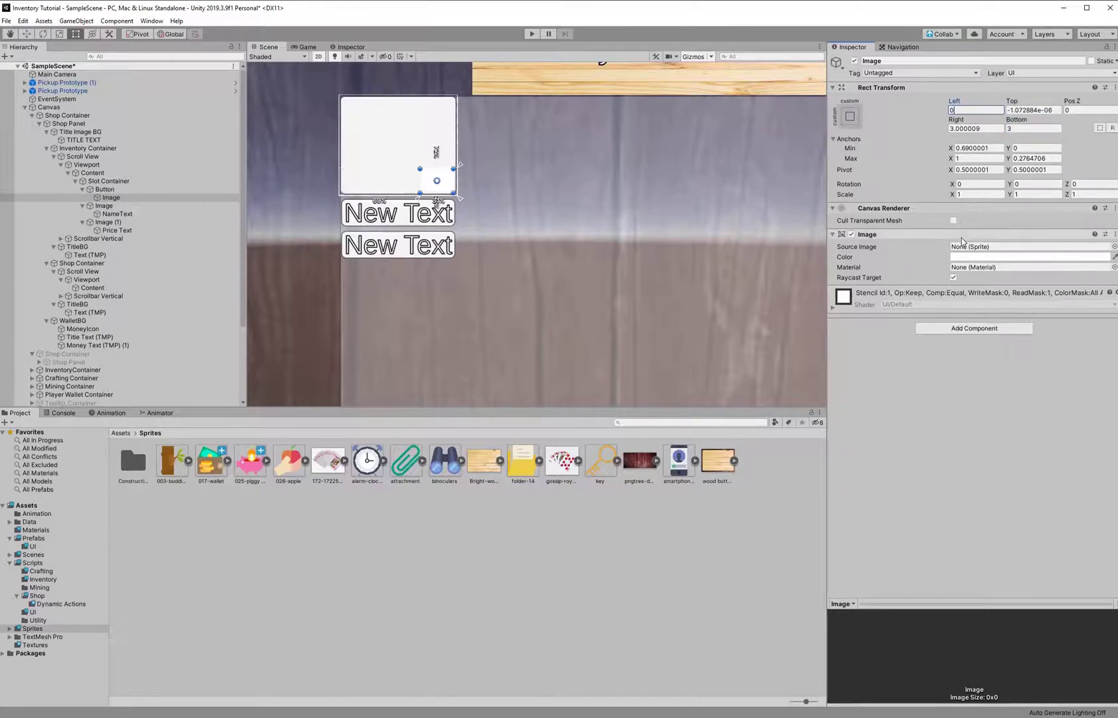
# Assign the UISprite source image to the Button's corner Image.
pyautogui.click(1114, 247)
pyautogui.scroll(-10, 205, 175)
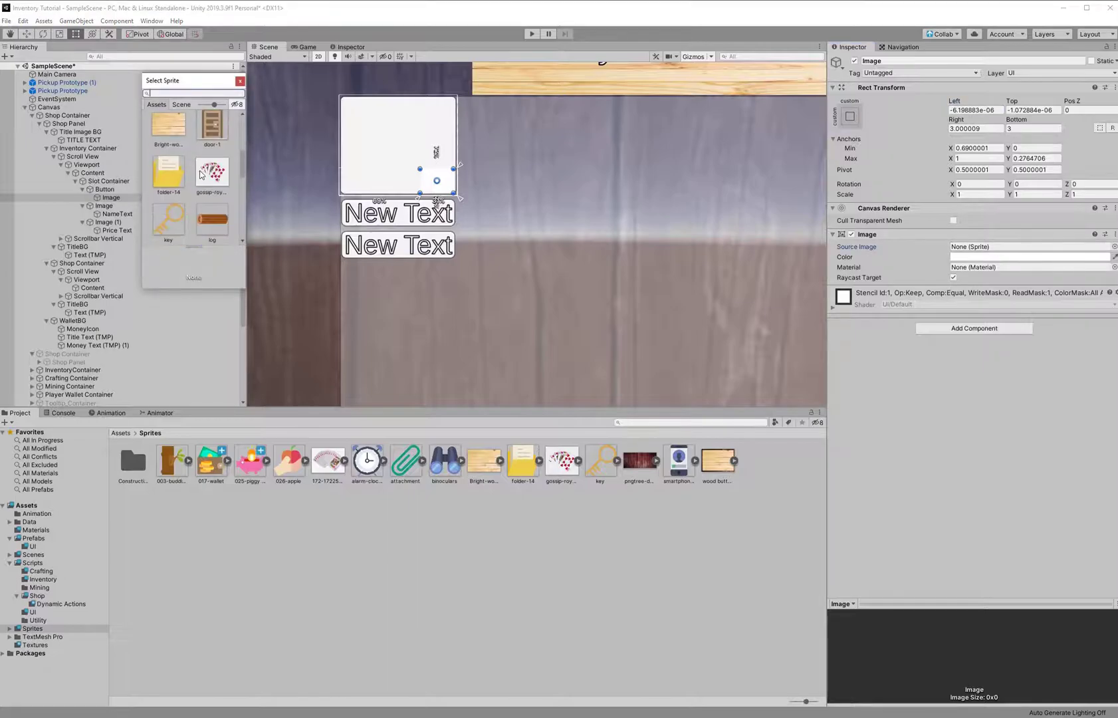
pyautogui.doubleClick(173, 227)
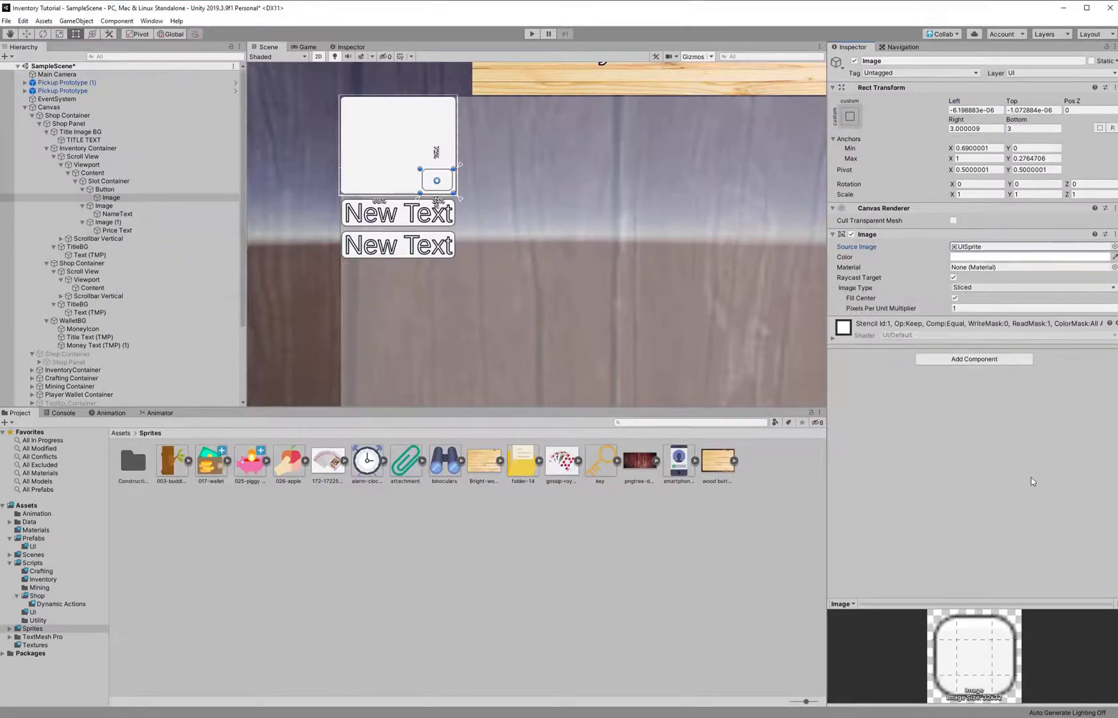
# Add a centred TextMeshPro text to the corner Image, auto-sized between 4 and 56, reading 9999999.
pyautogui.rightClick(137, 197)
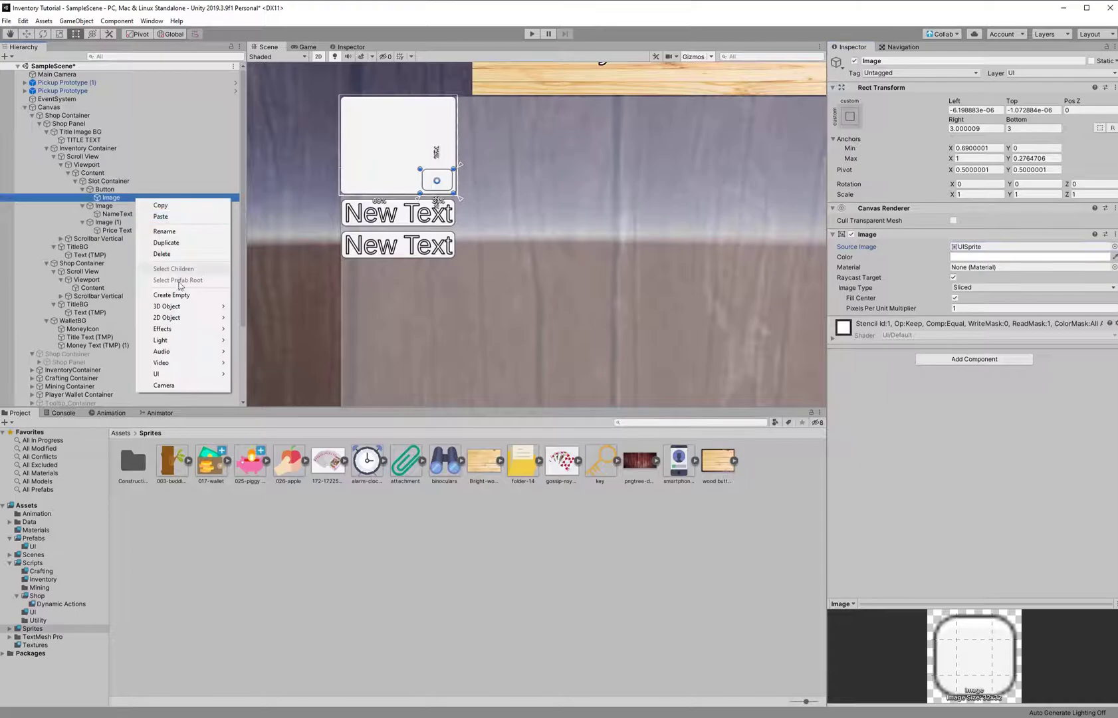
pyautogui.moveTo(188, 378)
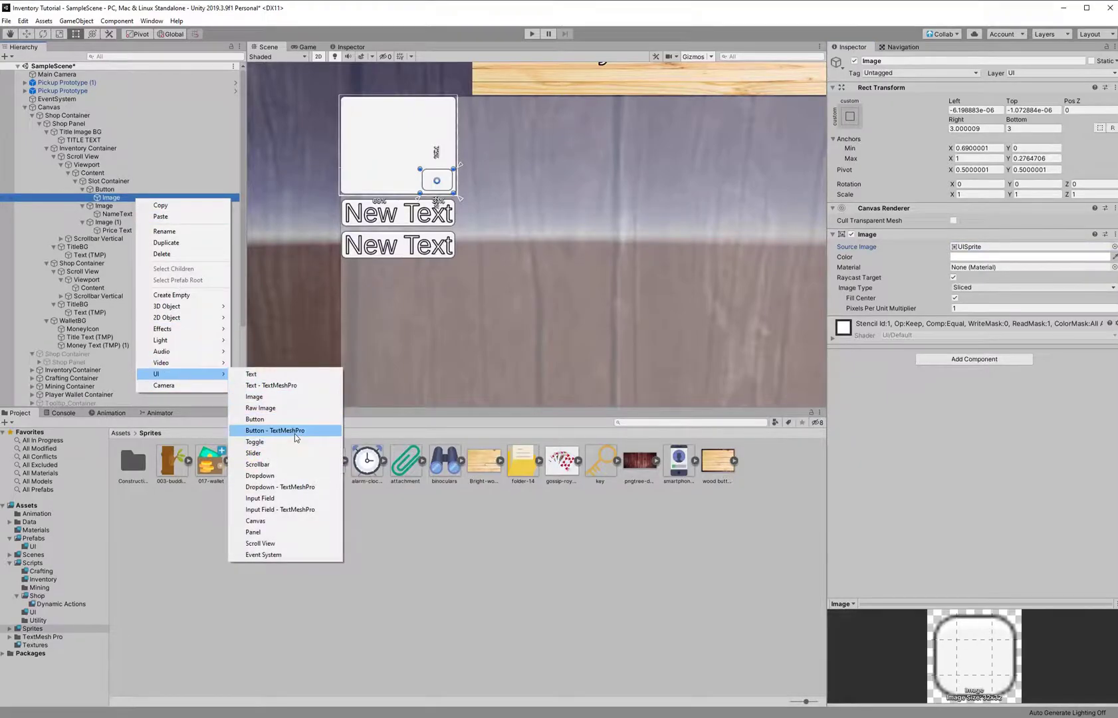
pyautogui.click(273, 384)
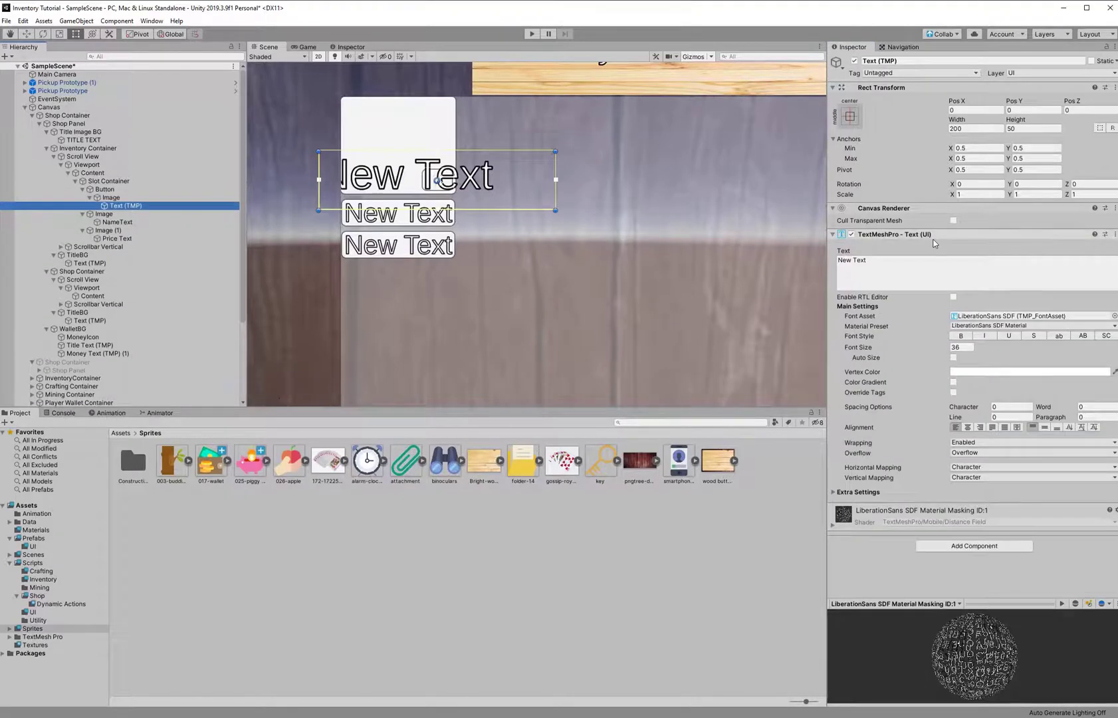
pyautogui.click(953, 358)
pyautogui.click(972, 368)
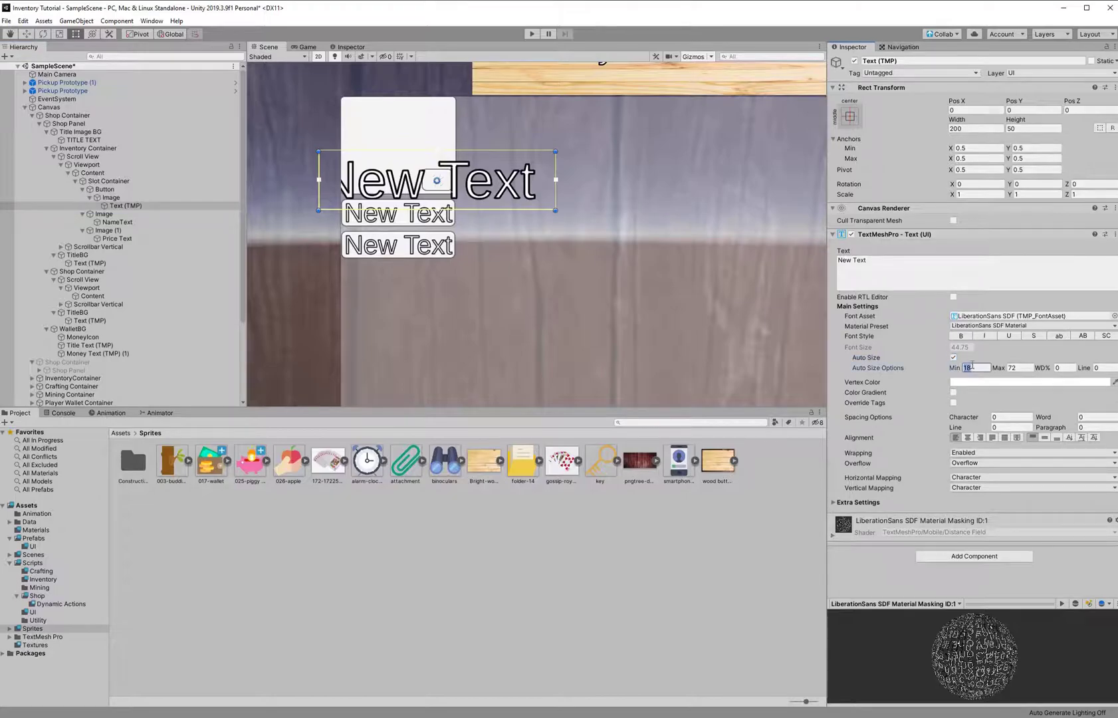
pyautogui.write('4')
pyautogui.press('Tab')
pyautogui.write('56')
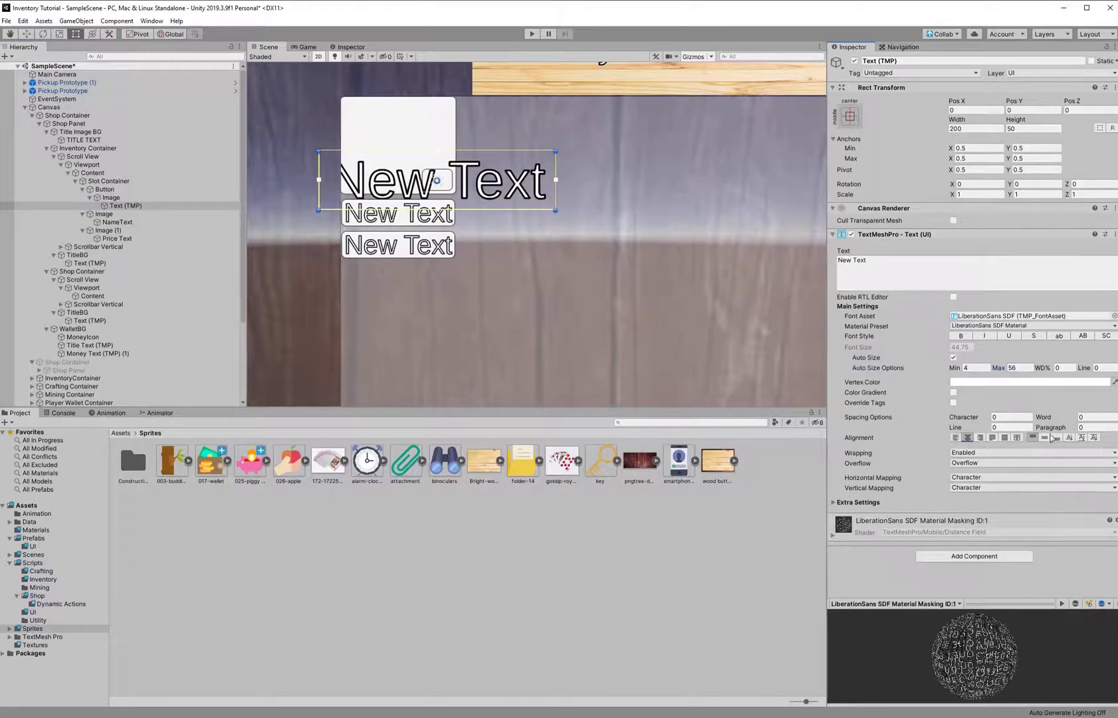
pyautogui.click(961, 287)
pyautogui.write('9999999')
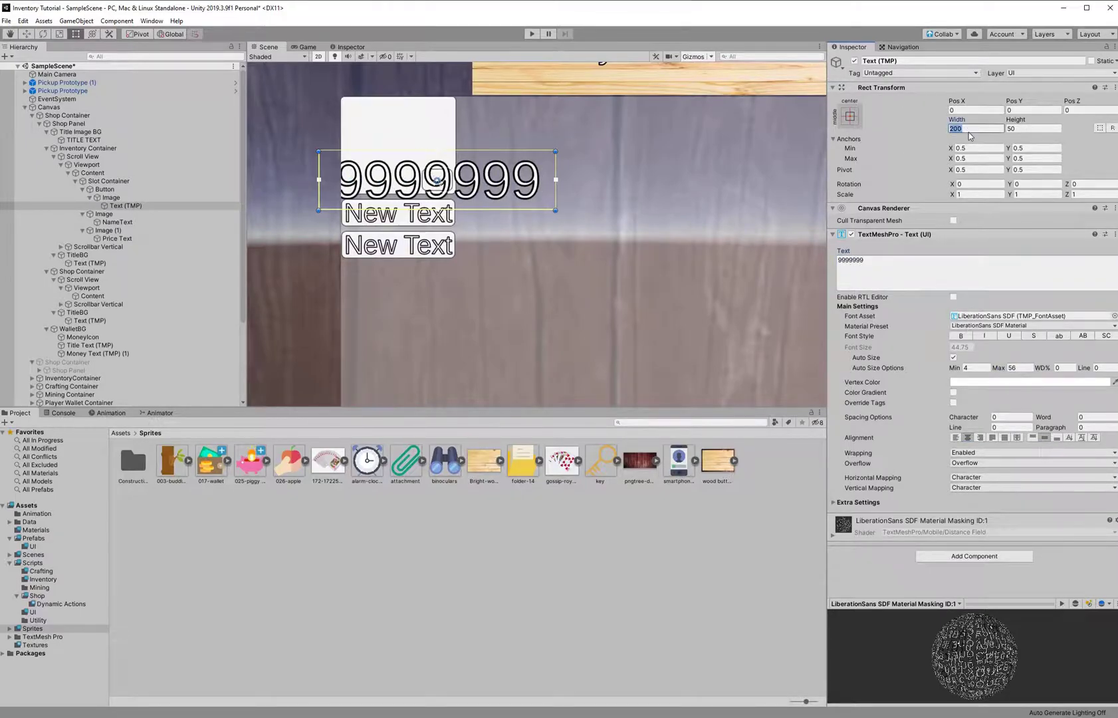
# Stretch the corner Image's text to fill its parent, with left, top, right and bottom offsets of 0.
pyautogui.click(853, 117)
pyautogui.click(959, 271)
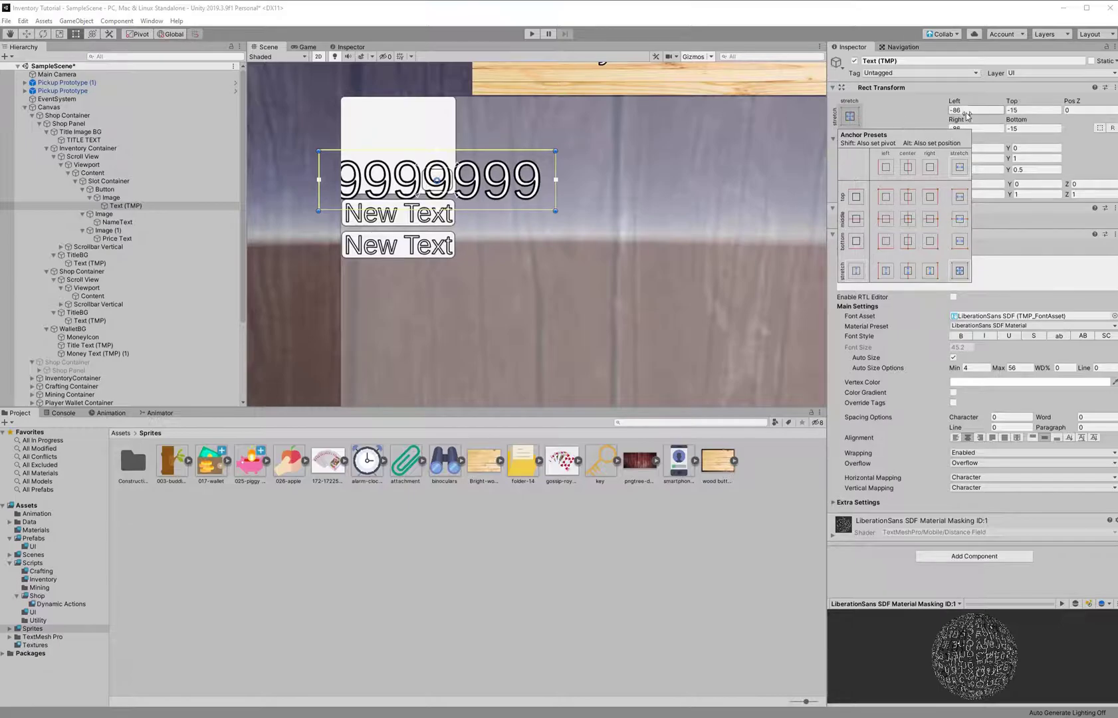
pyautogui.click(967, 112)
pyautogui.write('0')
pyautogui.click(1018, 111)
pyautogui.write('0')
pyautogui.click(1021, 127)
pyautogui.write('0')
pyautogui.click(980, 128)
pyautogui.write('0')
pyautogui.scroll(10, 495, 178)
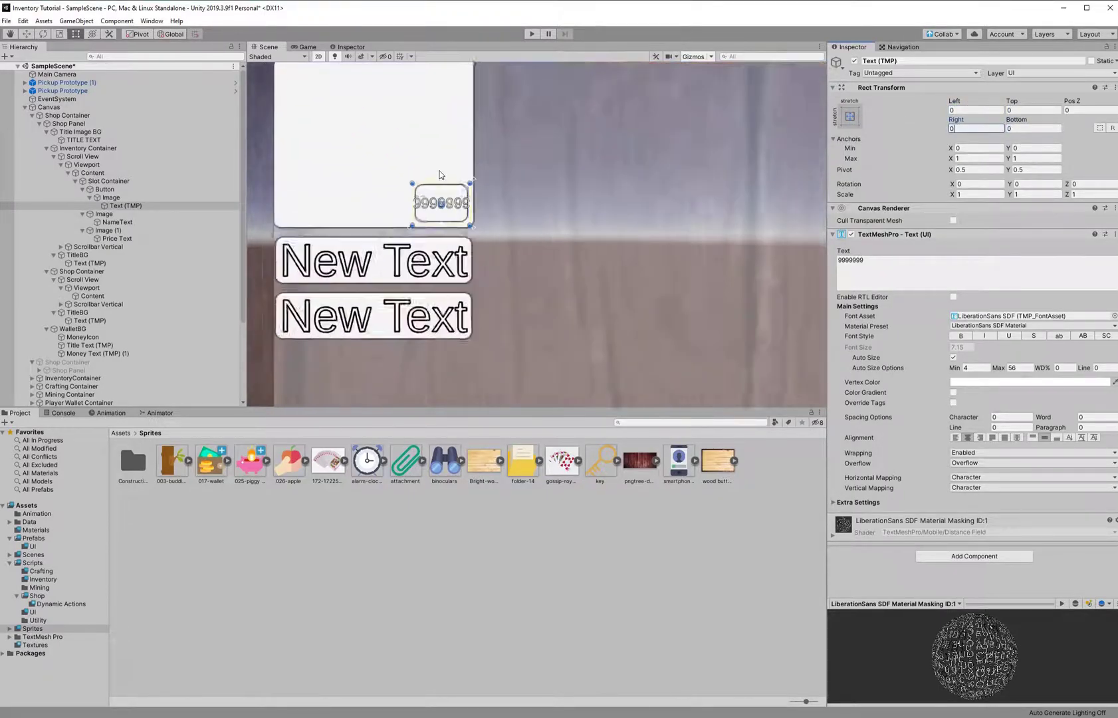
pyautogui.scroll(-10, 503, 237)
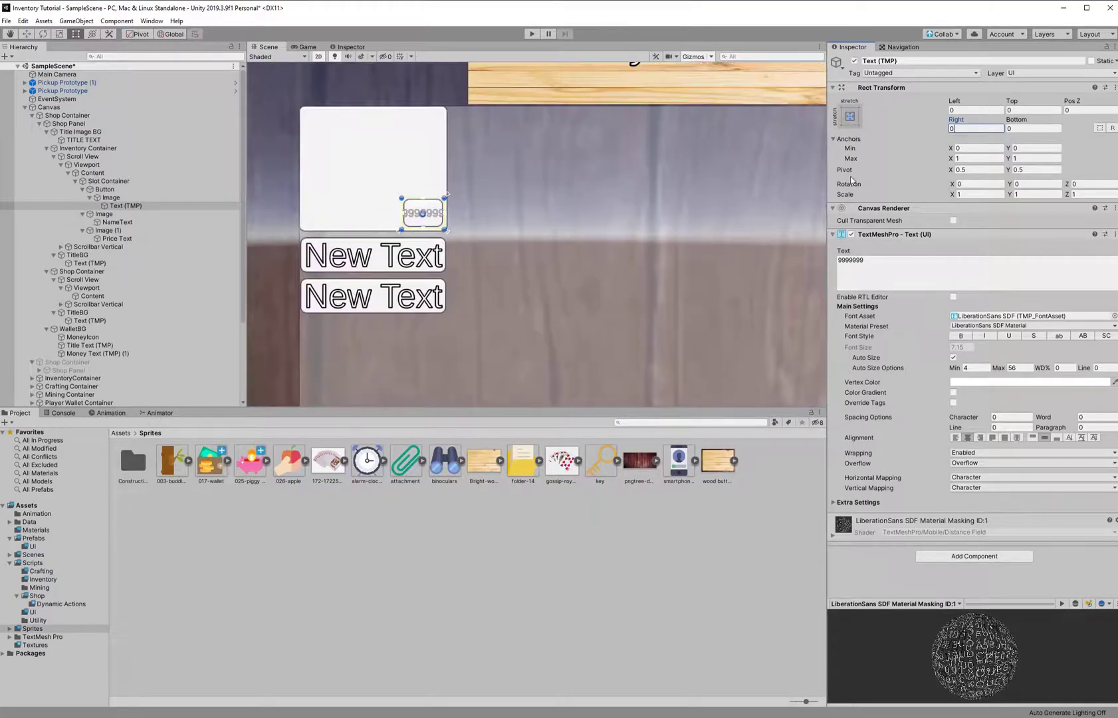
# Set the corner text's left and right offsets to 2.
pyautogui.click(972, 110)
pyautogui.write('2')
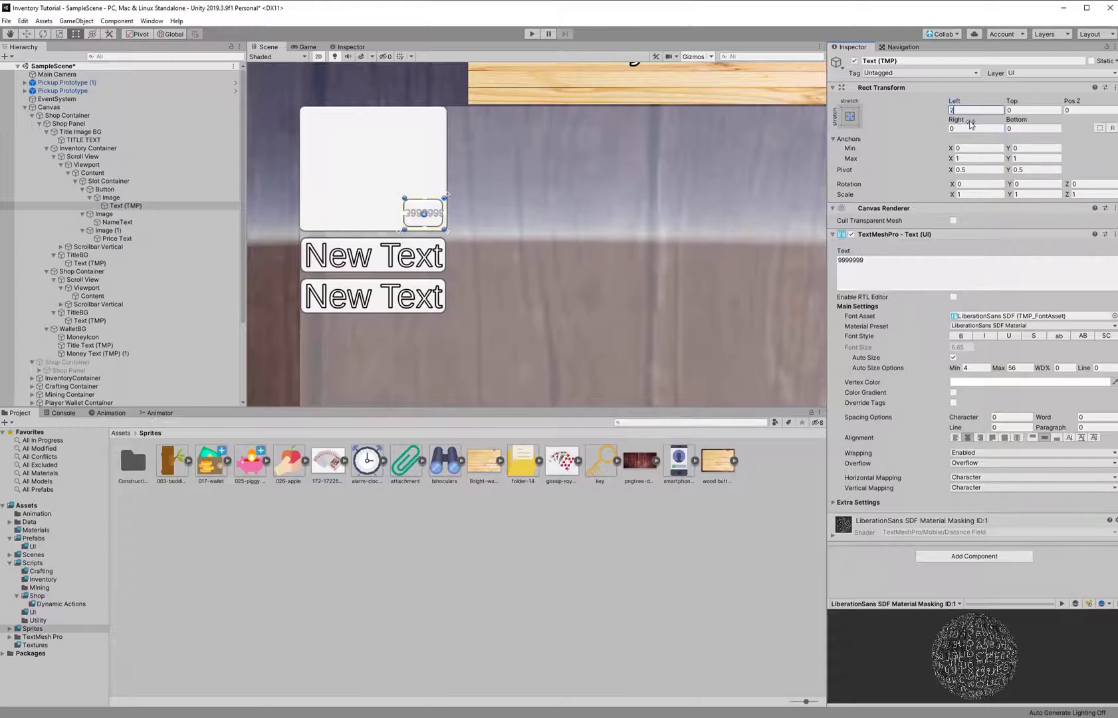
pyautogui.click(970, 127)
pyautogui.write('2')
pyautogui.click(920, 279)
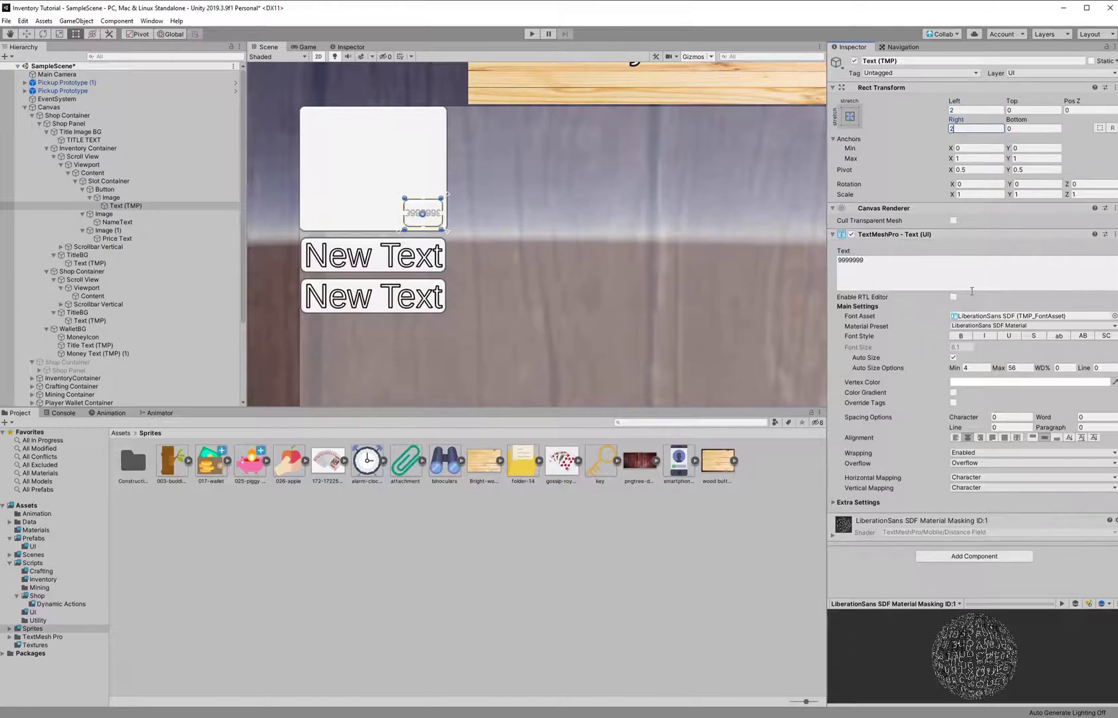
pyautogui.click(699, 563)
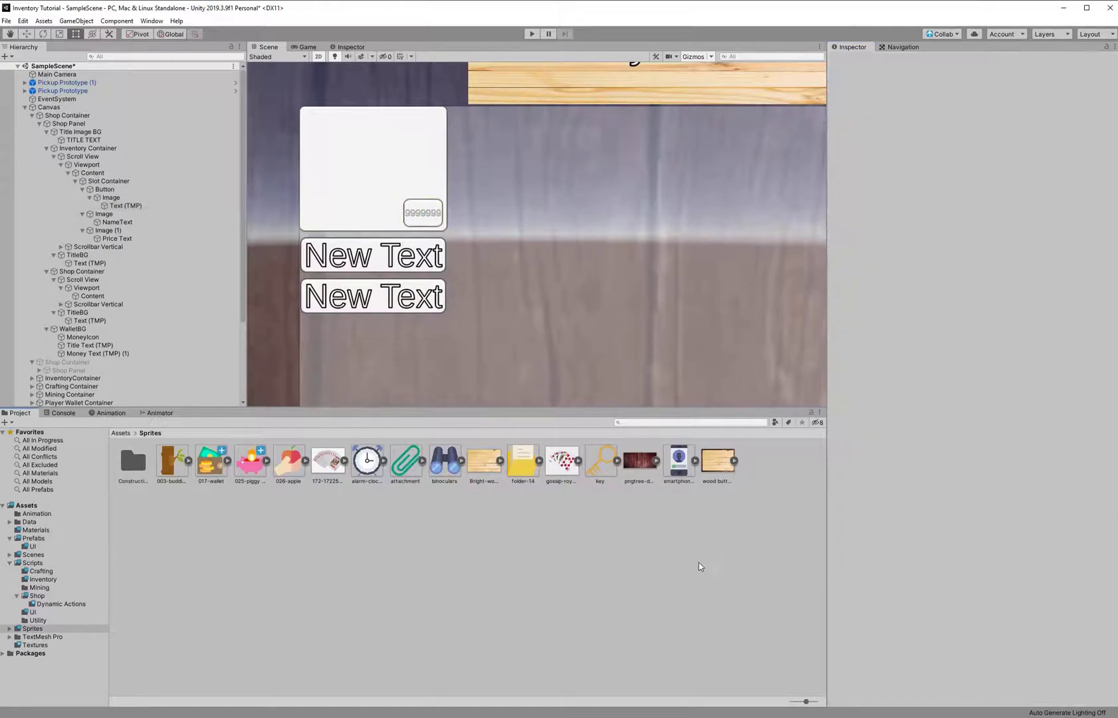
# Change the corner text's content to 8 and align it to the right.
pyautogui.click(125, 206)
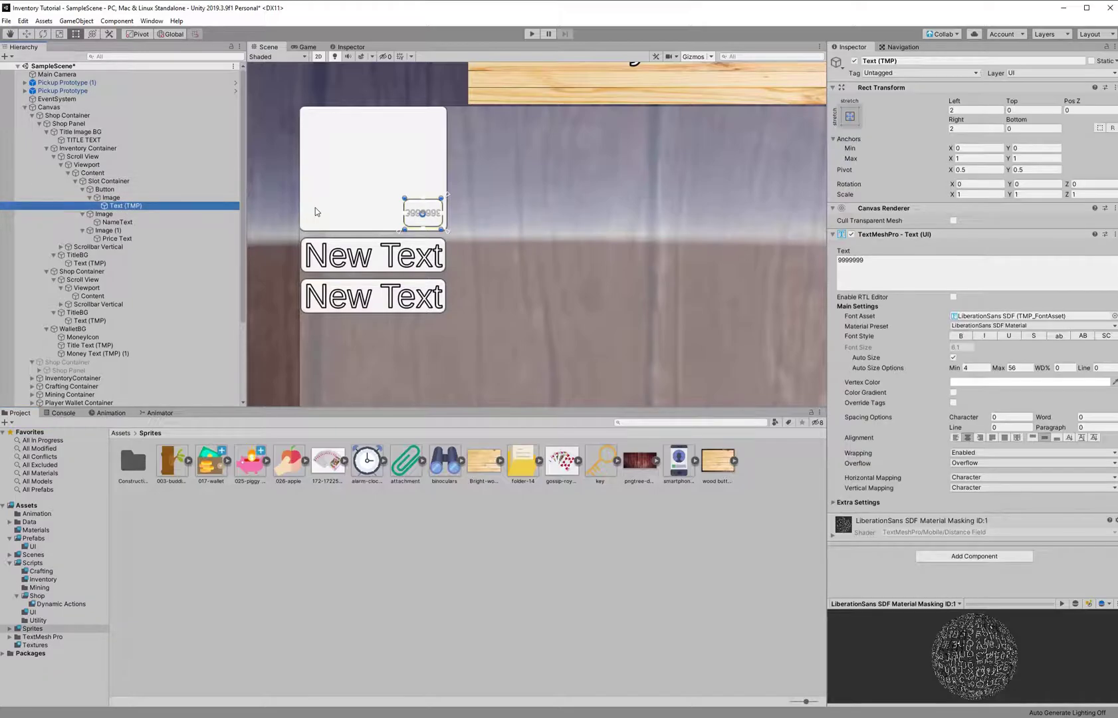
pyautogui.click(901, 273)
pyautogui.hotkey('ctrl', 'a')
pyautogui.write('8')
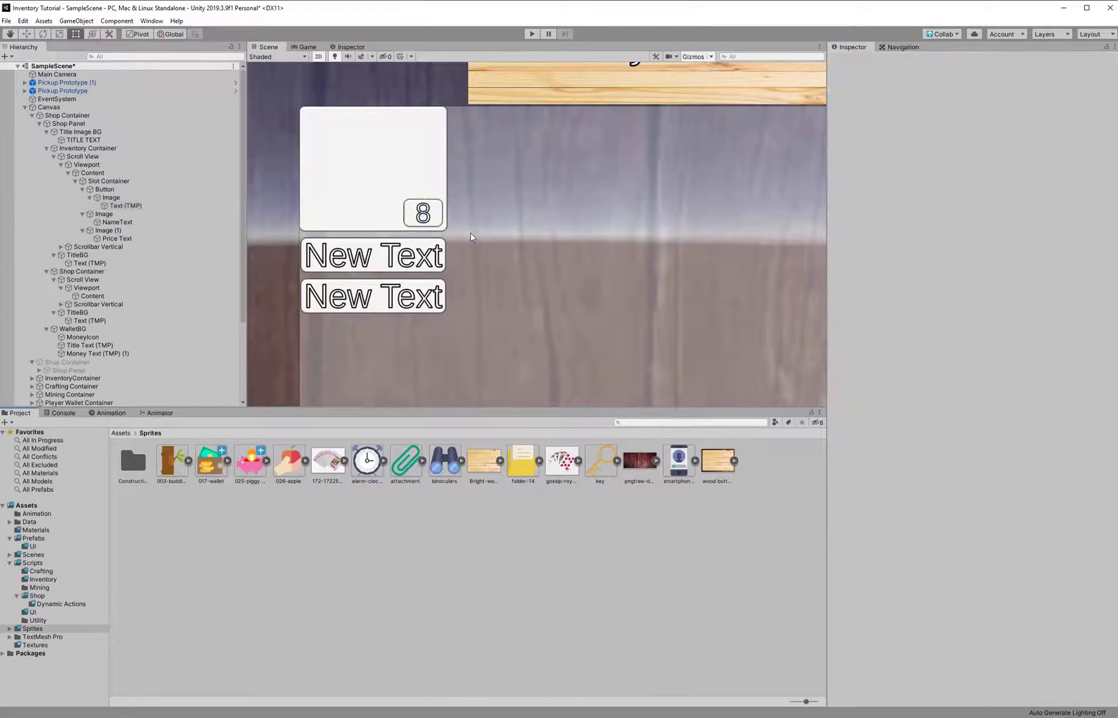
pyautogui.click(129, 206)
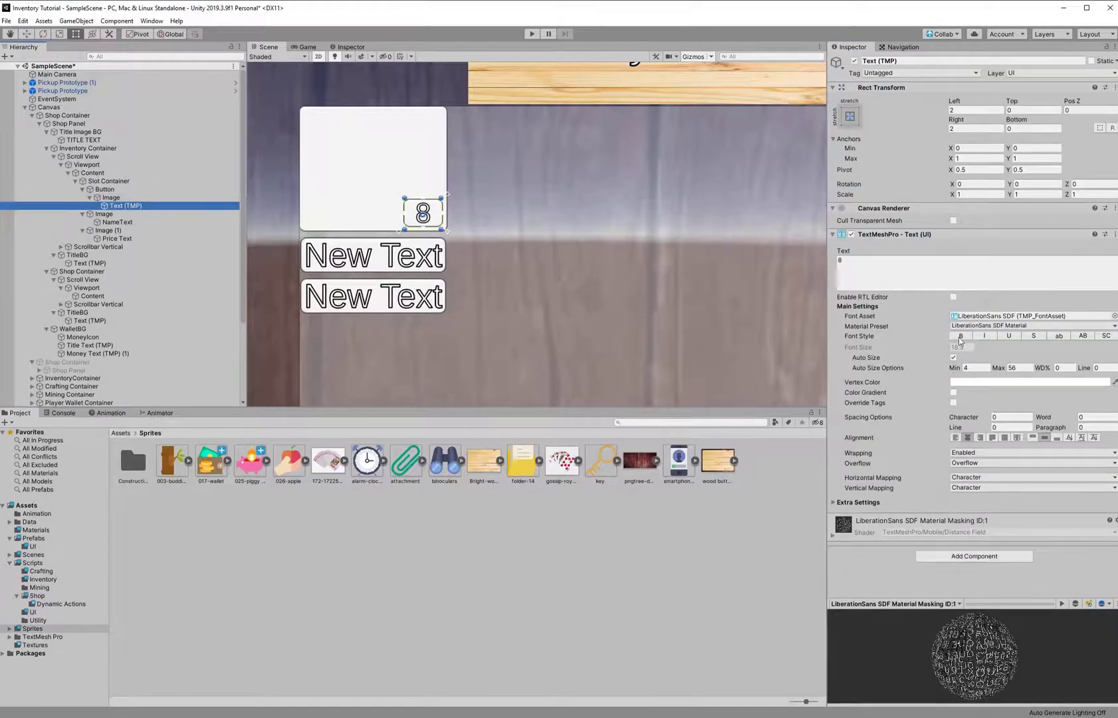
pyautogui.click(980, 437)
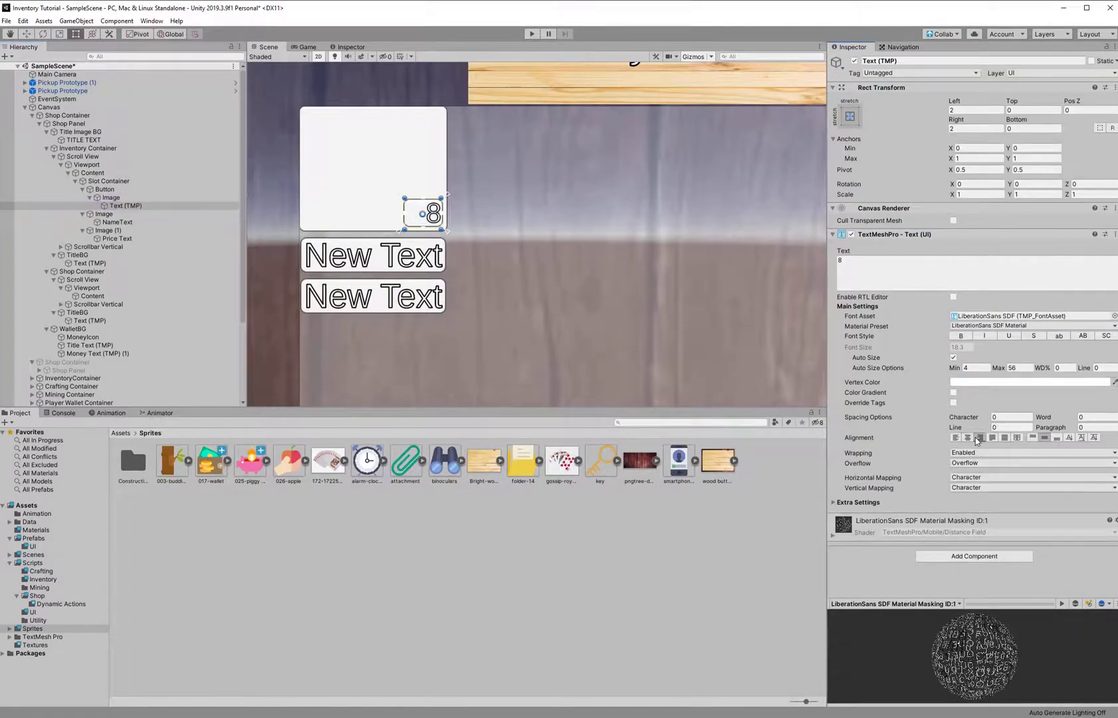
pyautogui.click(458, 519)
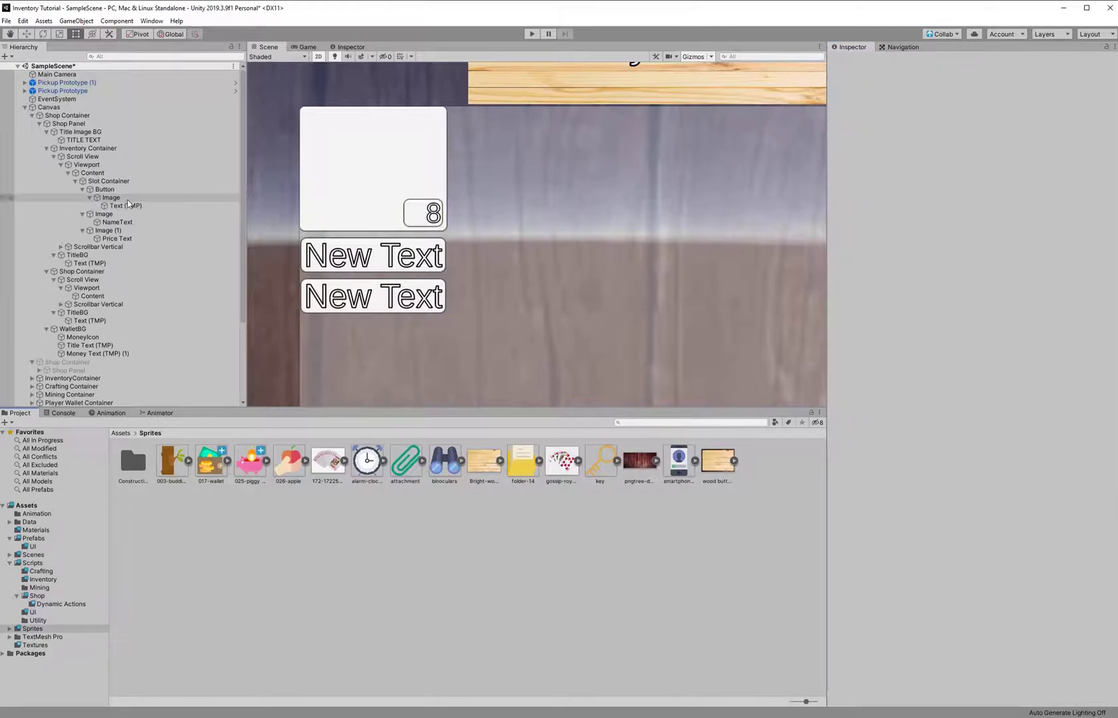
# Rename the corner Image's text object to CountText (TMP).
pyautogui.click(140, 198)
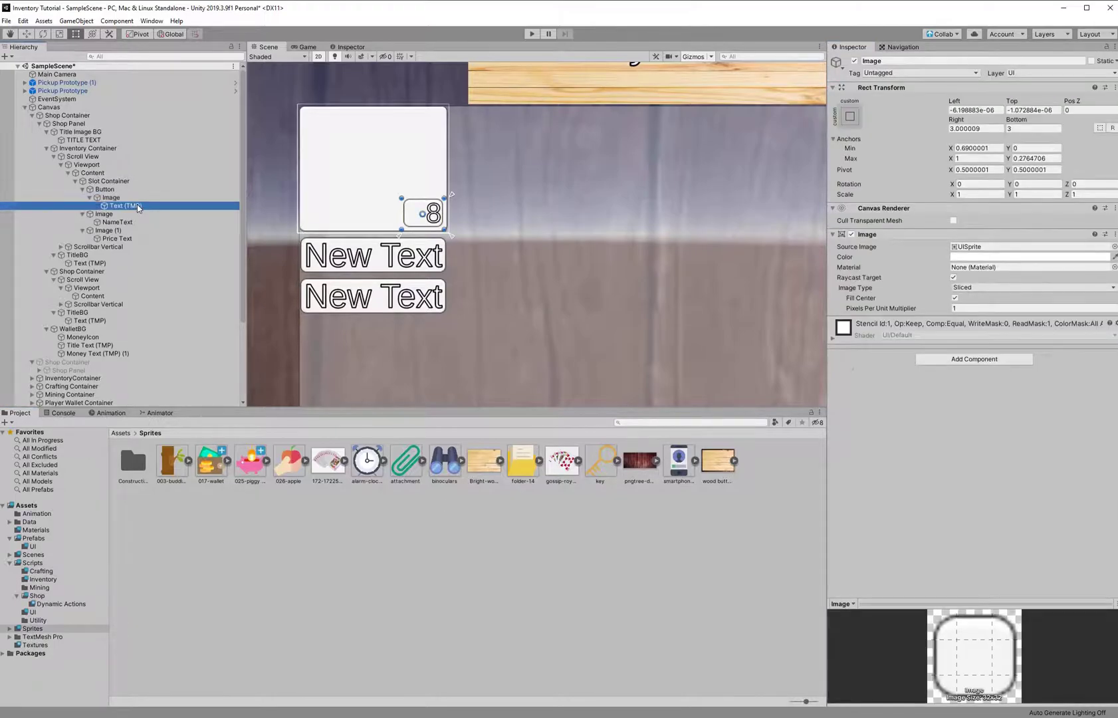
pyautogui.click(148, 206)
pyautogui.click(155, 206)
pyautogui.write('CountText (TMP)')
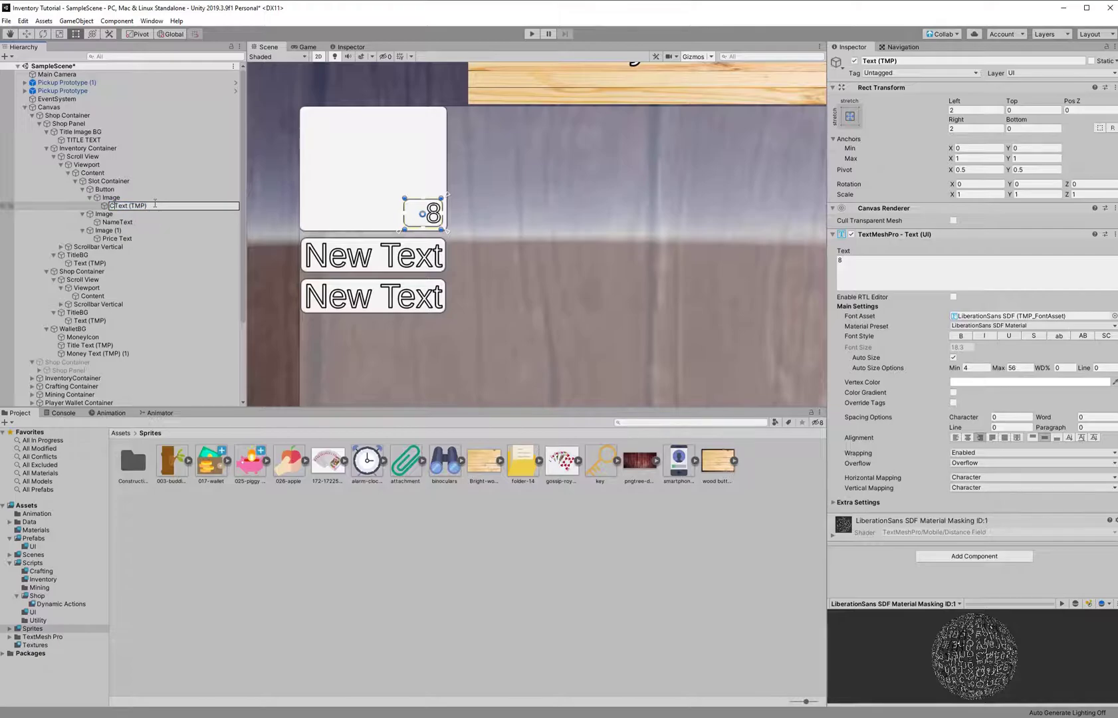
pyautogui.press('Return')
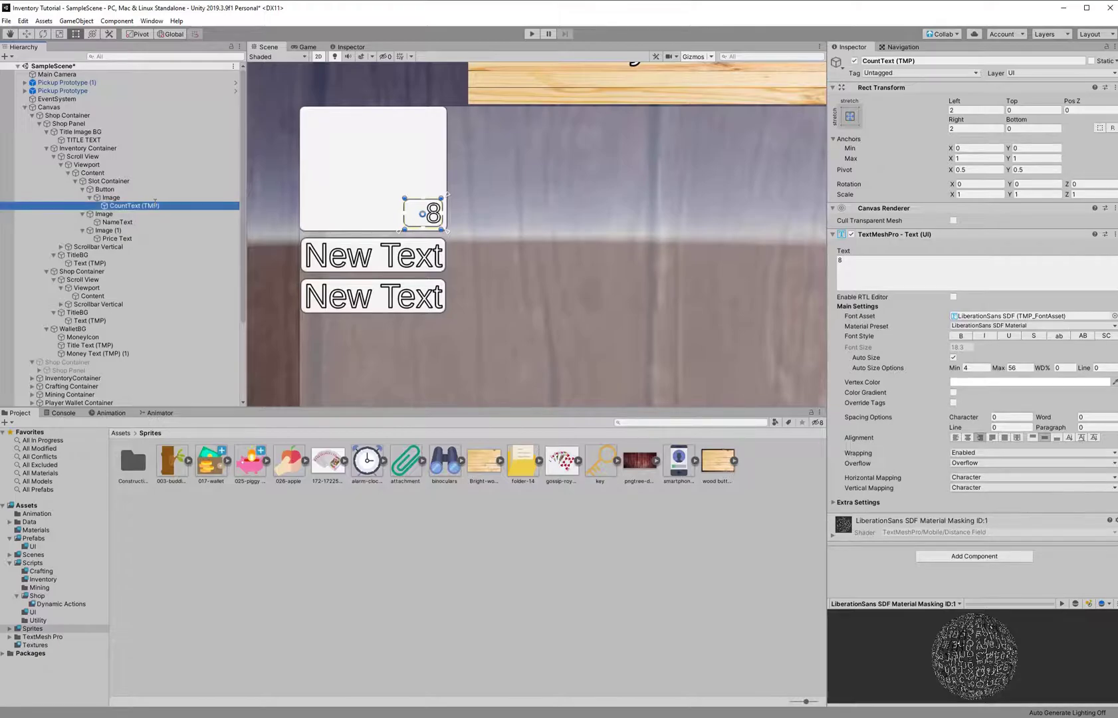
# Add the Shop Slot UI script to the Slot Container.
pyautogui.click(126, 190)
pyautogui.click(126, 181)
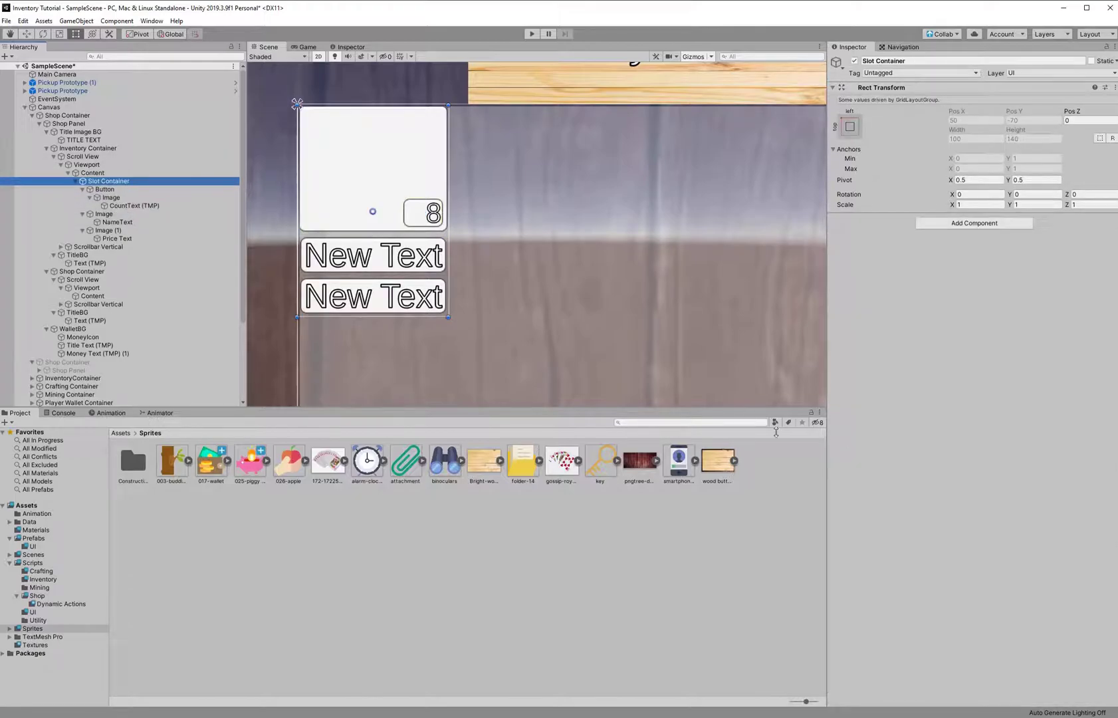
pyautogui.click(921, 224)
pyautogui.write('Layout')
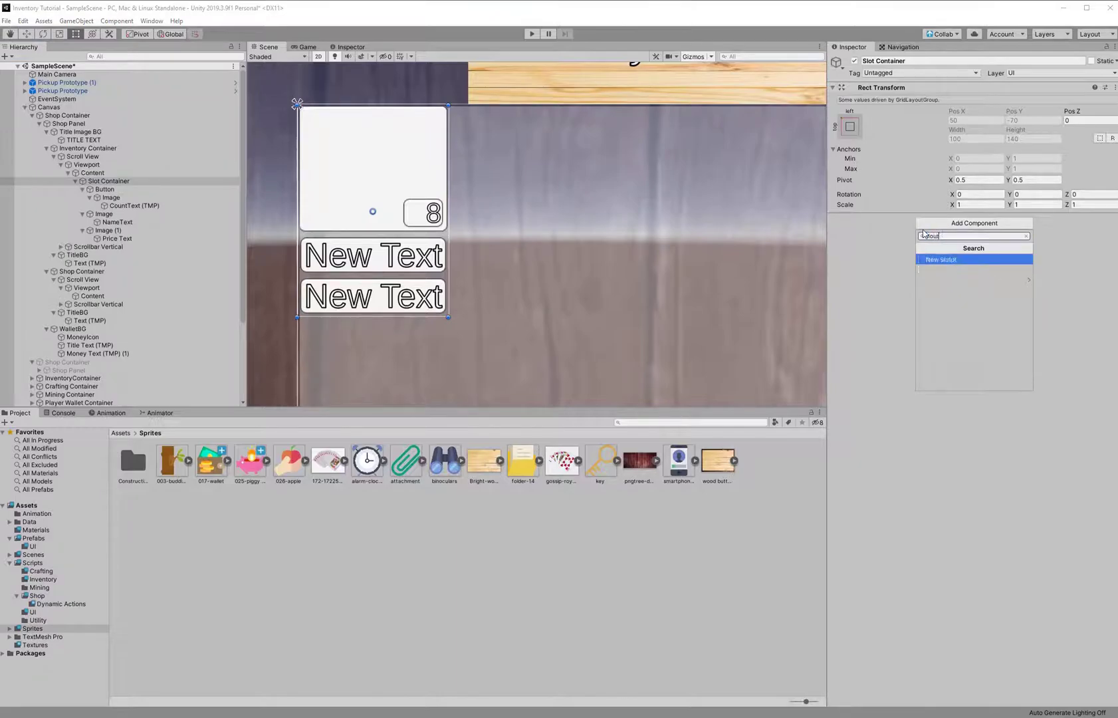
pyautogui.press('BackSpace')
pyautogui.press('Down')
pyautogui.press('Return')
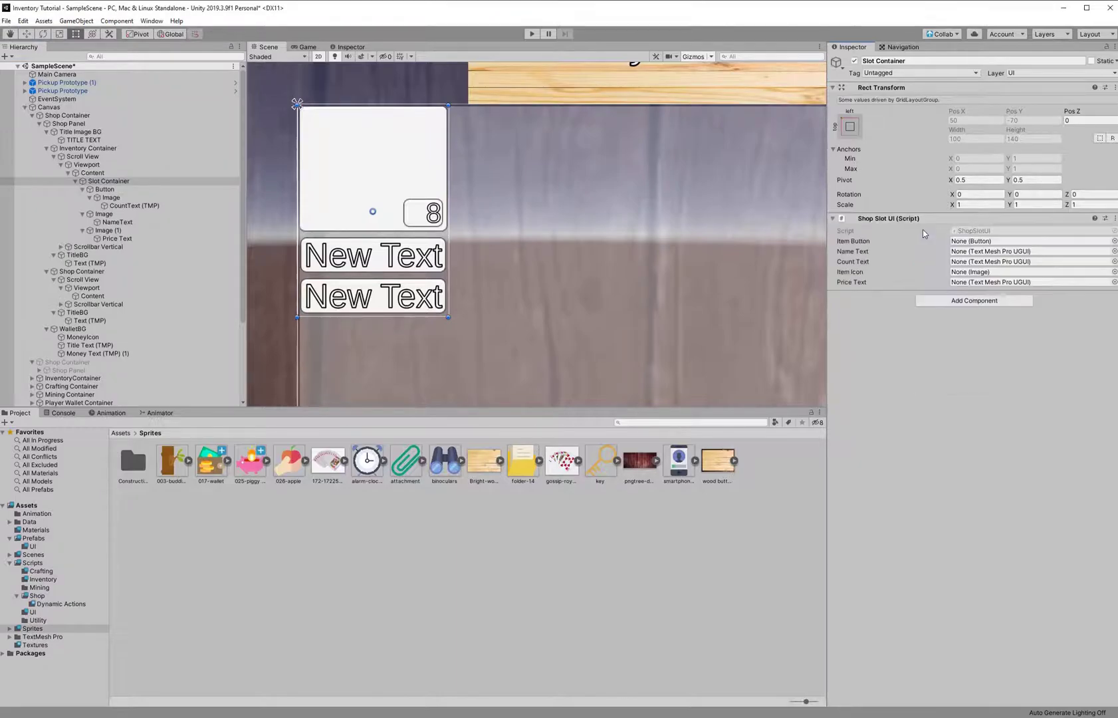
# Assign Button, NameText, CountText (TMP) and Price Text to their matching Shop Slot UI references, and use Button's image as the Item Icon.
pyautogui.moveTo(117, 190); pyautogui.dragTo(970, 243)
pyautogui.moveTo(117, 222); pyautogui.dragTo(1048, 256)
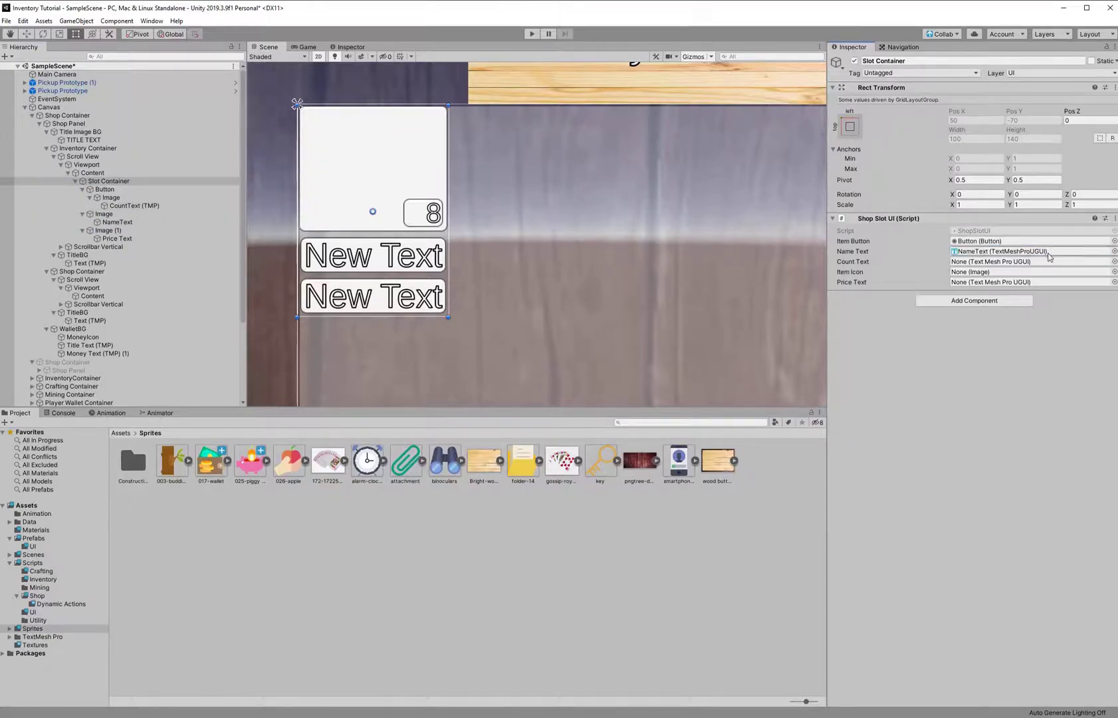
pyautogui.moveTo(133, 205); pyautogui.dragTo(997, 261)
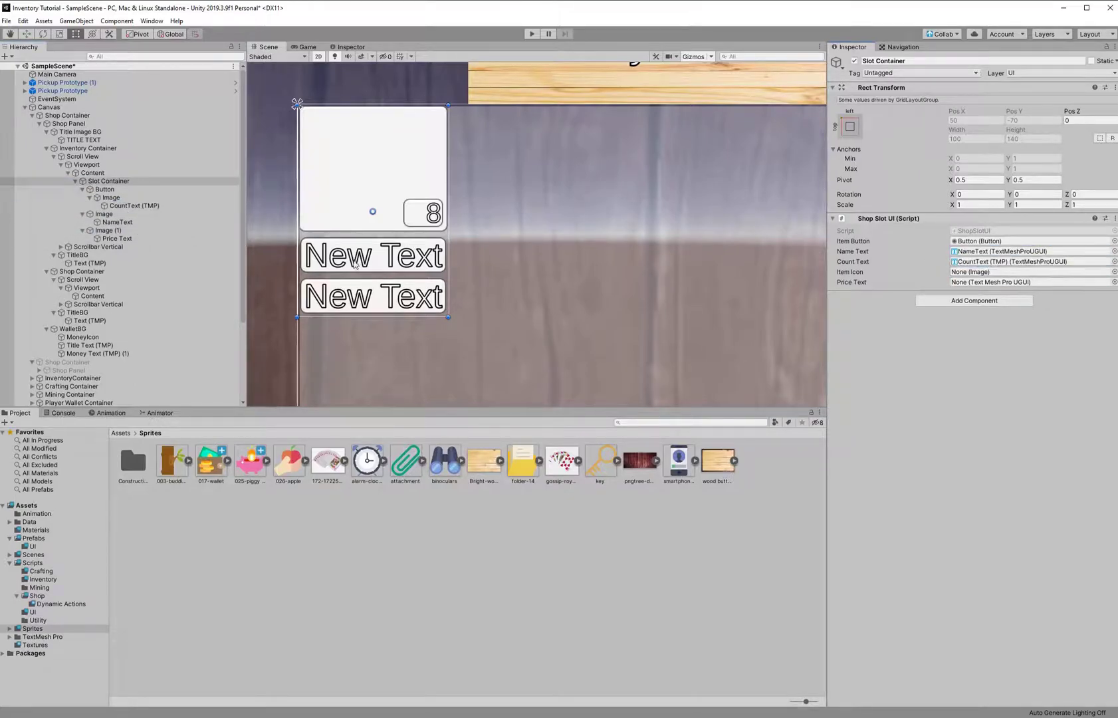
pyautogui.moveTo(117, 237); pyautogui.dragTo(997, 287)
pyautogui.moveTo(157, 239); pyautogui.dragTo(977, 281)
pyautogui.moveTo(121, 193); pyautogui.dragTo(960, 271)
pyautogui.click(105, 188)
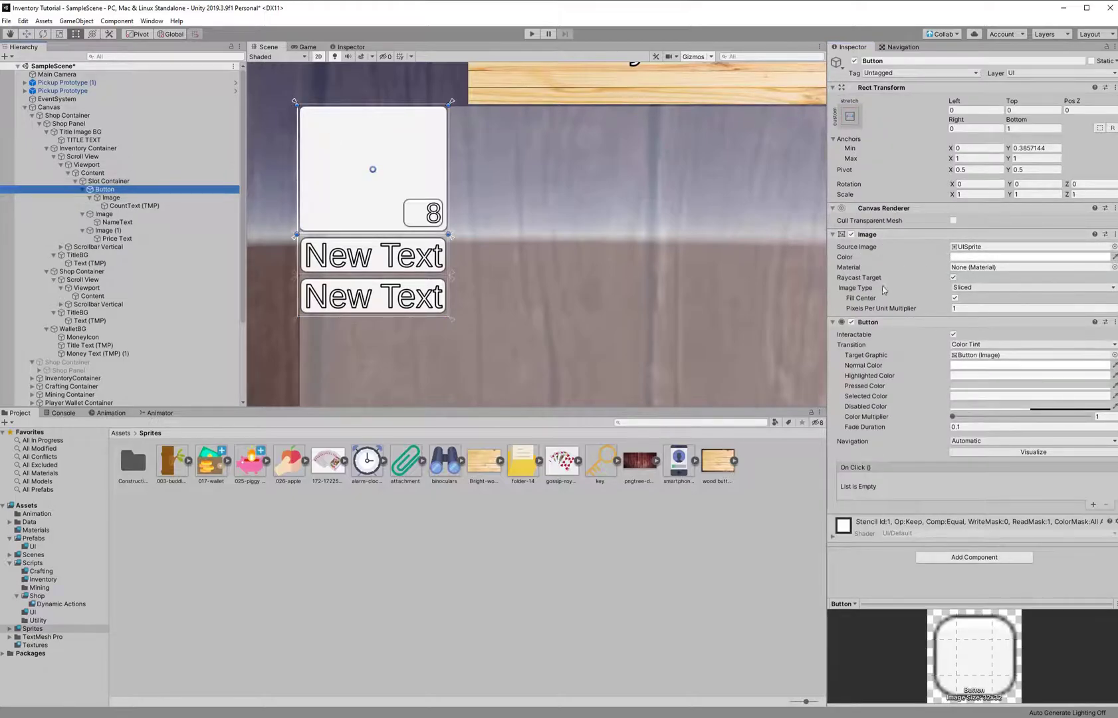
pyautogui.scroll(-6, 697, 249)
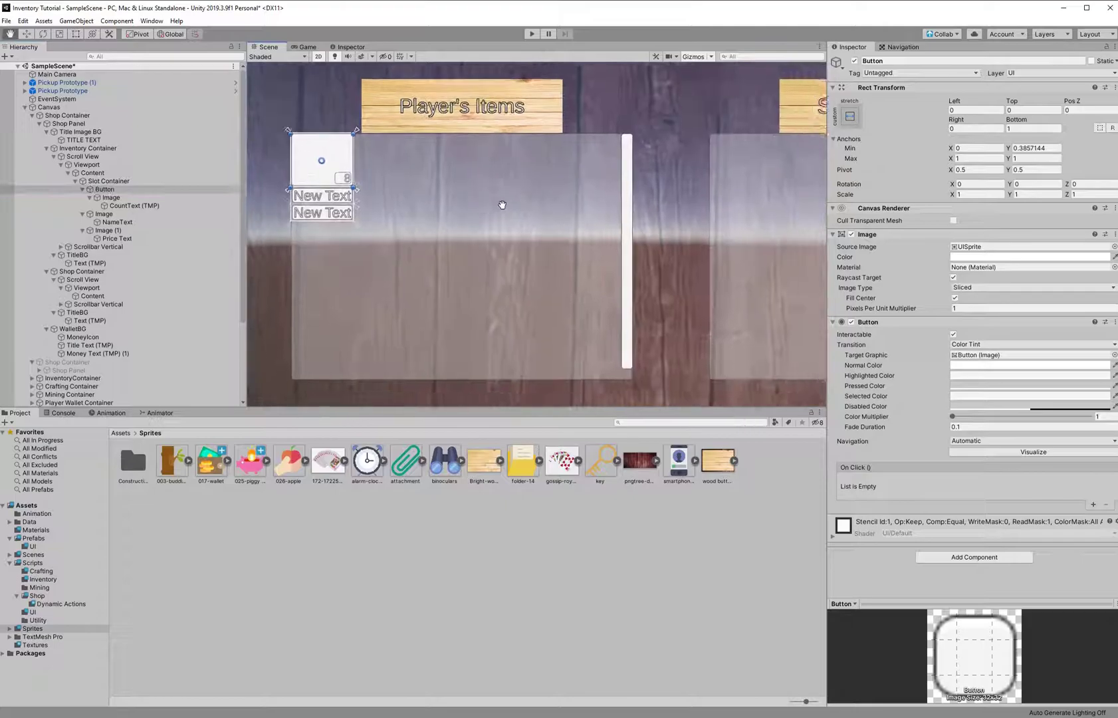
pyautogui.moveTo(558, 239); pyautogui.dragTo(491, 277, button='middle')
pyautogui.scroll(-4, 525, 269)
pyautogui.moveTo(561, 282); pyautogui.dragTo(514, 289, button='middle')
pyautogui.scroll(-1, 479, 283)
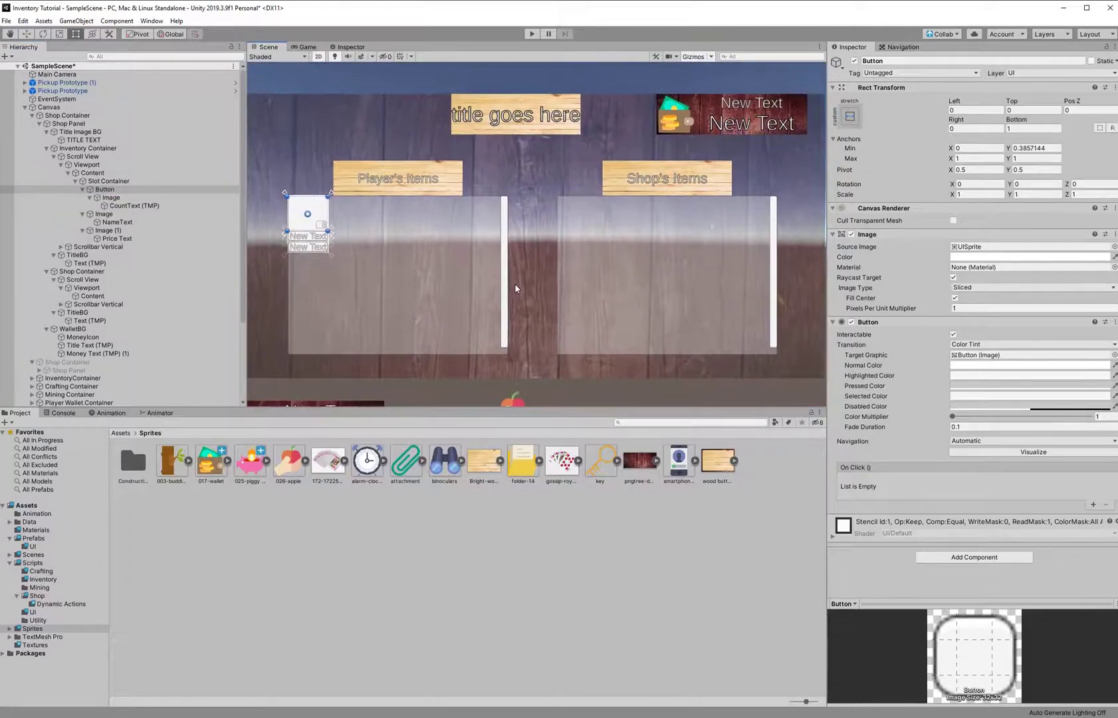
pyautogui.click(579, 532)
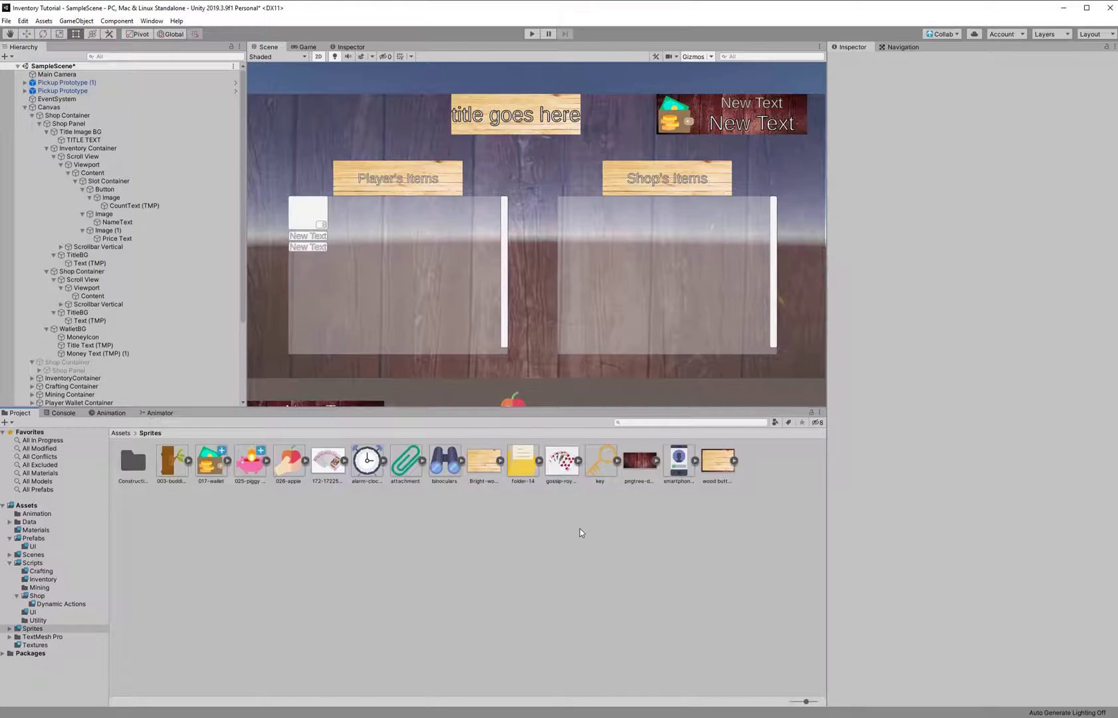